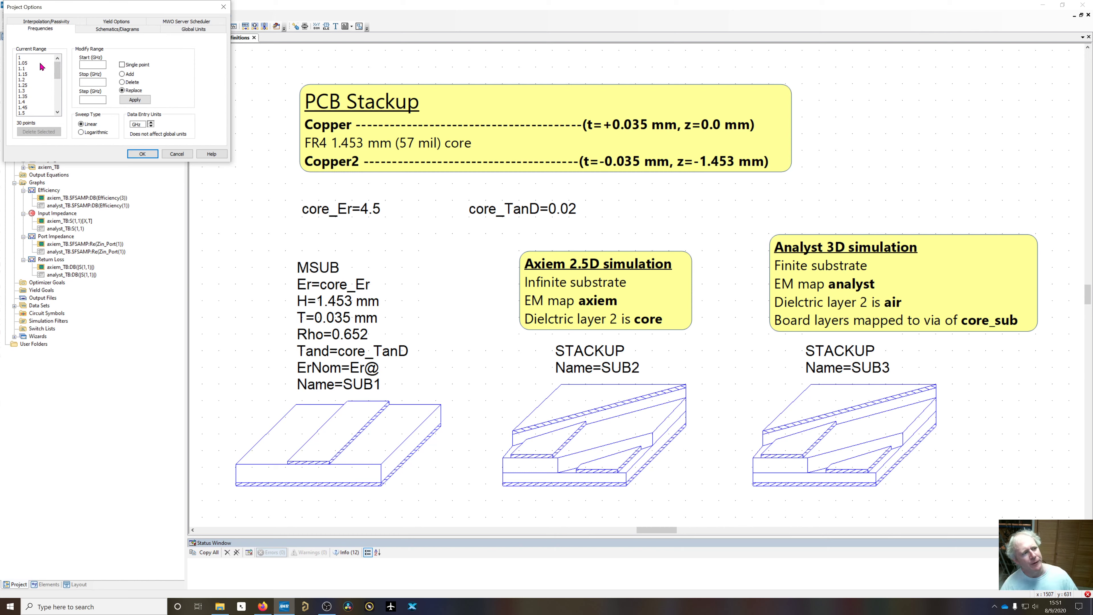
Review the project's simulation frequency list in the project options, checking the first 1 GHz point and the 1.575 GHz point
click(33, 58)
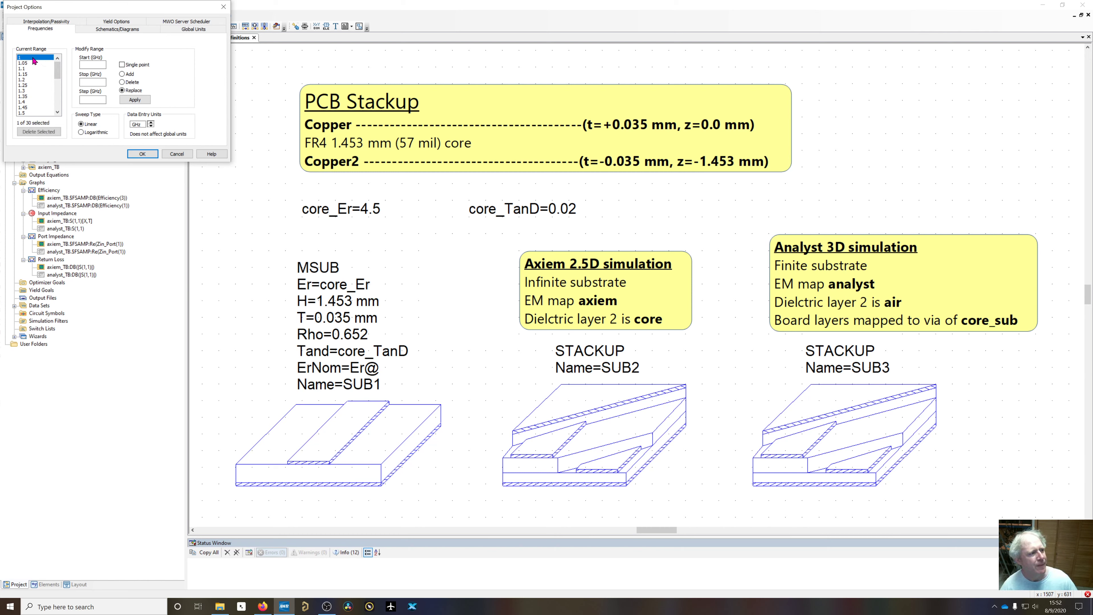
mouse_move(59, 67)
mouse_down()
mouse_move(61, 99)
mouse_move(60, 69)
mouse_move(58, 83)
mouse_up()
click(31, 97)
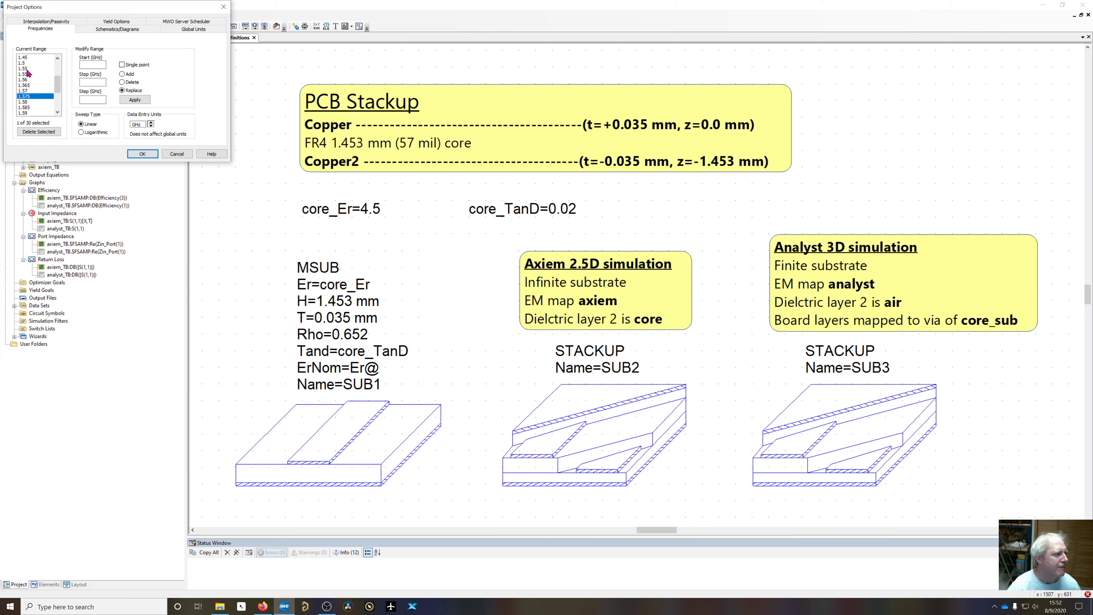
scroll(52, 79, up, 1)
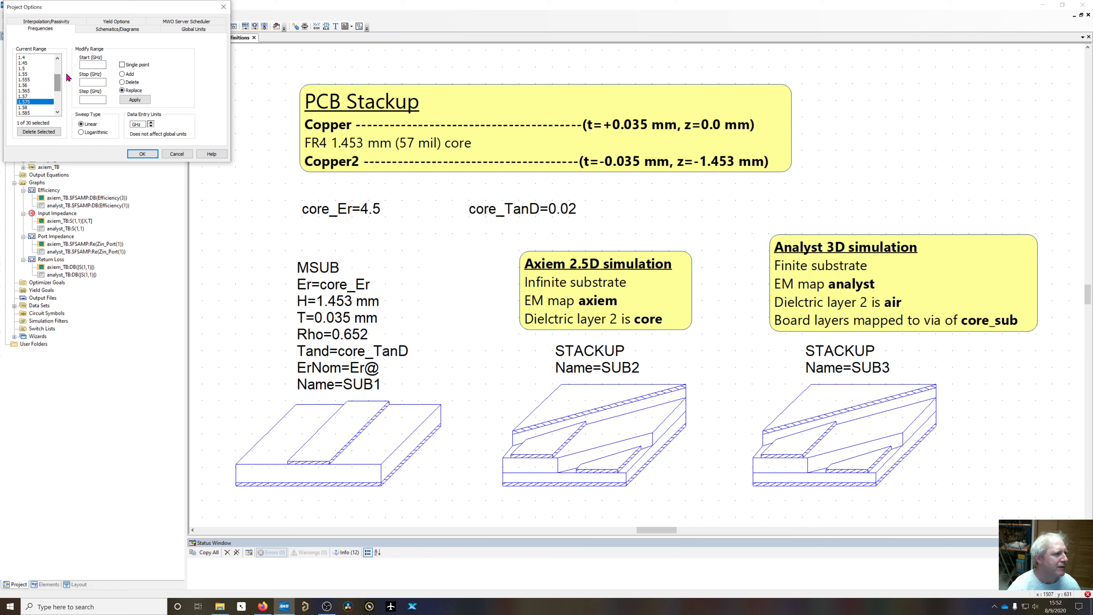
Check the global units defined for default.lpf and close the project options
click(191, 31)
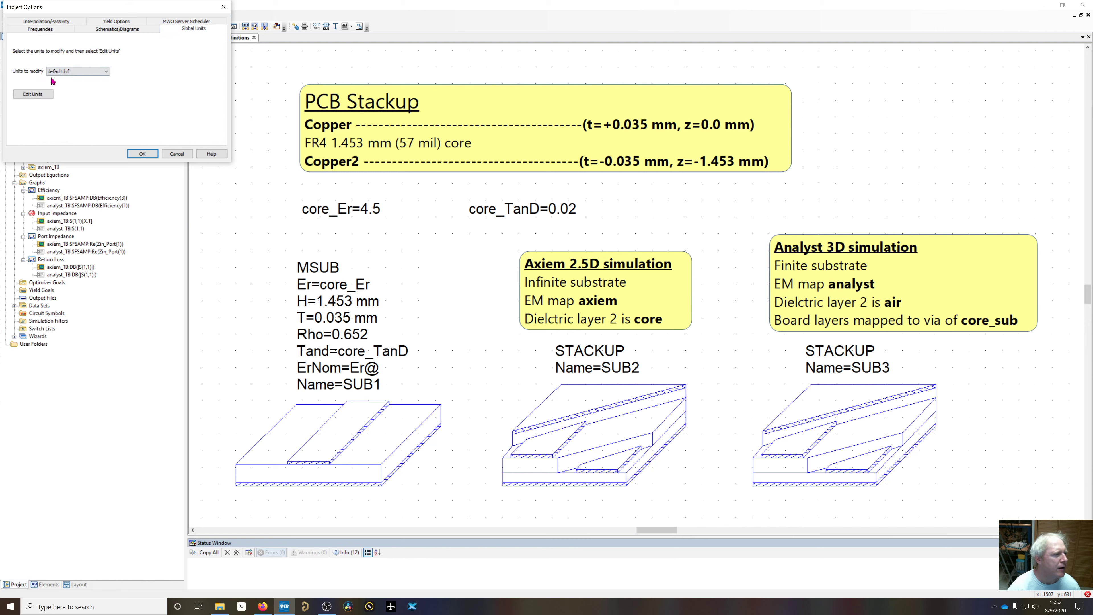
click(33, 94)
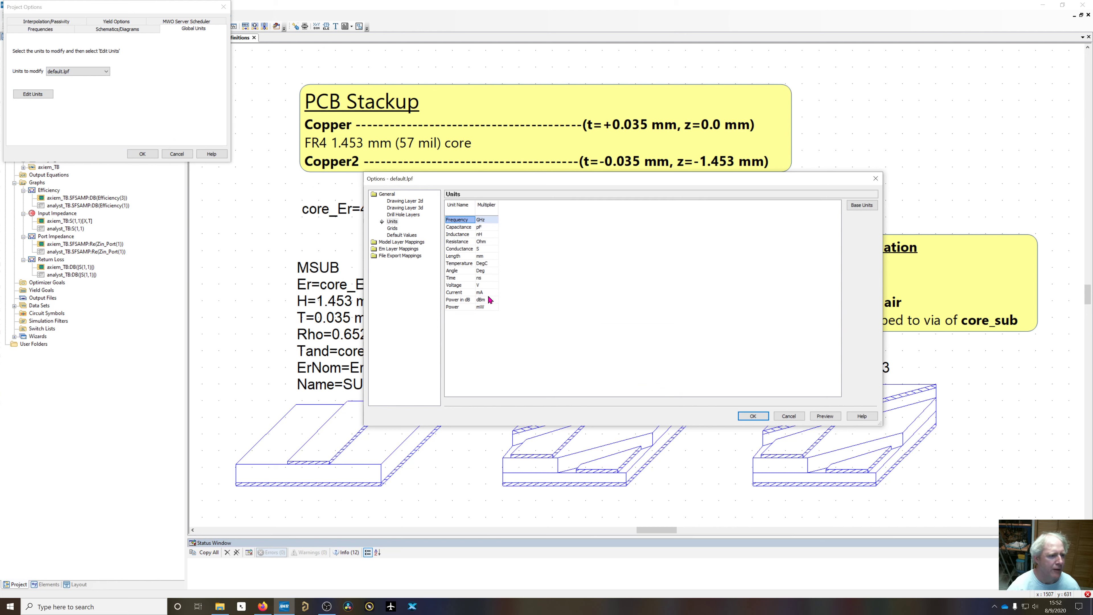
click(754, 416)
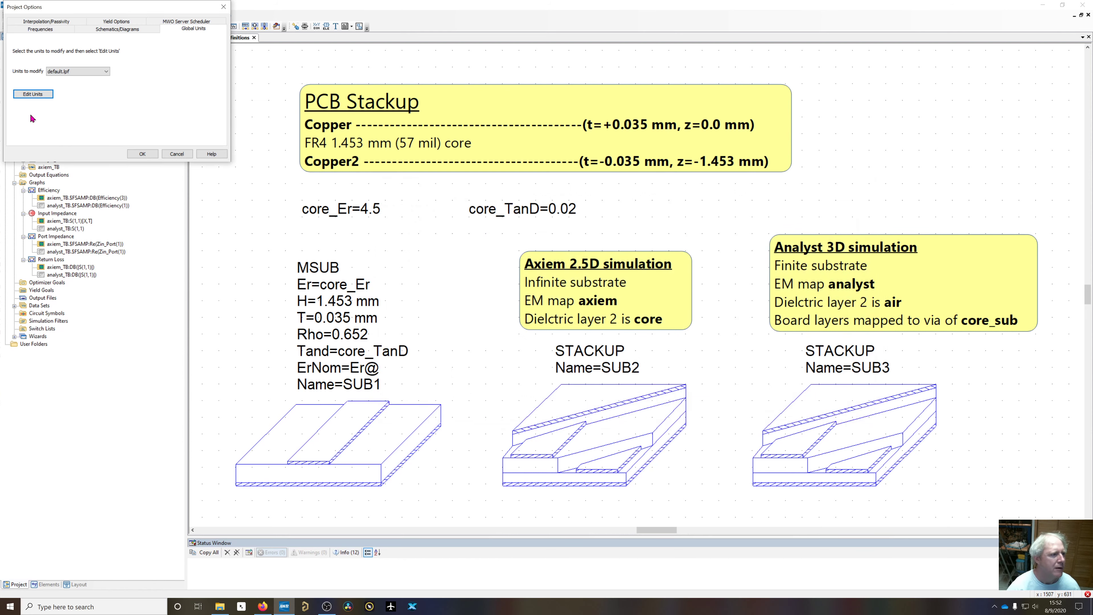
click(134, 153)
Open the drawing layer options and examine the Copper, Copper+ and Copper- entries among the 2D drawing layers
click(138, 15)
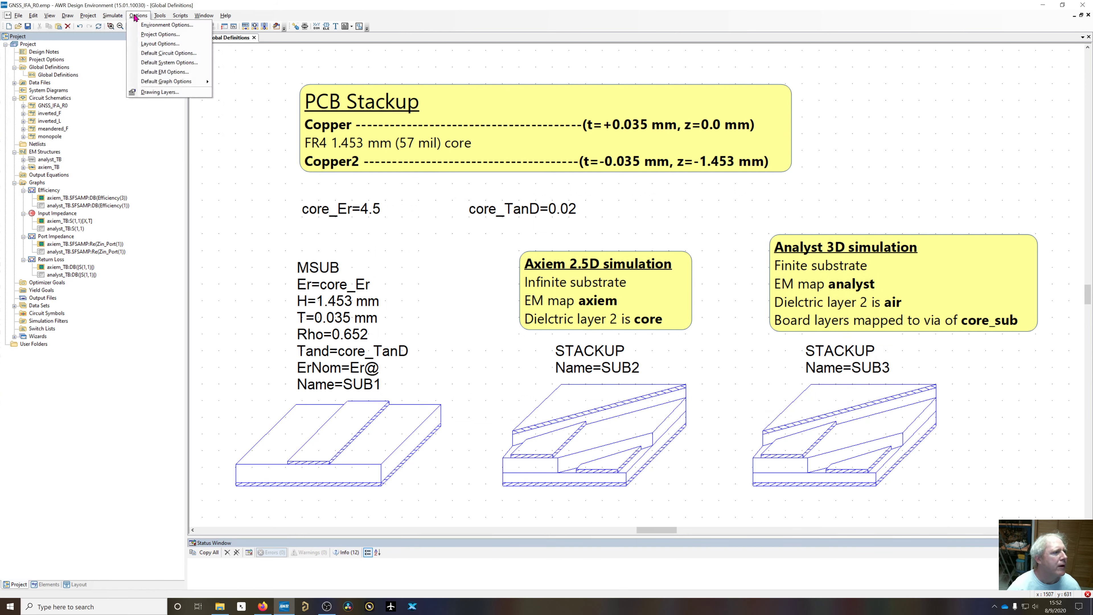
click(154, 92)
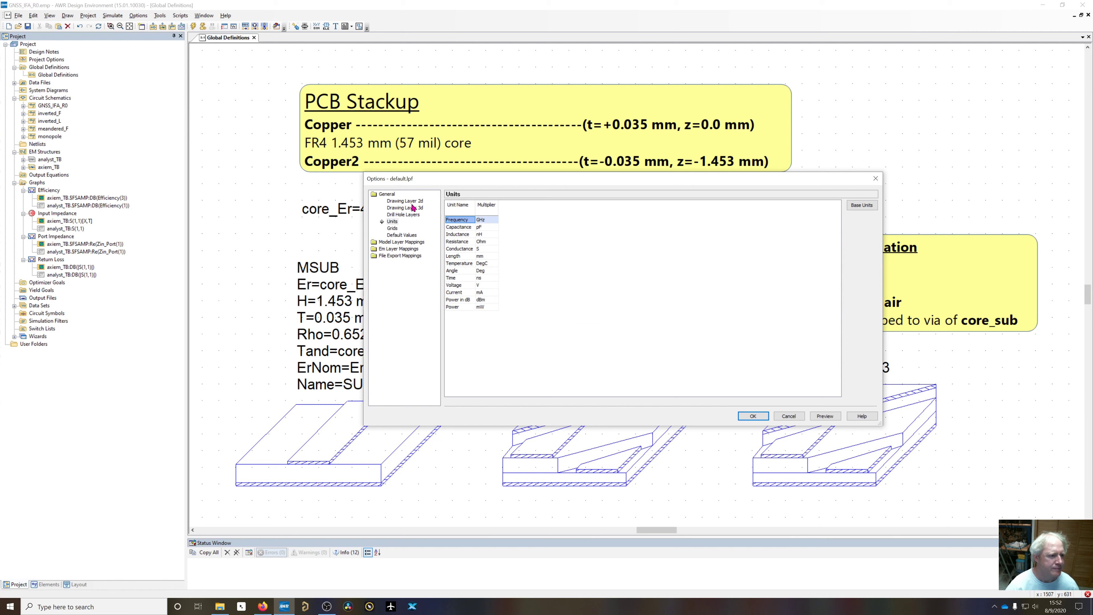
click(407, 201)
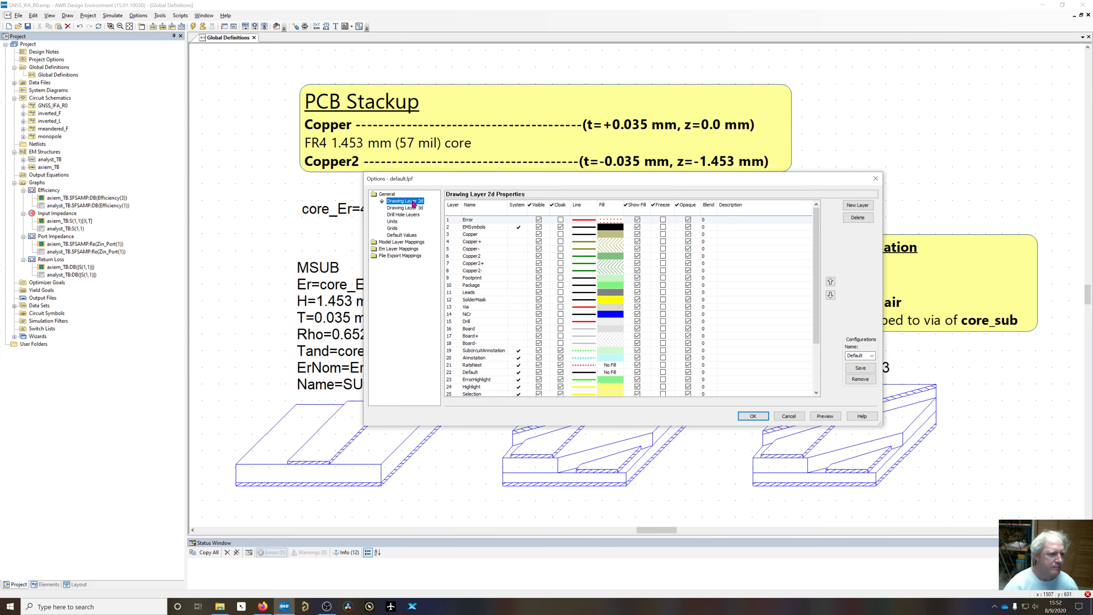
click(482, 236)
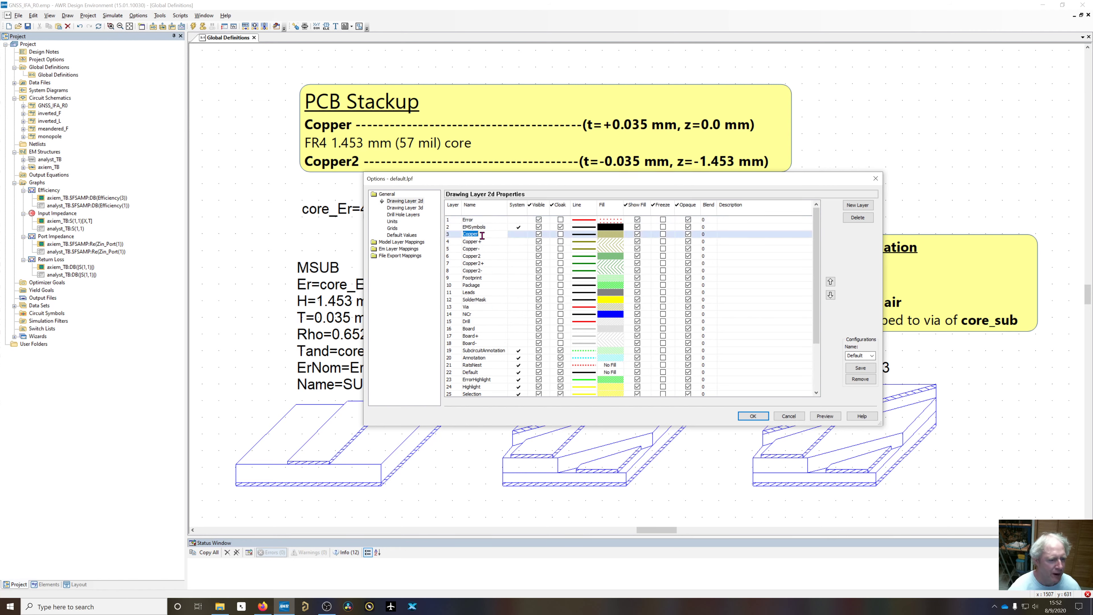
double_click(487, 241)
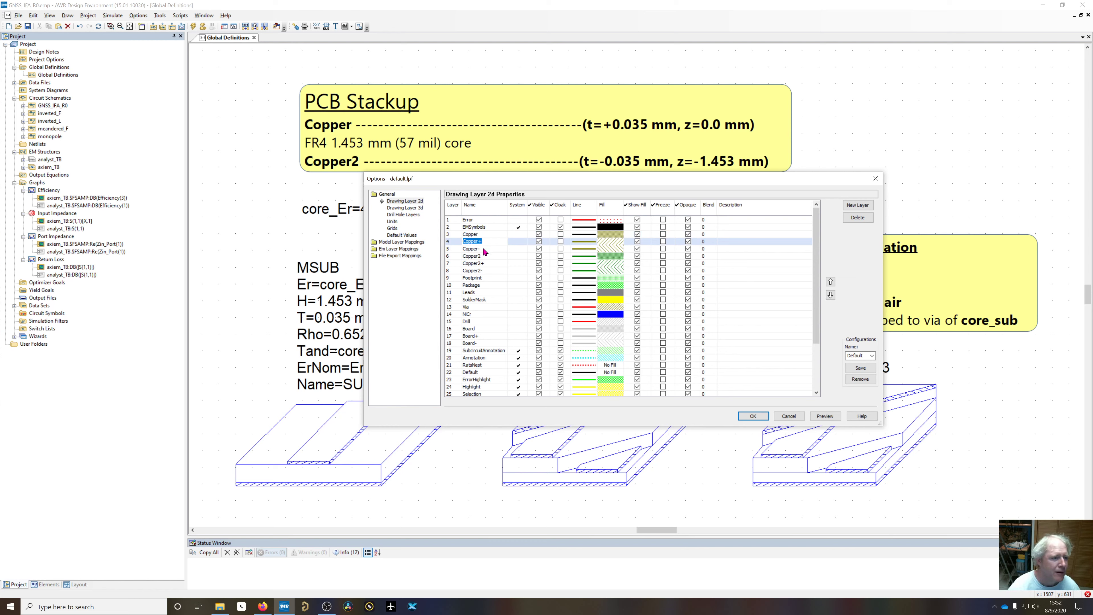
double_click(483, 248)
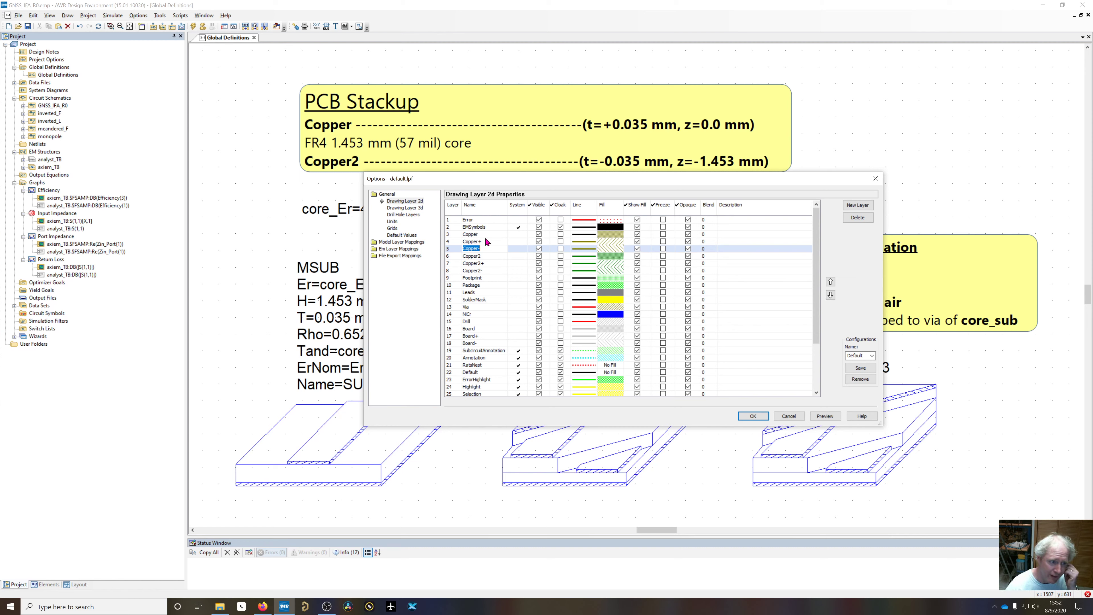
click(497, 241)
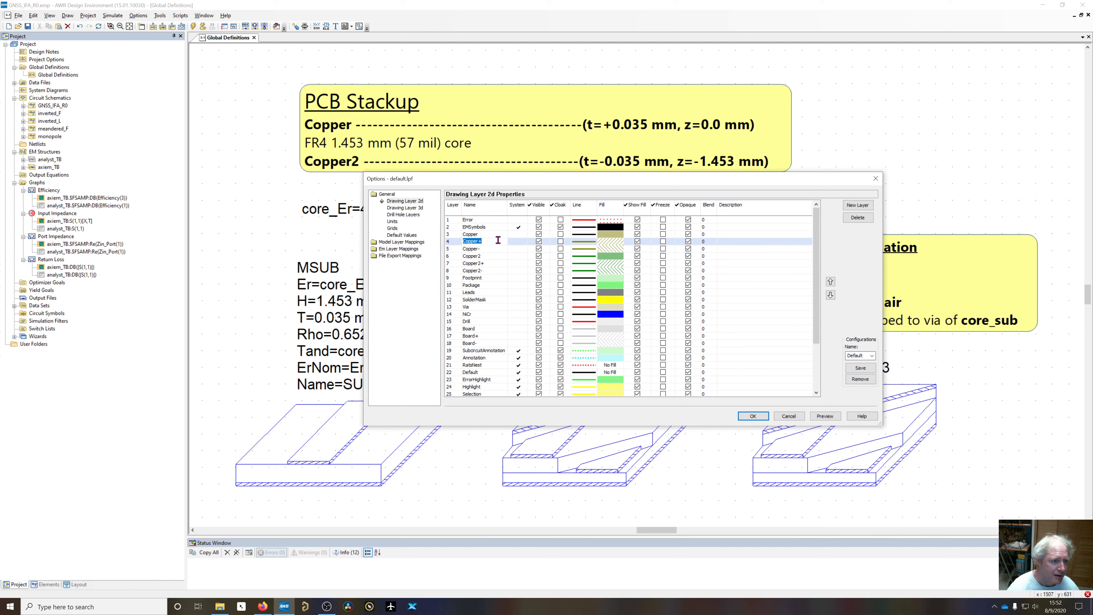
Inspect the fill pattern and color choices for the 2D layers Copper+, Copper-, Copper2 and Copper2+, cancelling each without changes
click(614, 242)
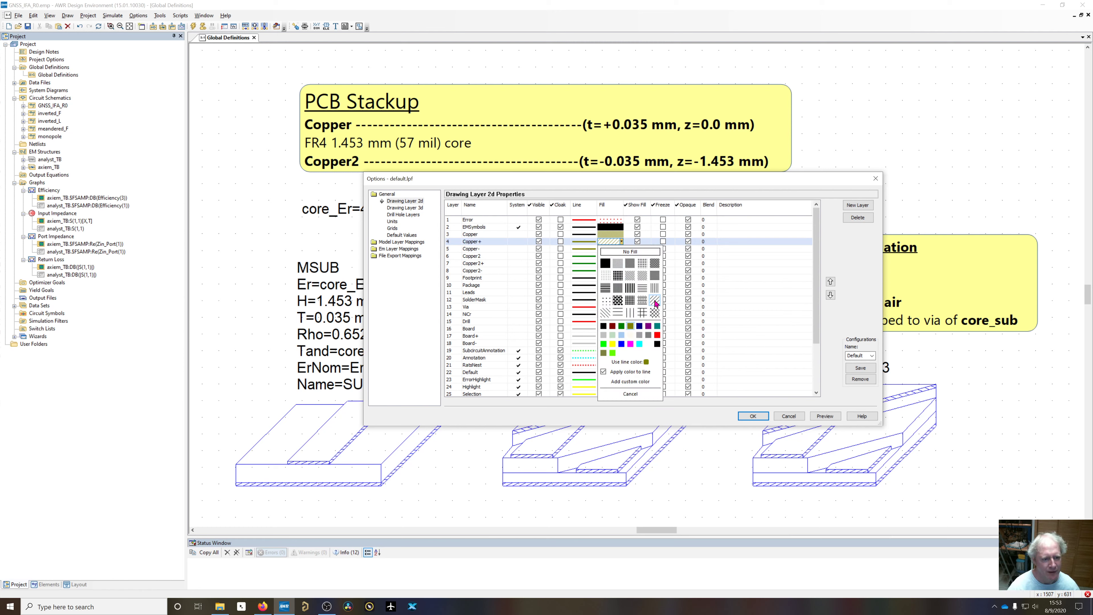
click(631, 394)
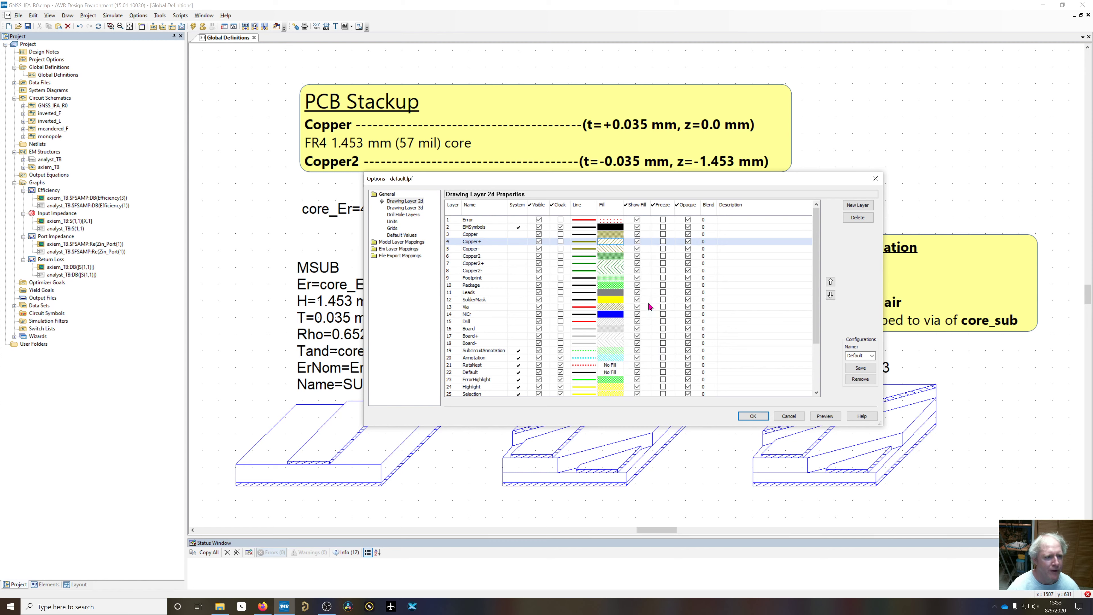
click(614, 249)
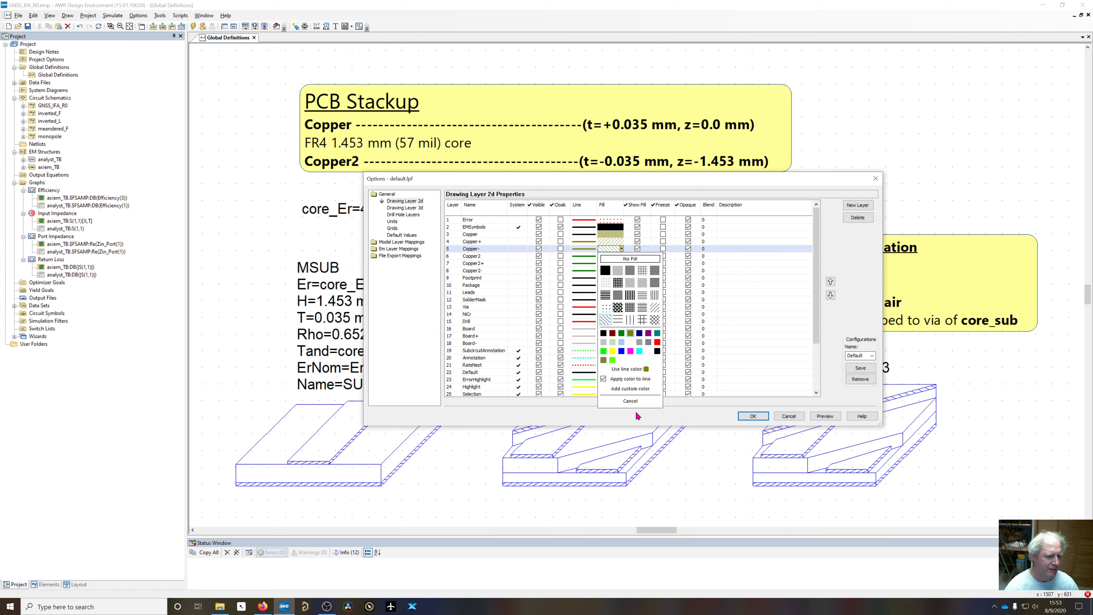
click(631, 401)
click(479, 257)
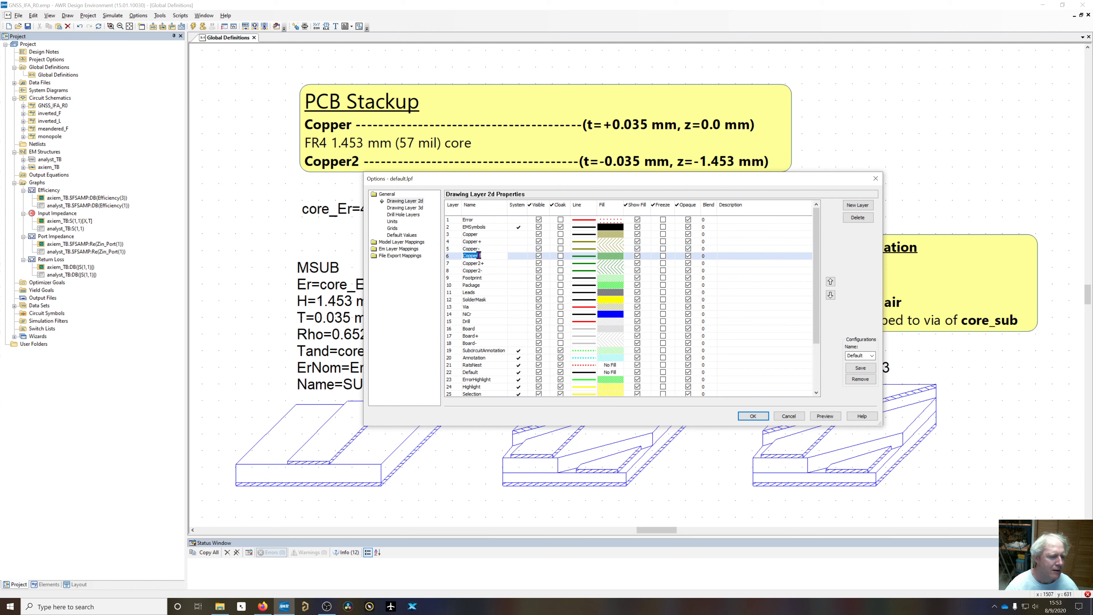
click(609, 256)
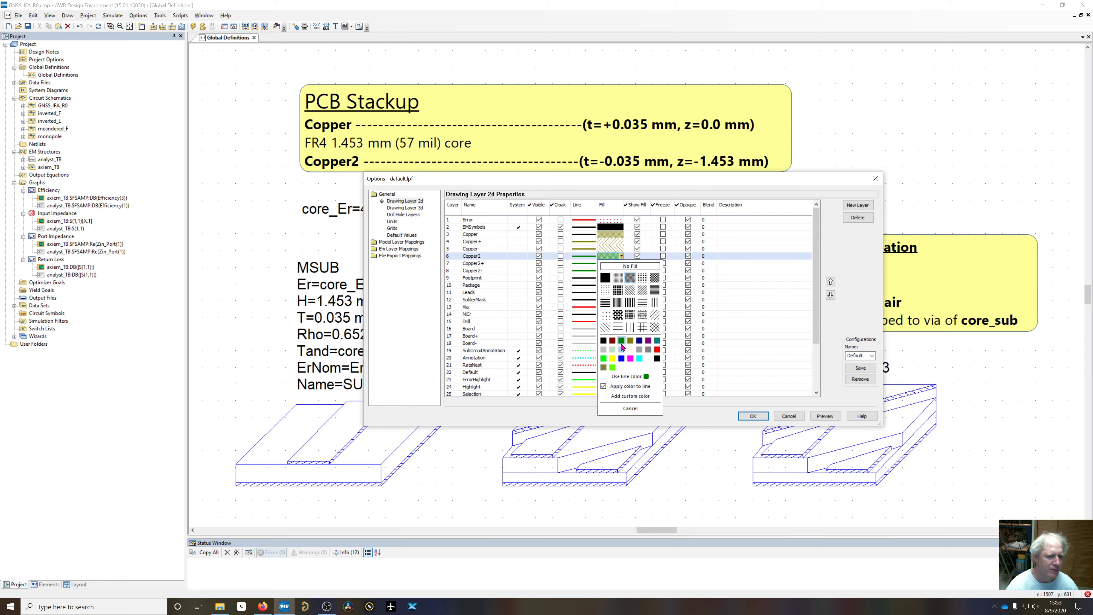
click(628, 408)
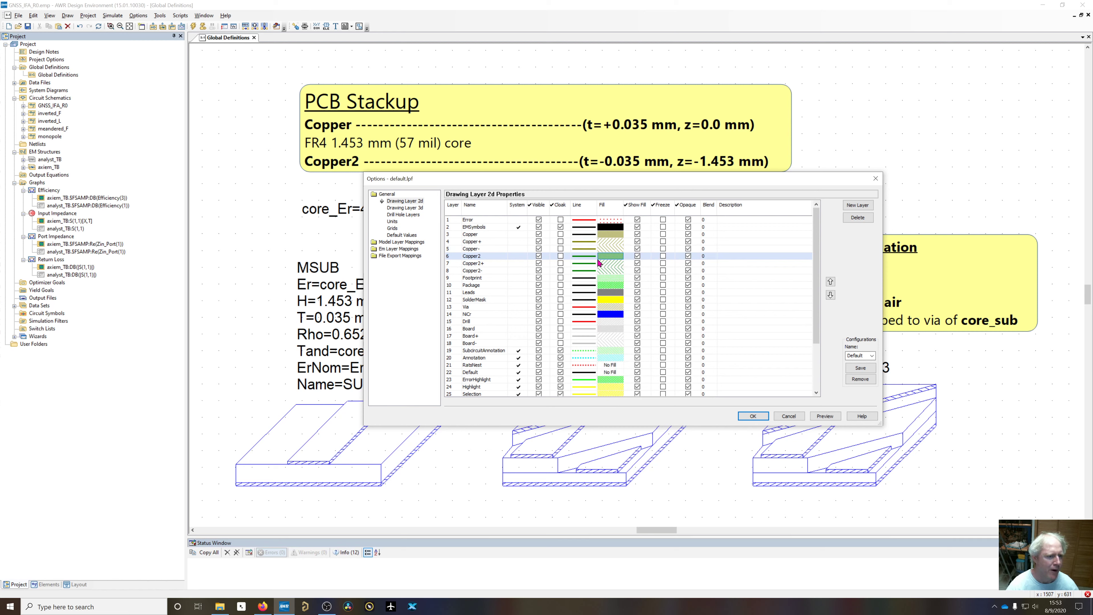
click(606, 264)
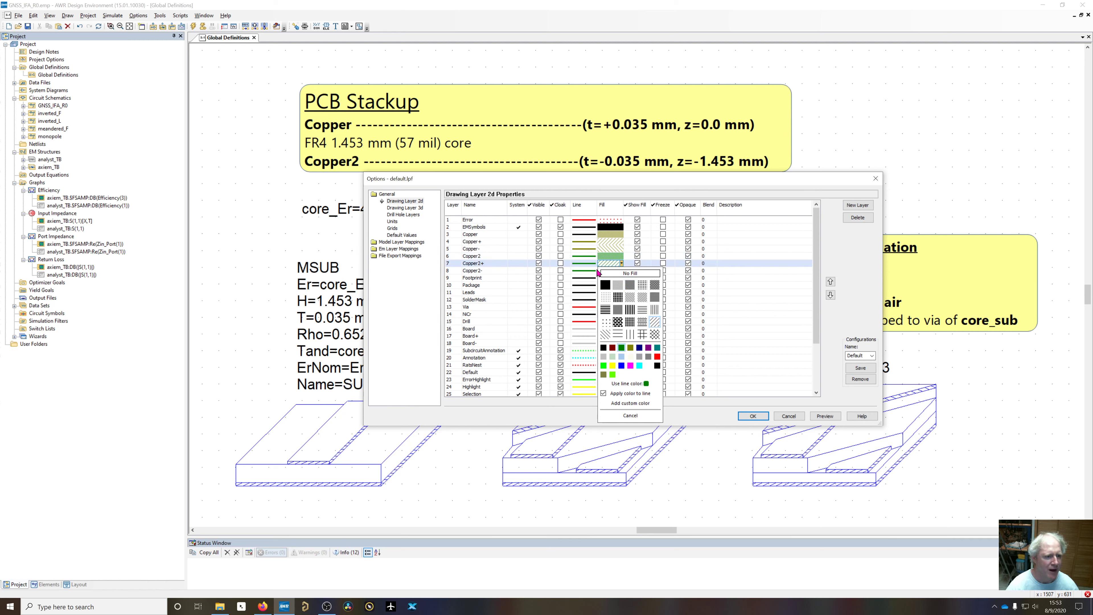
click(629, 415)
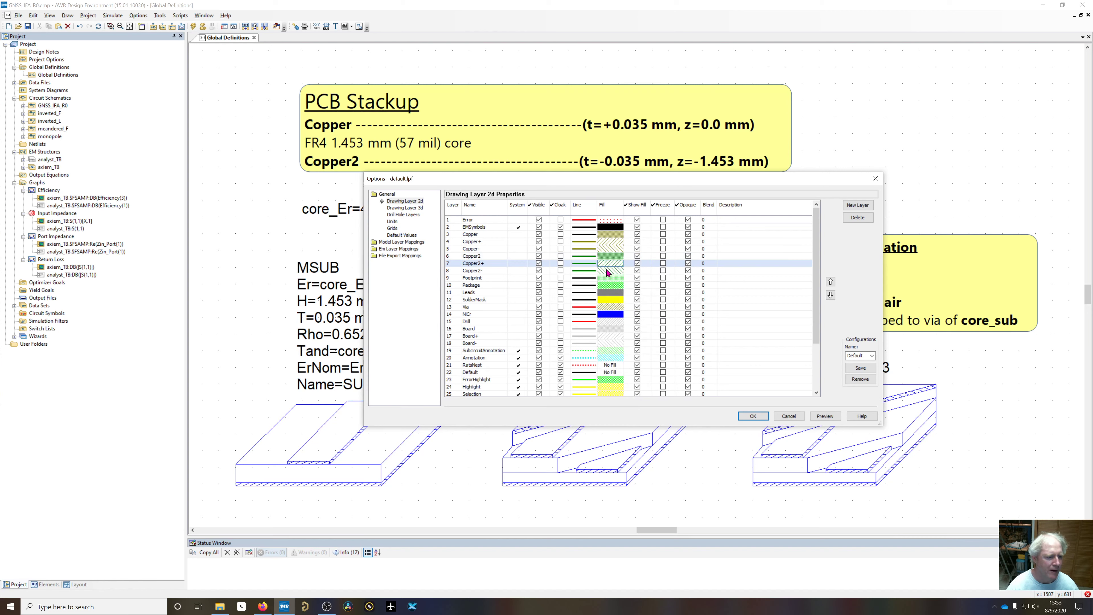
Look through the rest of the 2D drawing layers down to the last entry and return to the start of the list
scroll(558, 287, down, 3)
scroll(535, 293, up, 2)
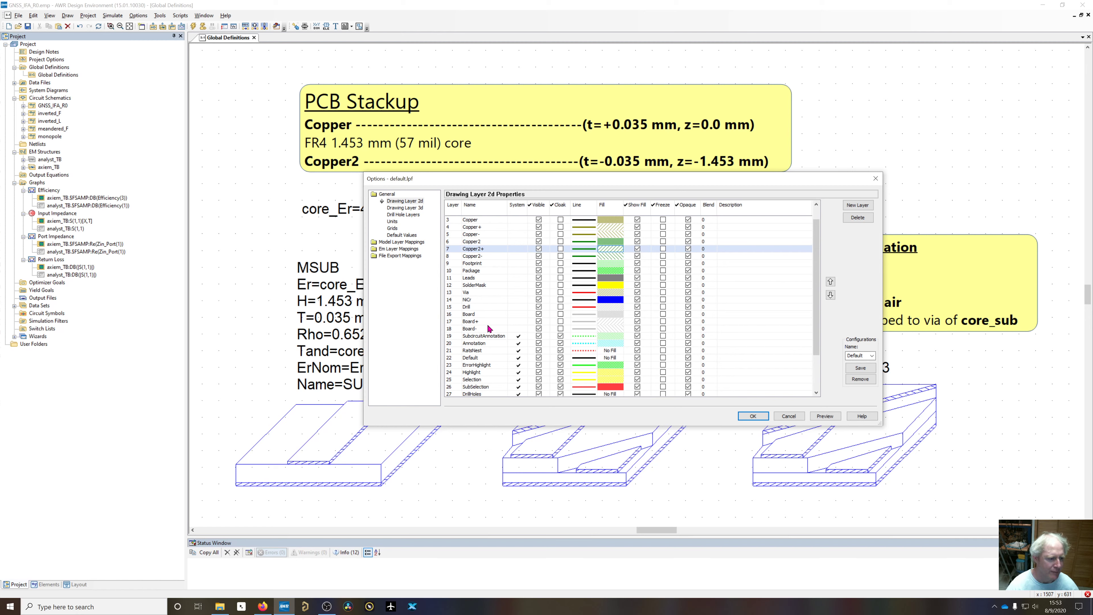
scroll(490, 329, down, 2)
double_click(474, 386)
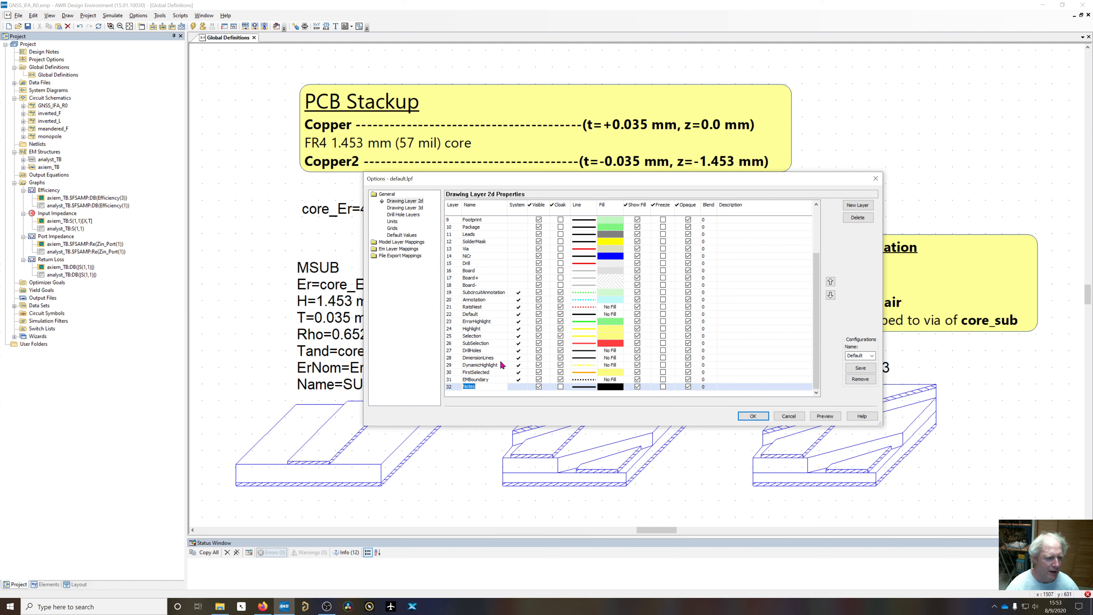
scroll(505, 353, up, 1)
scroll(504, 351, up, 2)
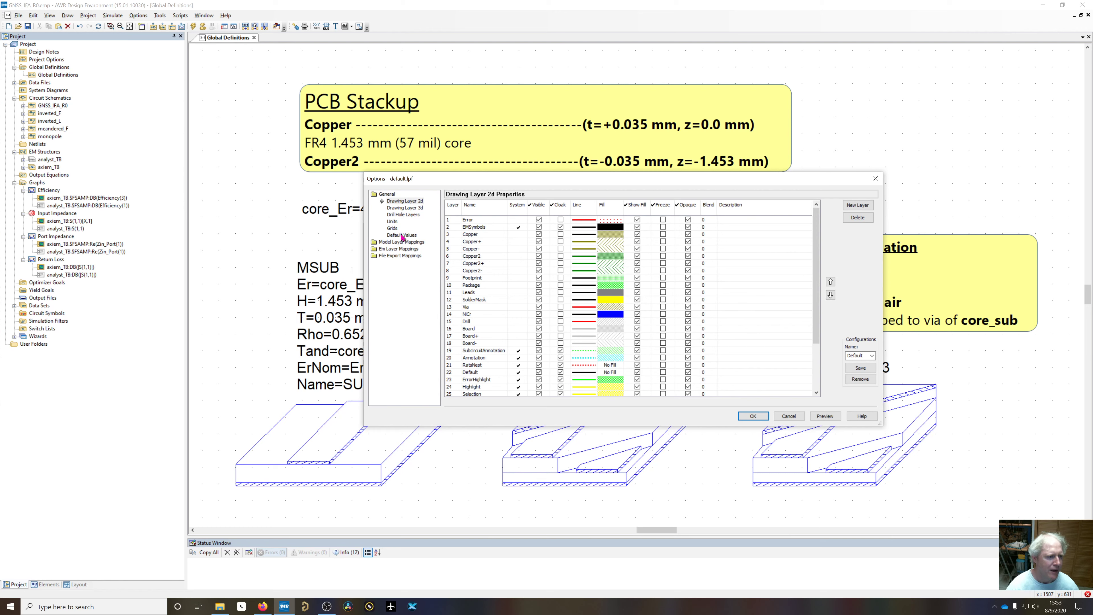
Review how model layers map to drawing layers in the StdMap model layer mapping
click(395, 243)
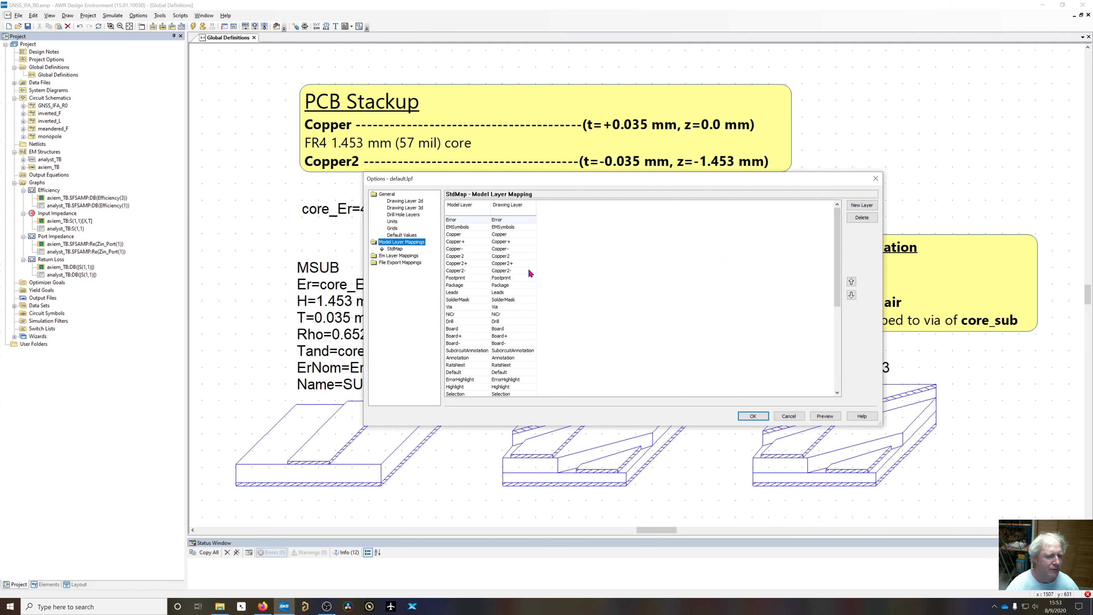
scroll(527, 274, down, 3)
scroll(506, 279, up, 1)
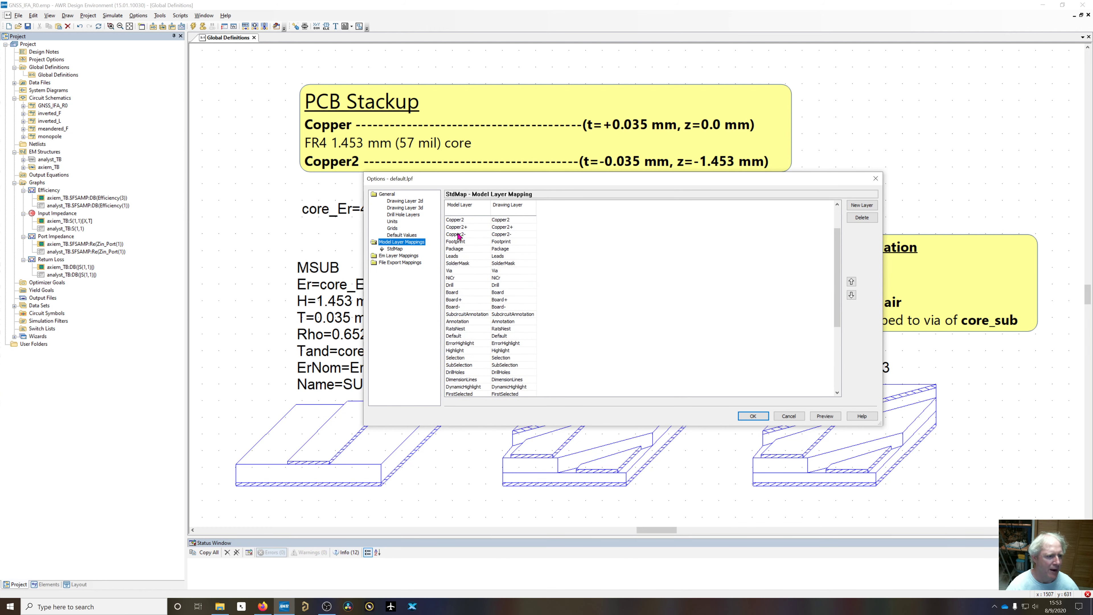
scroll(461, 232, up, 2)
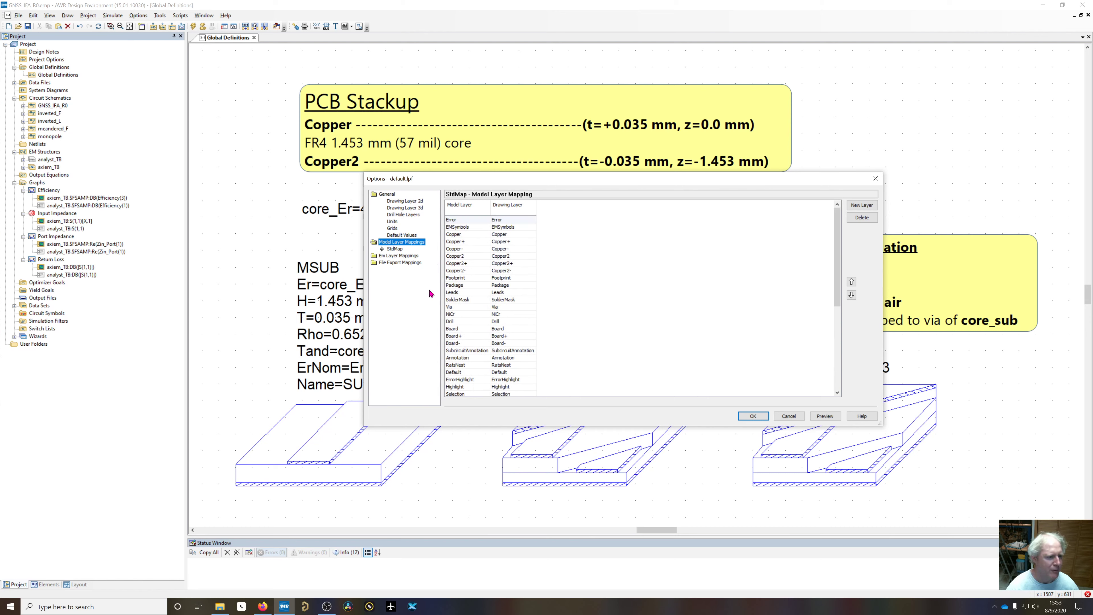
Open the 3D drawing layer properties and examine the thickness and Z-position of Copper, Copper+ and Copper-, keeping the PCB Stackup note in view
click(409, 208)
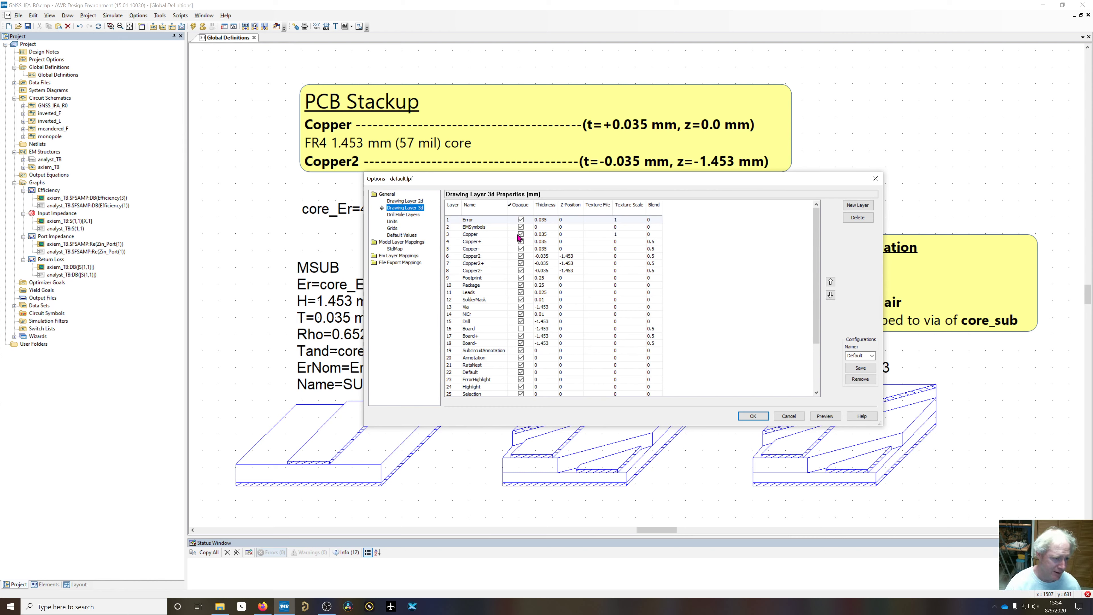
drag(514, 183, 559, 228)
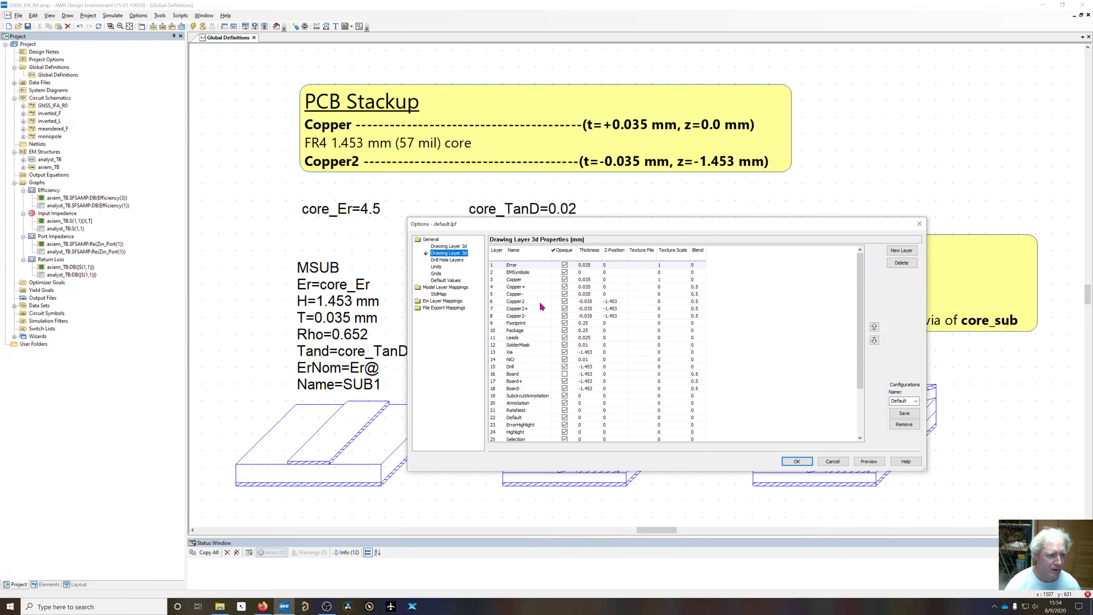
click(616, 278)
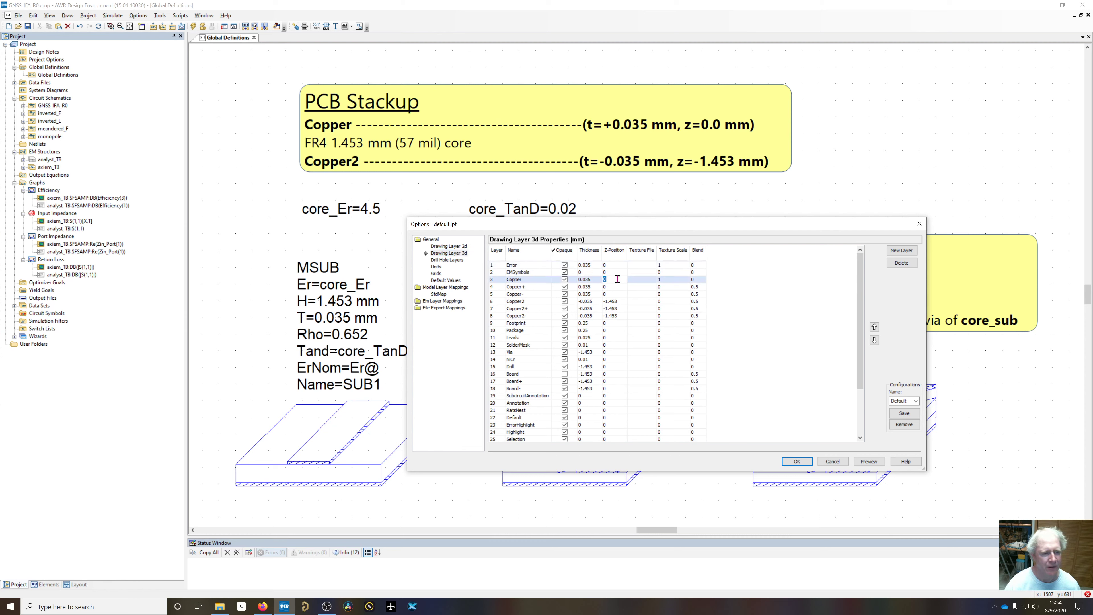
click(596, 280)
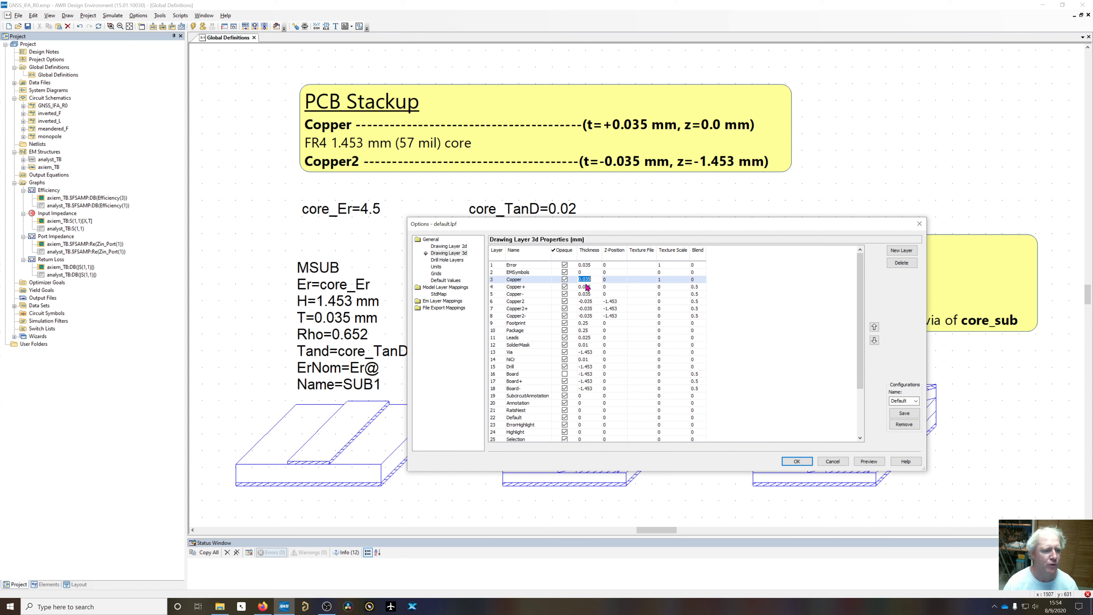
click(528, 287)
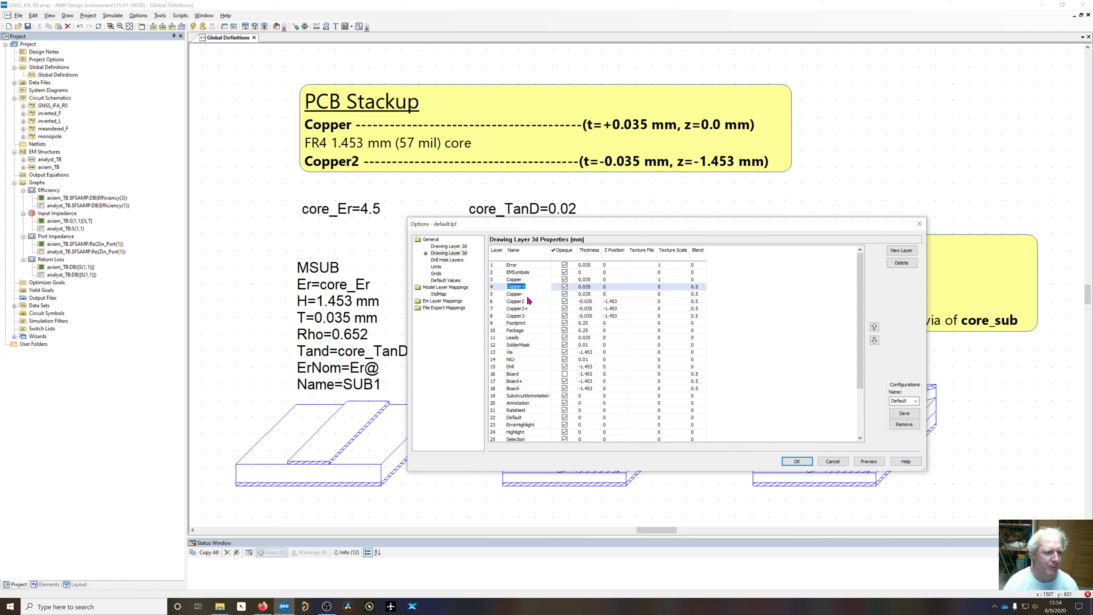
click(528, 295)
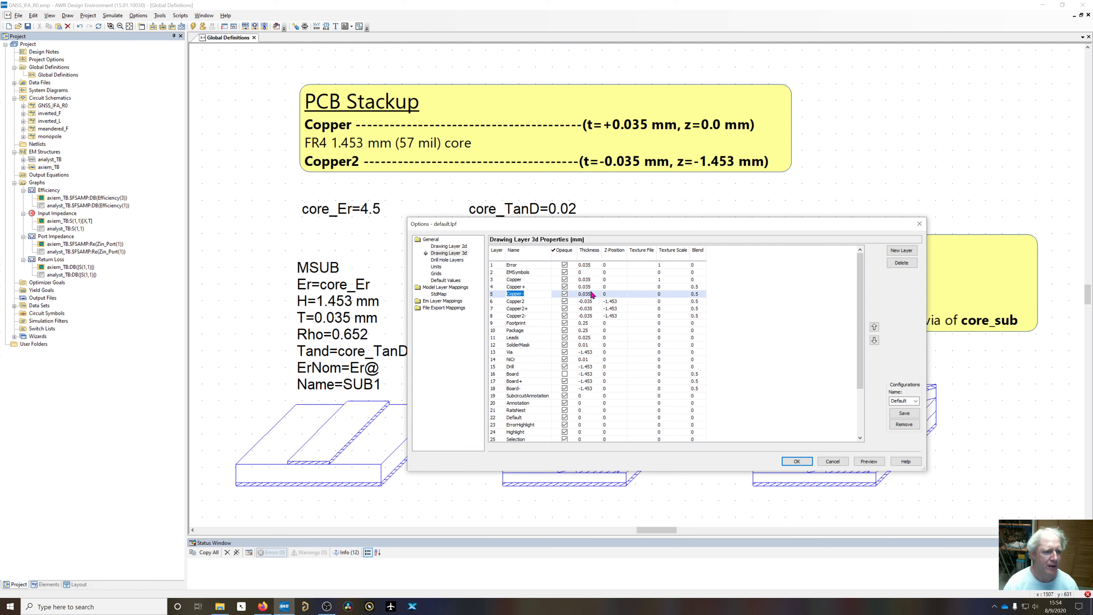
Examine the thickness and Z-position of the Copper2, Copper2+ and Copper2- layers in the 3D layer properties
click(537, 301)
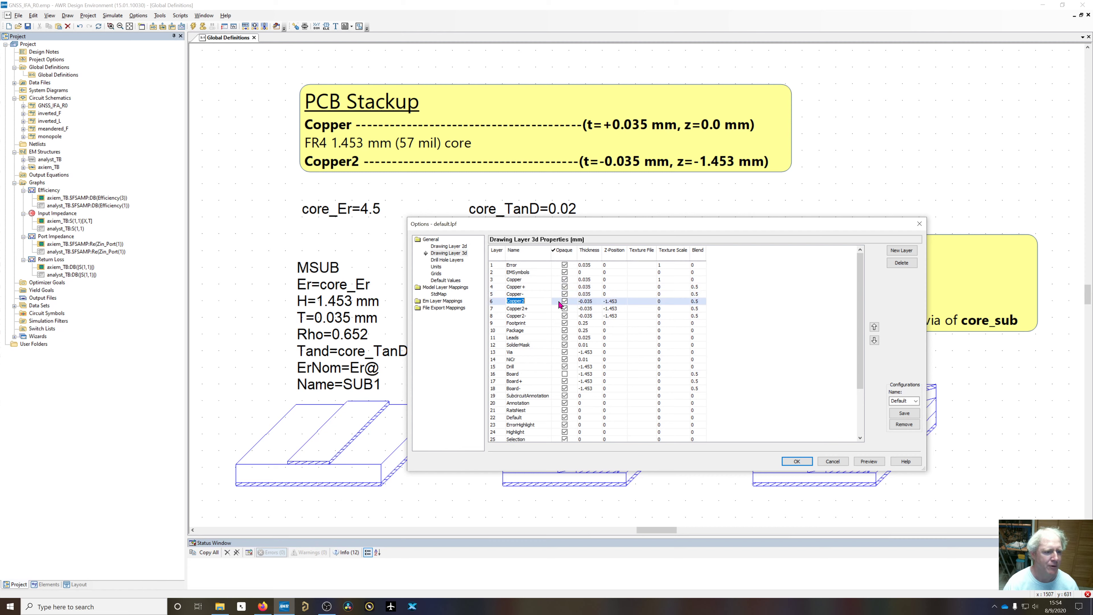
click(629, 302)
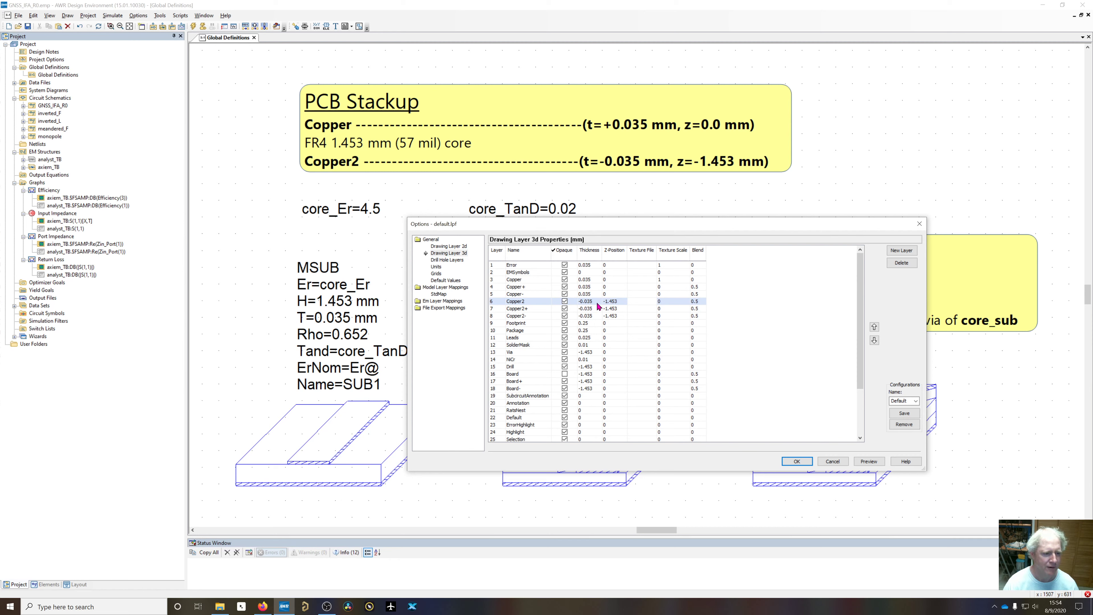
click(586, 302)
click(591, 308)
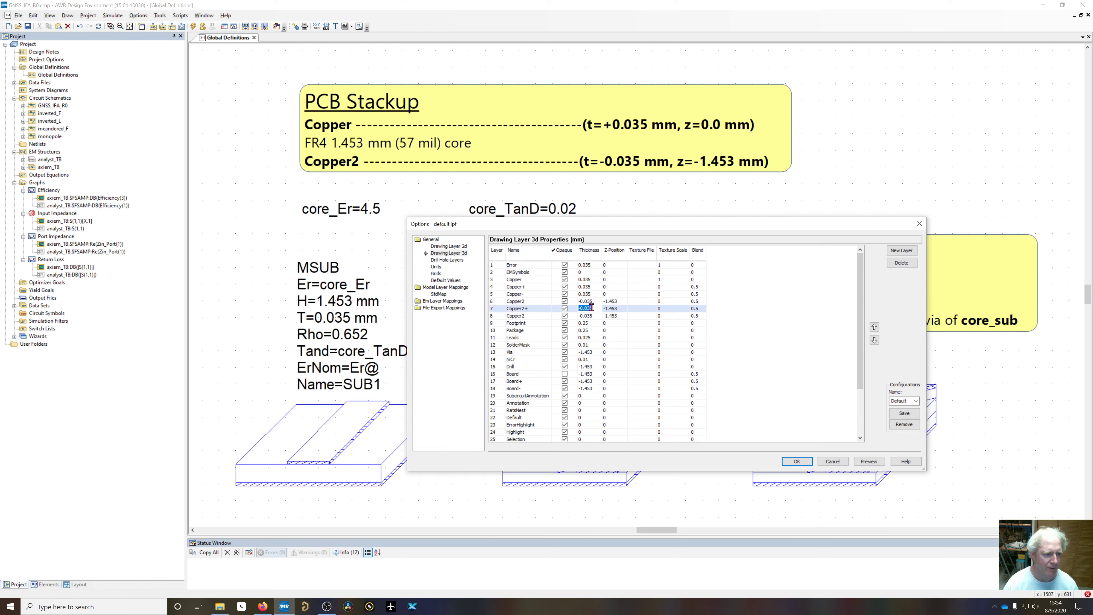
click(530, 300)
click(529, 309)
click(531, 316)
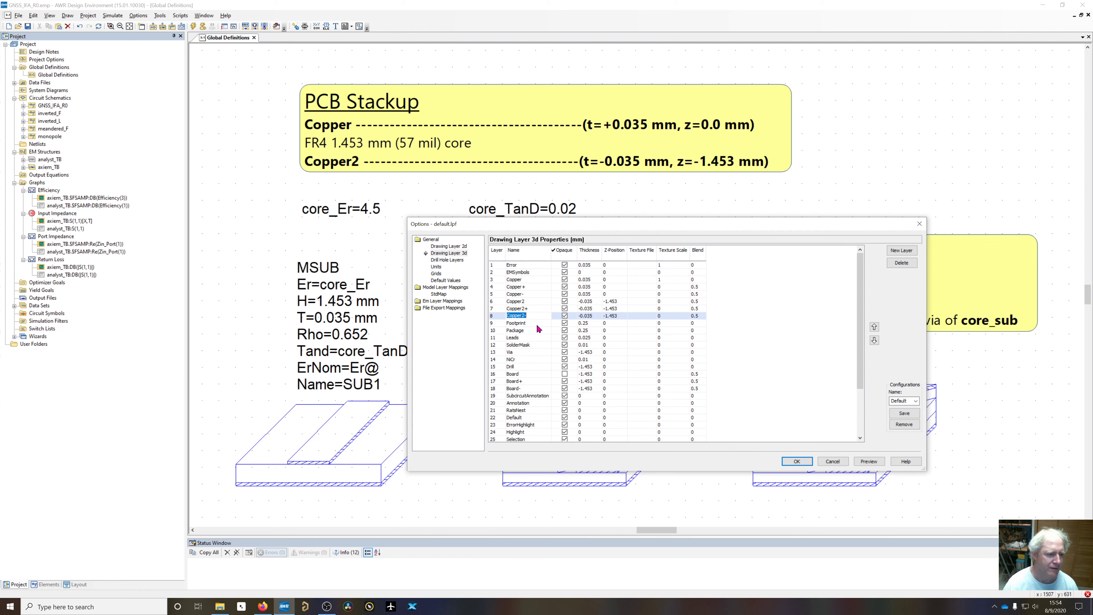
Check the 3D thickness and Z-position of the Via and Board layers, and the thickness of the Drill layer
double_click(607, 352)
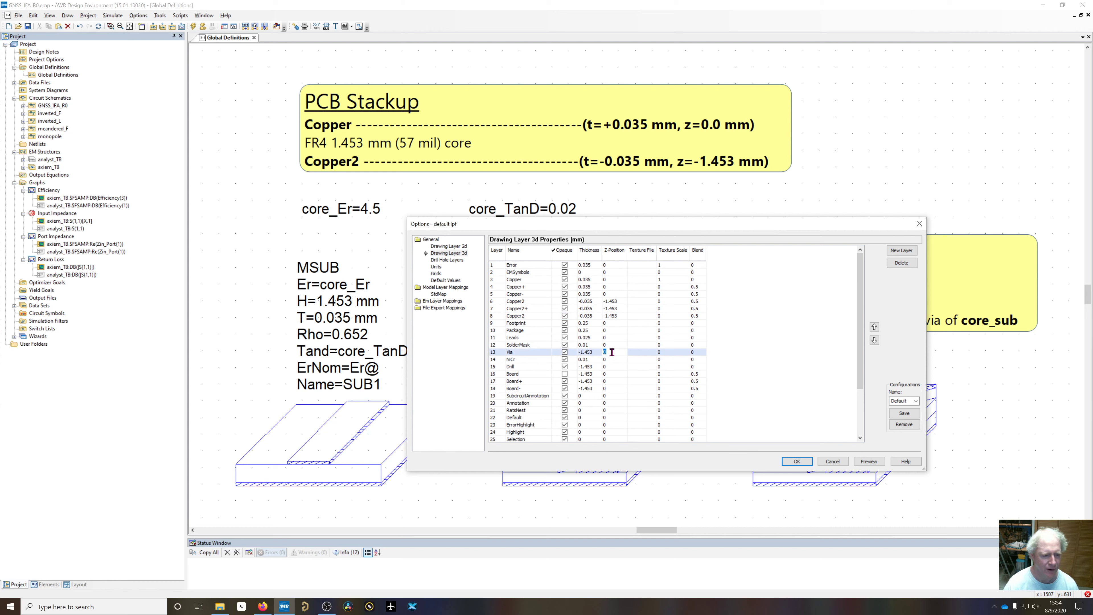
double_click(596, 352)
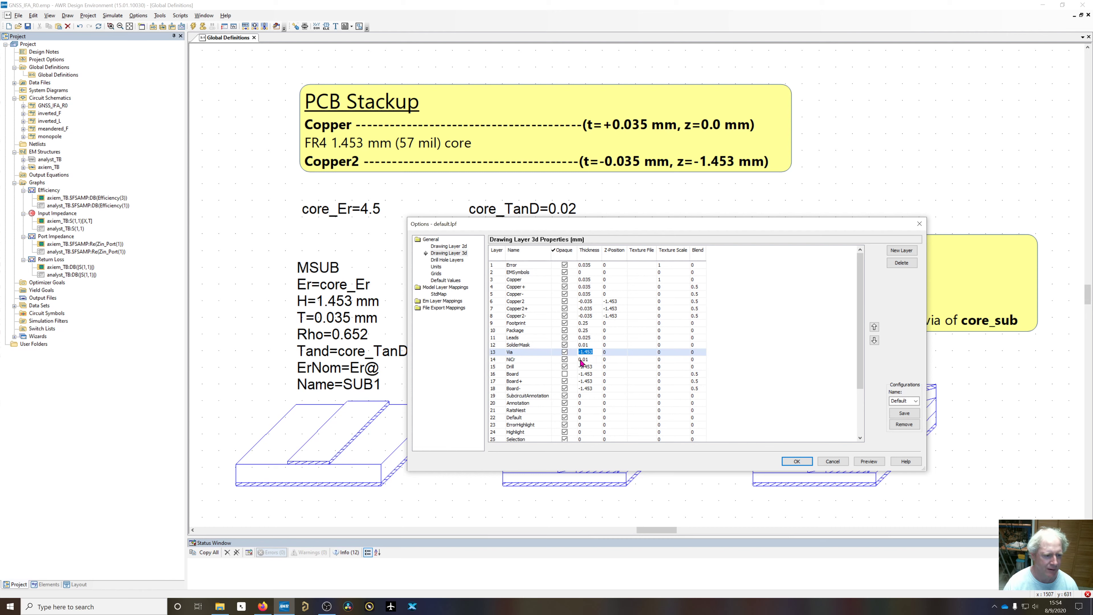
click(592, 366)
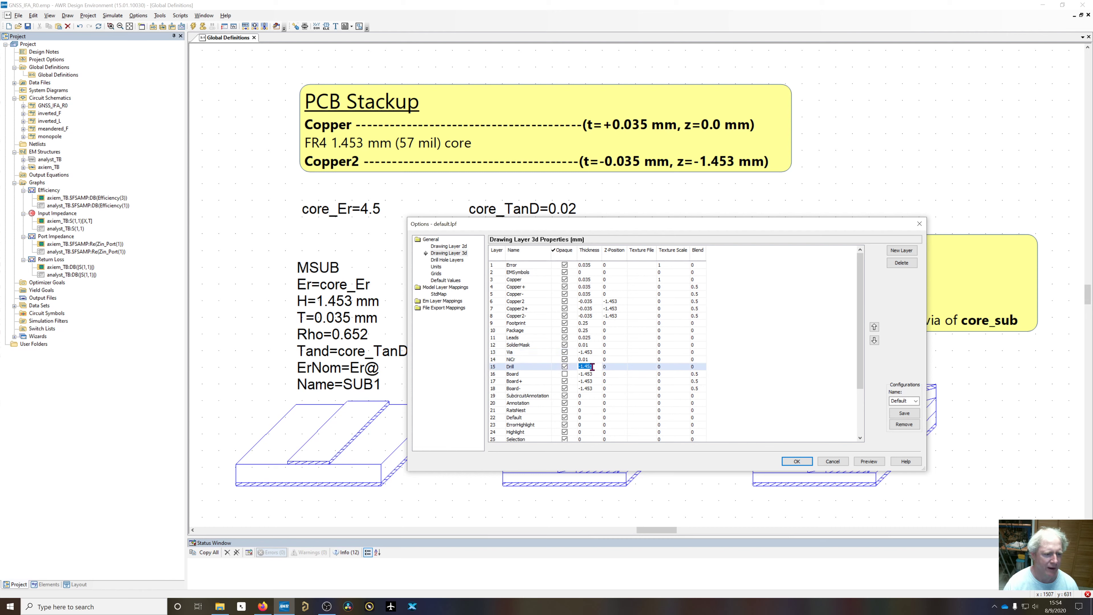
click(524, 375)
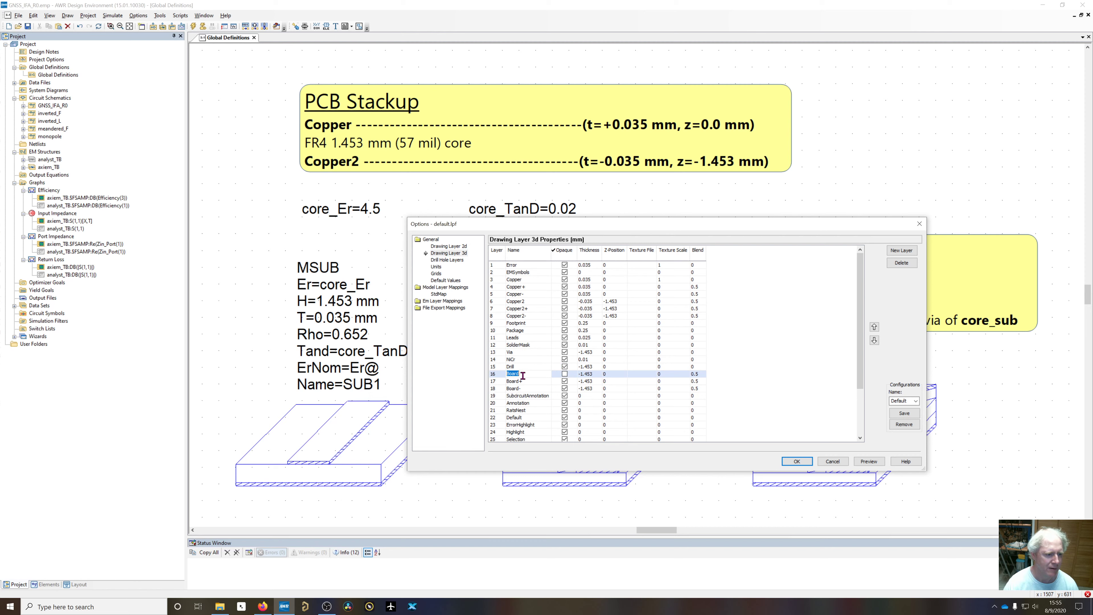
click(614, 374)
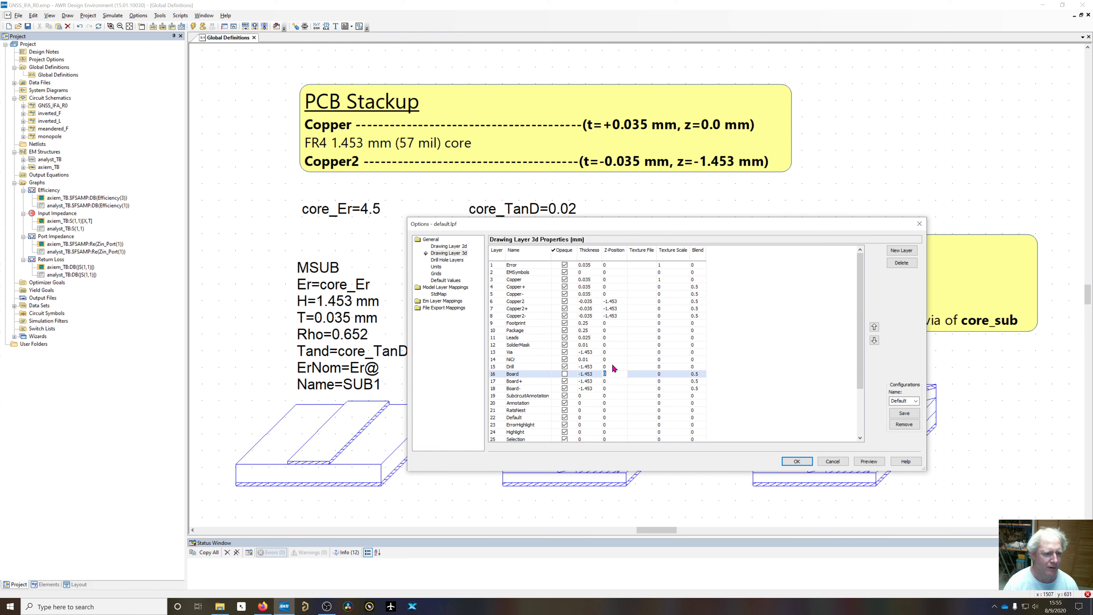
click(593, 374)
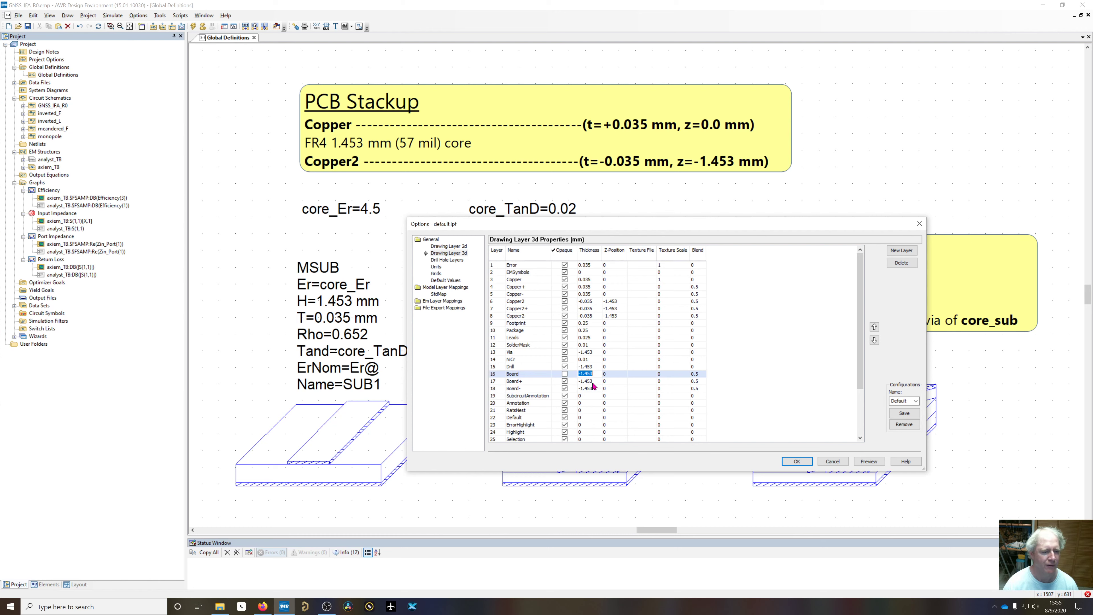
Review the Board+ and Board- entries and the remaining 3D layers down to Notes, and accept the layer options
scroll(592, 381, down, 1)
click(530, 360)
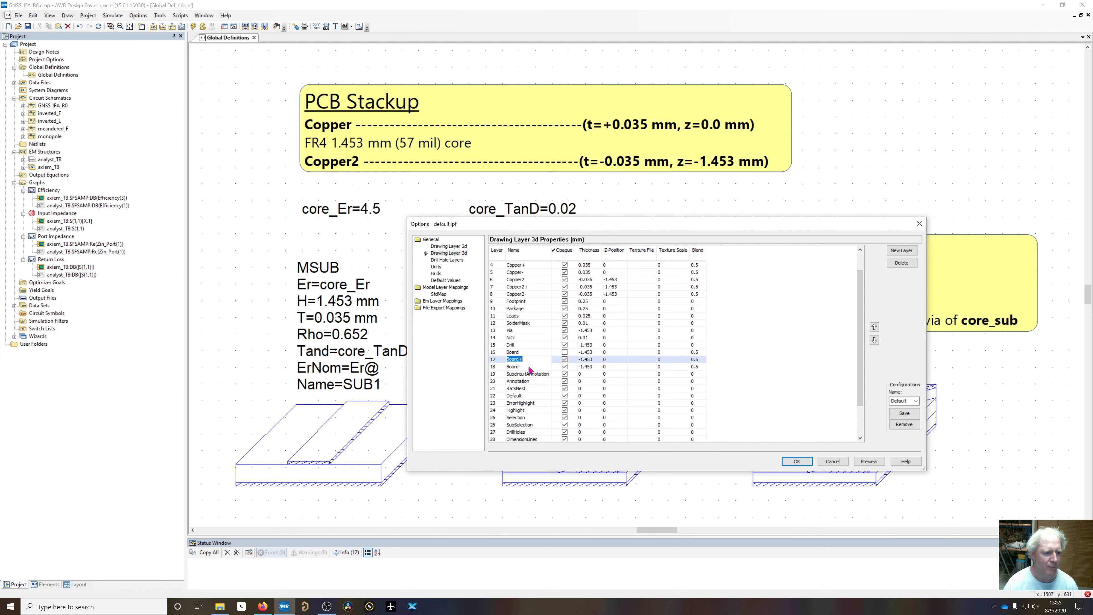
click(529, 367)
scroll(538, 362, down, 2)
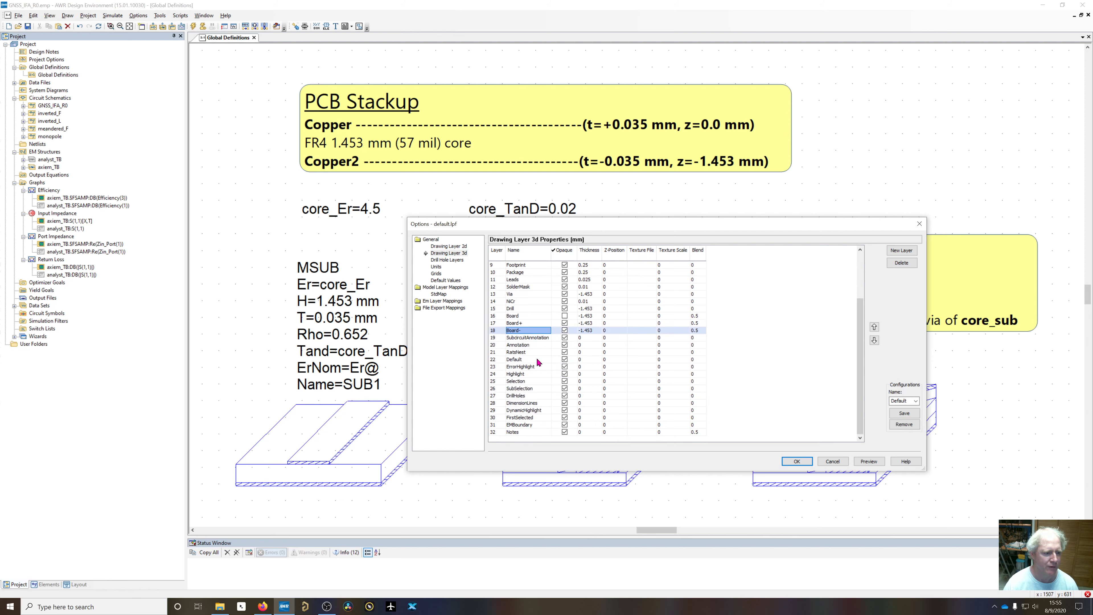
click(796, 461)
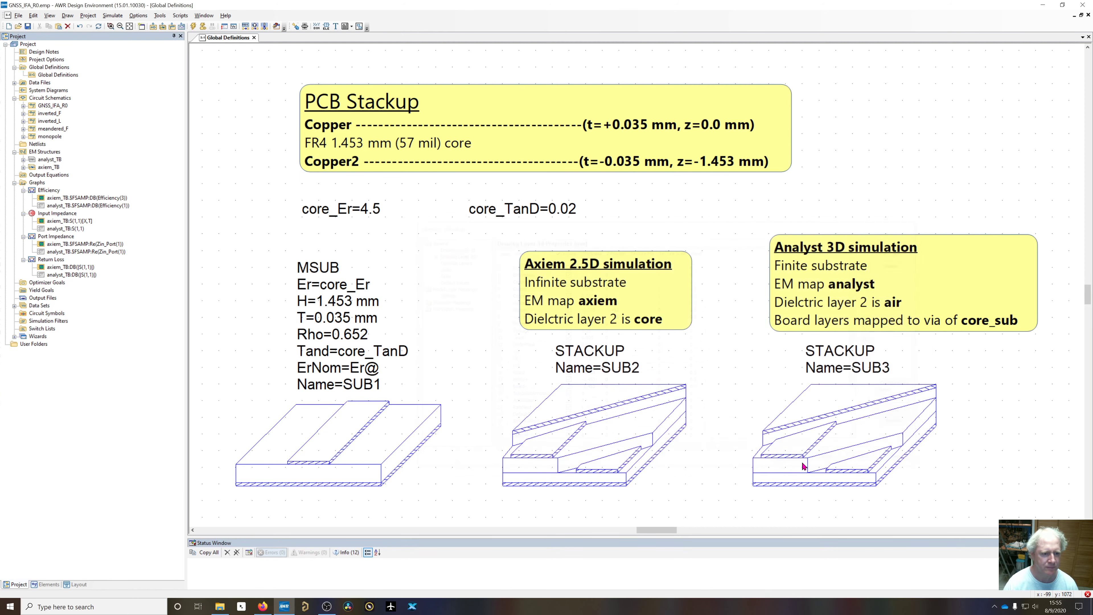
Review the core_Er and core_TanD equations, the MSUB SUB1 substrate, the STACKUP SUB2 element and the Axiem 2.5D simulation note
click(326, 211)
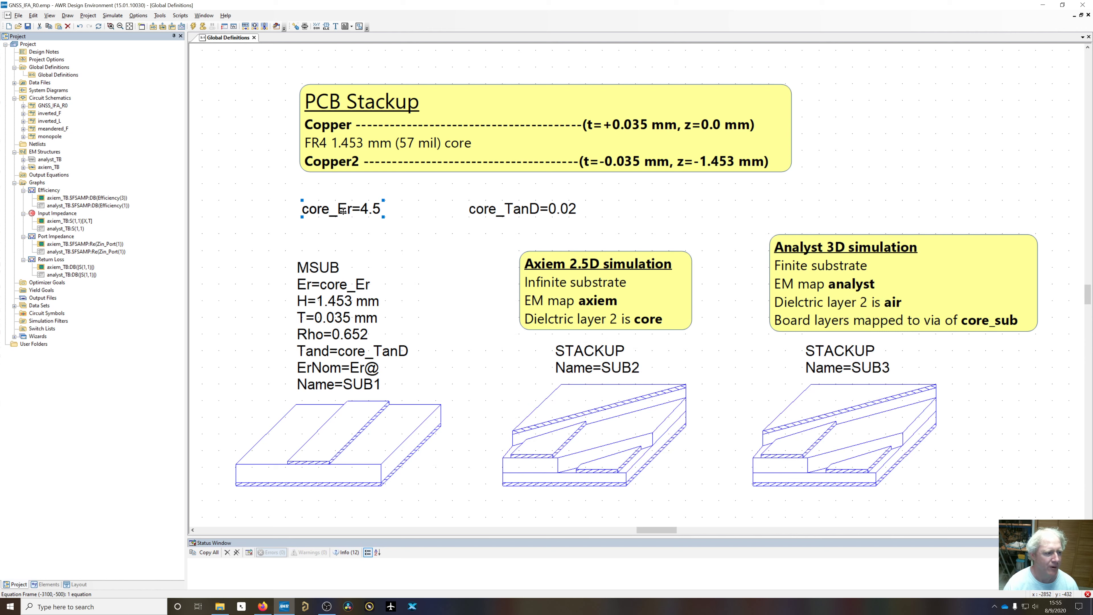
click(518, 211)
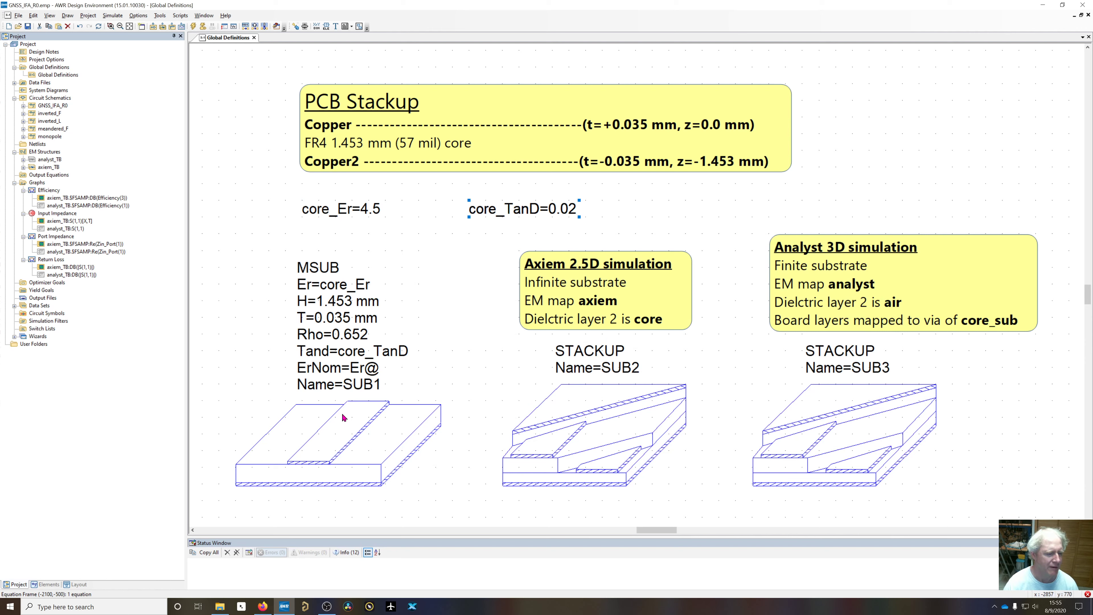
click(341, 425)
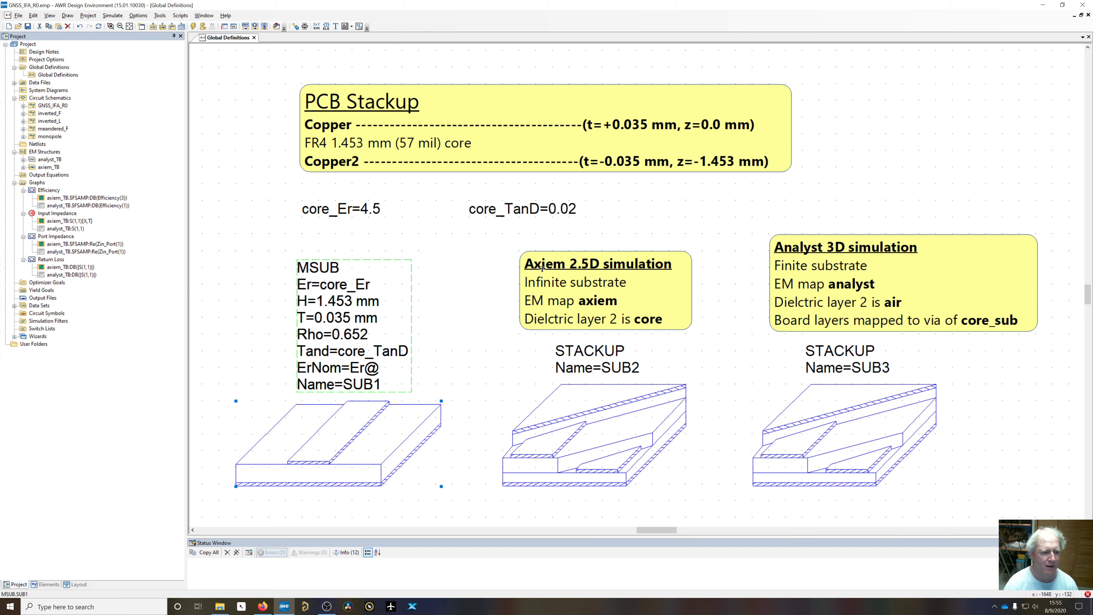
click(612, 400)
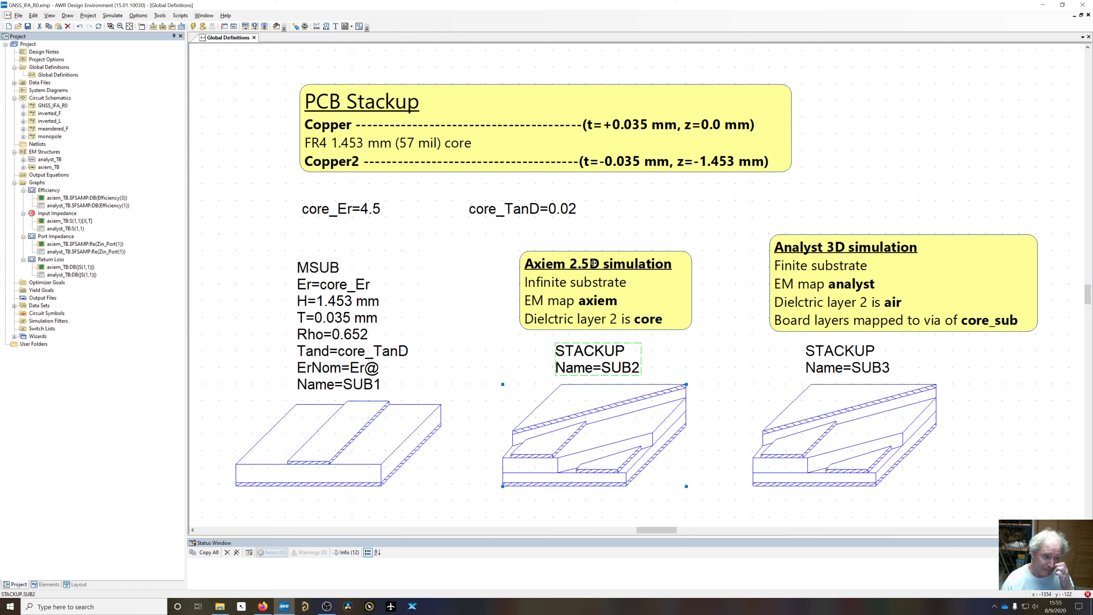
click(572, 285)
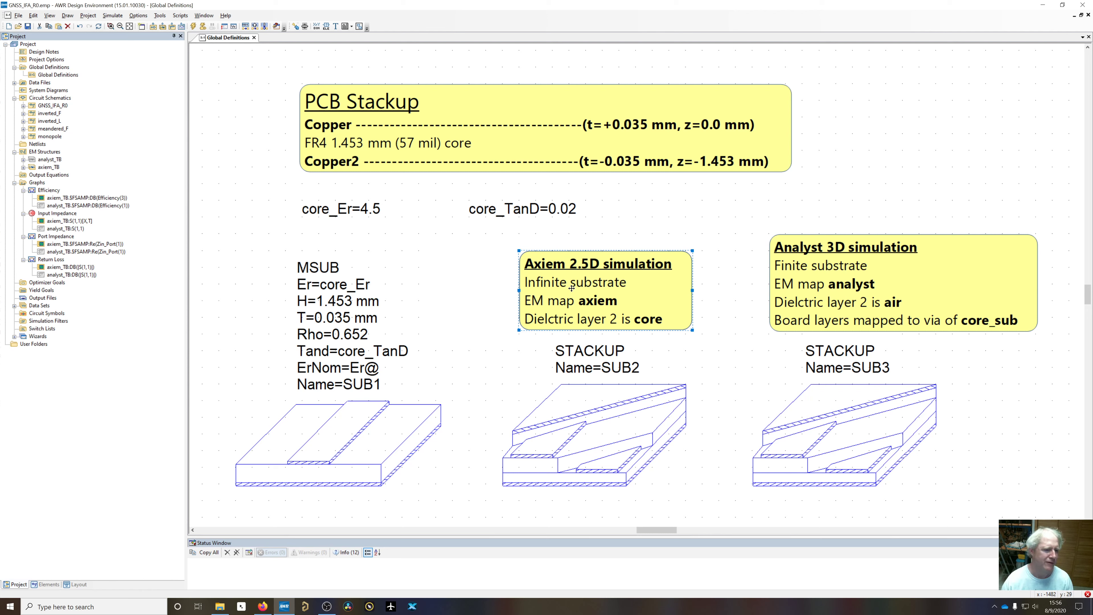
click(477, 283)
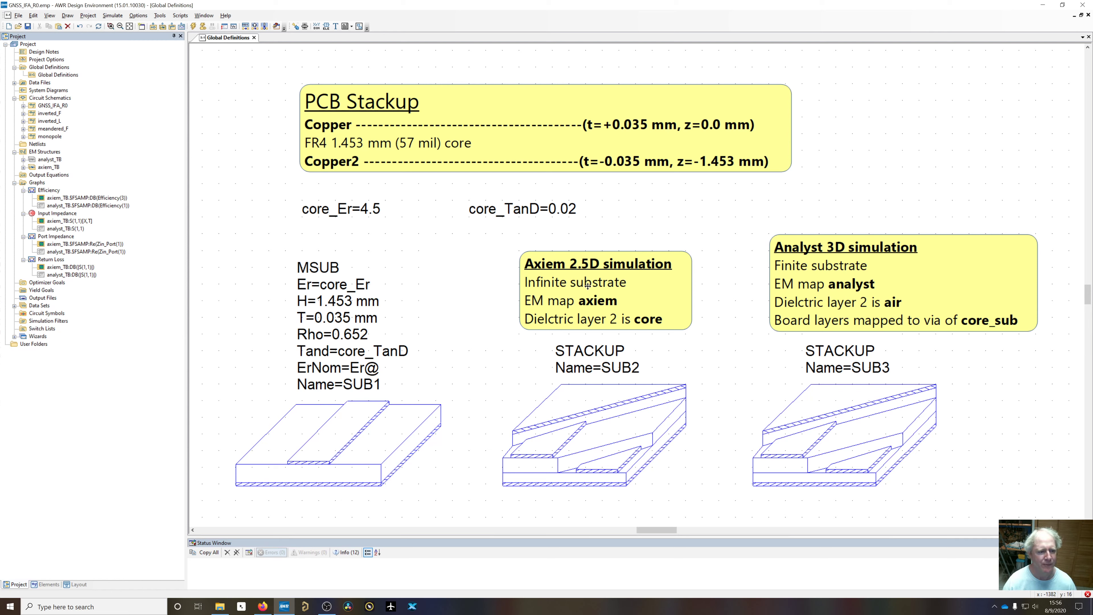
Open the STACKUP SUB2 element's properties and examine the material definitions for the core dielectric and Copper conductor
click(569, 424)
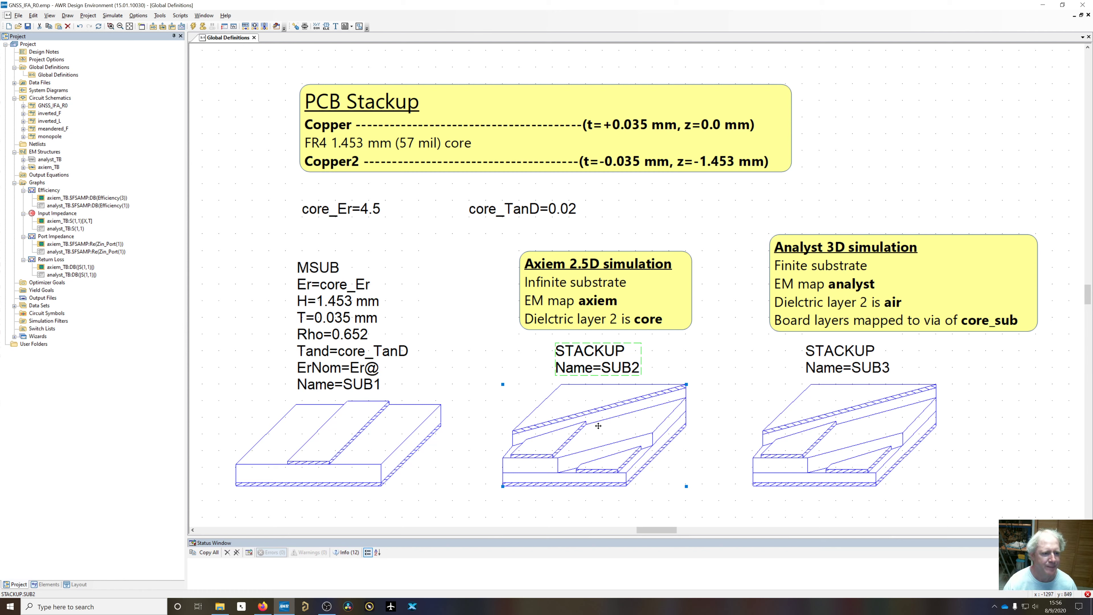
double_click(586, 443)
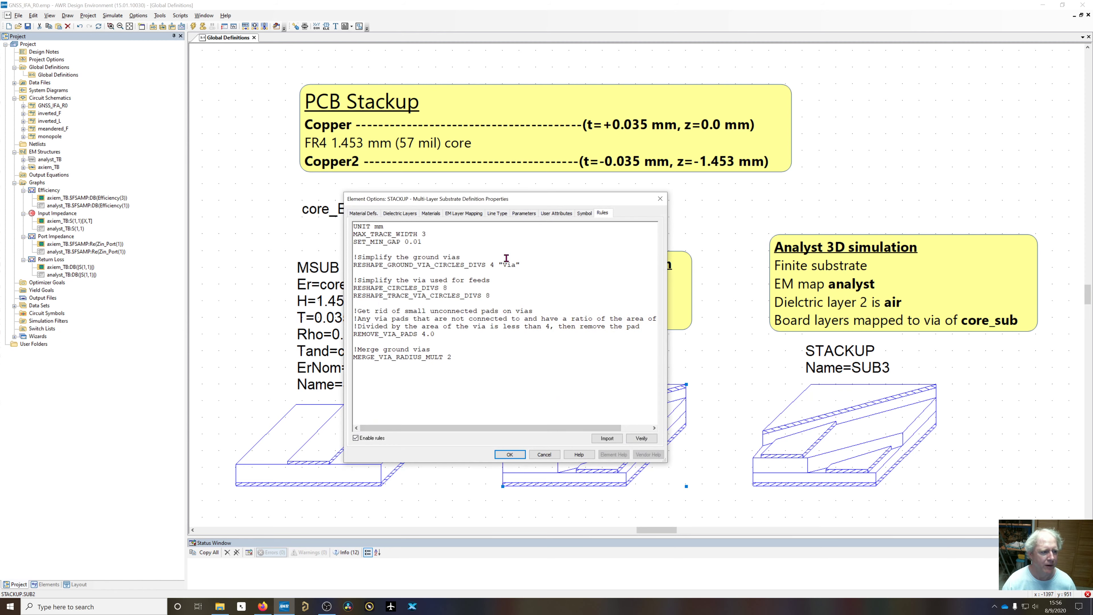
click(363, 214)
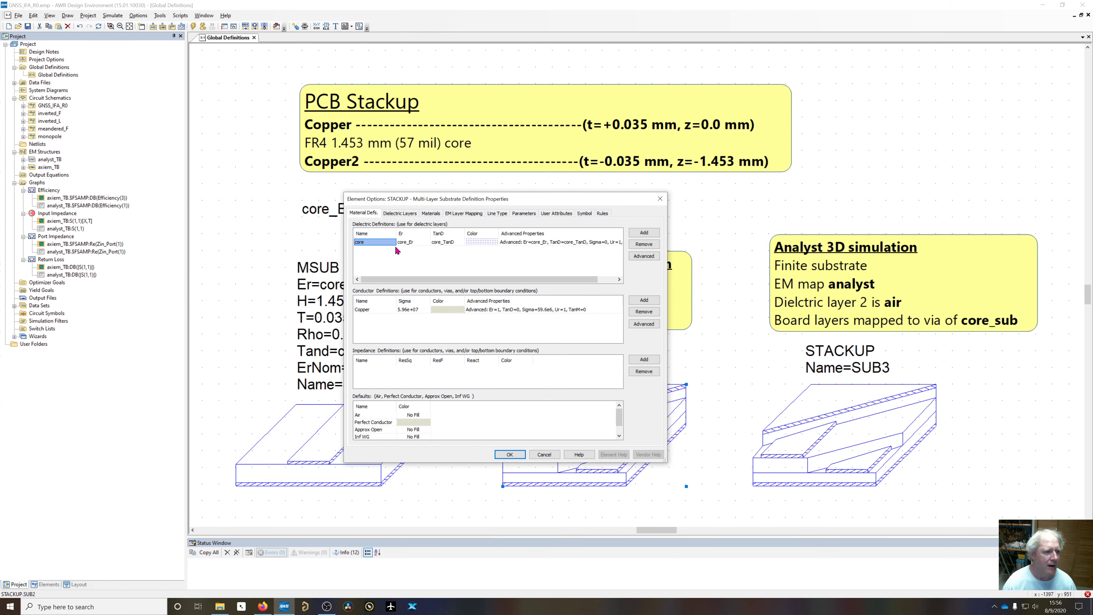
double_click(416, 242)
drag(406, 199, 402, 274)
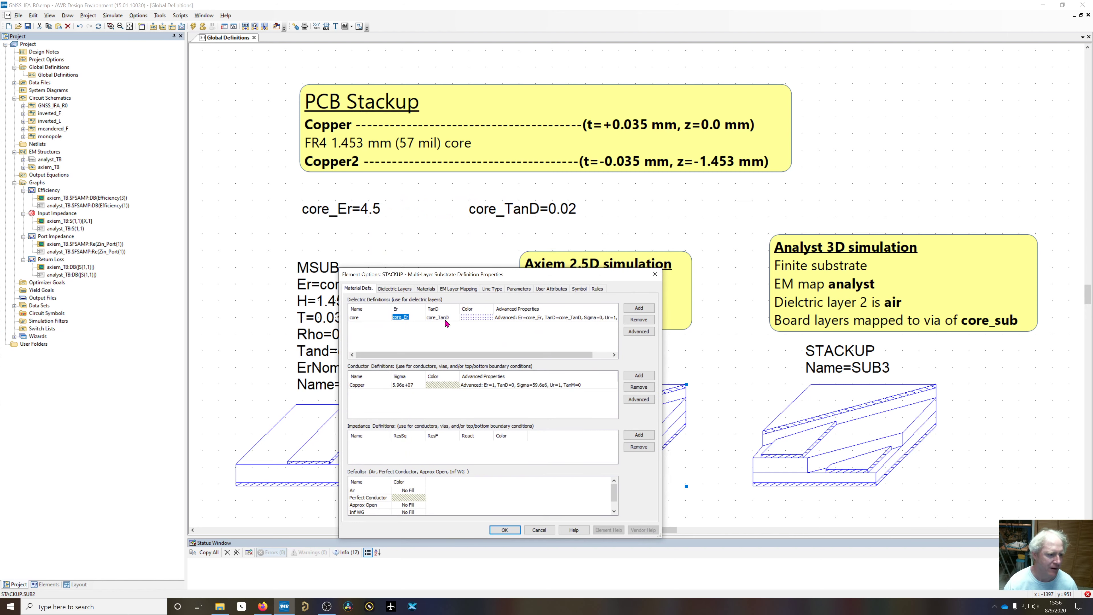
drag(562, 274, 488, 341)
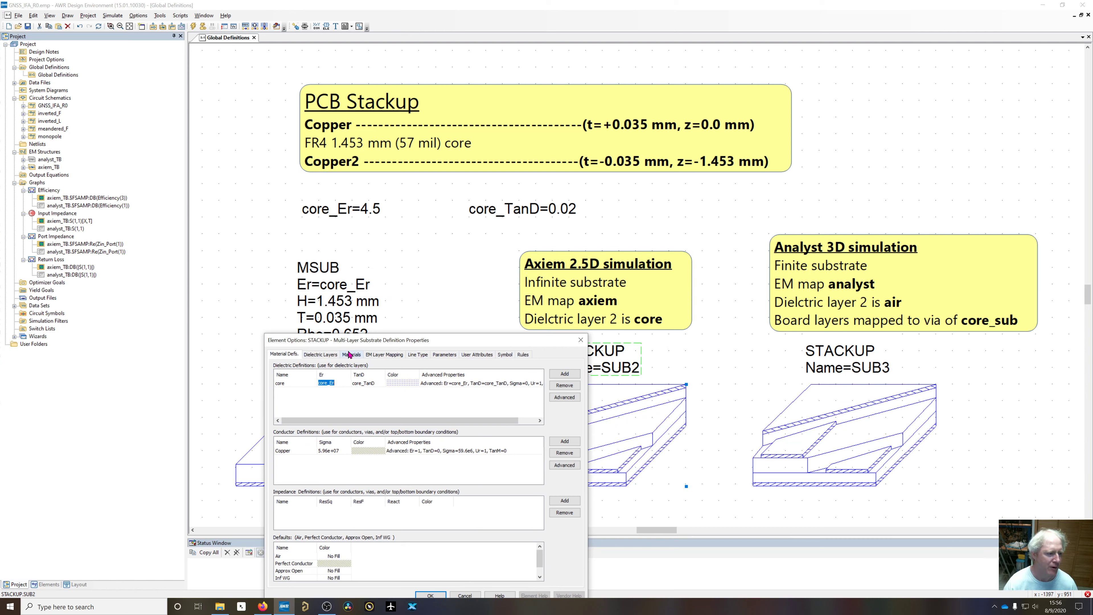
drag(355, 343, 348, 227)
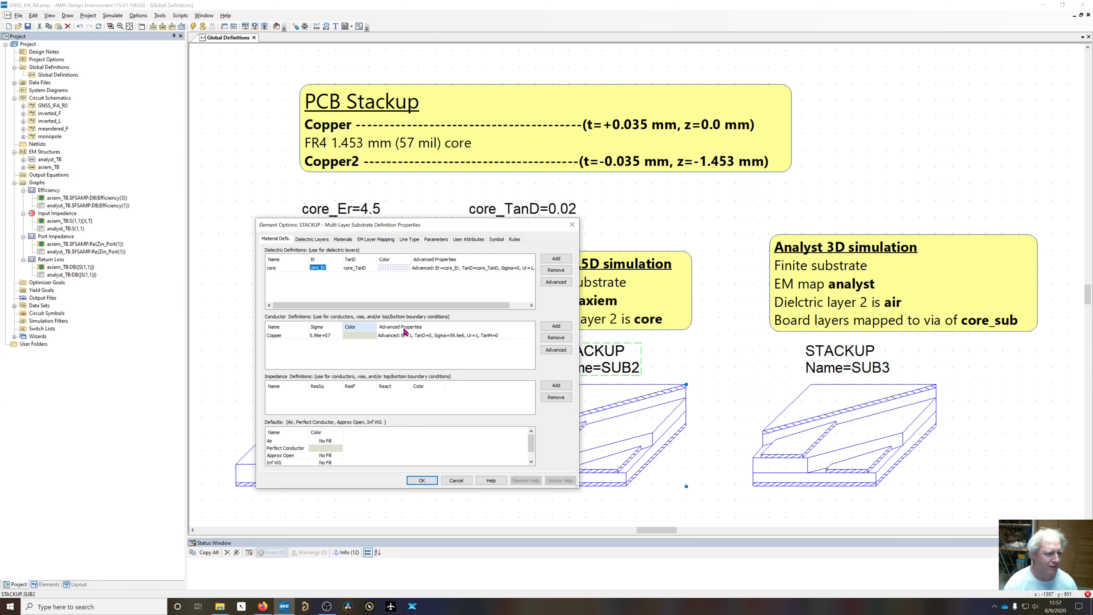
Examine the dielectric layers of SUB2, comparing the thickness of the two air layers and the core layer between them
click(316, 239)
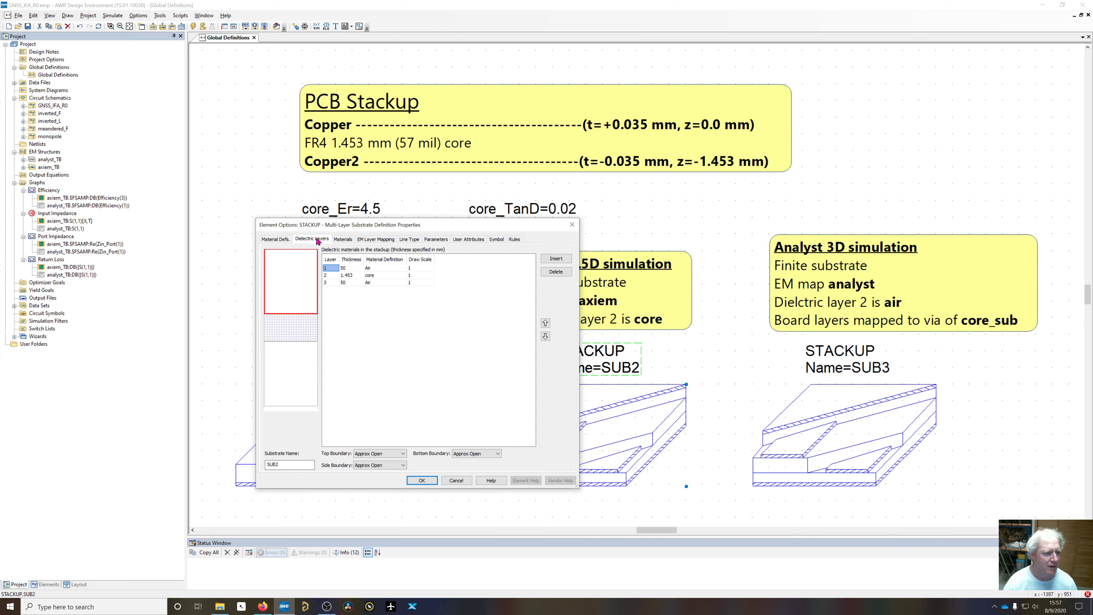
drag(328, 225, 493, 241)
click(520, 282)
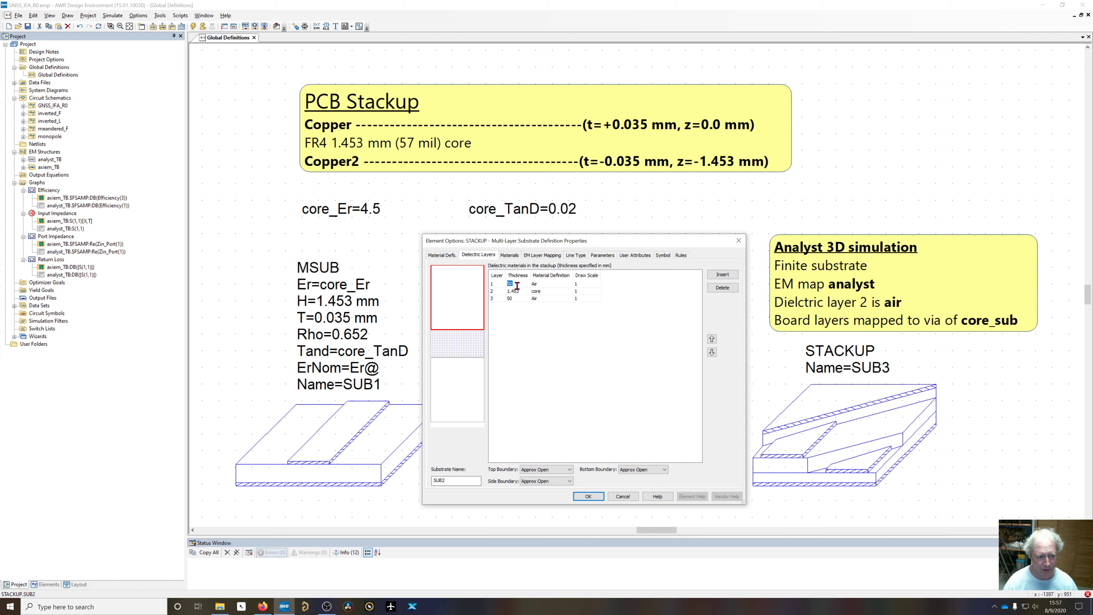
click(517, 297)
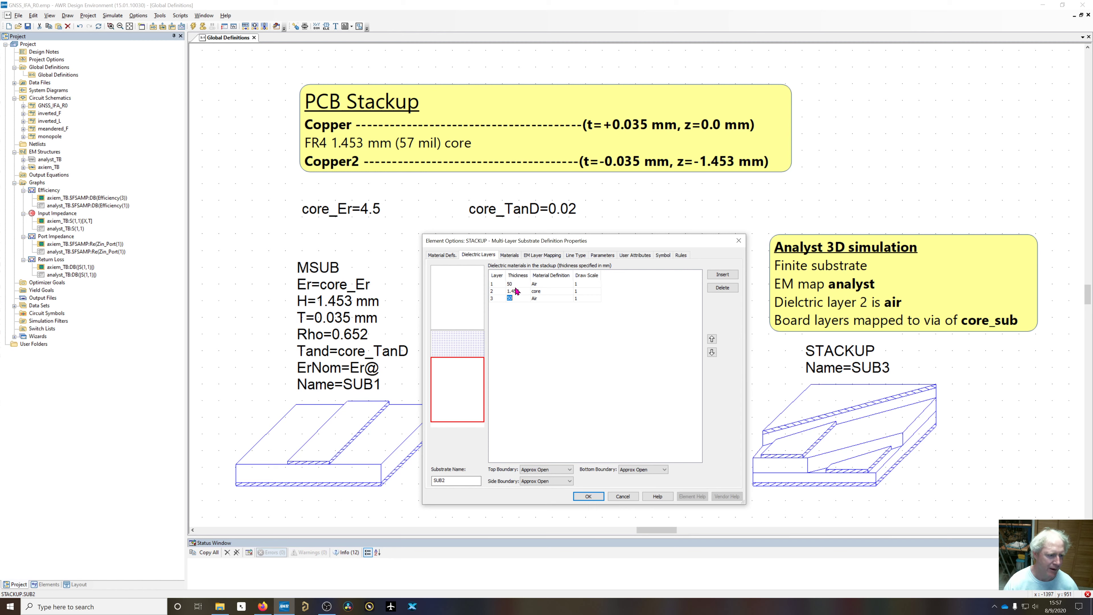
click(515, 284)
click(515, 300)
click(521, 291)
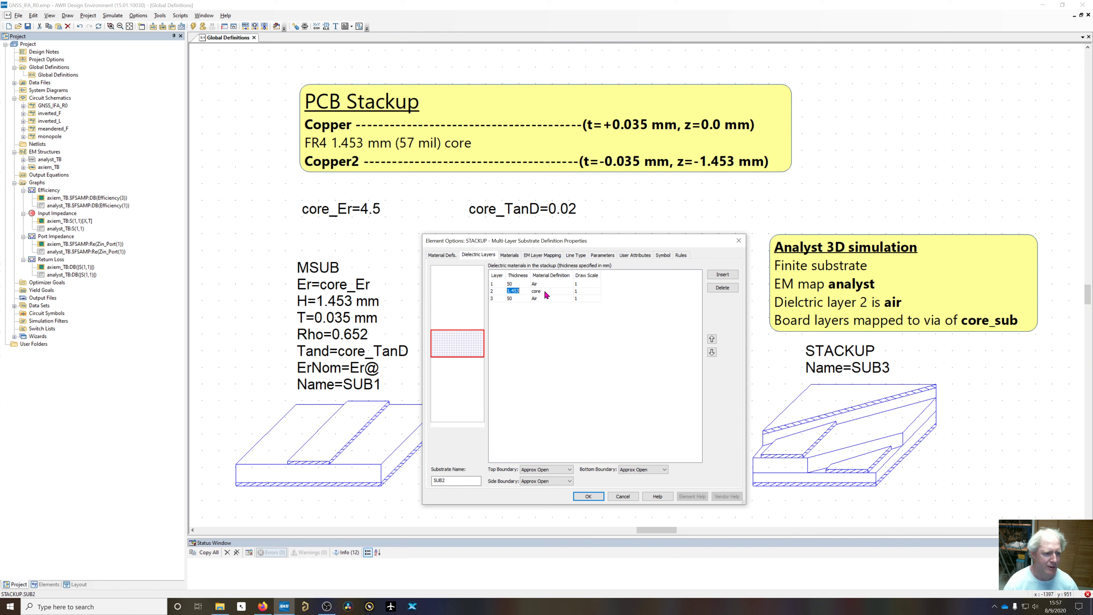
Examine SUB2's conductor and via material properties, including the copper thickness entries and core_sub
click(443, 255)
click(482, 255)
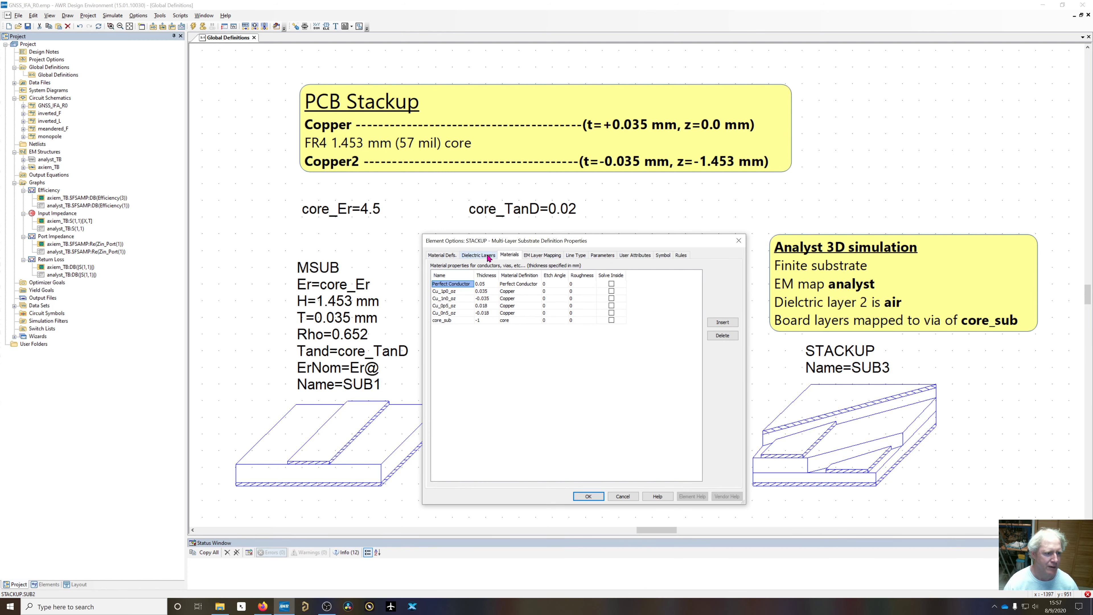
click(510, 257)
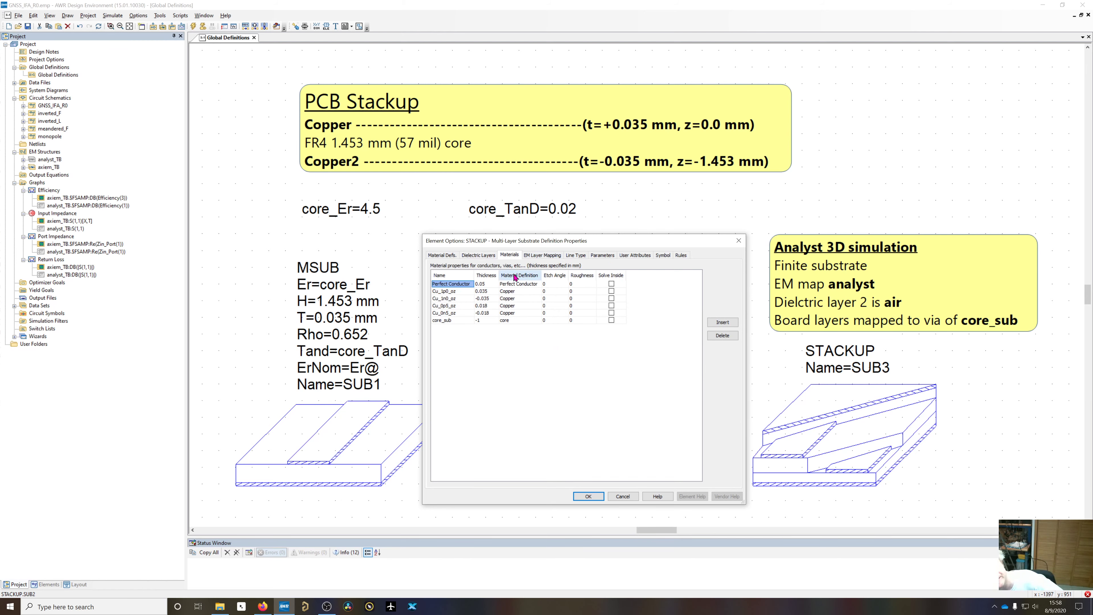
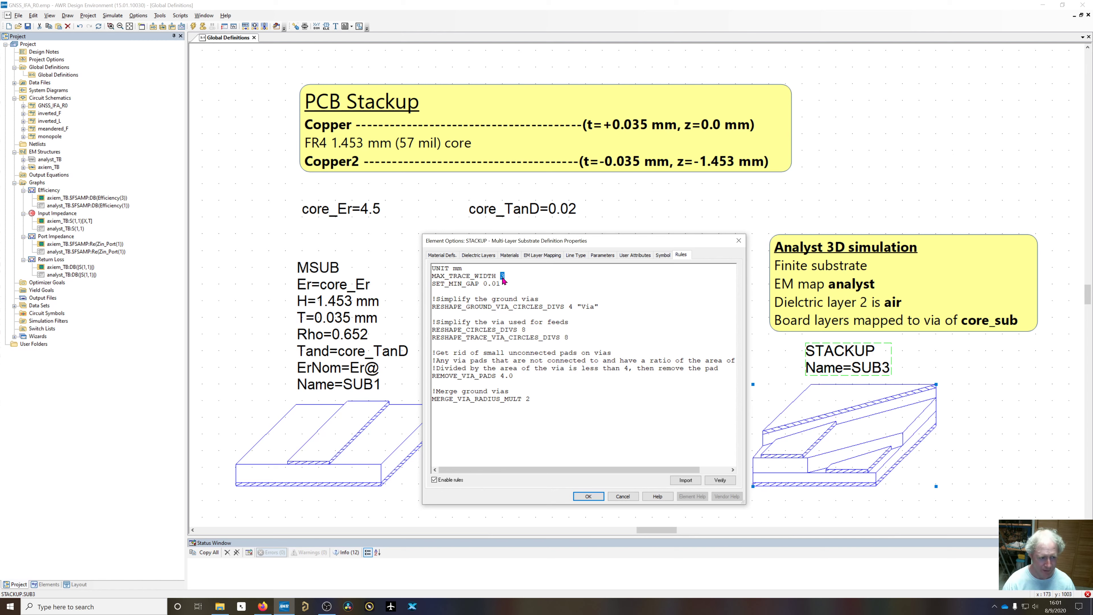
Review SUB3's shape simplification rules for maximum trace width, ground via circle divisions and feed via circle divisions
click(502, 278)
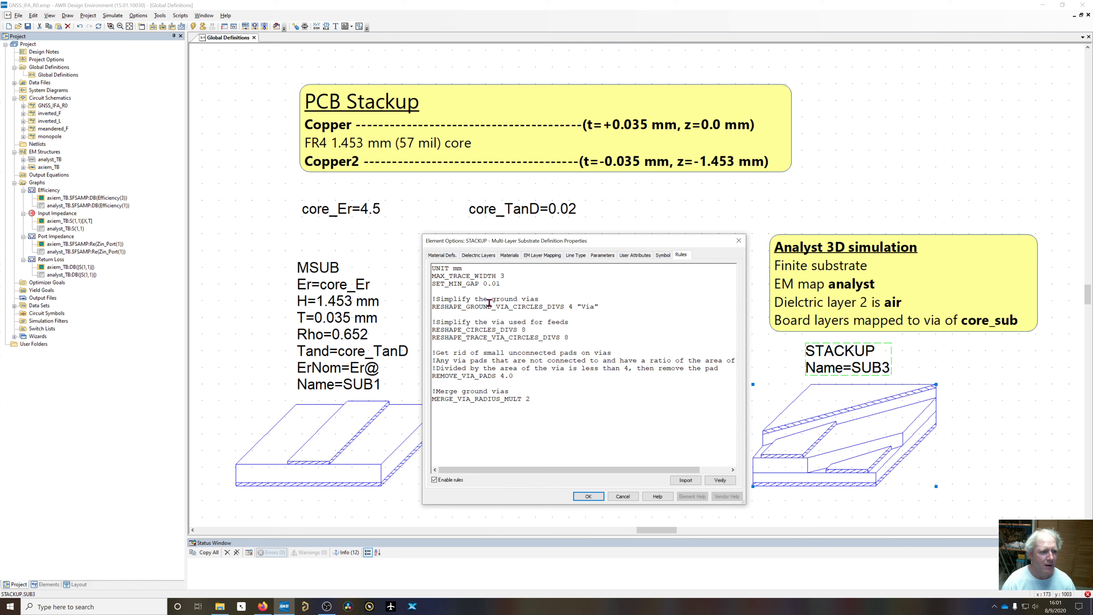
drag(476, 307, 562, 308)
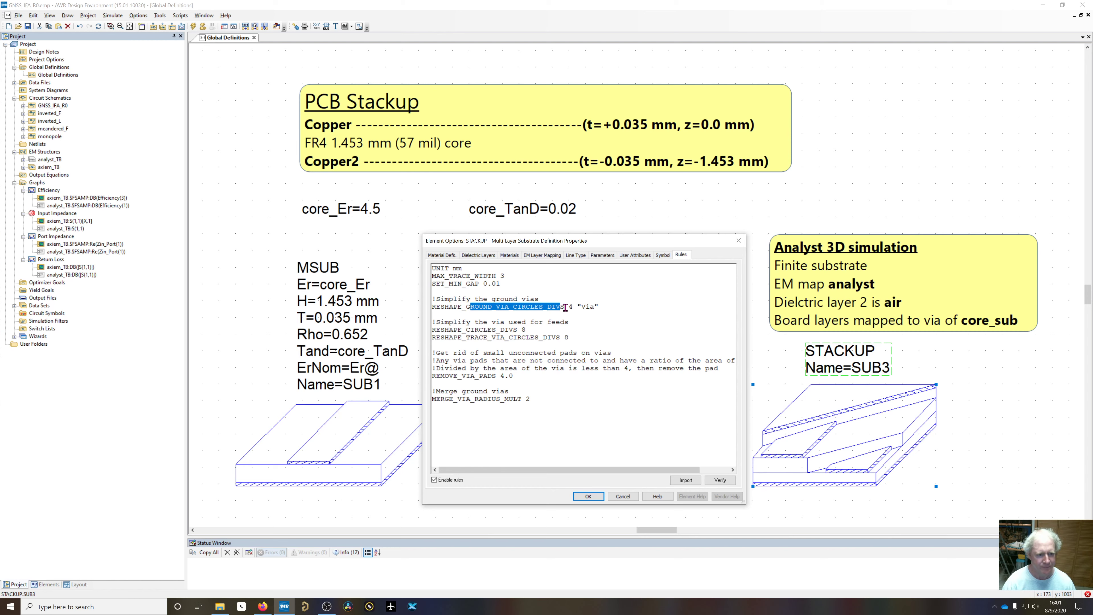
double_click(570, 306)
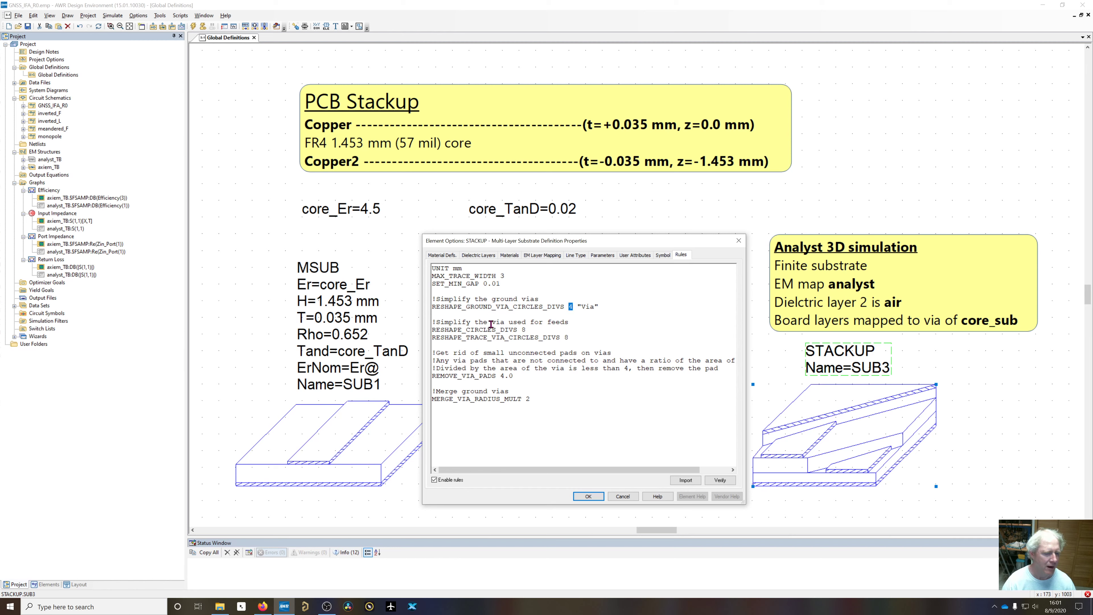
drag(492, 322, 550, 326)
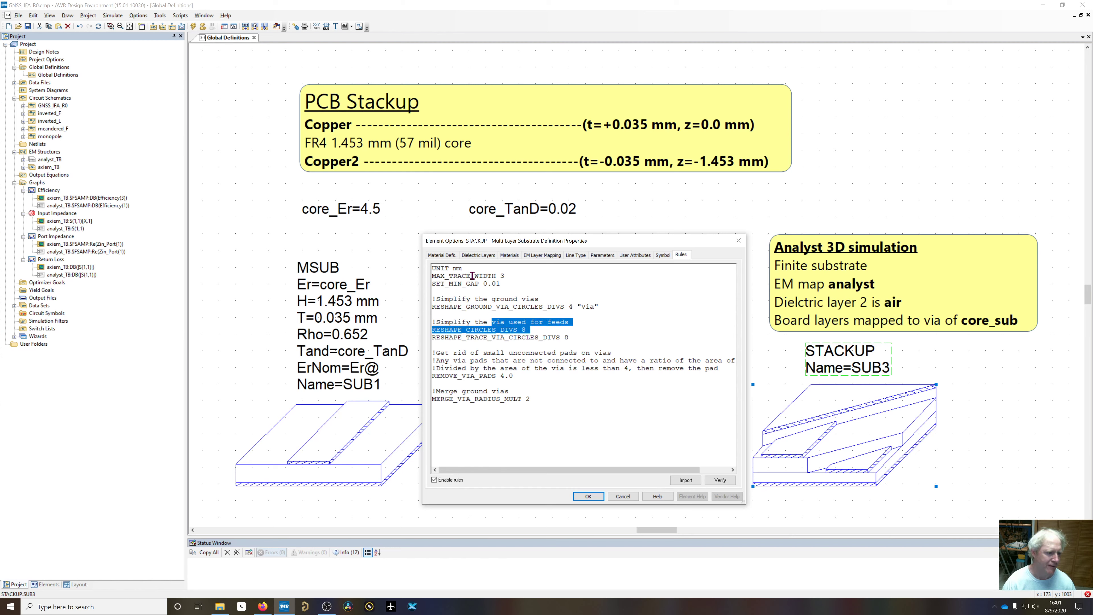
mouse_move(449, 276)
mouse_down()
mouse_move(509, 275)
mouse_move(436, 275)
mouse_up()
drag(519, 331, 524, 332)
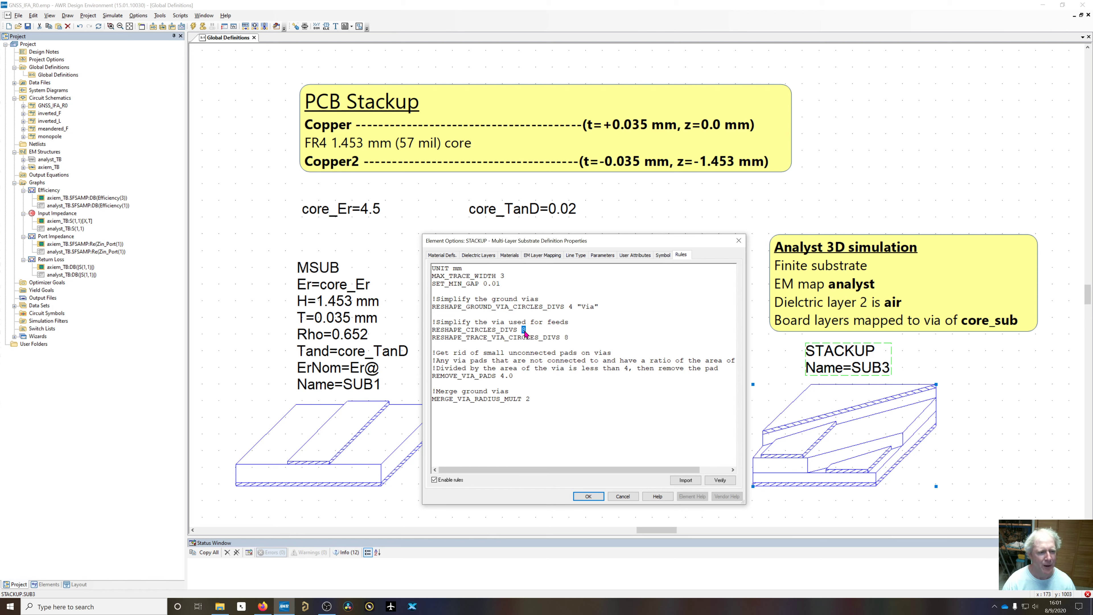
click(539, 334)
click(508, 335)
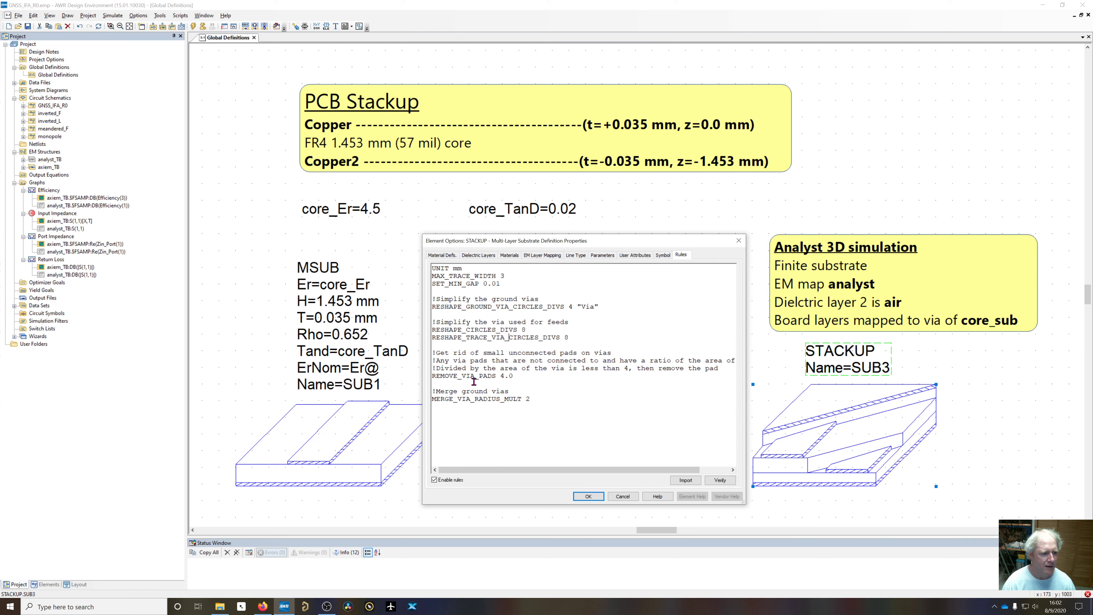
Review SUB3's REMOVE_VIA_PADS and MERGE_VIA_RADIUS_MULT rules, and accept the element options
drag(512, 376, 436, 377)
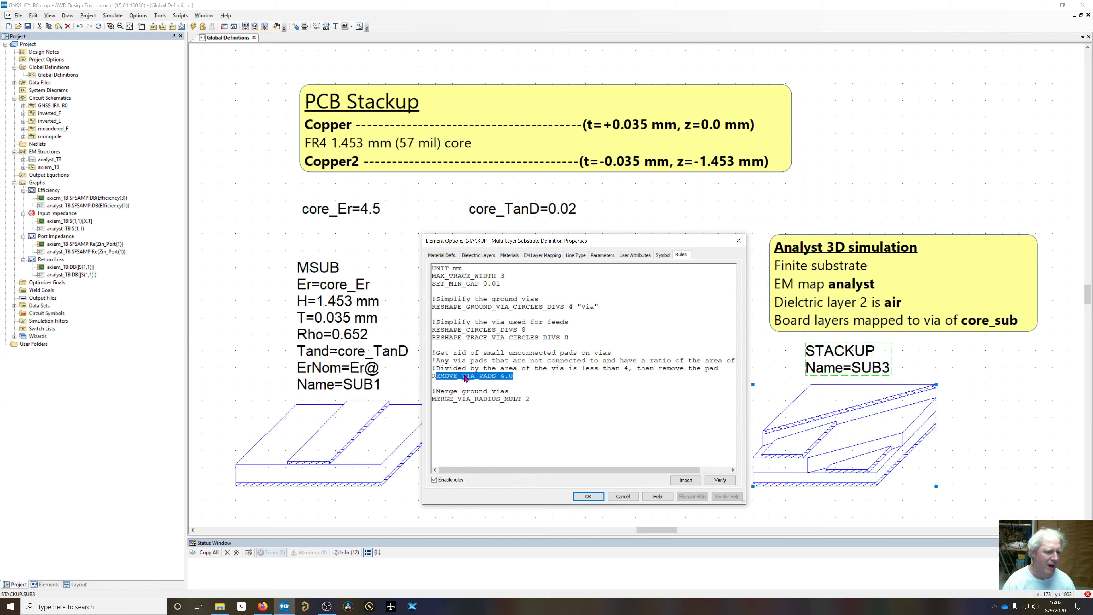
click(516, 376)
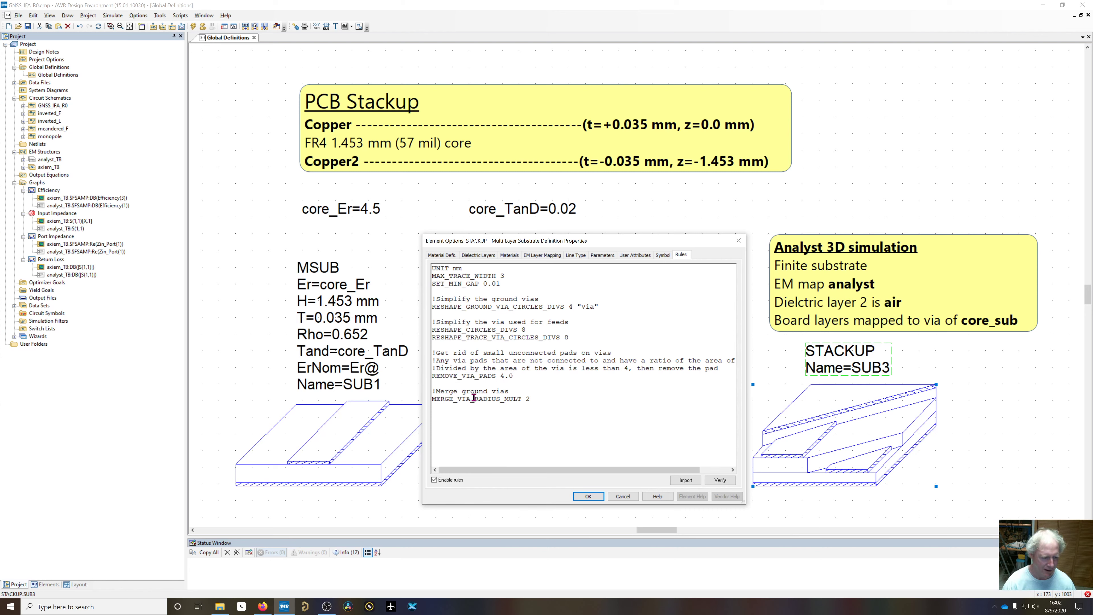
drag(450, 402, 531, 404)
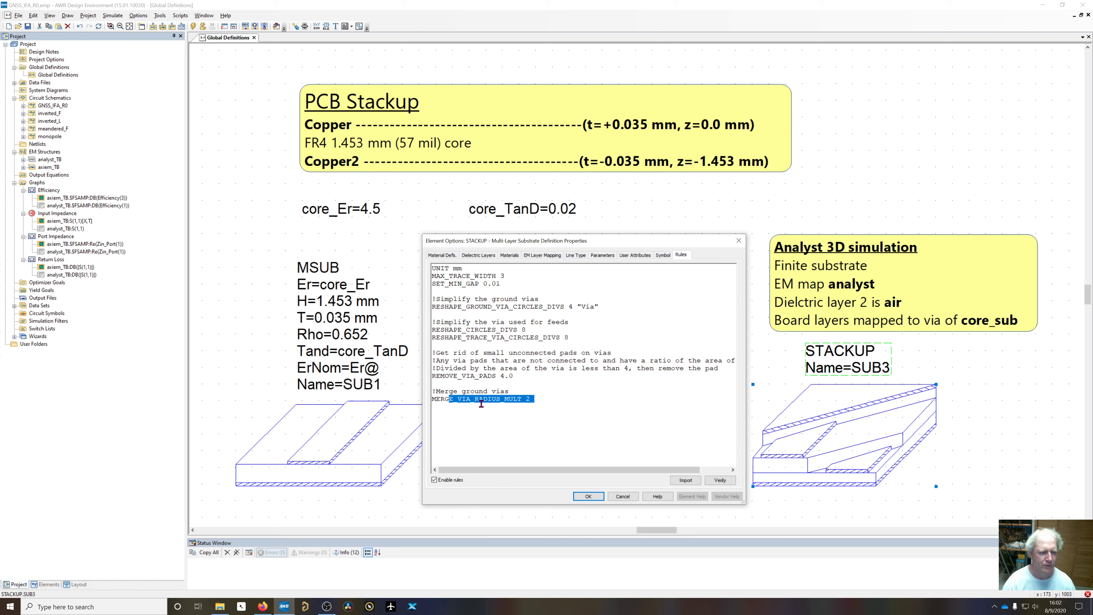
click(524, 401)
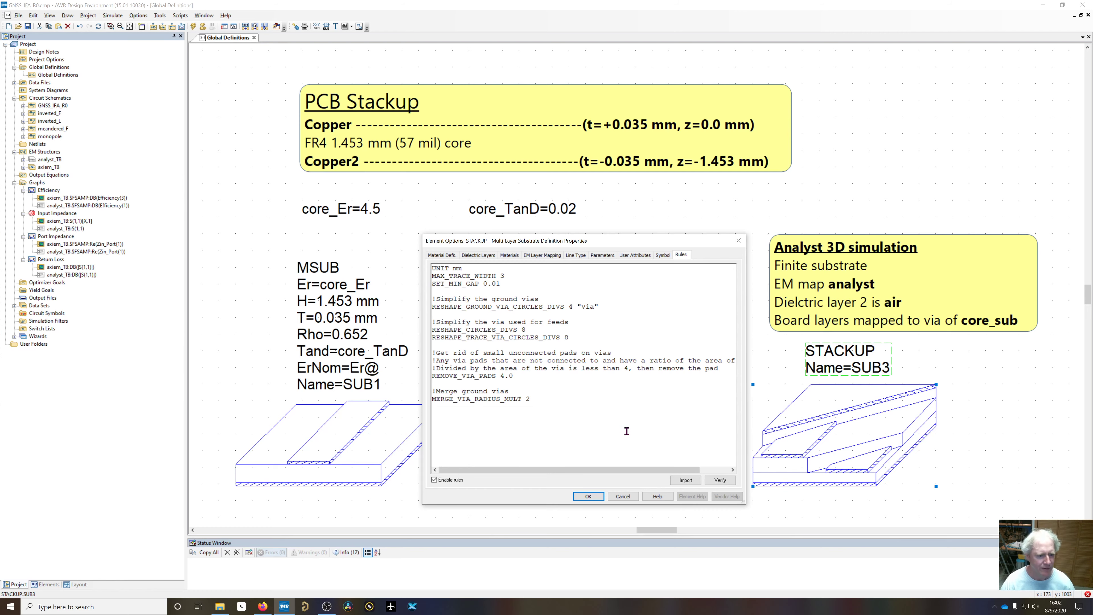
click(588, 495)
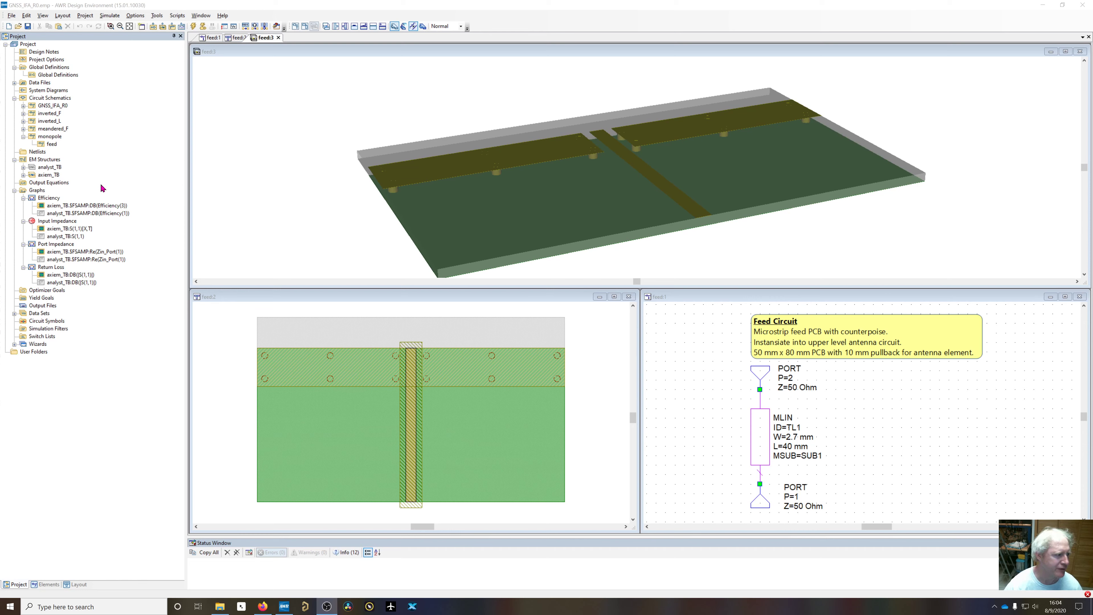
Go through the monopole, inverted_L, inverted_F and meandered_F antenna schematics in the project
click(50, 138)
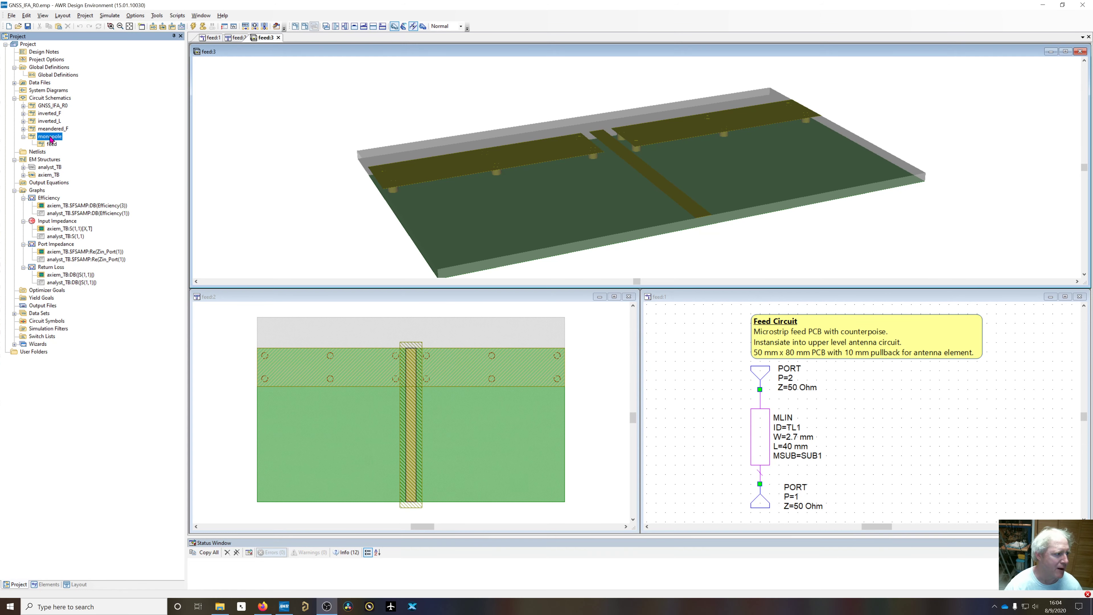
click(52, 123)
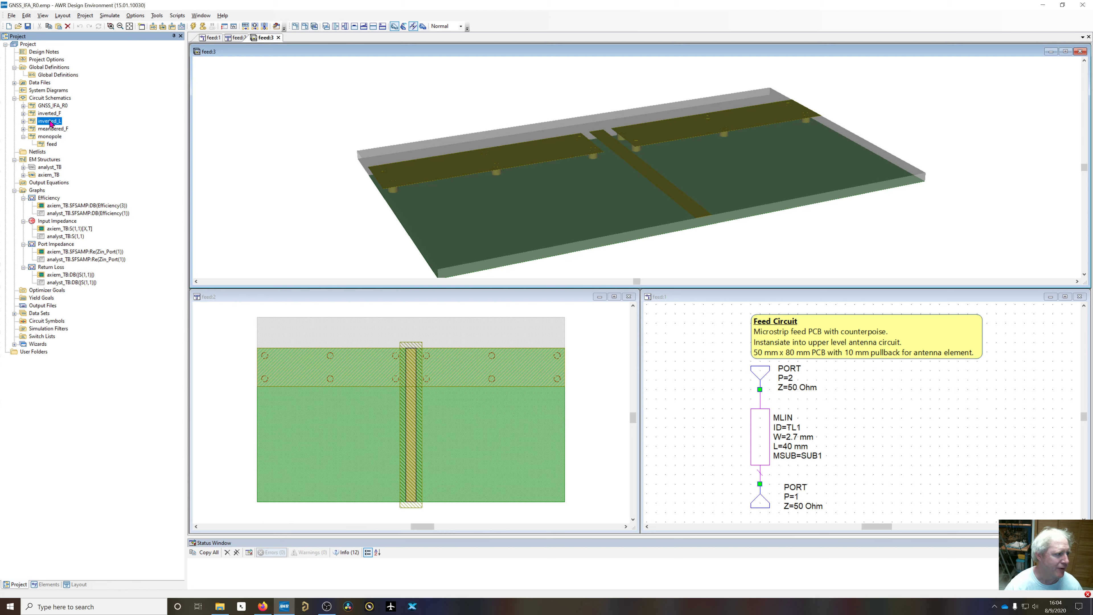
click(57, 114)
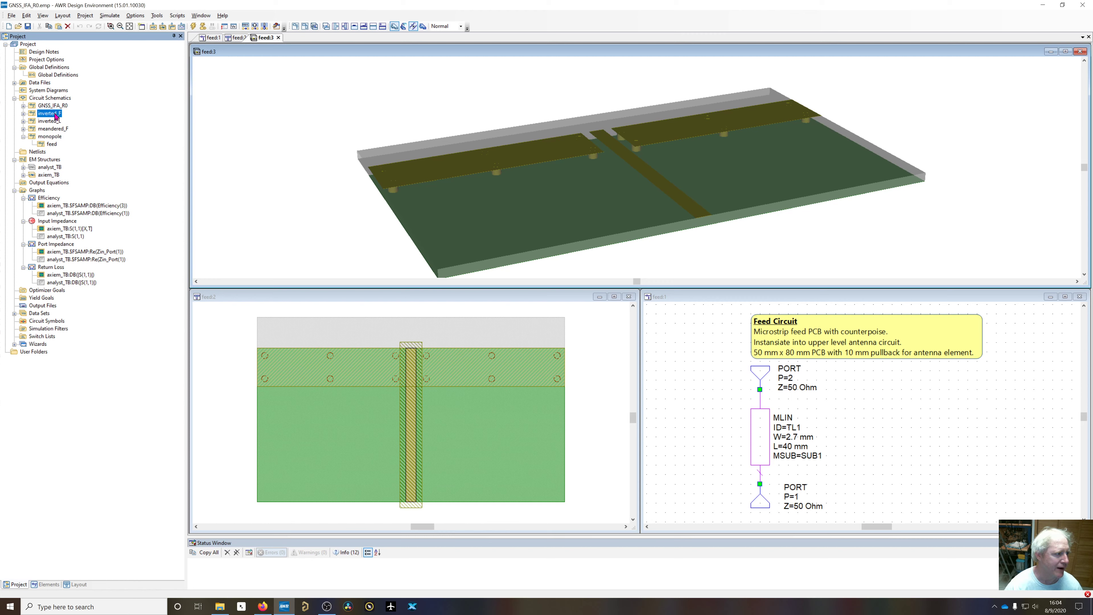
click(59, 130)
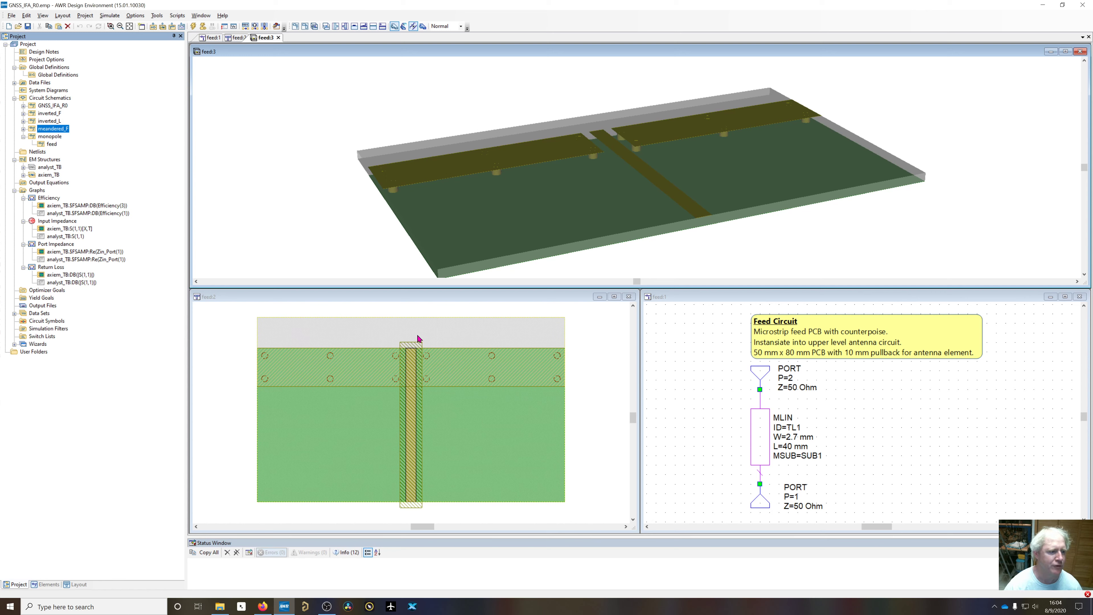
Examine the feed circuit's 3D layout, including the board, counterpoise, microstrip line and antenna pullback area
drag(689, 166, 669, 177)
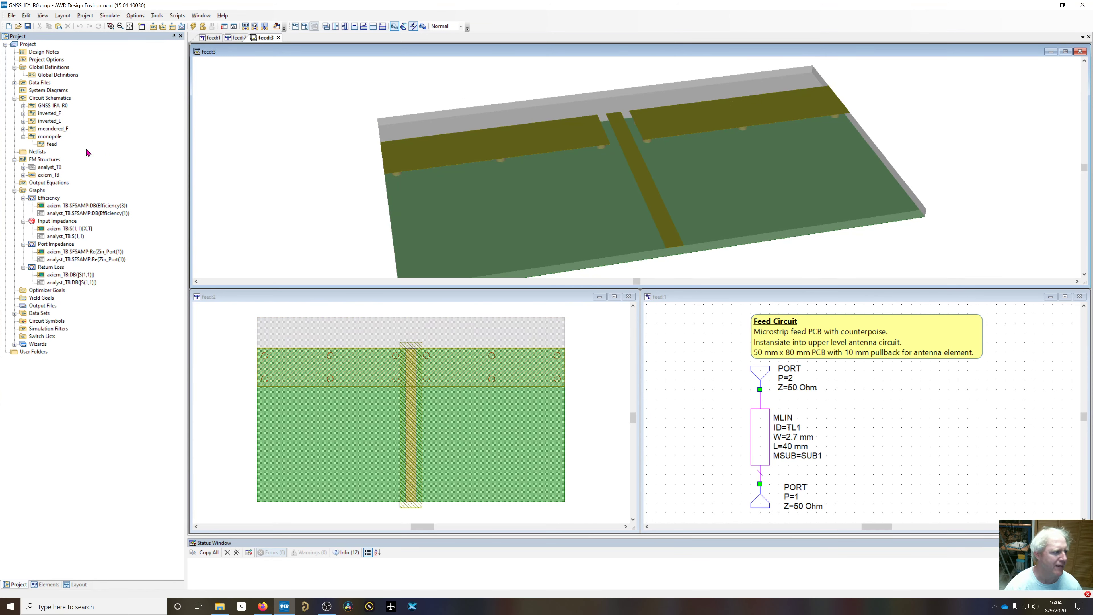
click(51, 145)
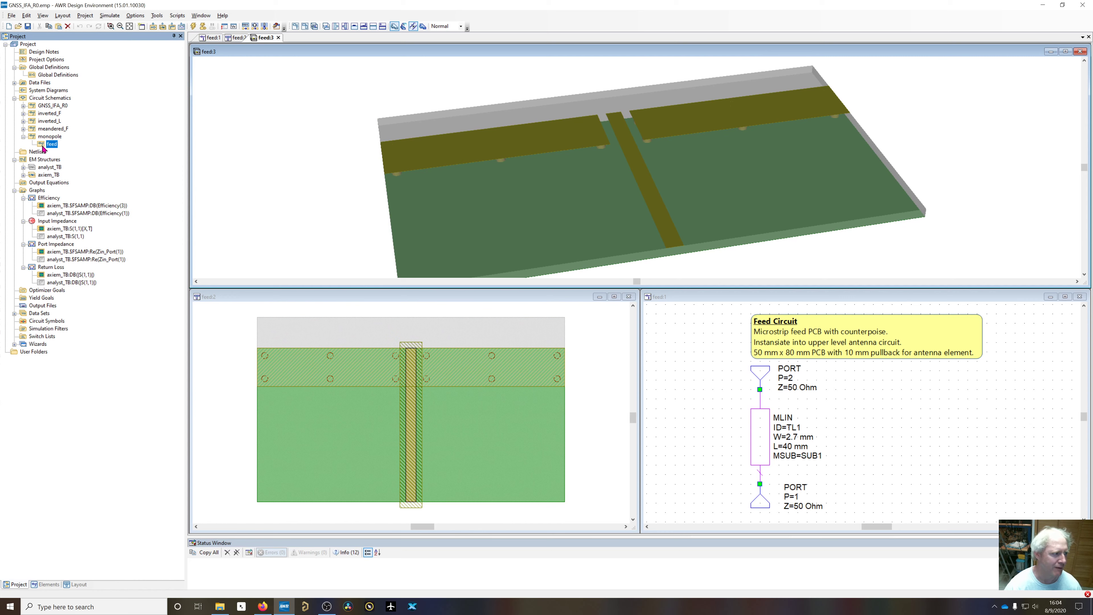
click(772, 219)
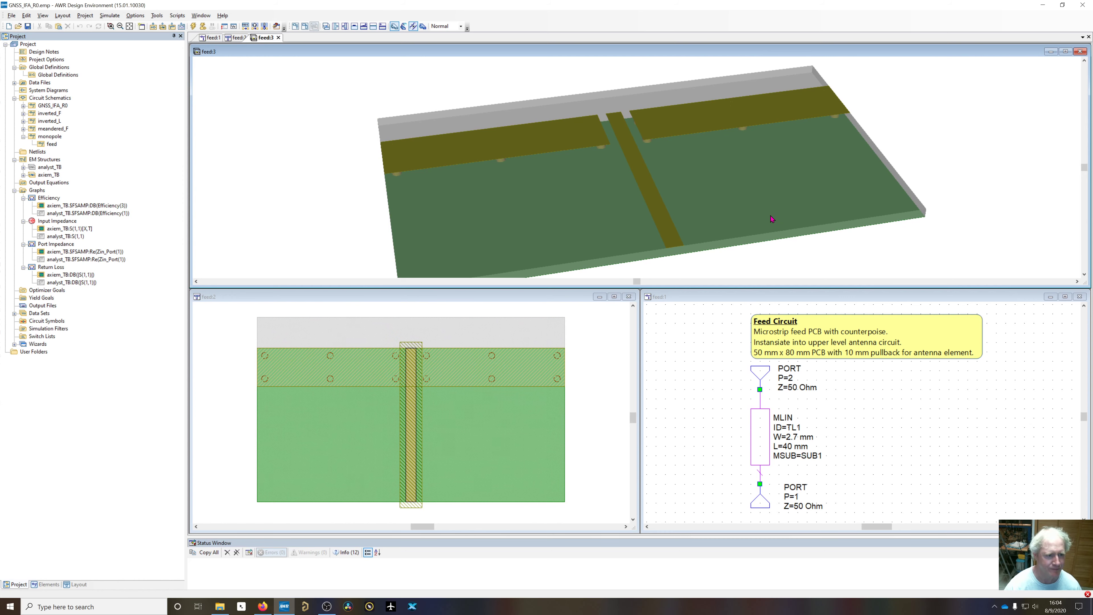
drag(772, 218, 767, 211)
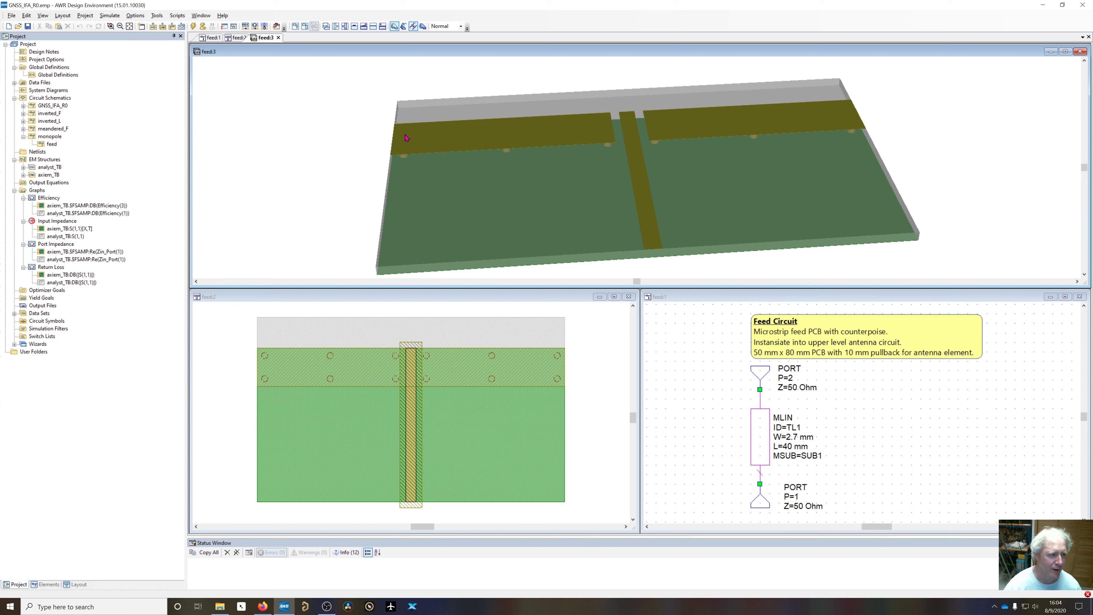
drag(563, 203, 620, 156)
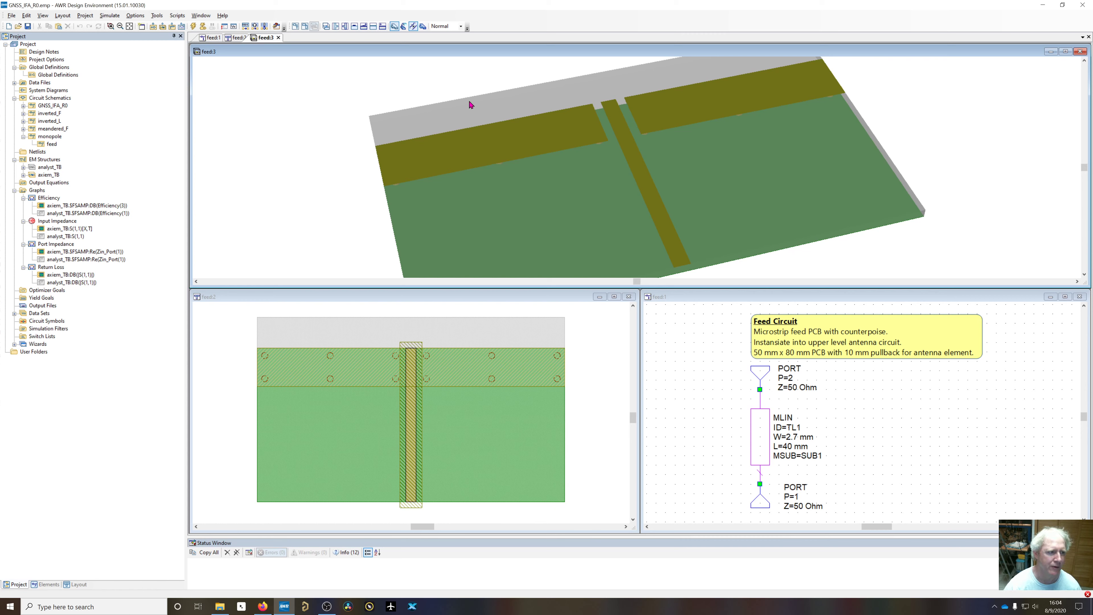
drag(510, 105, 631, 202)
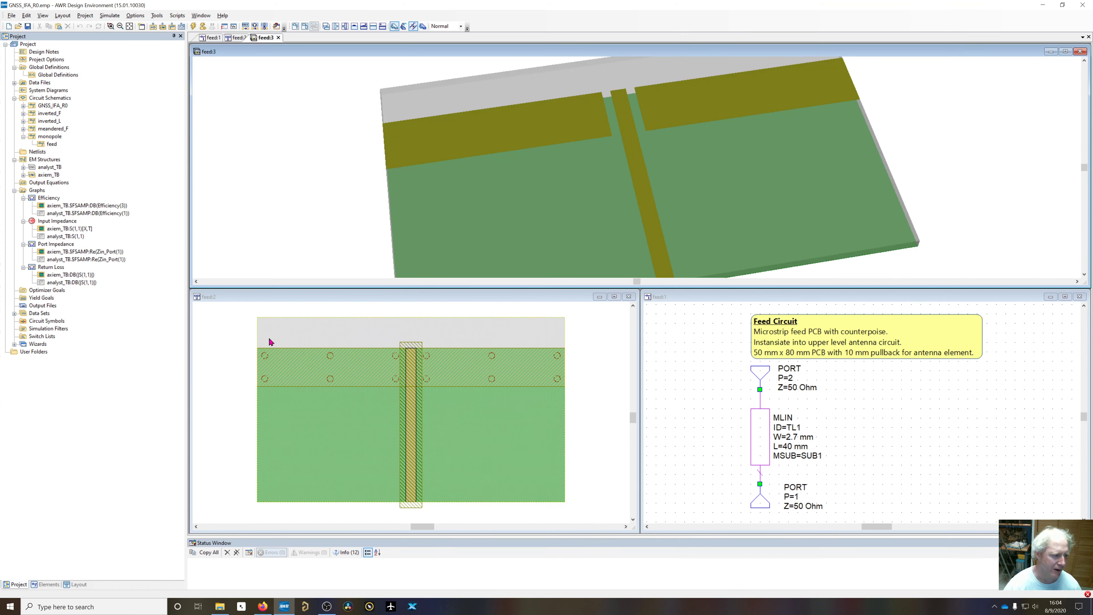
Measure the feed PCB outline from corner to corner, and highlight the MLIN TL1 feed line in the layout
click(284, 318)
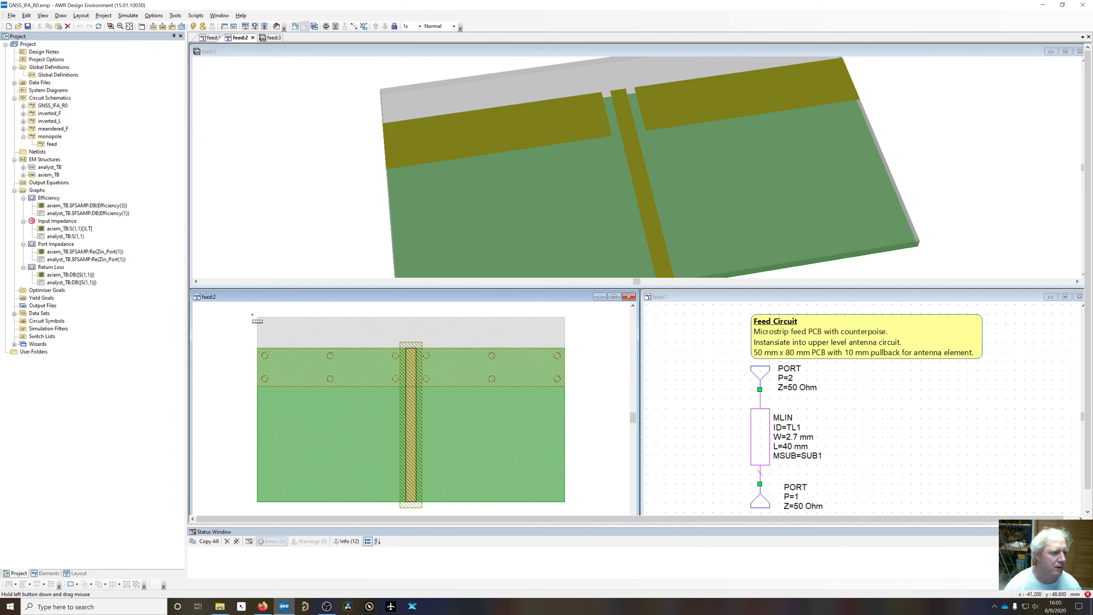
drag(257, 316, 565, 501)
click(757, 445)
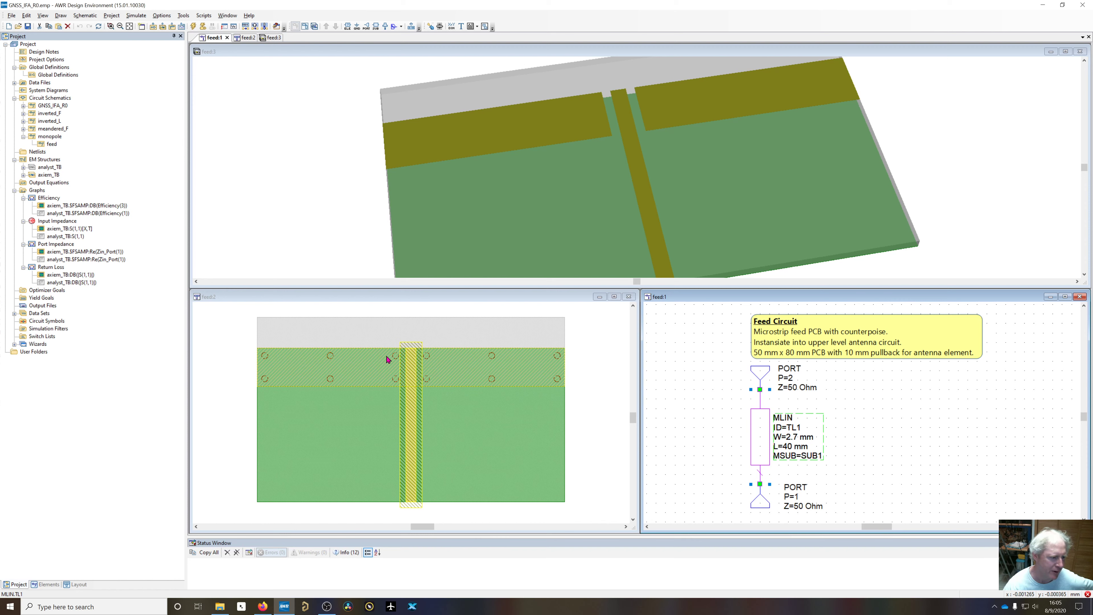
Measure the spacing between adjacent ground vias in the feed layout's upper row, and inspect the 3D board
click(344, 309)
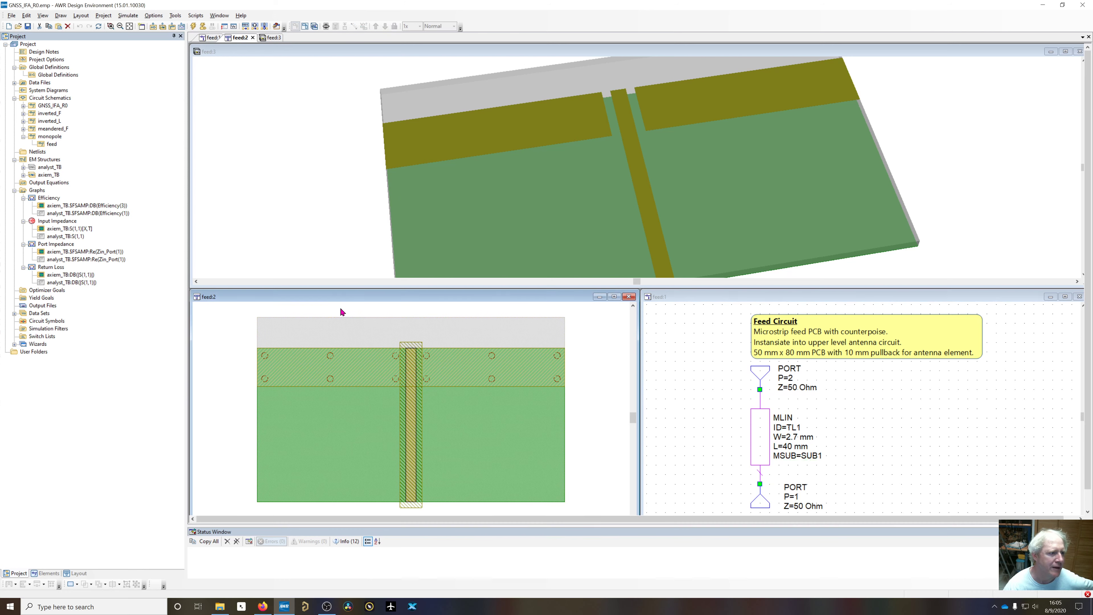
click(354, 26)
drag(400, 355, 331, 356)
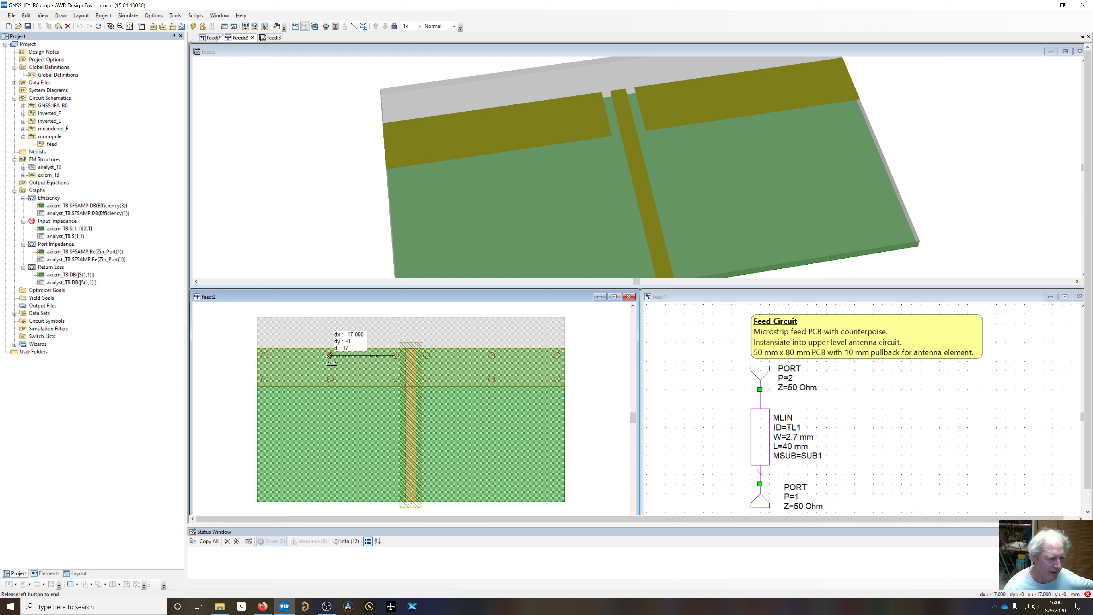
drag(330, 355, 331, 356)
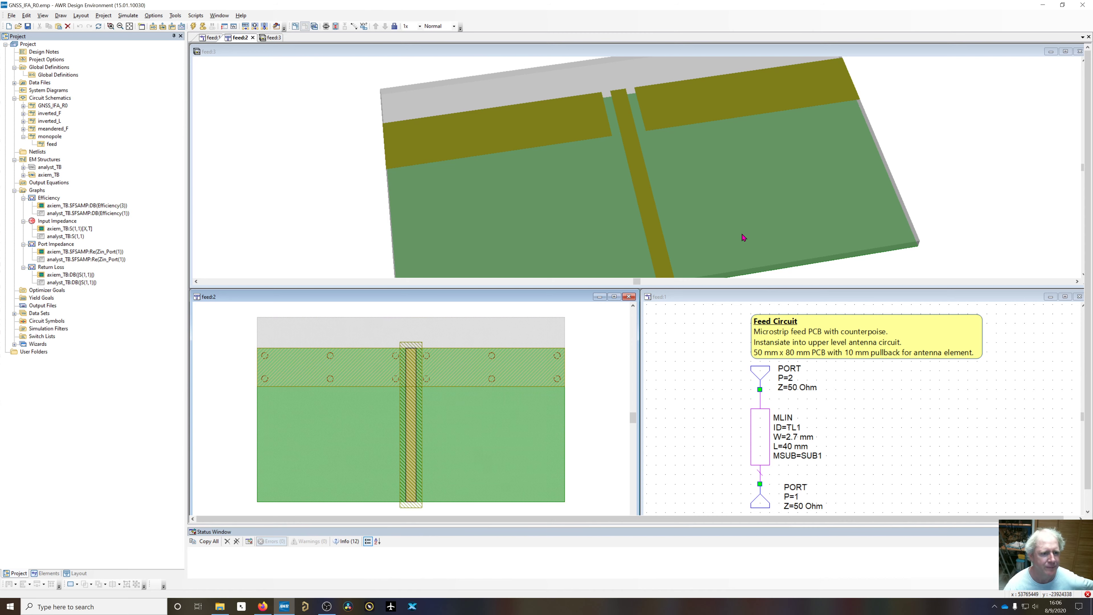
drag(745, 237, 762, 202)
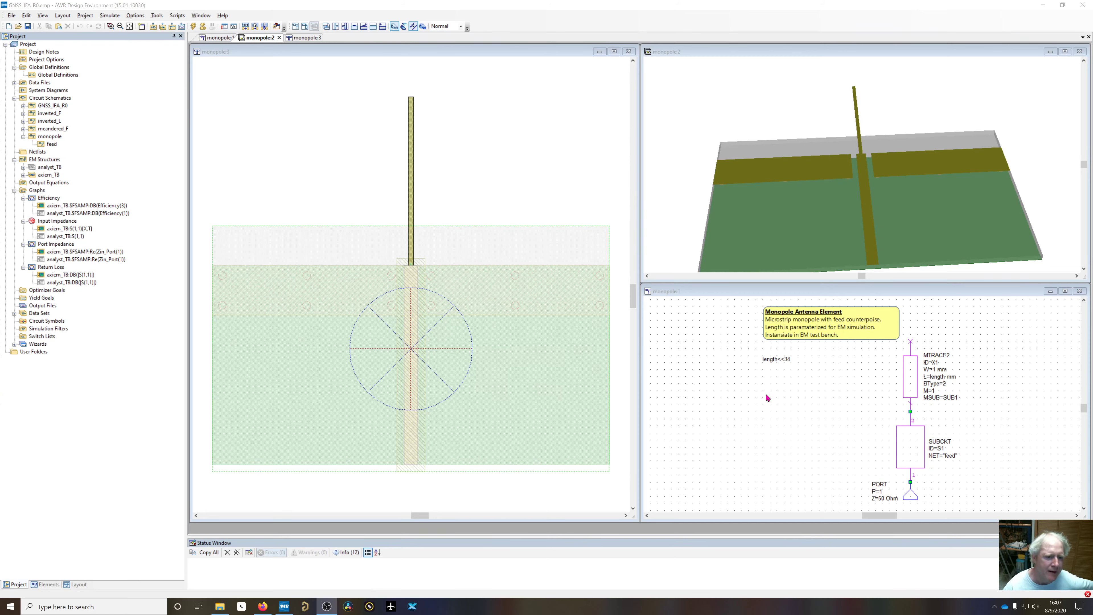
Inspect the monopole's feed subcircuit S1 and MTRACE2 element X1, and examine the antenna in the 3D layout
click(910, 448)
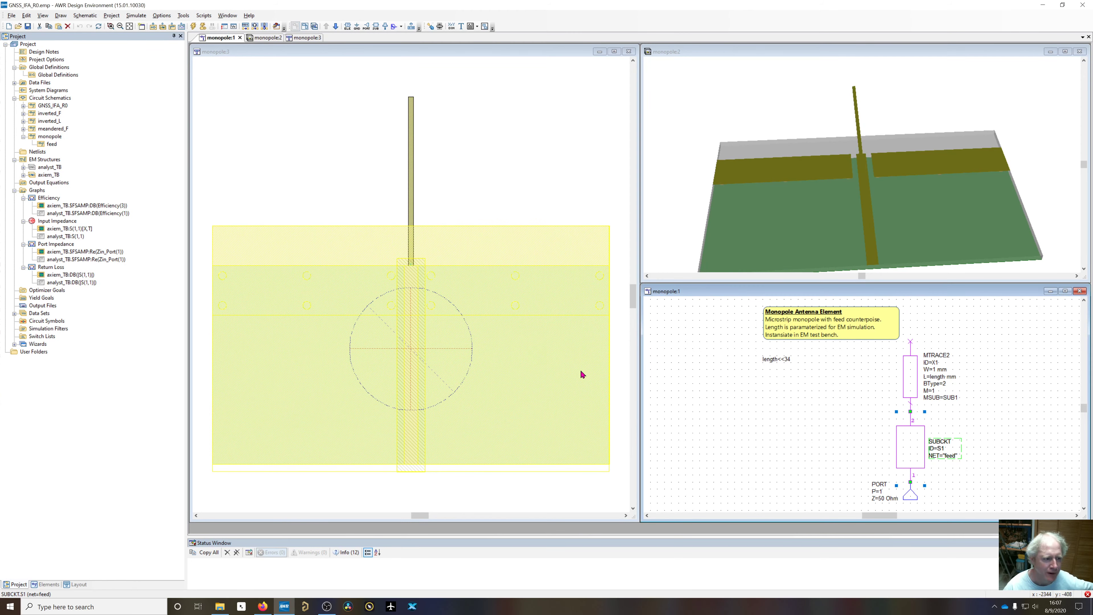
click(912, 377)
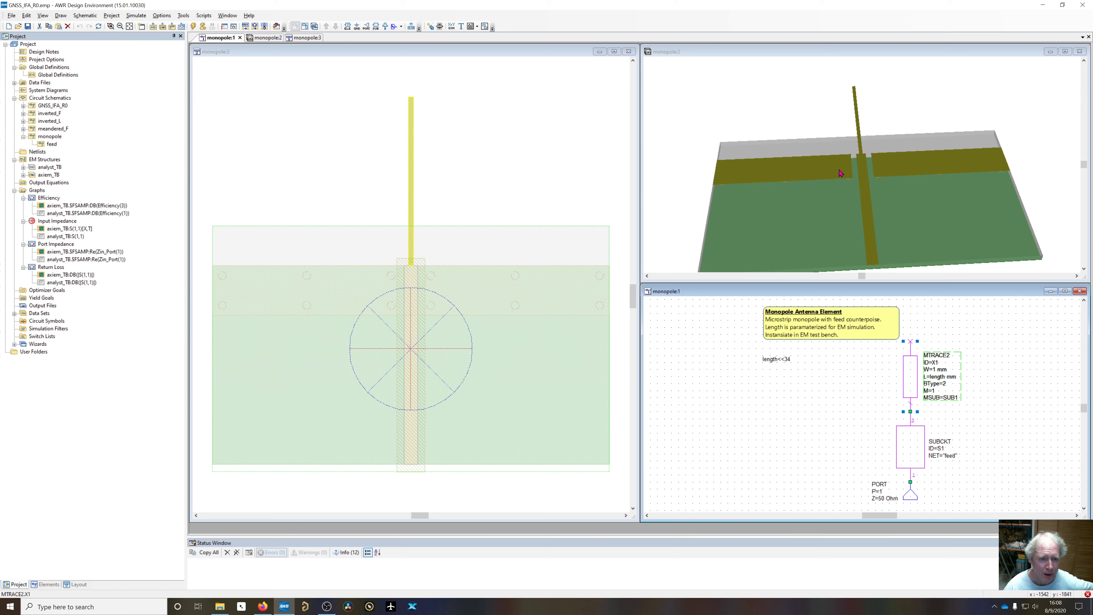
drag(841, 173, 868, 181)
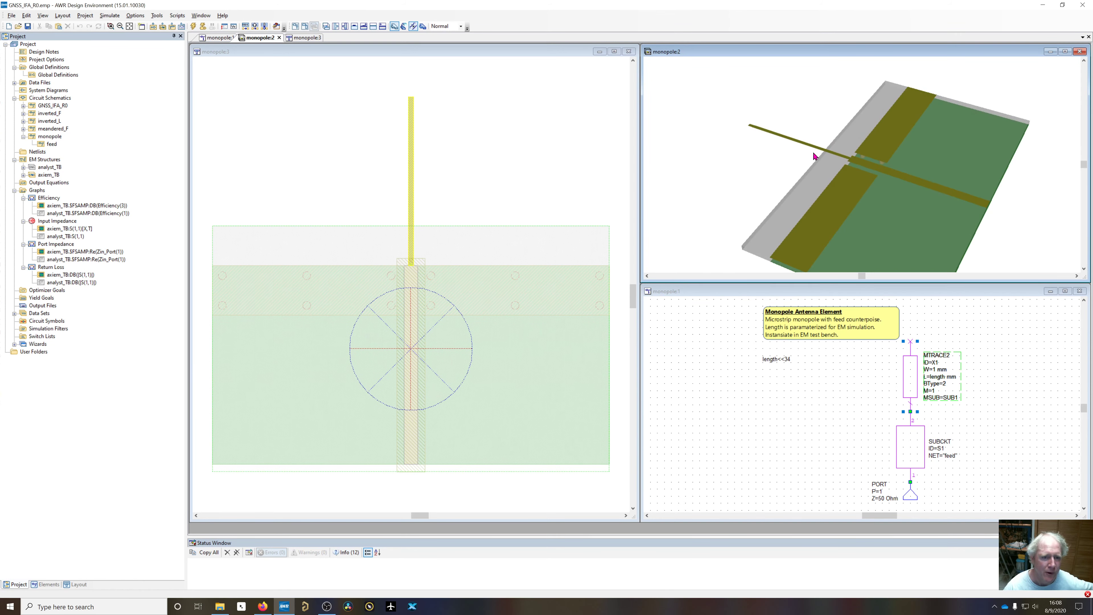
drag(776, 251, 869, 183)
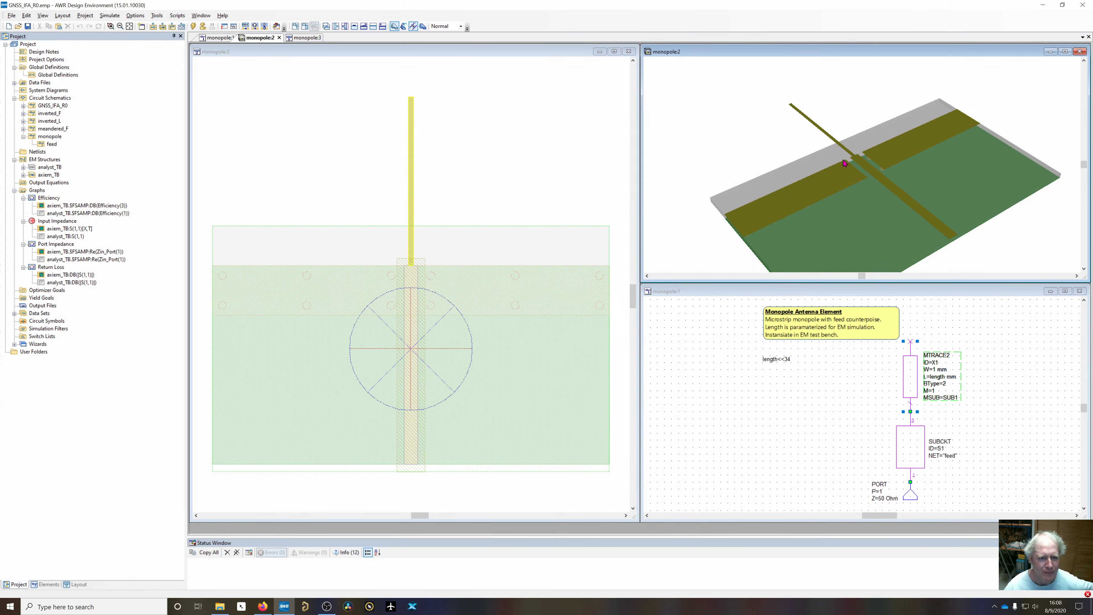
mouse_move(855, 181)
mouse_down()
mouse_move(837, 159)
mouse_move(820, 169)
mouse_move(854, 161)
mouse_up()
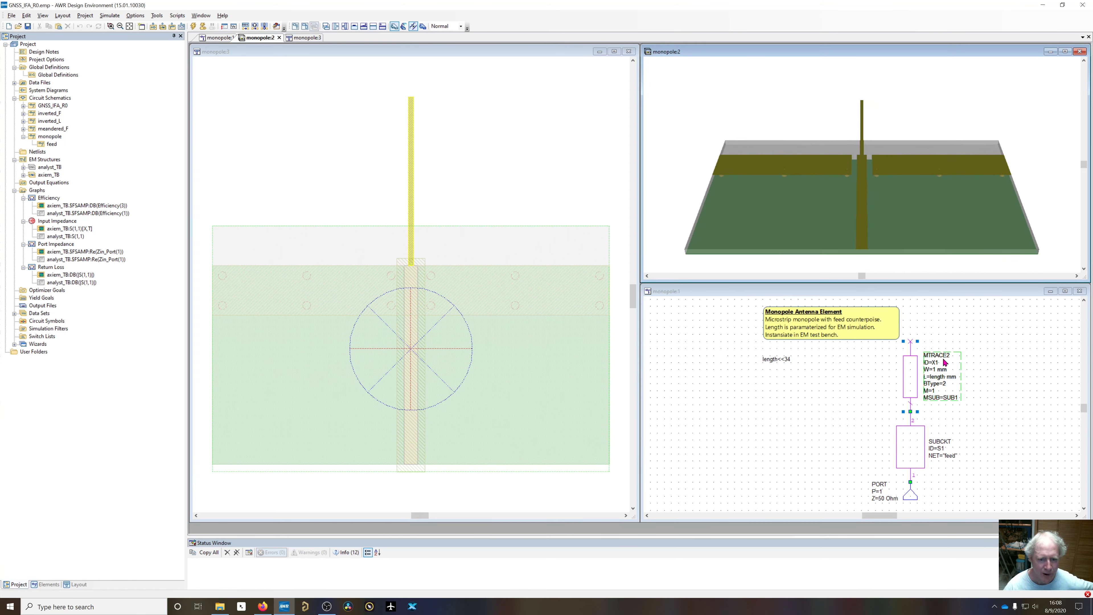
Highlight the monopole's length equation in the schematic, and inspect the antenna trace above the counterpoise in the 3D layout
click(781, 360)
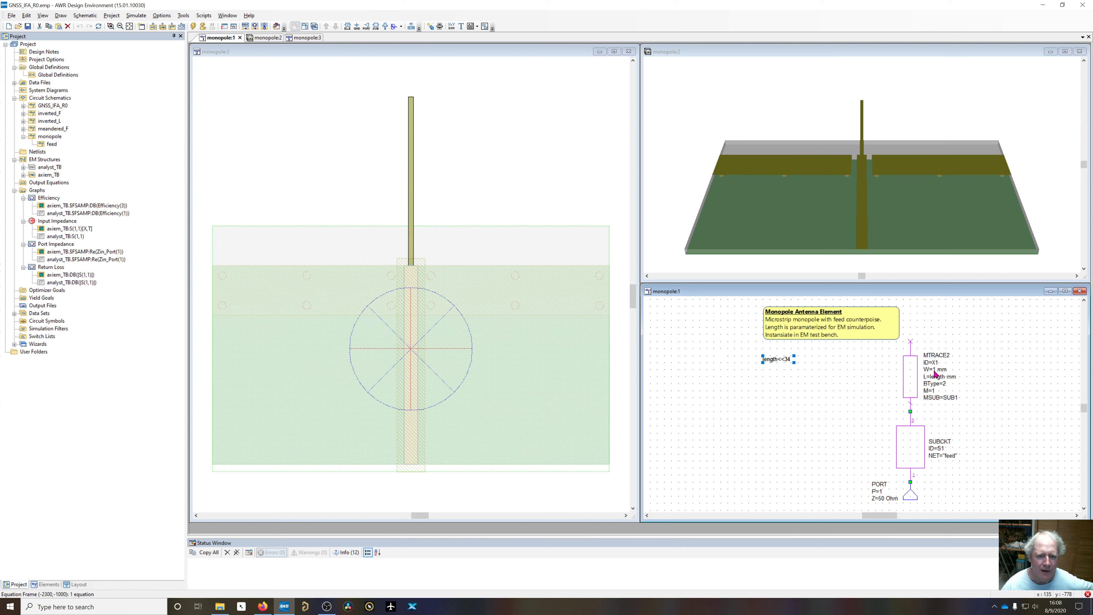
drag(877, 185, 868, 164)
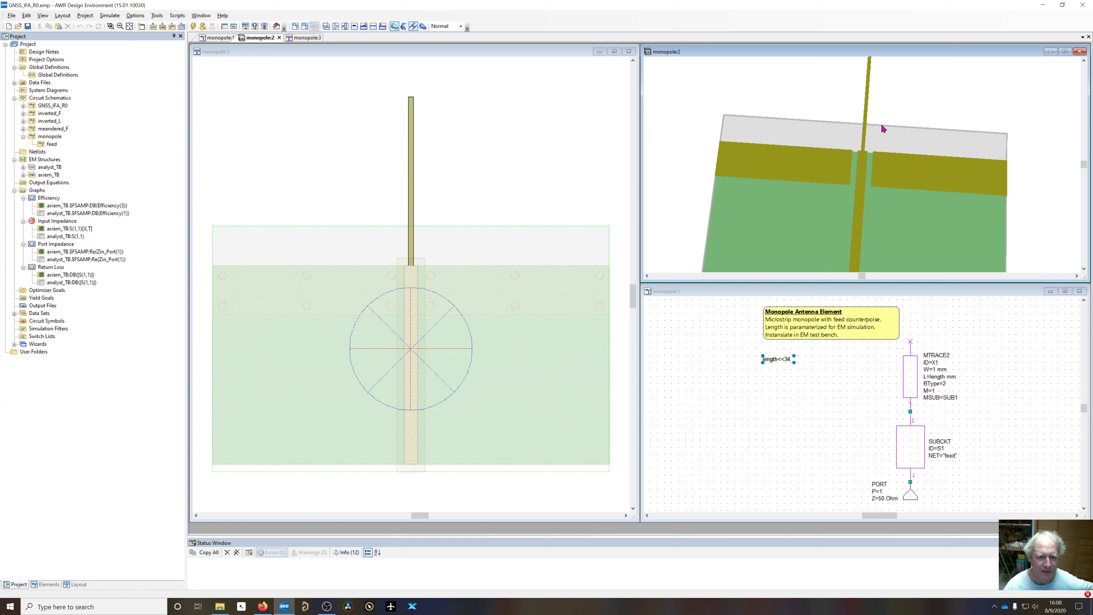
drag(864, 155, 866, 161)
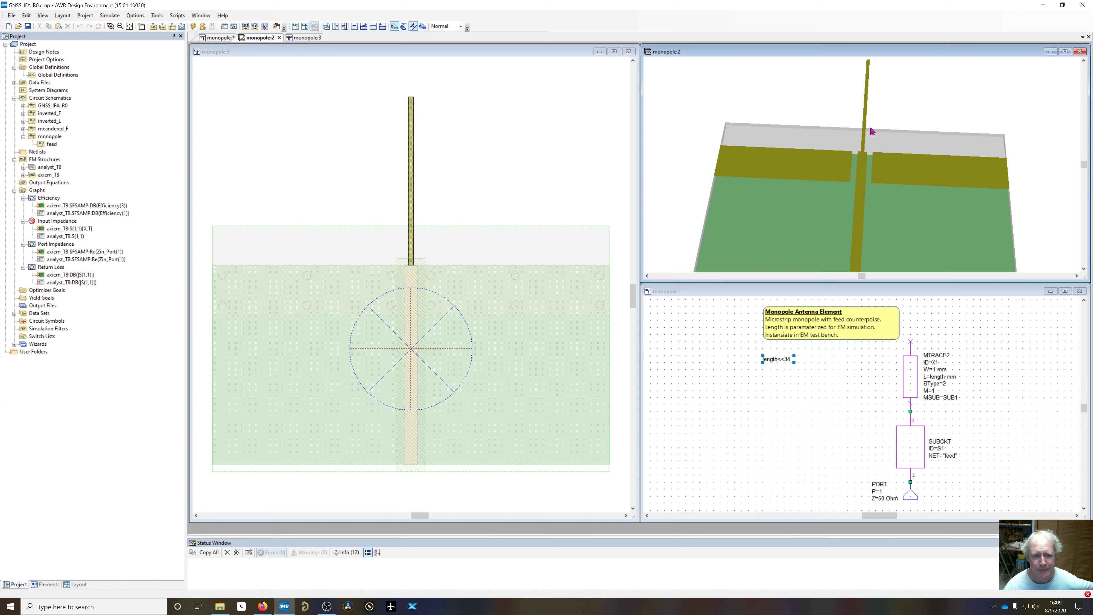
drag(872, 131, 868, 150)
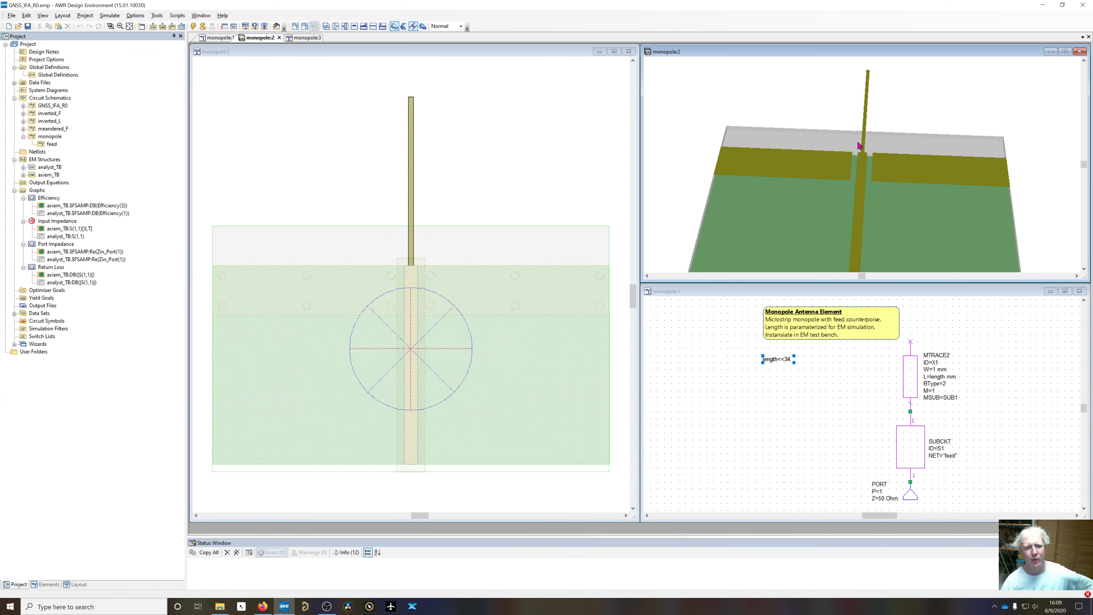
Inspect the feed board in 3D, and highlight the top copper counterpoise and the MLIN TL1 feed line in its 2D layout
click(854, 438)
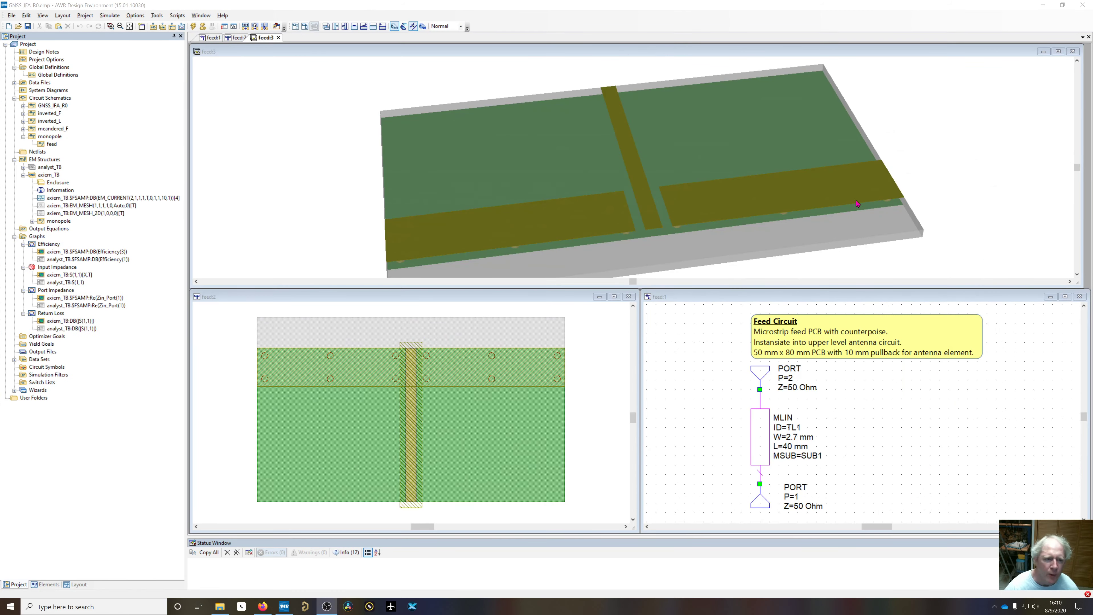
drag(495, 183, 579, 185)
drag(639, 200, 587, 200)
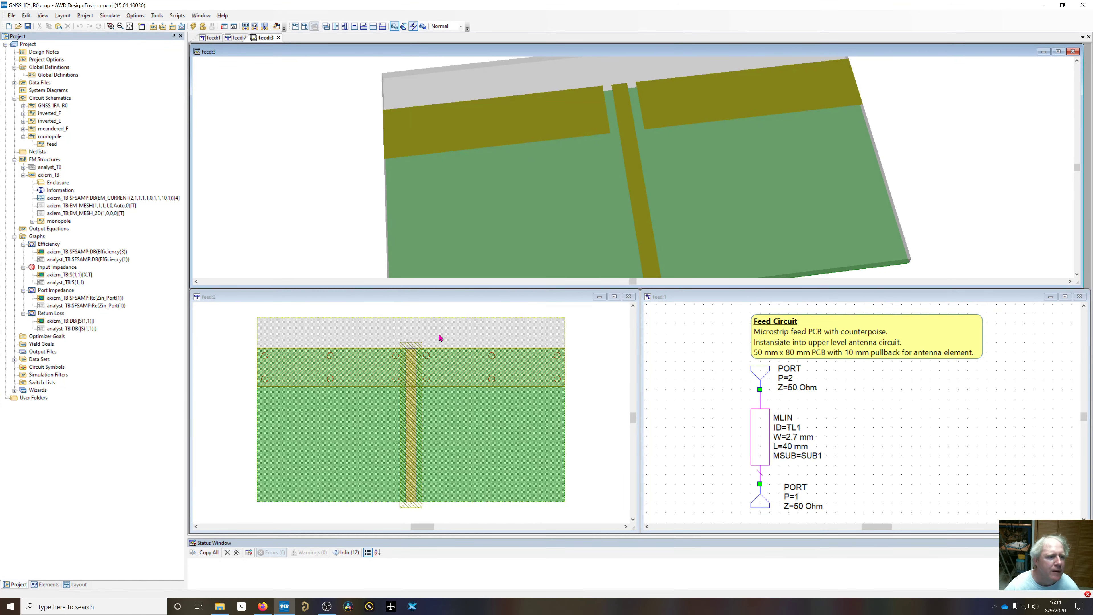
click(353, 367)
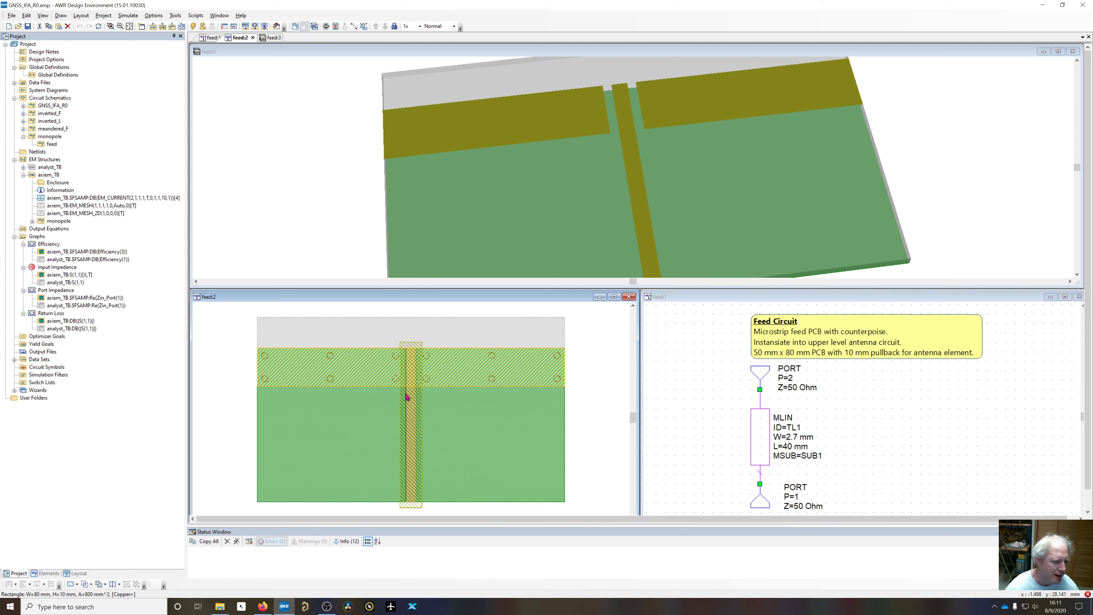
click(412, 403)
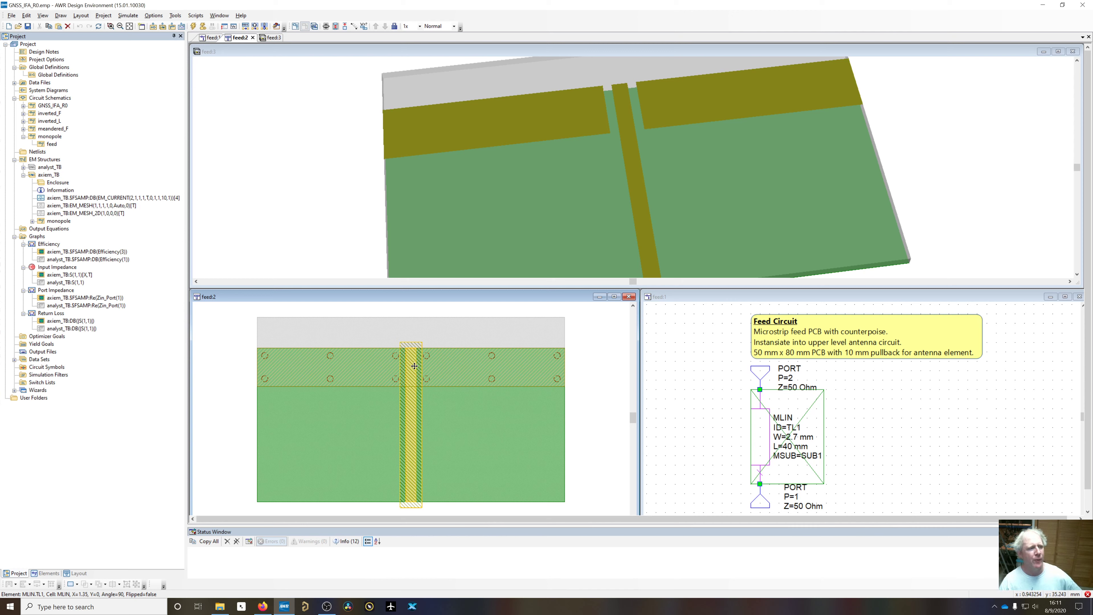
Review the TXLINE microstrip and 1.5 mm gap CPWG calculations in the project's Design Notes, and close the notes
double_click(45, 60)
click(176, 155)
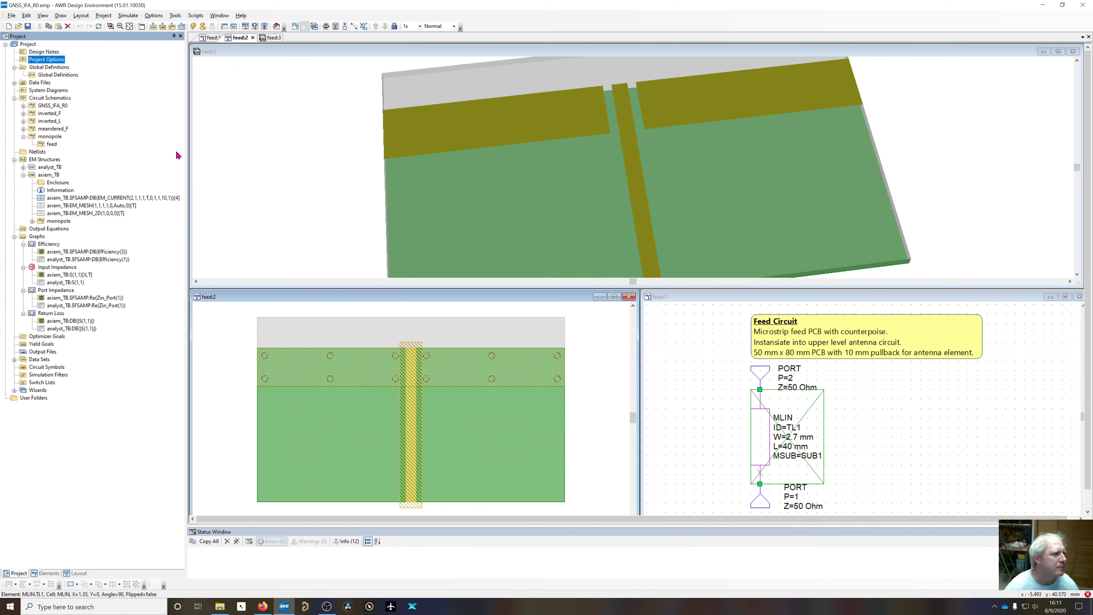
double_click(44, 51)
scroll(366, 212, down, 3)
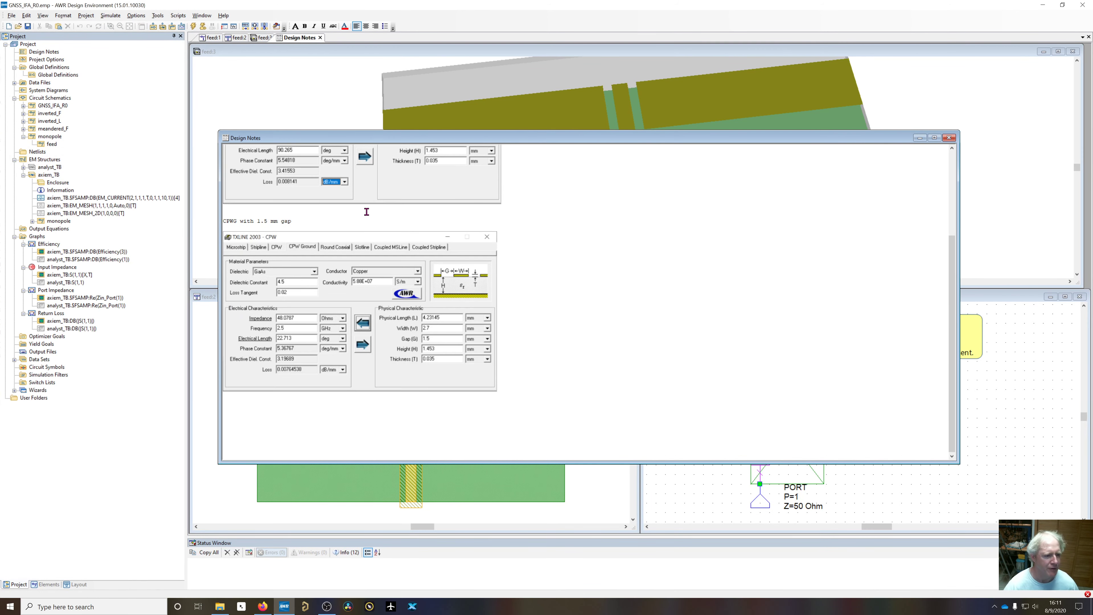
scroll(367, 212, up, 4)
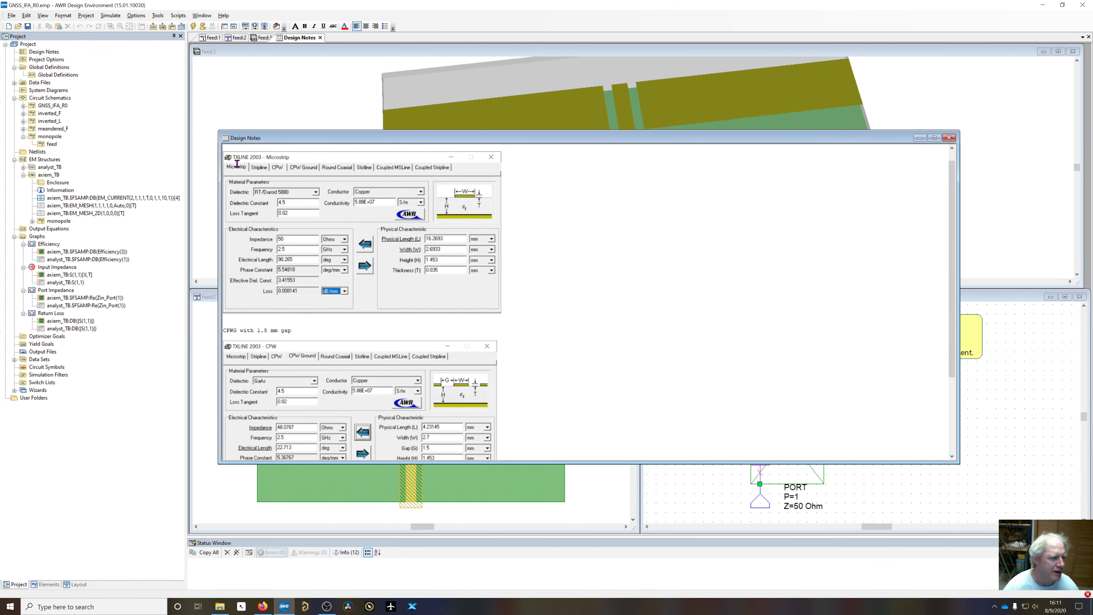
click(290, 202)
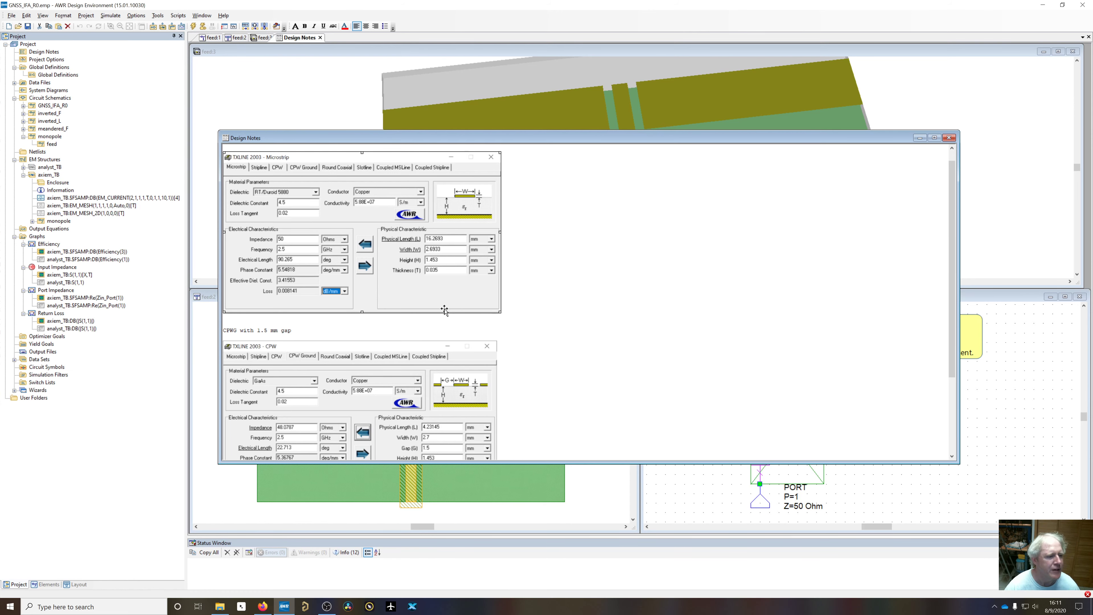
scroll(444, 310, down, 3)
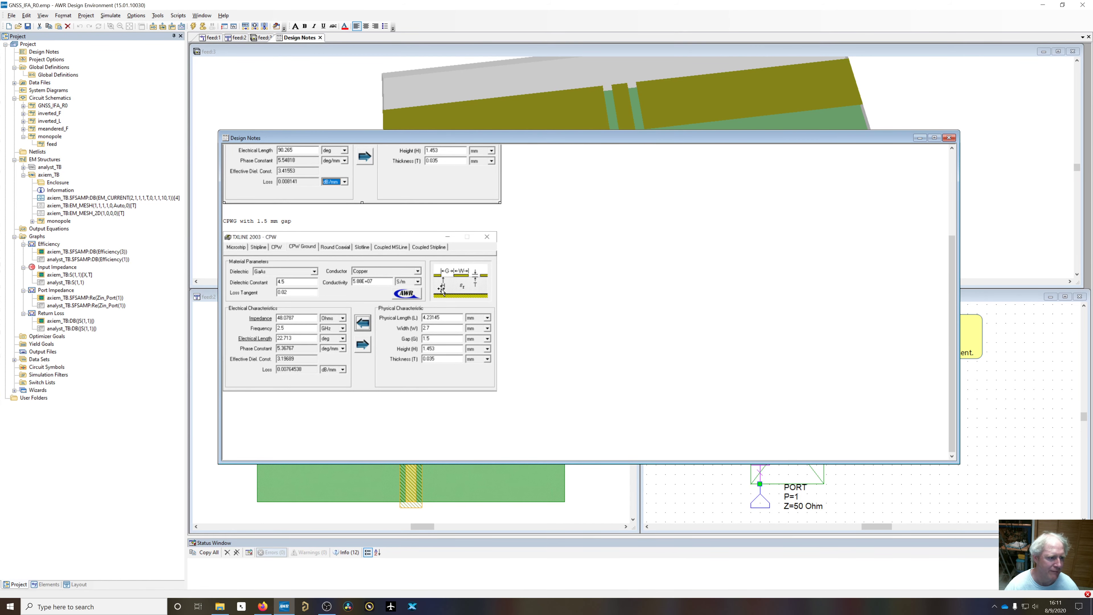
click(950, 138)
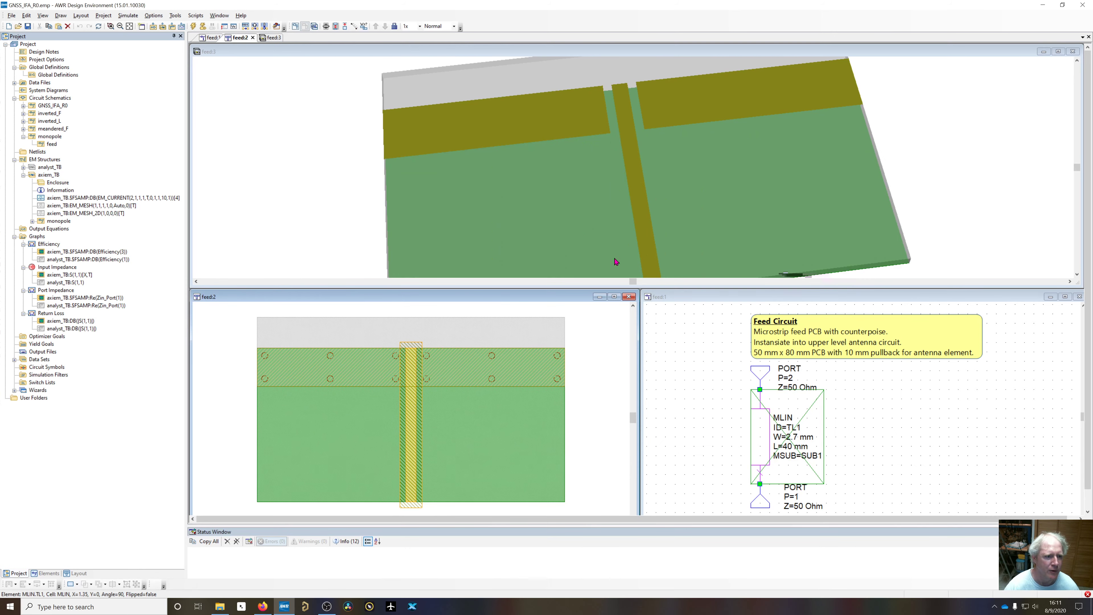
Inspect the layout and user attribute properties of schematic element MLIN TL1, leaving them as they are
right_click(761, 419)
click(780, 547)
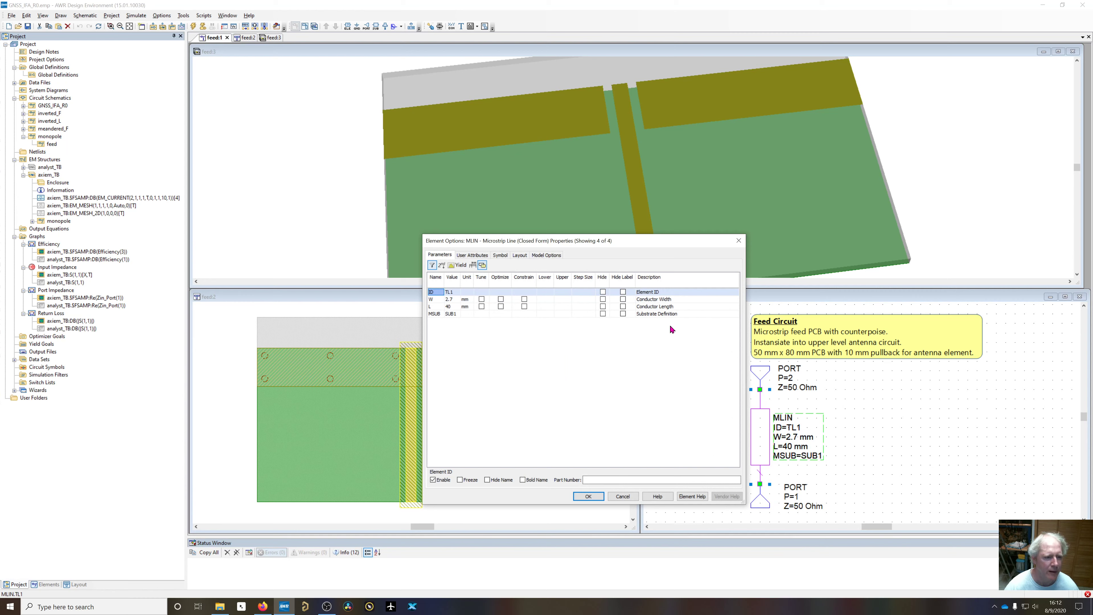
click(521, 255)
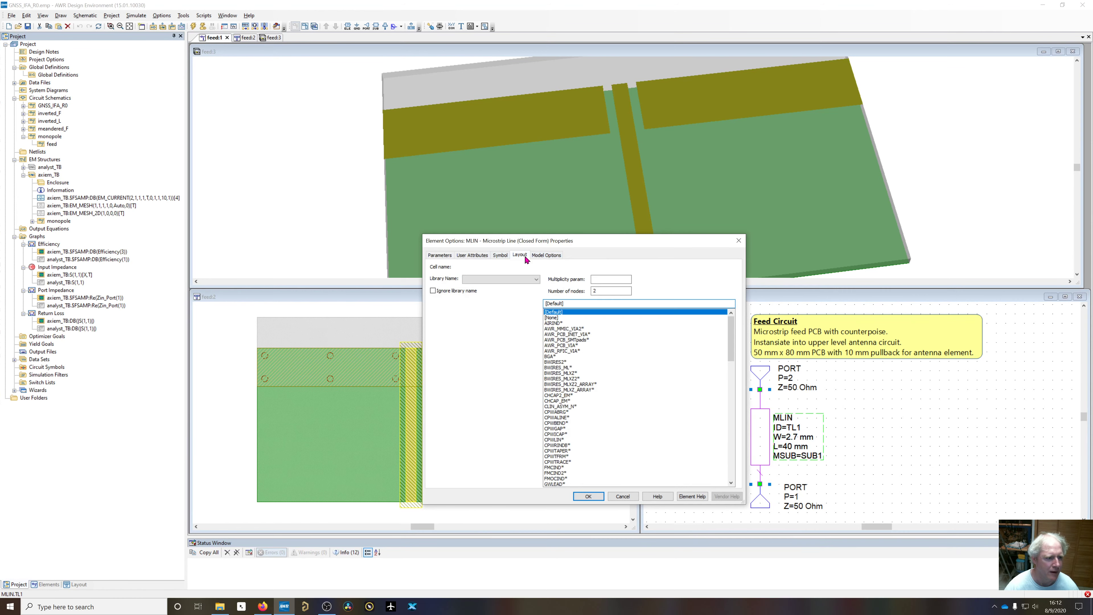
click(539, 257)
click(461, 257)
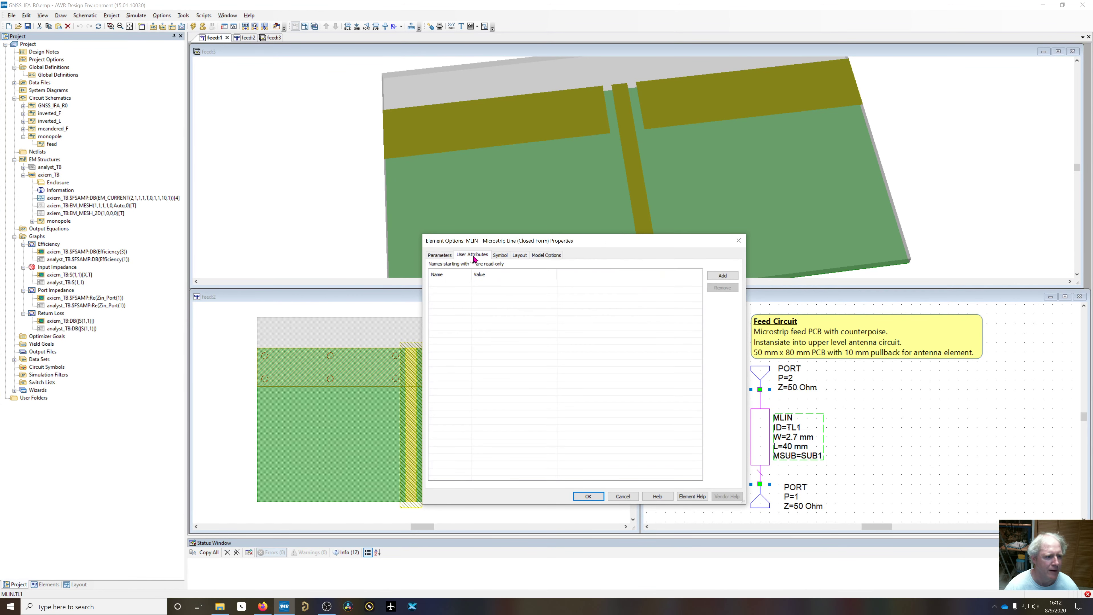
click(623, 497)
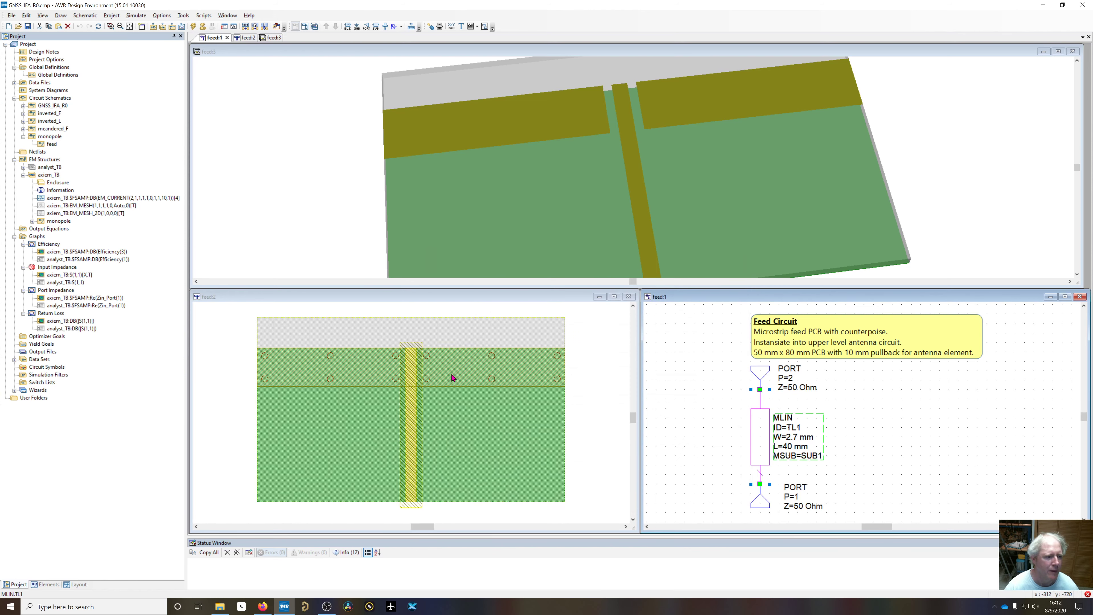
Check the line type options available for the feed line's layout cell, and leave its cell options without changes
right_click(414, 406)
click(444, 508)
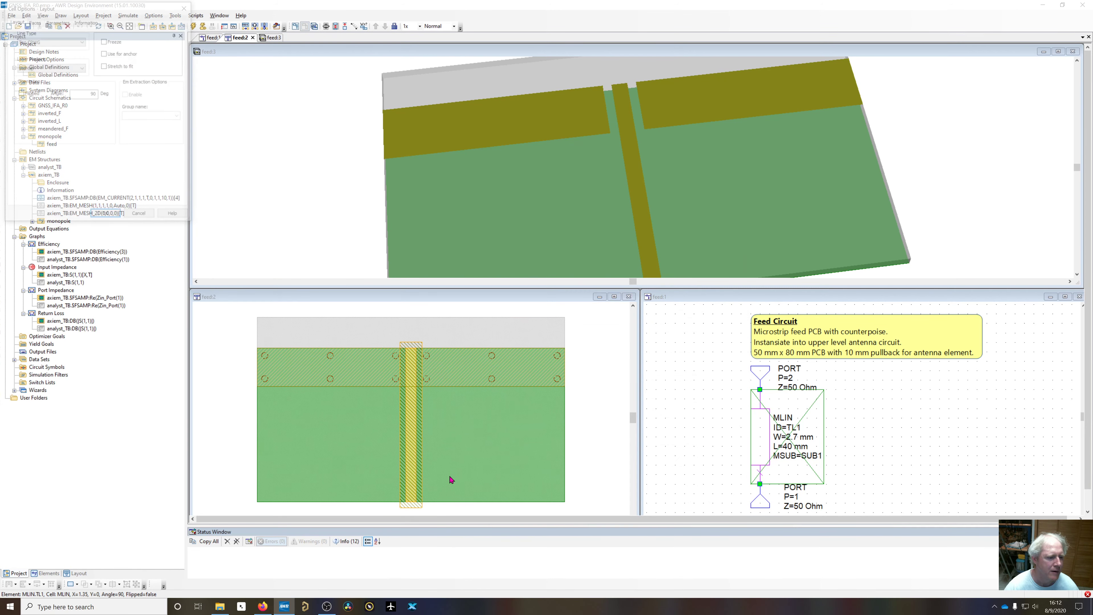
click(33, 22)
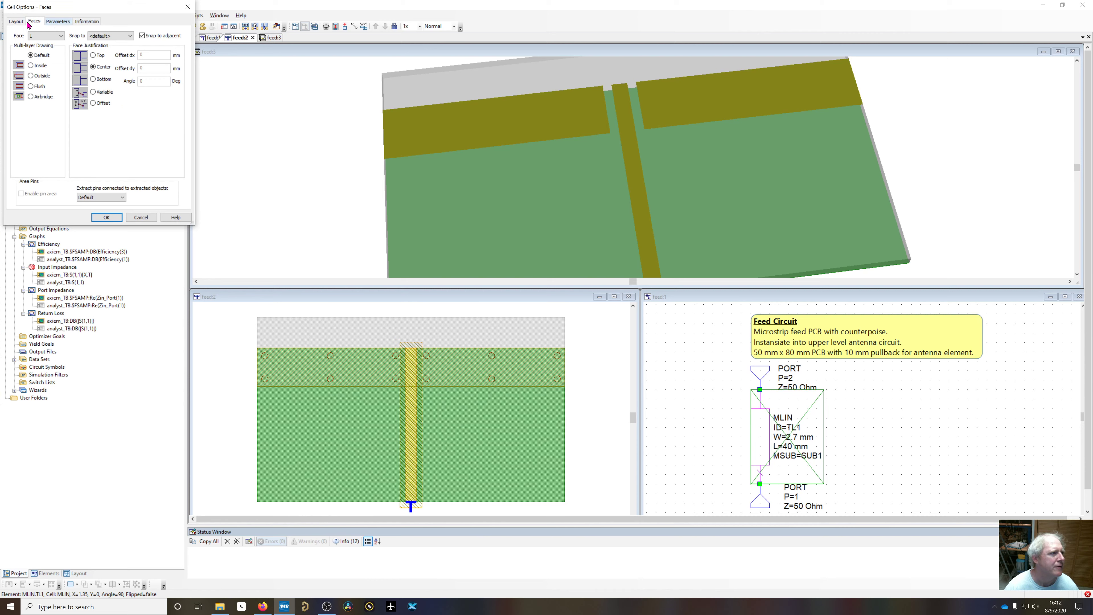
click(24, 21)
drag(63, 7, 152, 50)
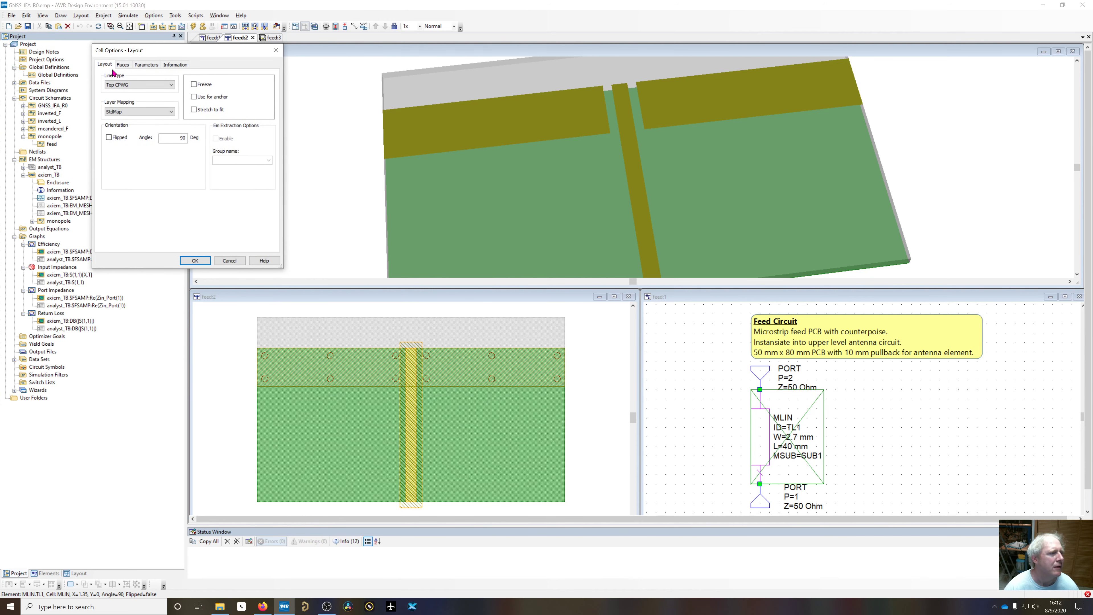
click(120, 85)
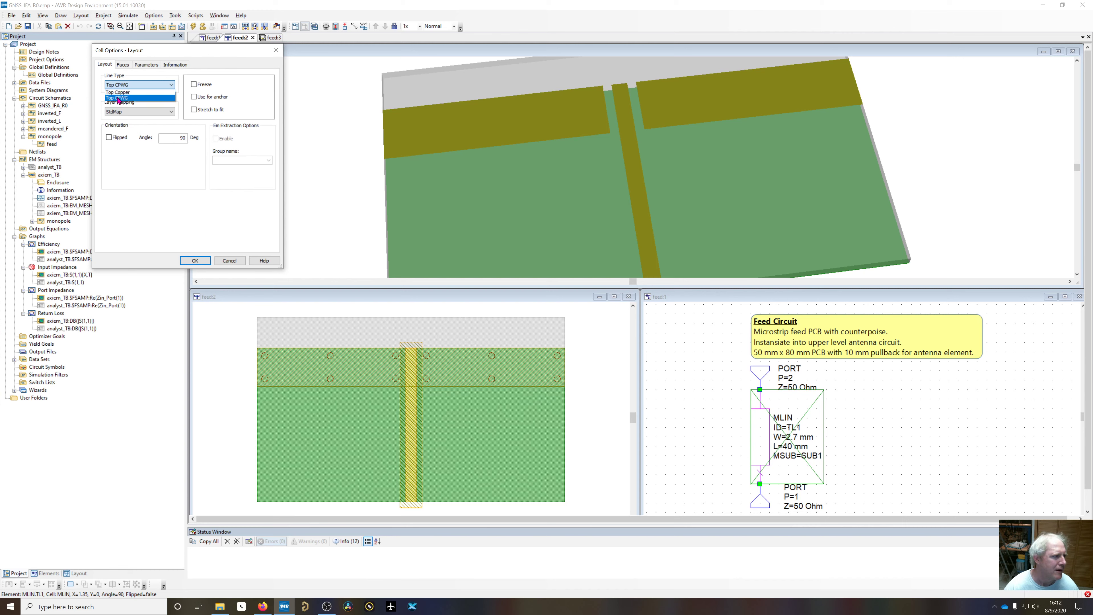
click(230, 260)
click(229, 260)
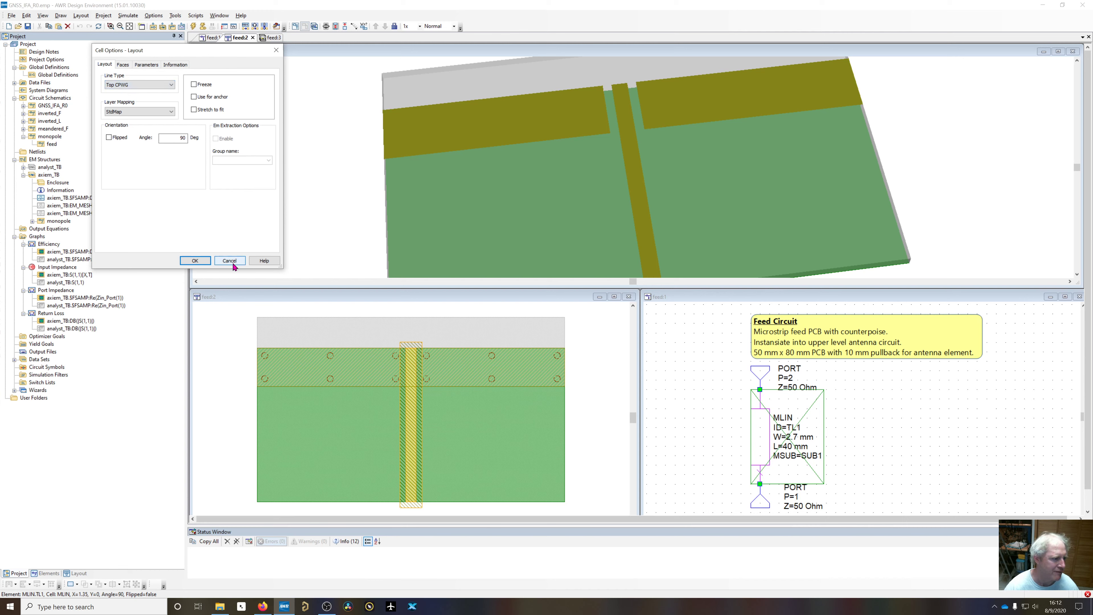
View the EM layer mapping of default.lpf, and open its process definition as text at the line type definitions
click(77, 573)
double_click(45, 61)
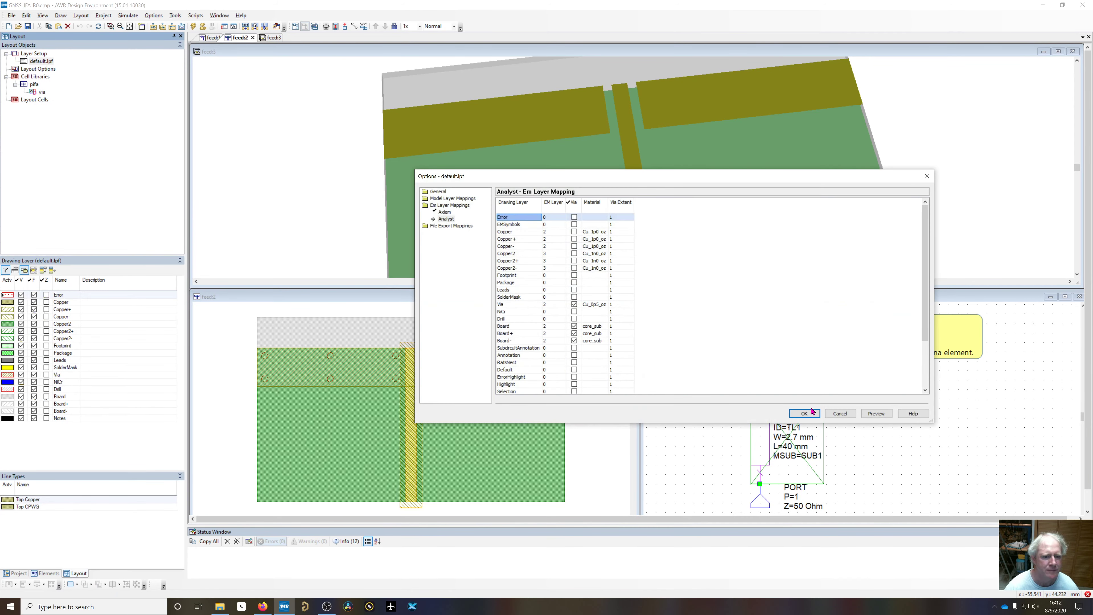
click(804, 414)
right_click(38, 60)
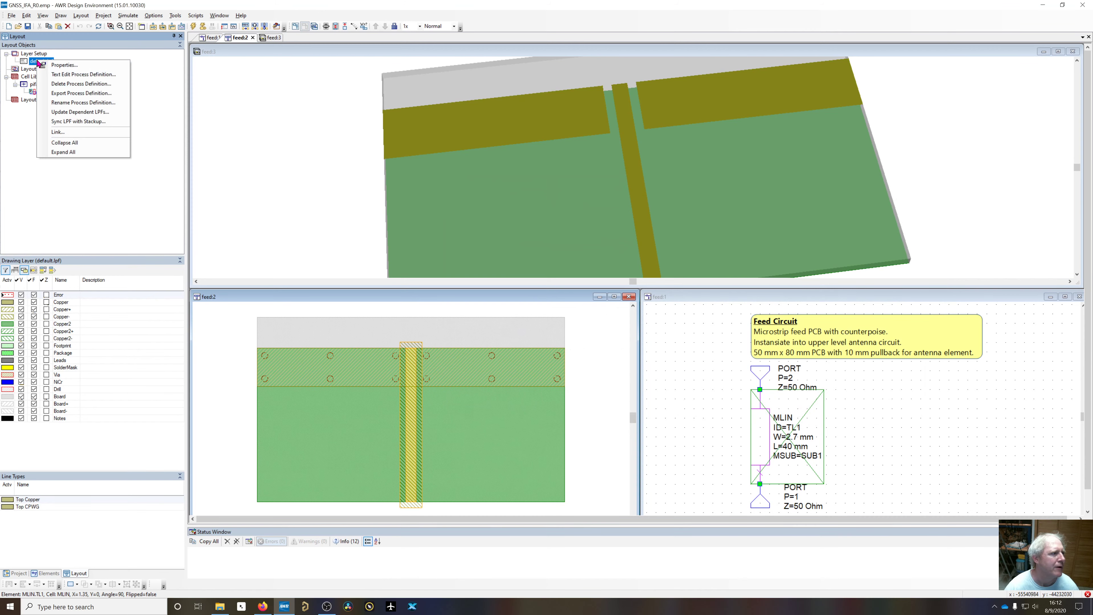
click(70, 80)
scroll(510, 334, down, 6)
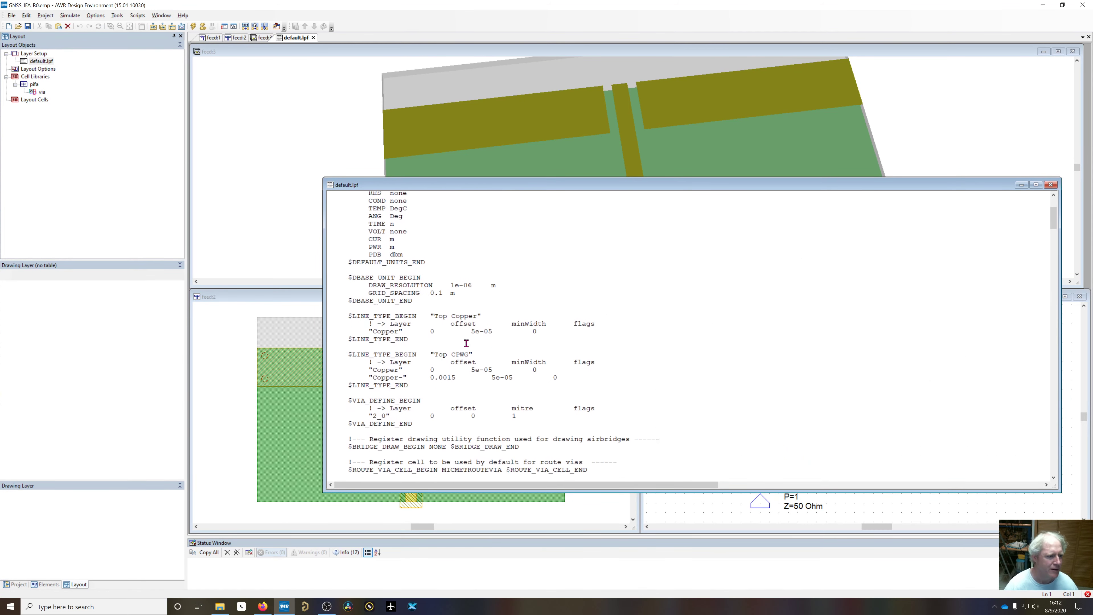
Highlight the Top Copper line type block and the Top CPWG Copper- entry in default.lpf, and check the default length units
drag(343, 287, 673, 308)
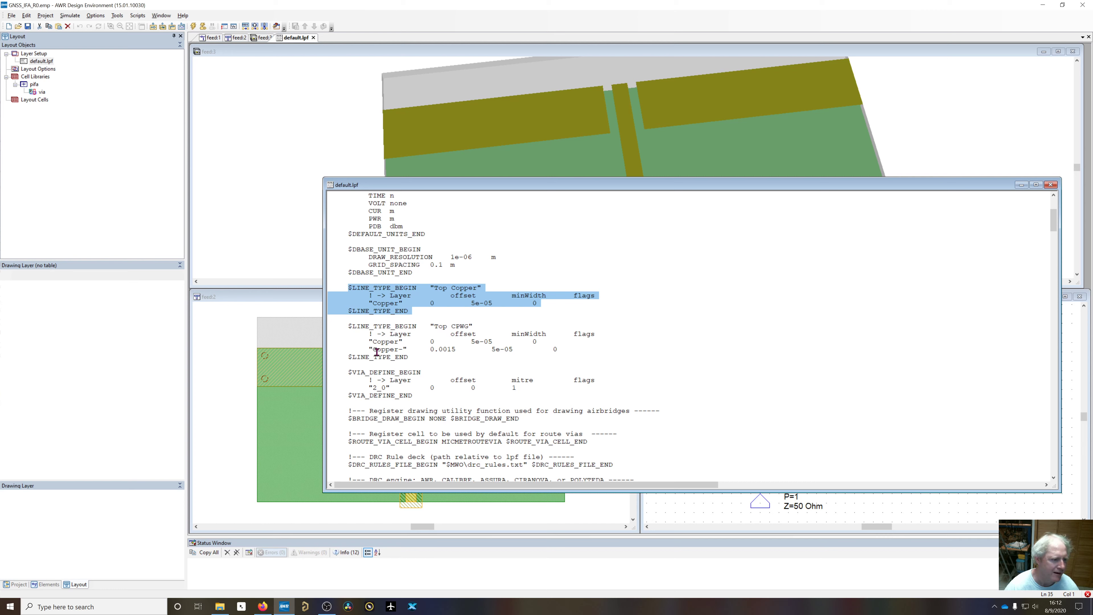
drag(372, 349, 582, 346)
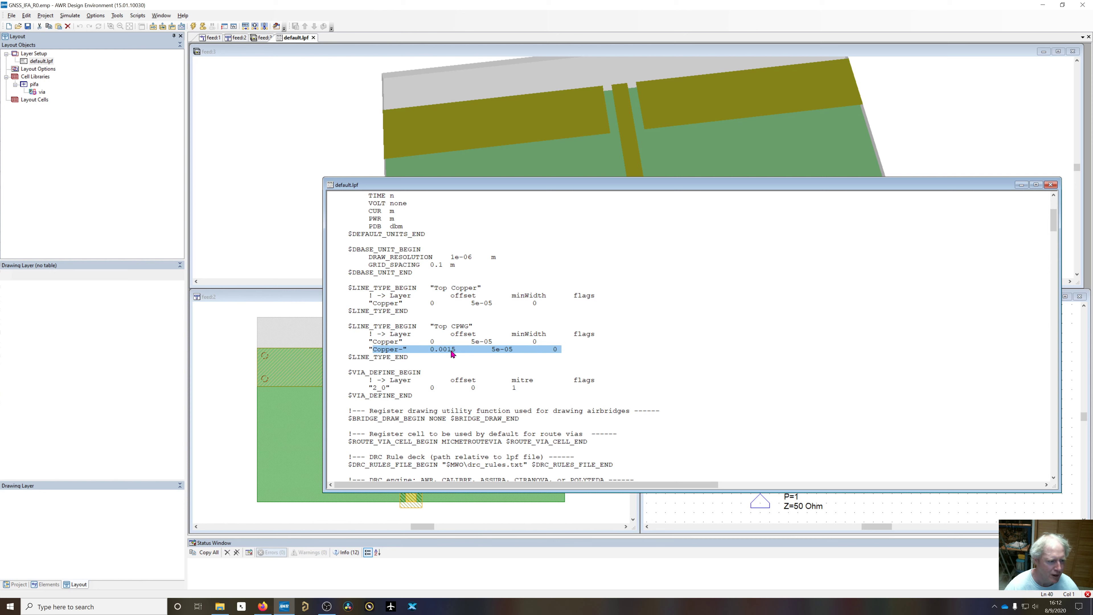
click(450, 351)
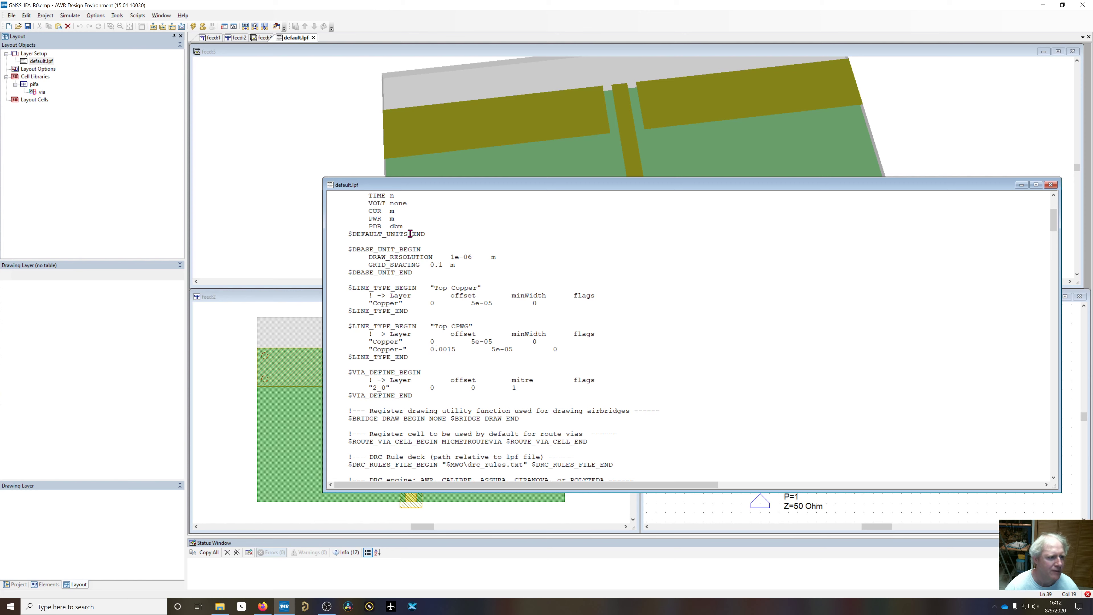
scroll(398, 222, up, 4)
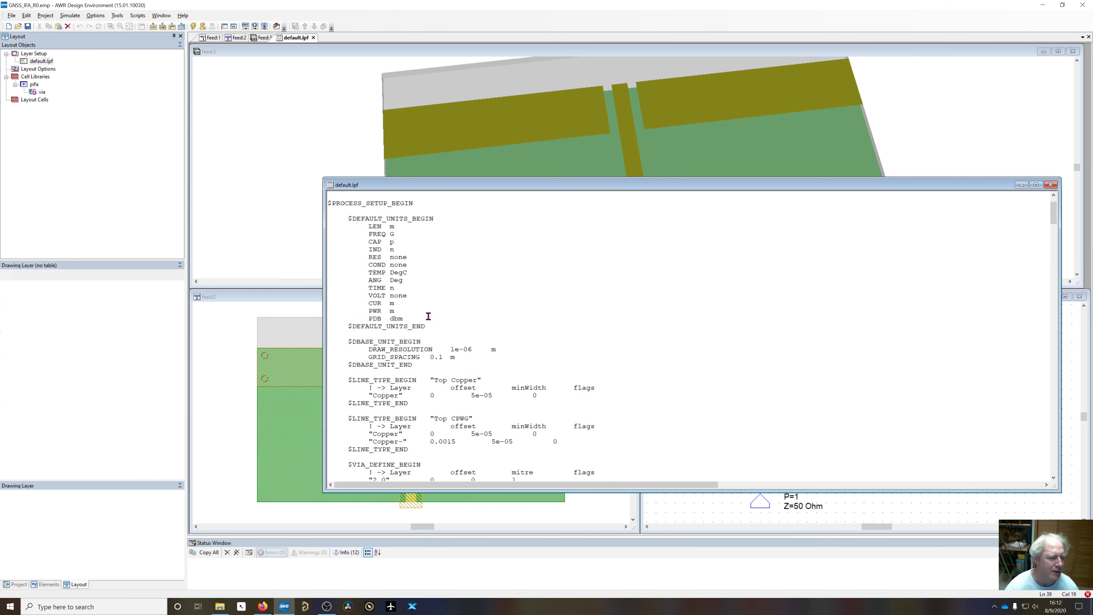
scroll(428, 317, down, 3)
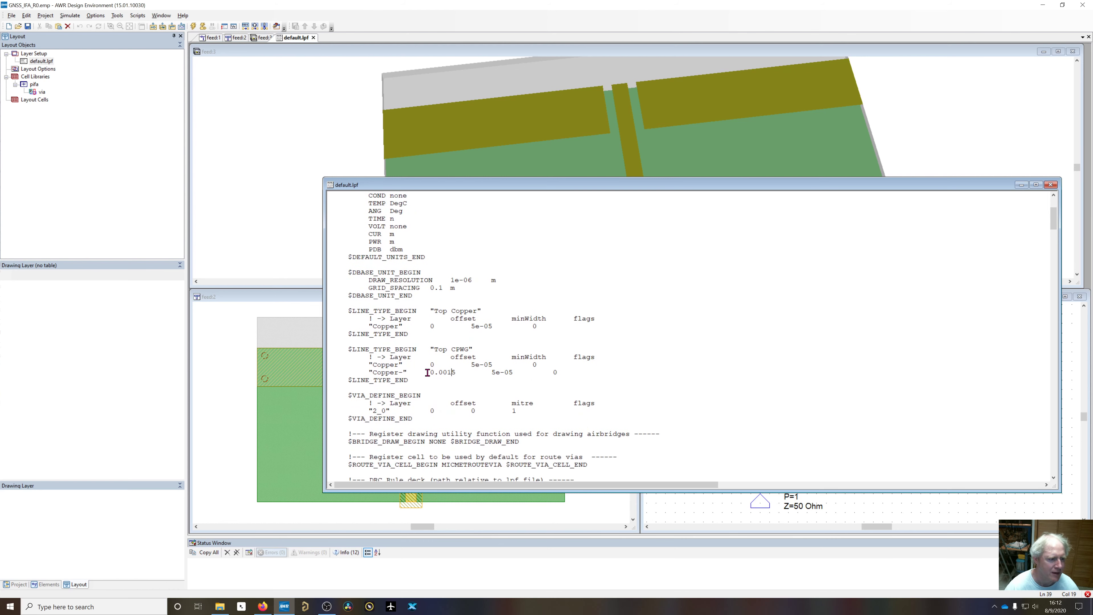
Examine the Copper and Copper- layers of the Top CPWG line type, highlighting the 0.0015 offset
double_click(401, 364)
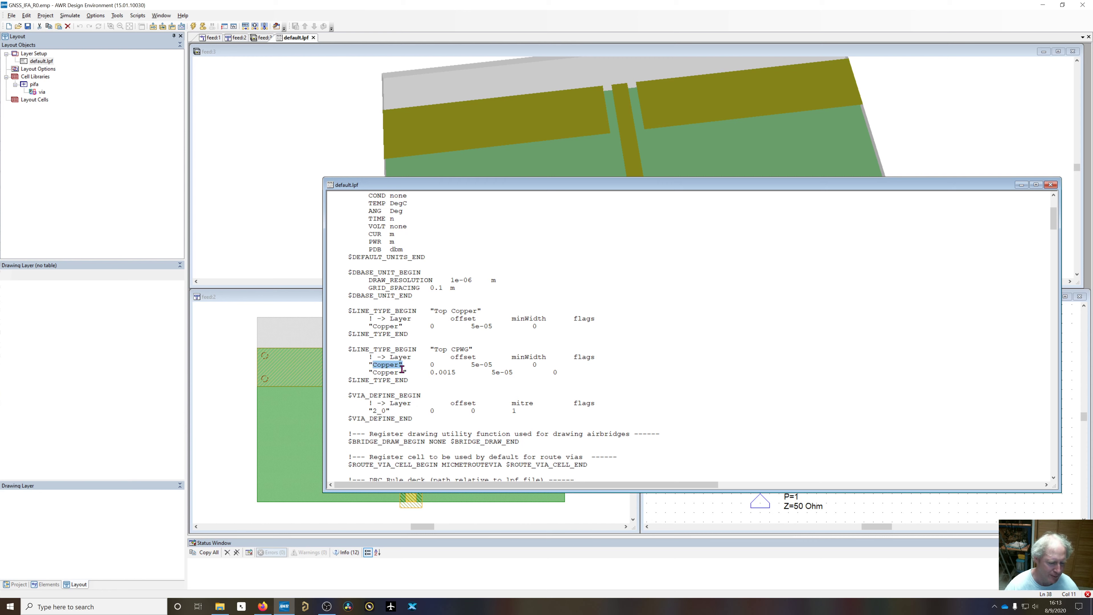
drag(411, 372, 388, 373)
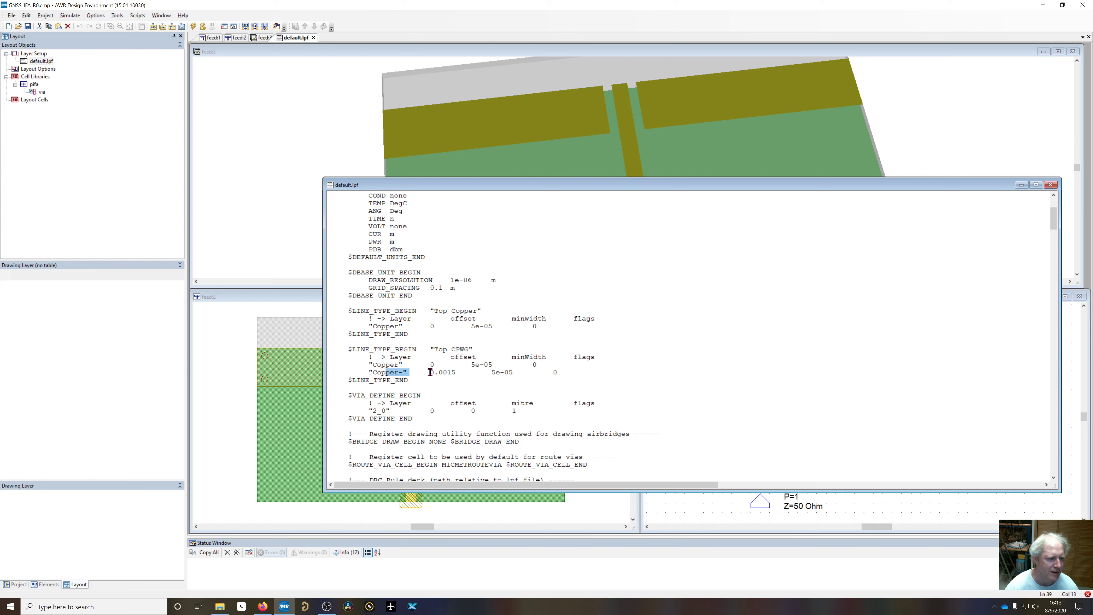
click(393, 365)
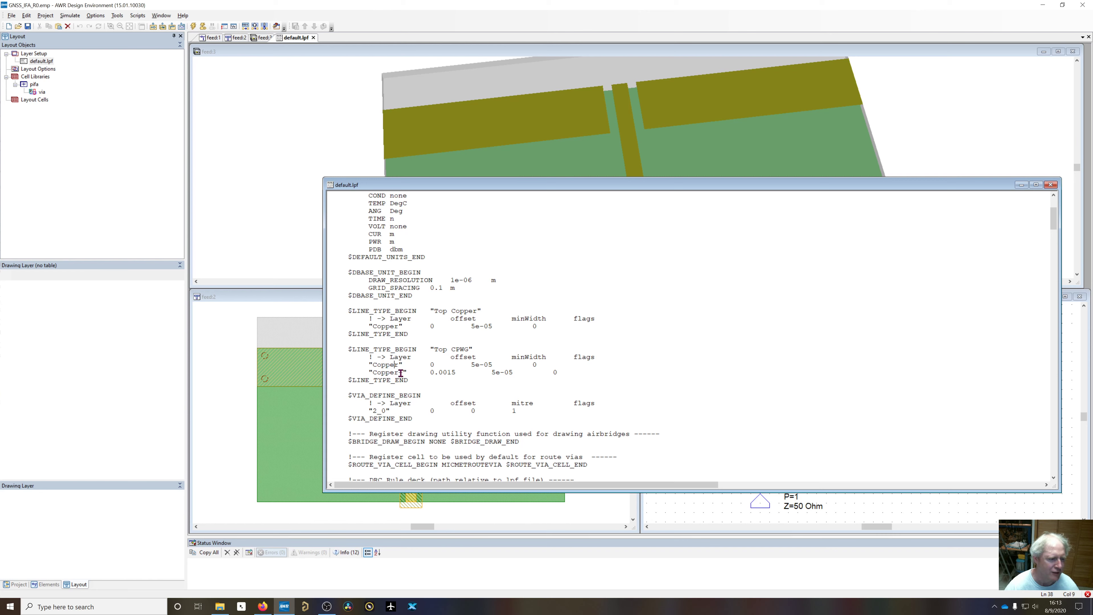
key(Down)
drag(431, 372, 459, 373)
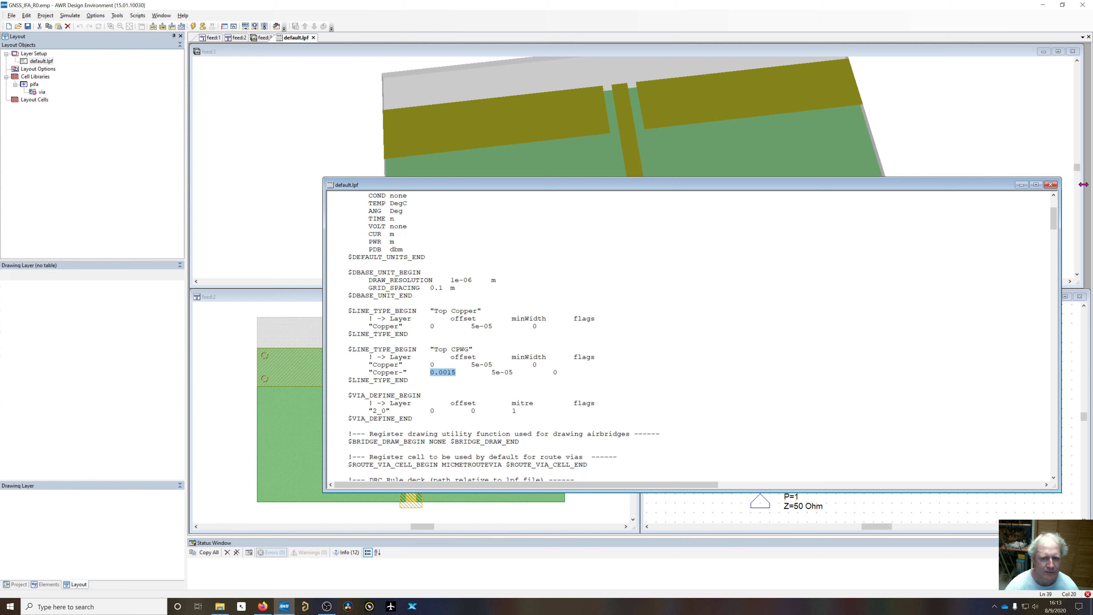
Close the default.lpf text, and examine the axiem_TB test bench schematic with its stackup, enclosure and monopole subcircuit
click(1051, 185)
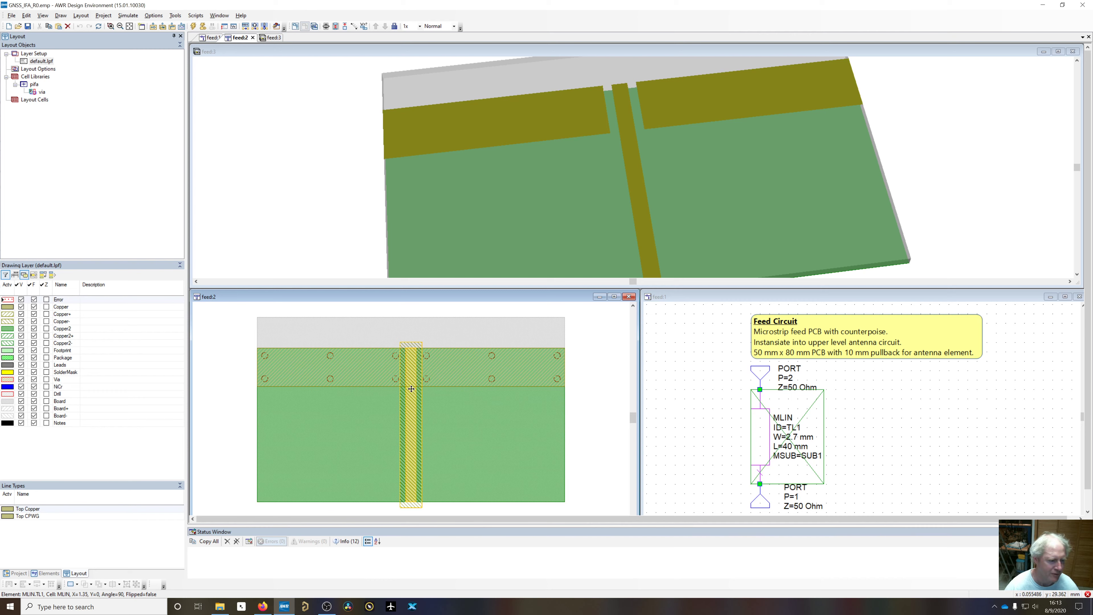
click(950, 427)
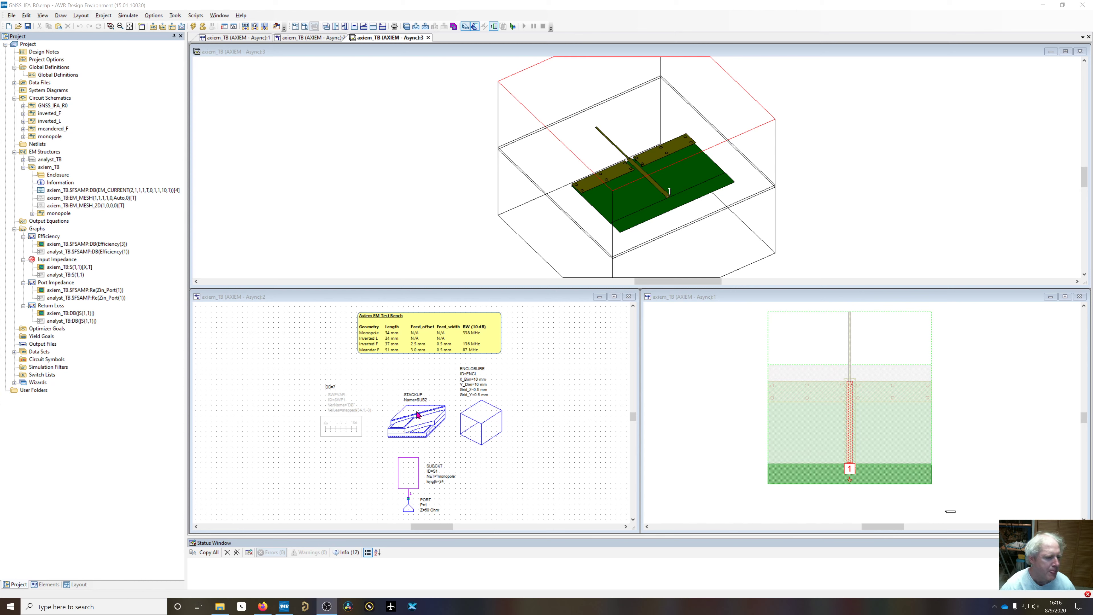
click(48, 168)
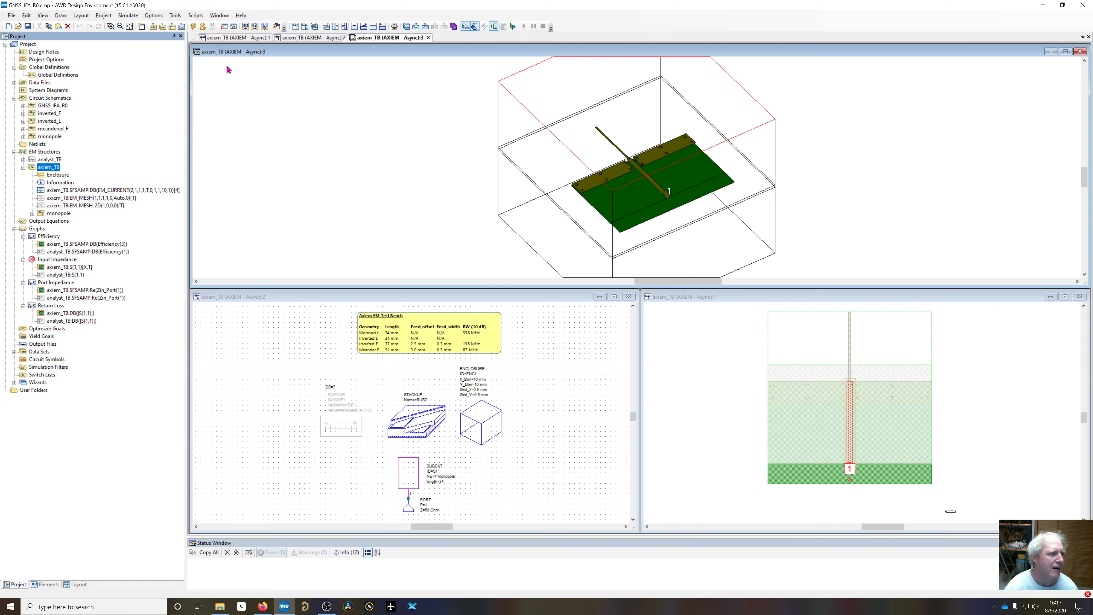
scroll(416, 446, down, 2)
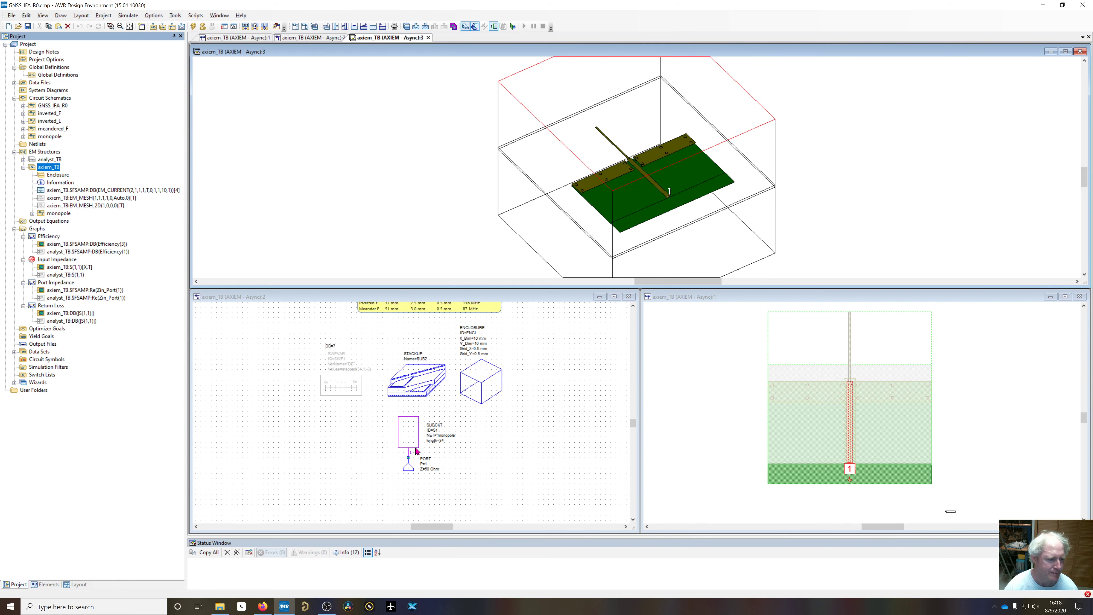
scroll(413, 451, up, 1)
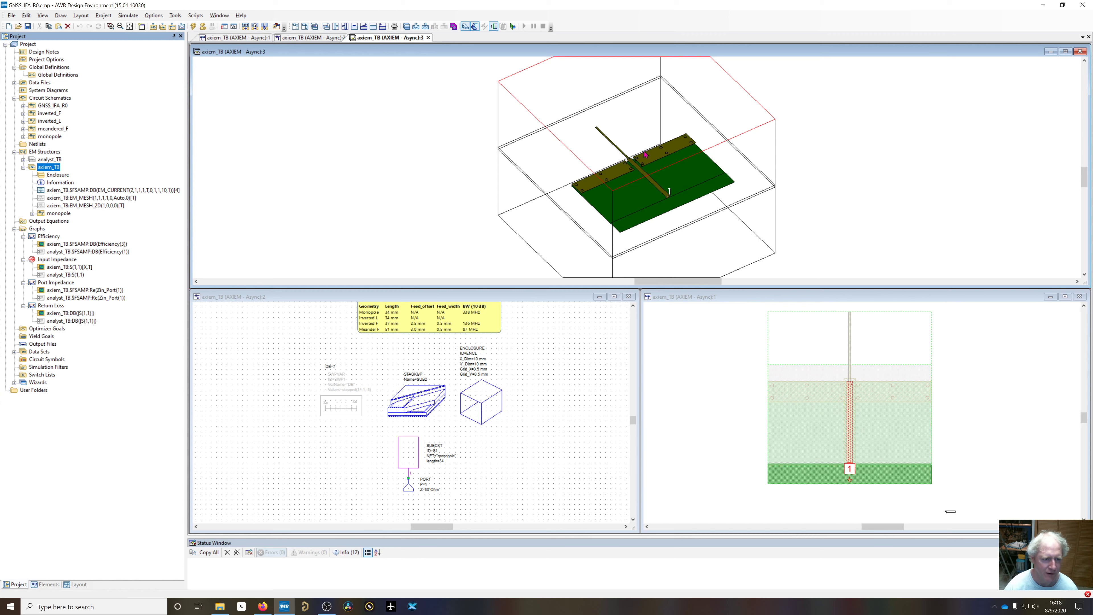
Examine the ground vias and port 1 of the monopole board in the axiem_TB 3D and 2D layouts
drag(628, 184, 607, 207)
click(761, 410)
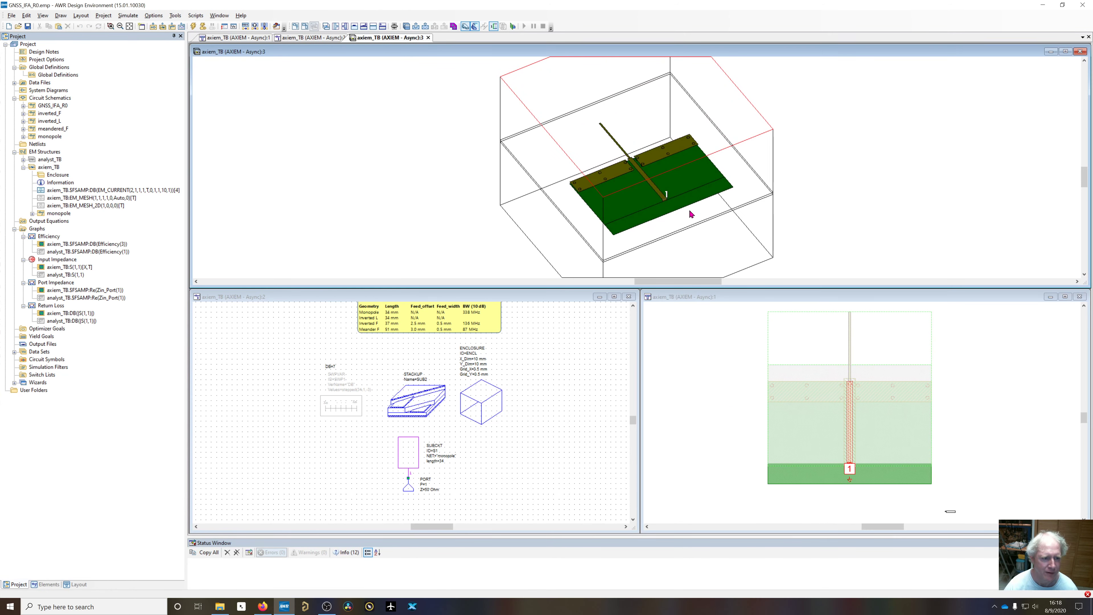
scroll(675, 208, up, 5)
scroll(675, 208, down, 5)
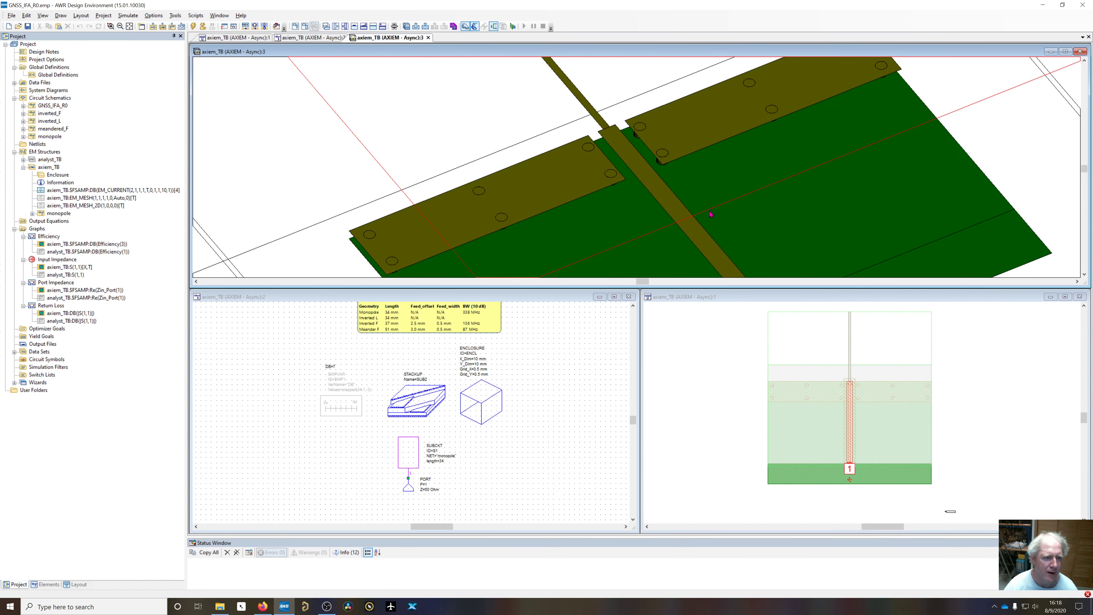
drag(674, 207, 671, 172)
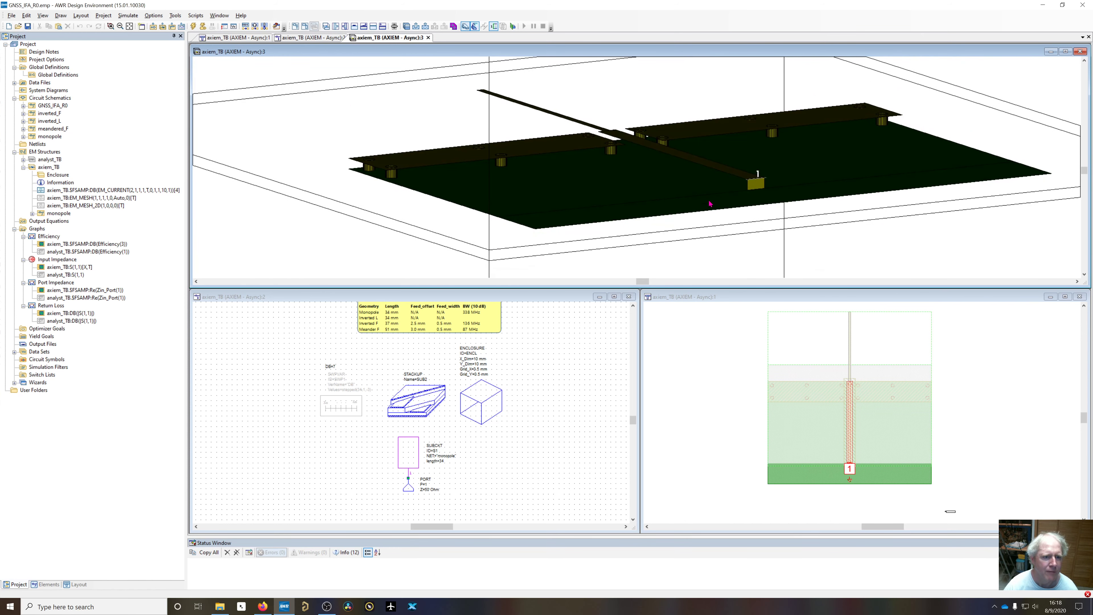
click(850, 469)
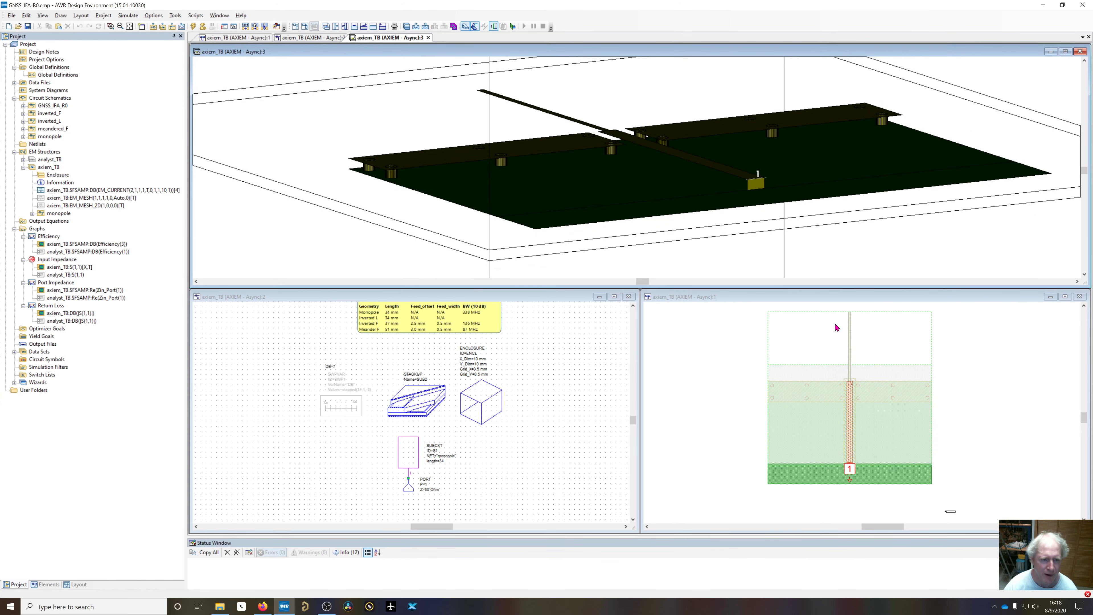
click(850, 464)
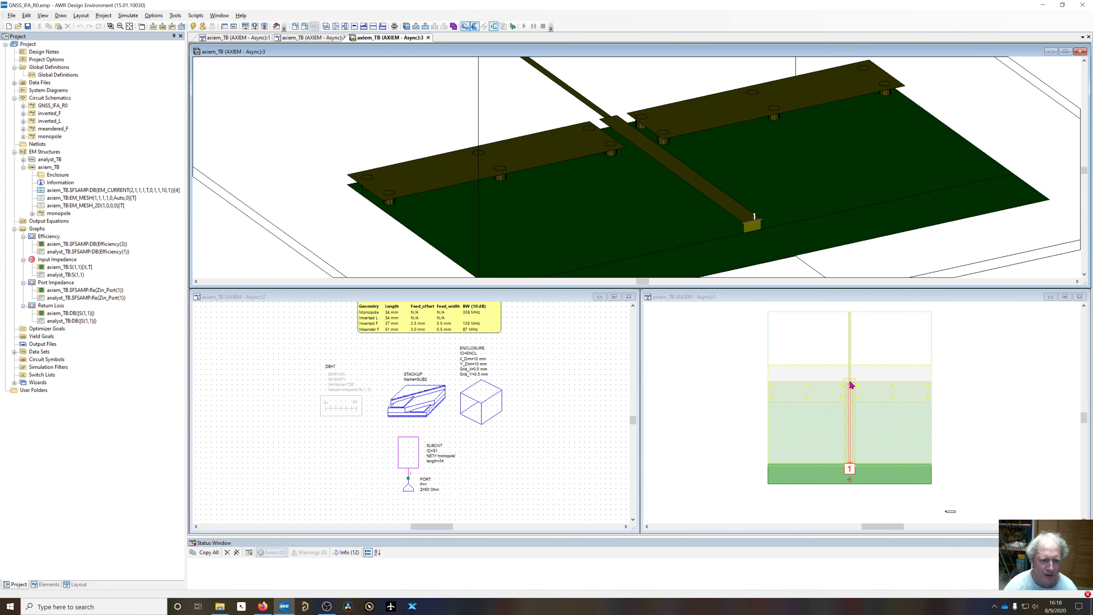
Inspect the feed line's port end and the ground plane beyond it from several angles in the 3D layout
drag(809, 232, 616, 77)
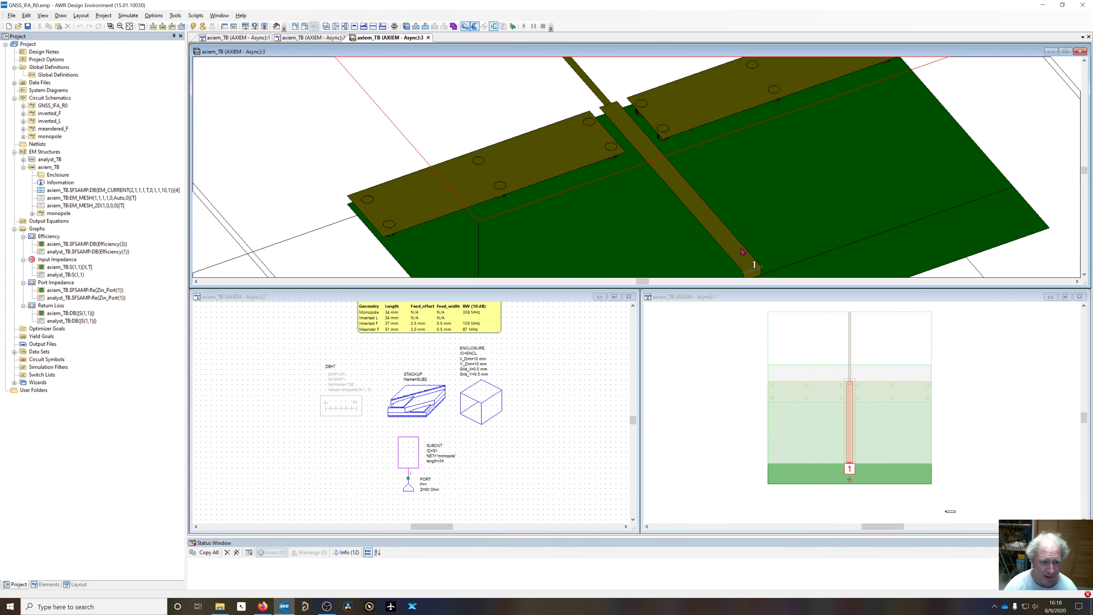
drag(751, 275, 885, 199)
scroll(891, 211, up, 5)
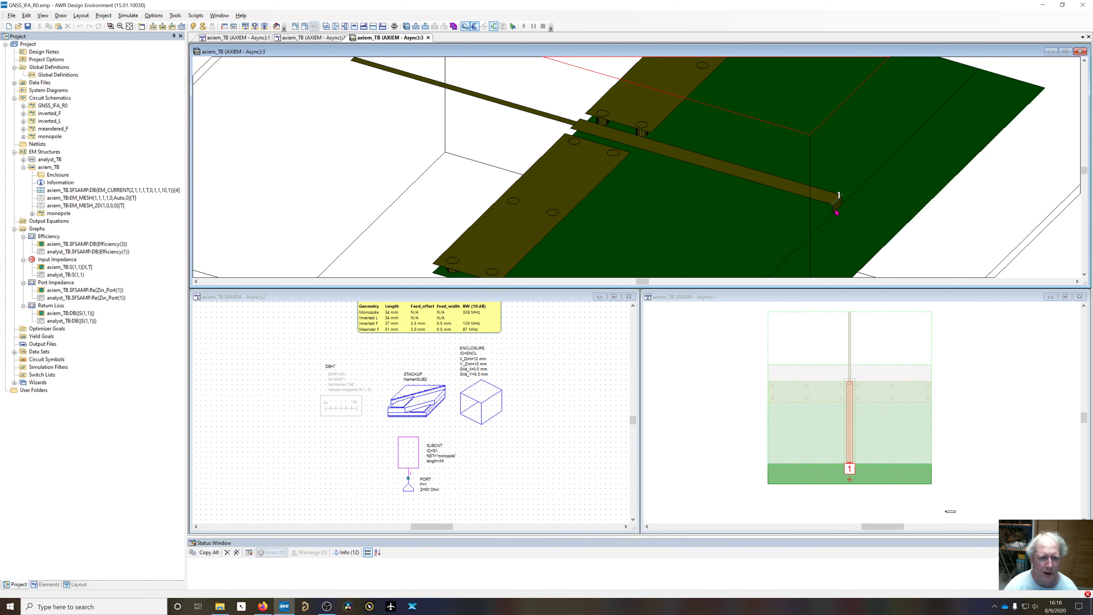
scroll(861, 215, down, 6)
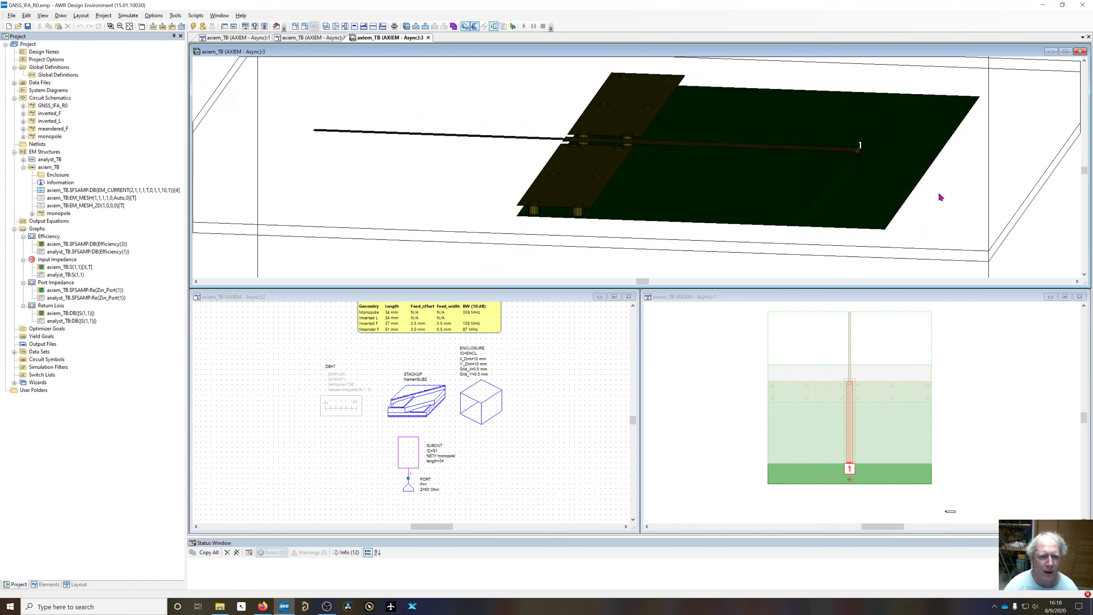
scroll(943, 206, up, 4)
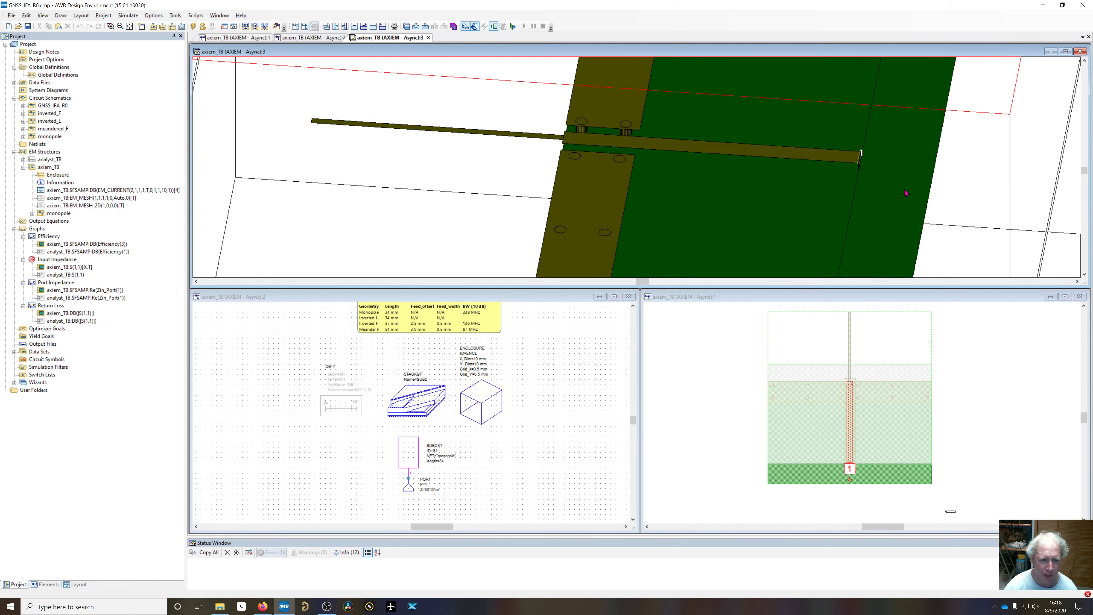
drag(907, 193, 856, 196)
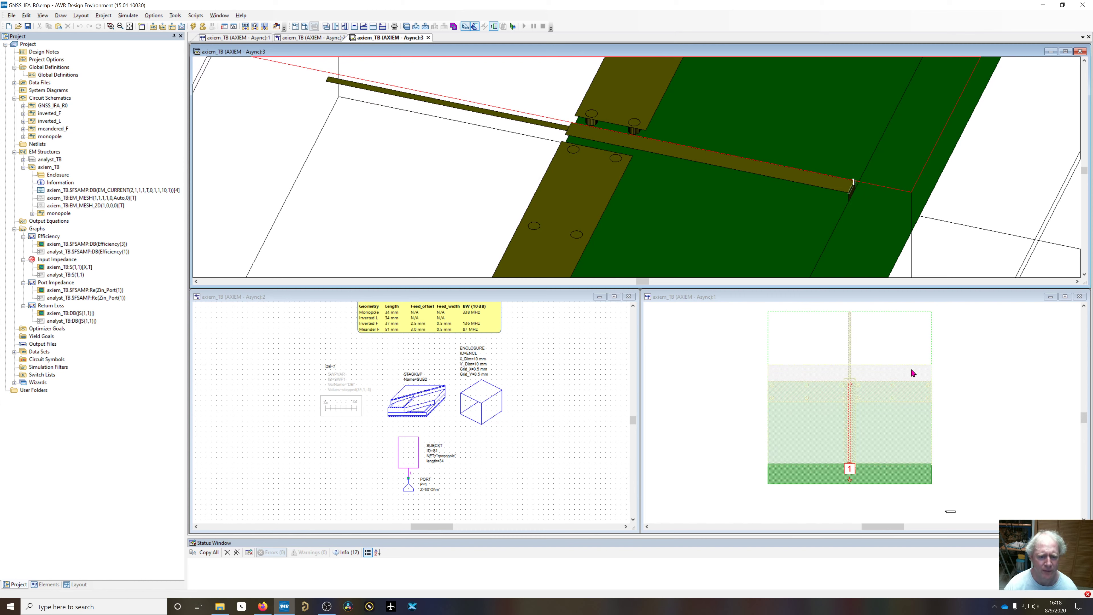
Select the Copper2 ground extension rectangle behind port 1 in the axiem_TB layout, and view that area in 3D
click(865, 476)
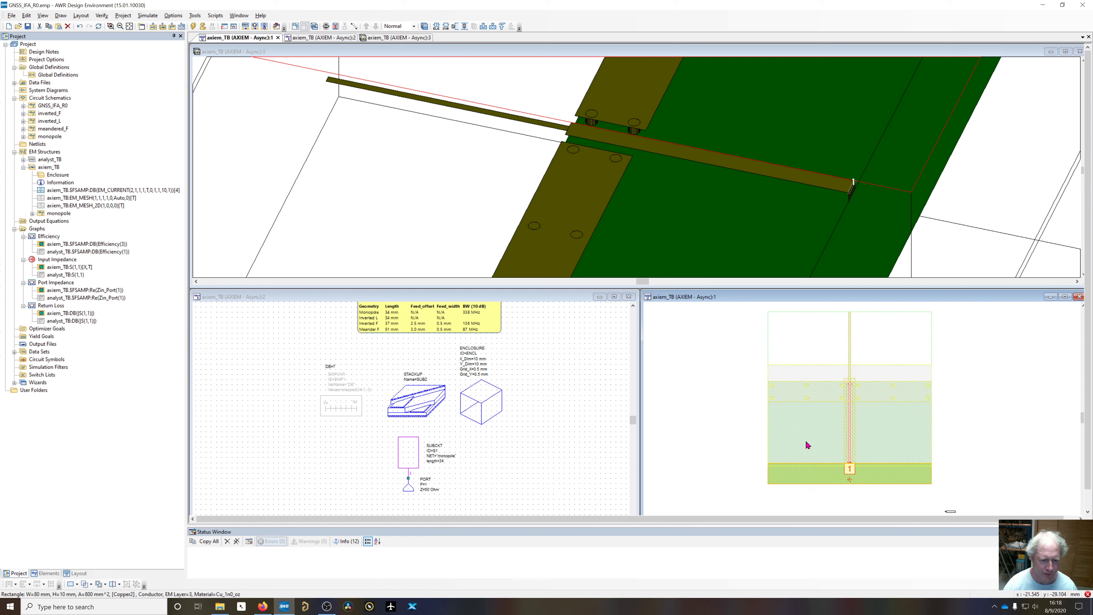
click(755, 478)
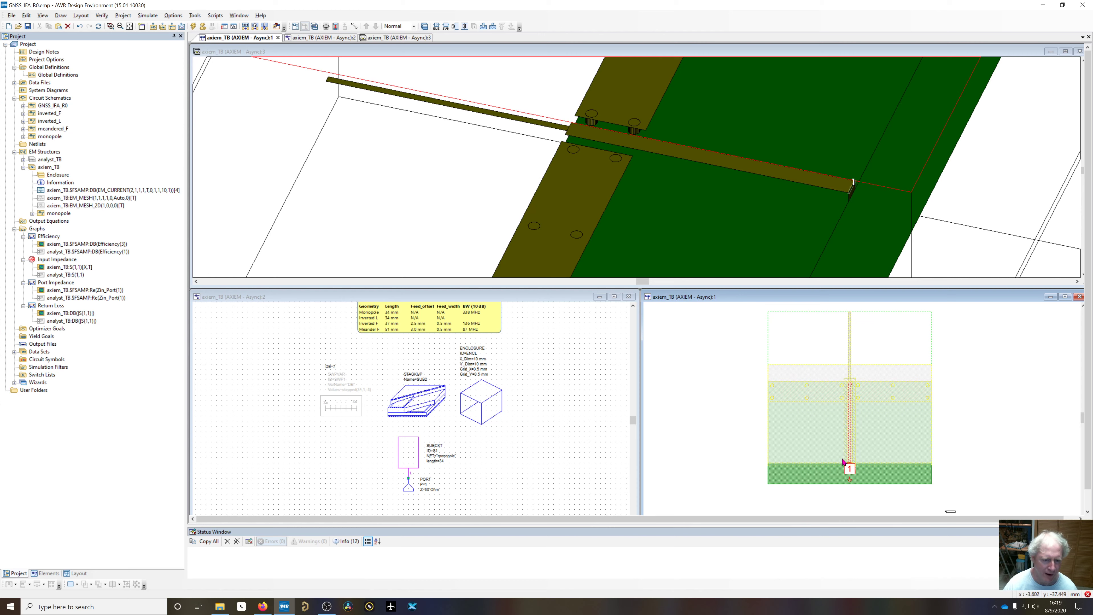
click(816, 476)
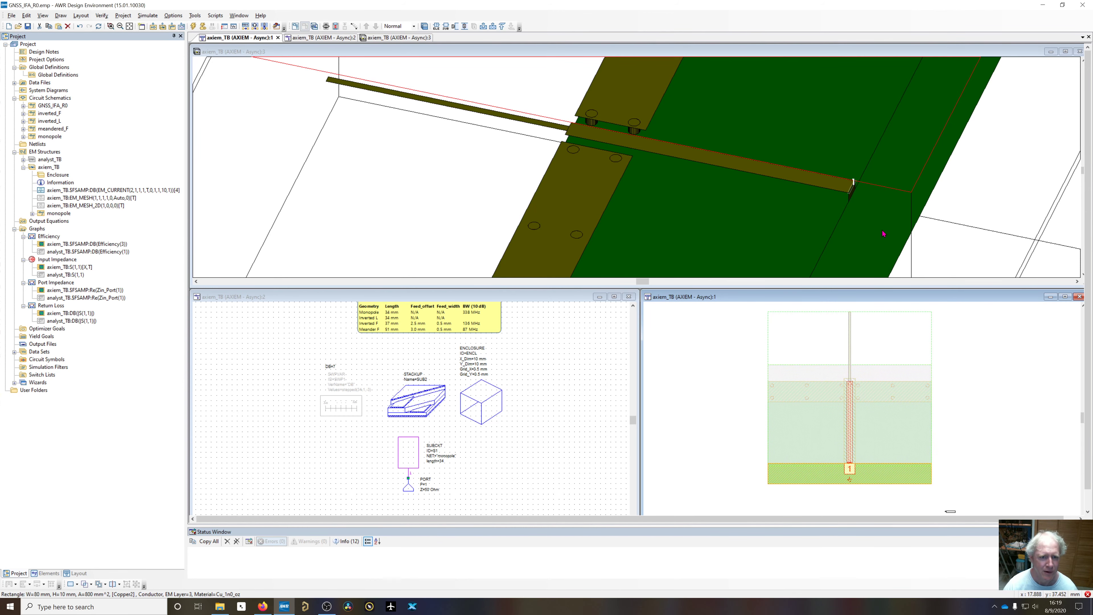
click(843, 211)
scroll(843, 211, down, 2)
scroll(803, 207, down, 3)
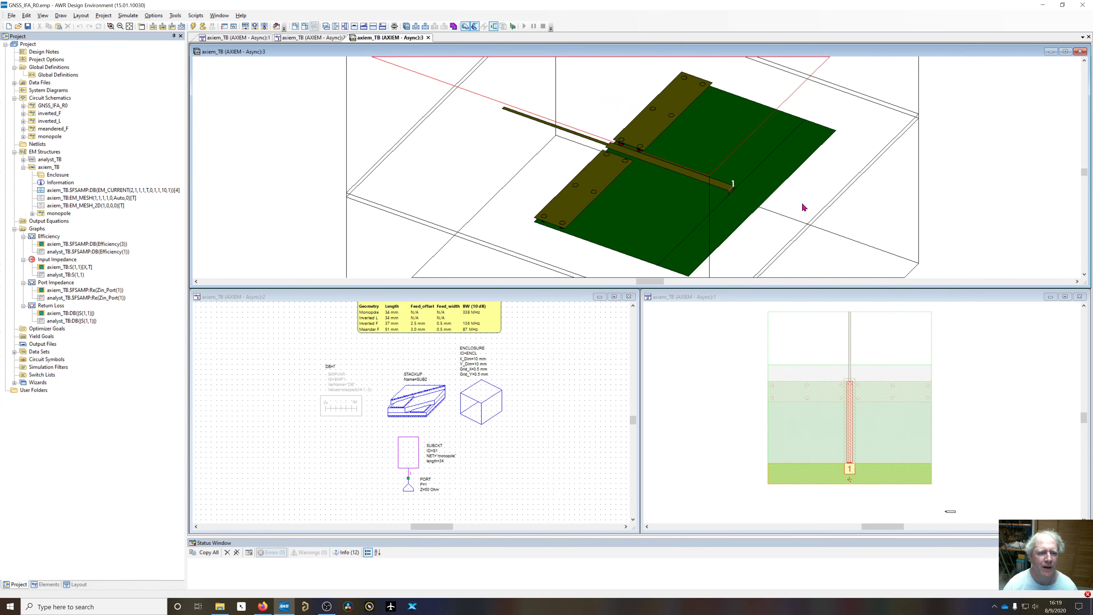
drag(803, 208, 727, 190)
Open the geometry rules of the SPPM1 shape preprocessor in the axiem_TB layout
click(671, 430)
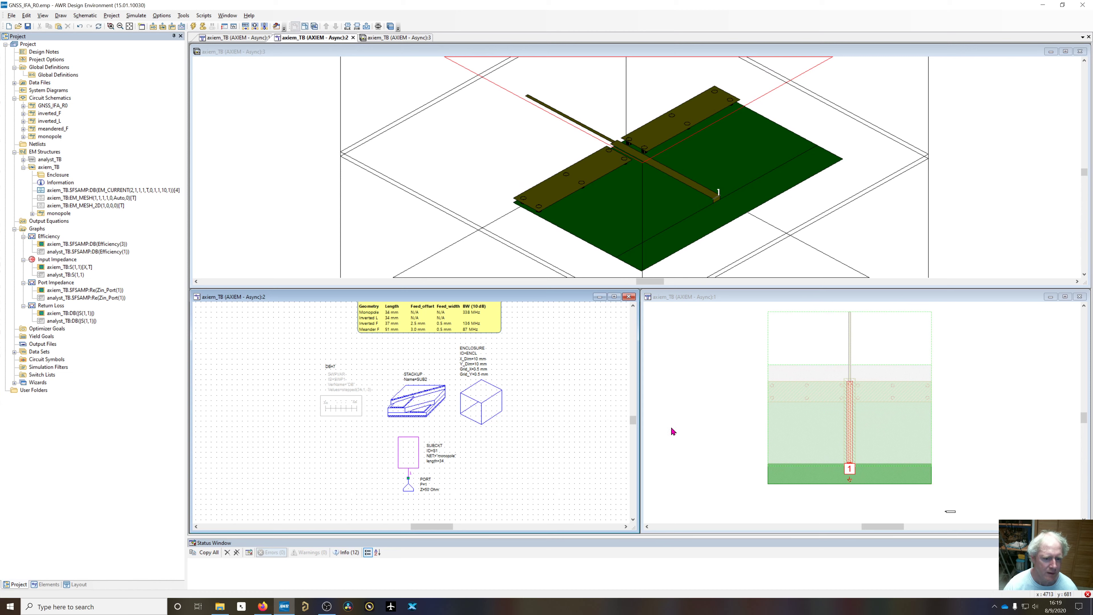
scroll(939, 464, up, 2)
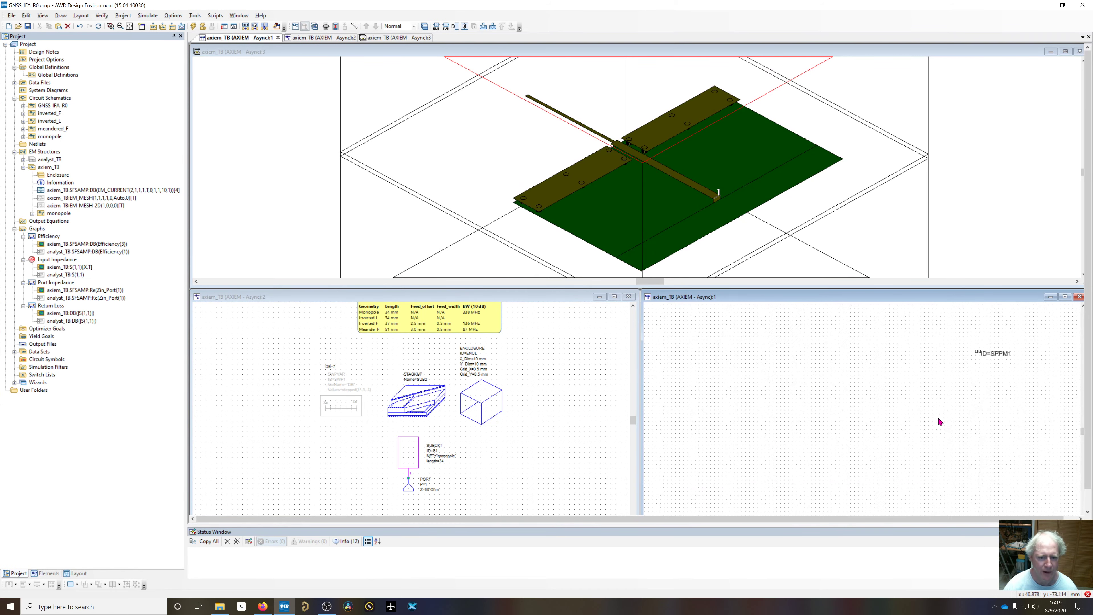
scroll(999, 440, up, 1)
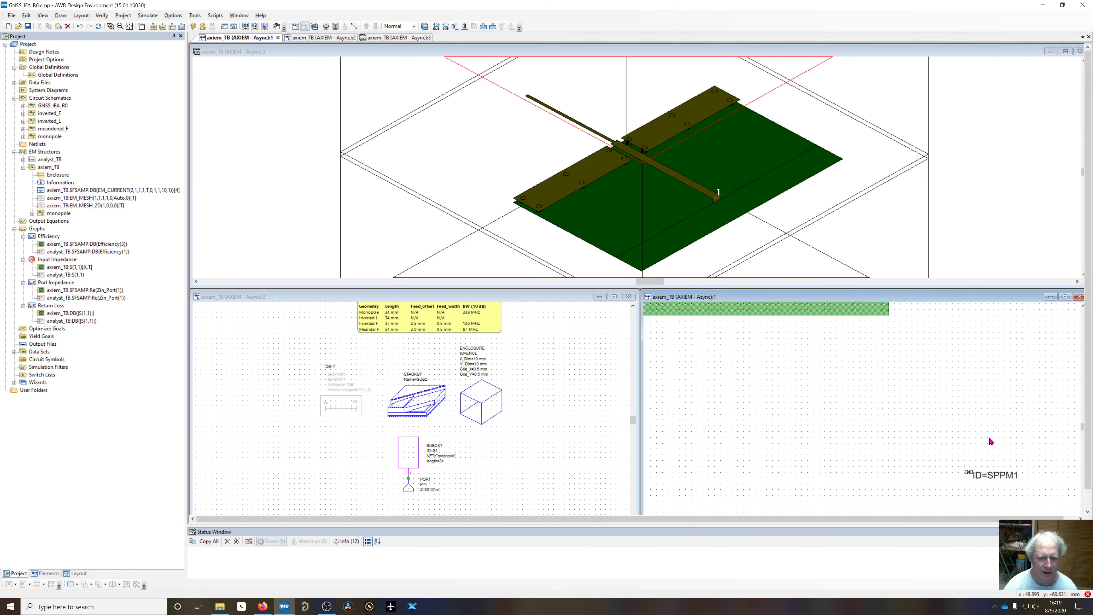
right_click(972, 475)
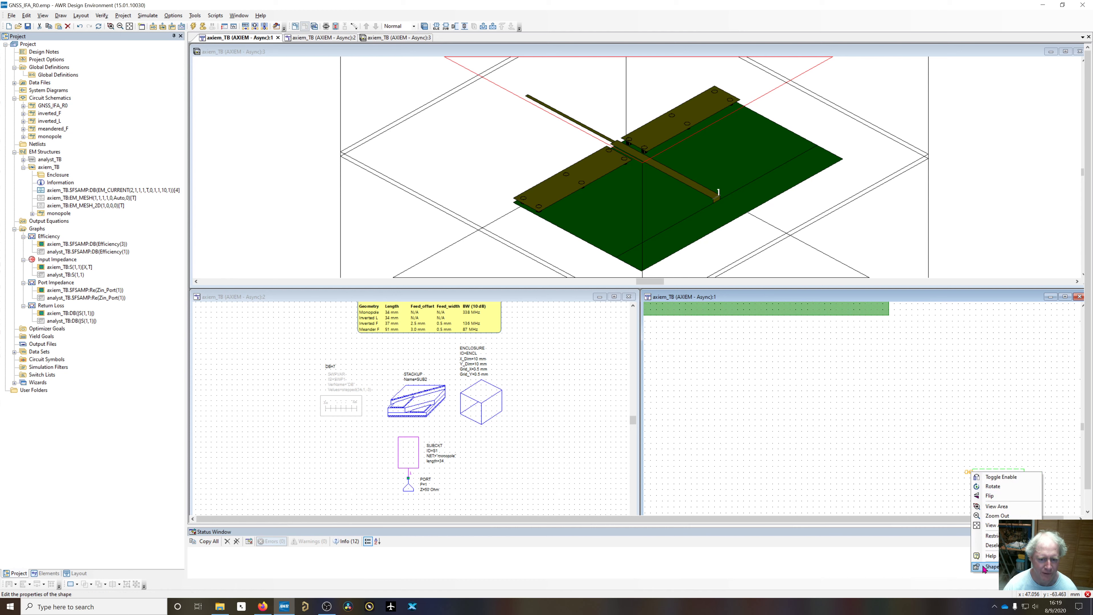
click(989, 567)
click(667, 332)
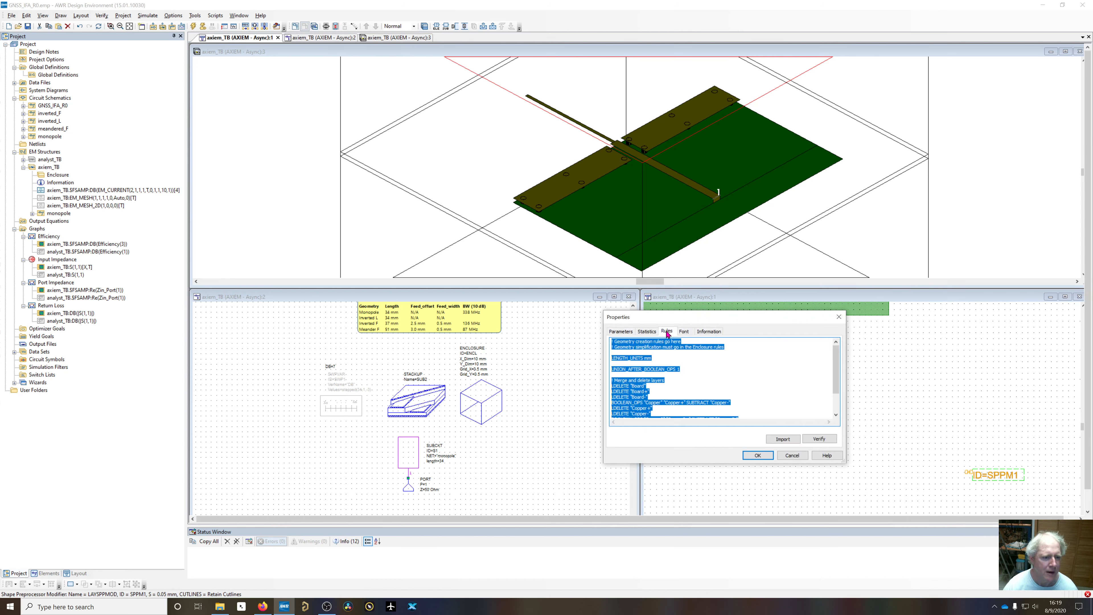
Highlight the LDELETE rules for the Board layers, read the copper BOOLEAN_OPS rules, and leave the SPPM1 properties without changes
click(653, 354)
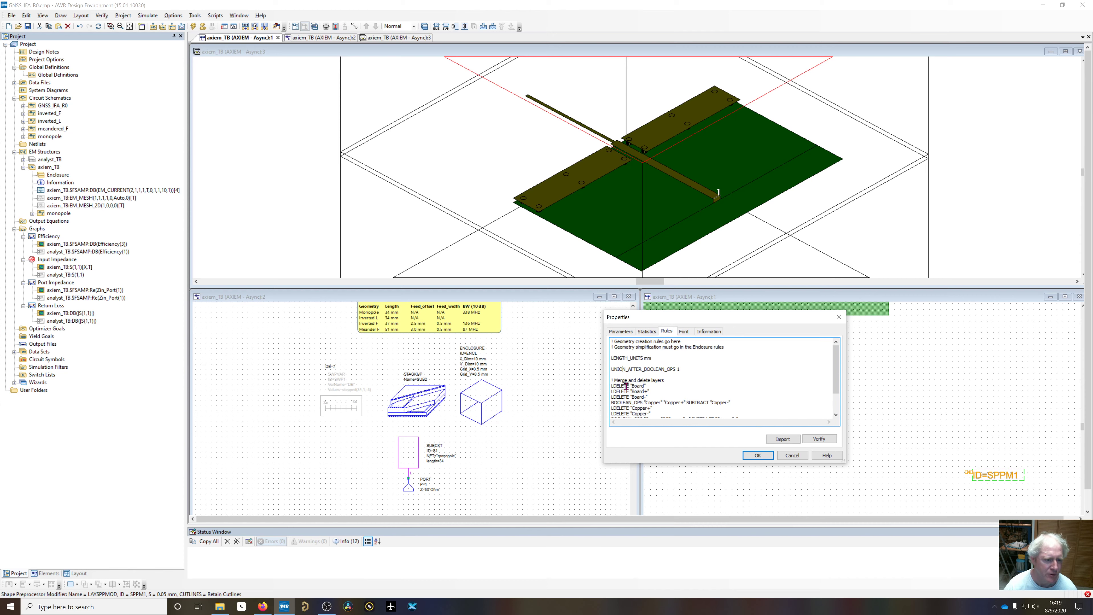
drag(610, 385, 649, 397)
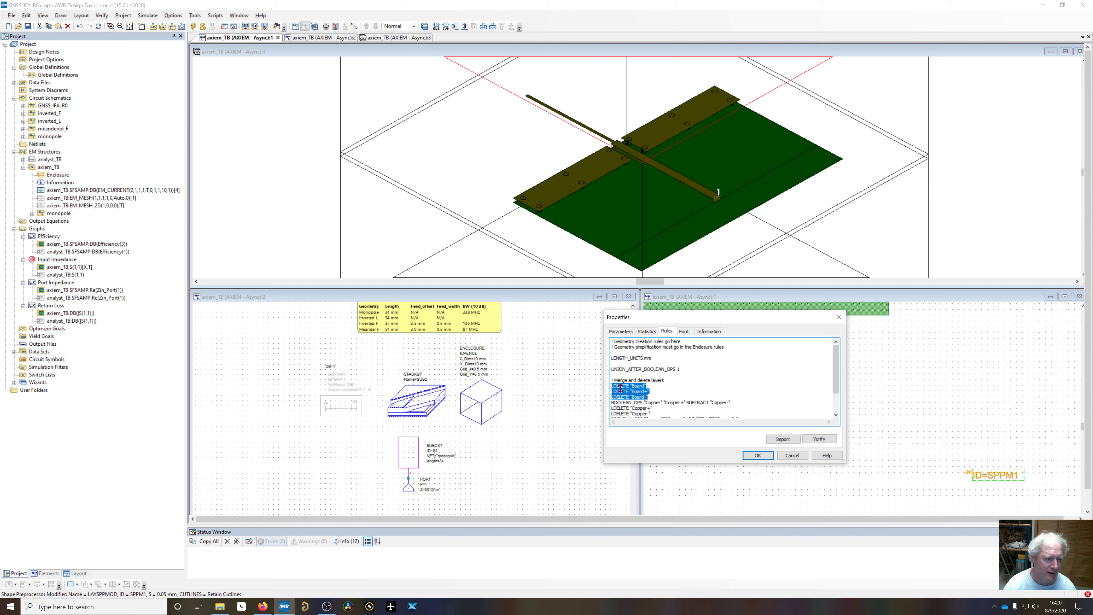
click(645, 398)
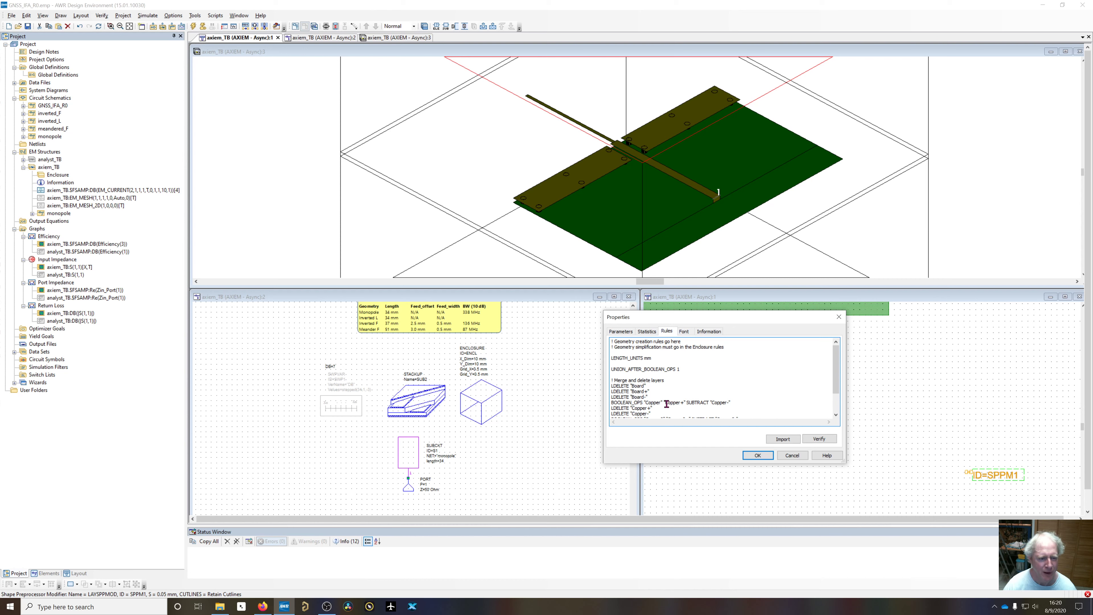
scroll(663, 401, down, 2)
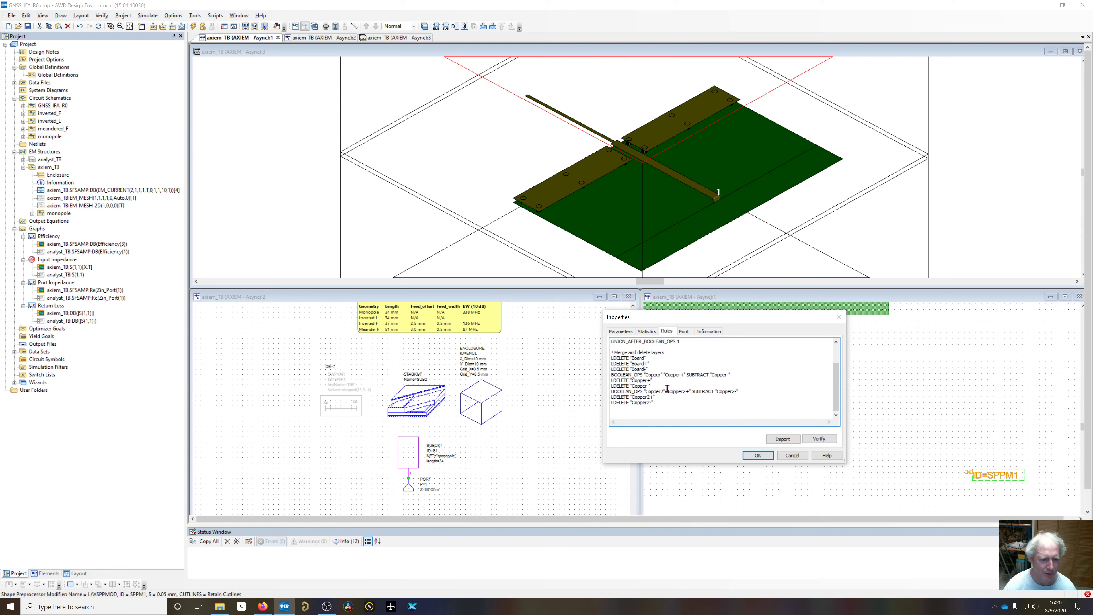
scroll(667, 387, up, 2)
scroll(668, 387, down, 2)
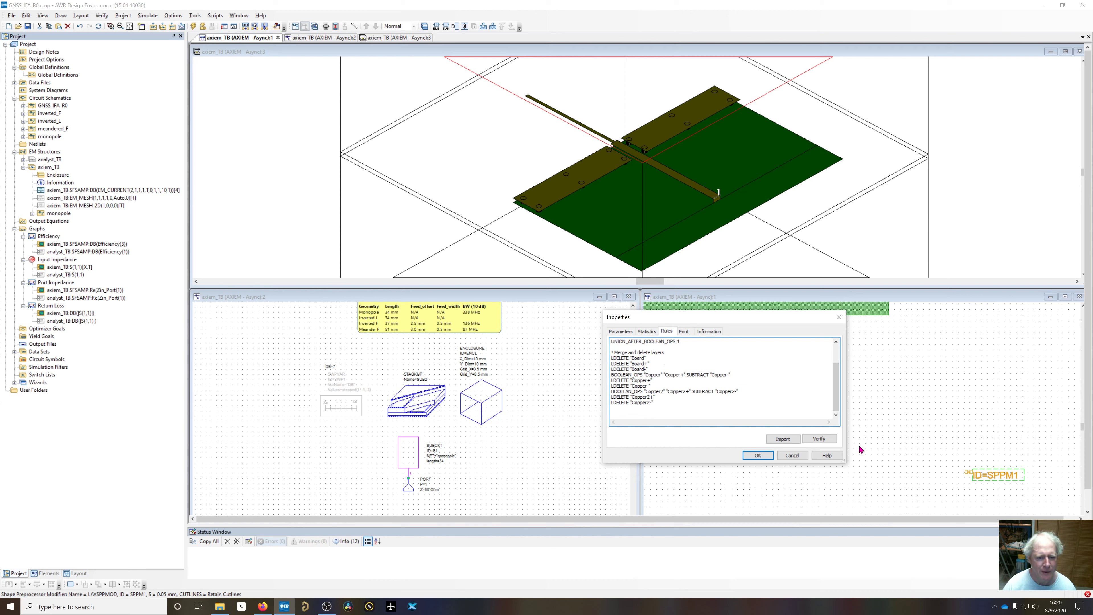
click(792, 455)
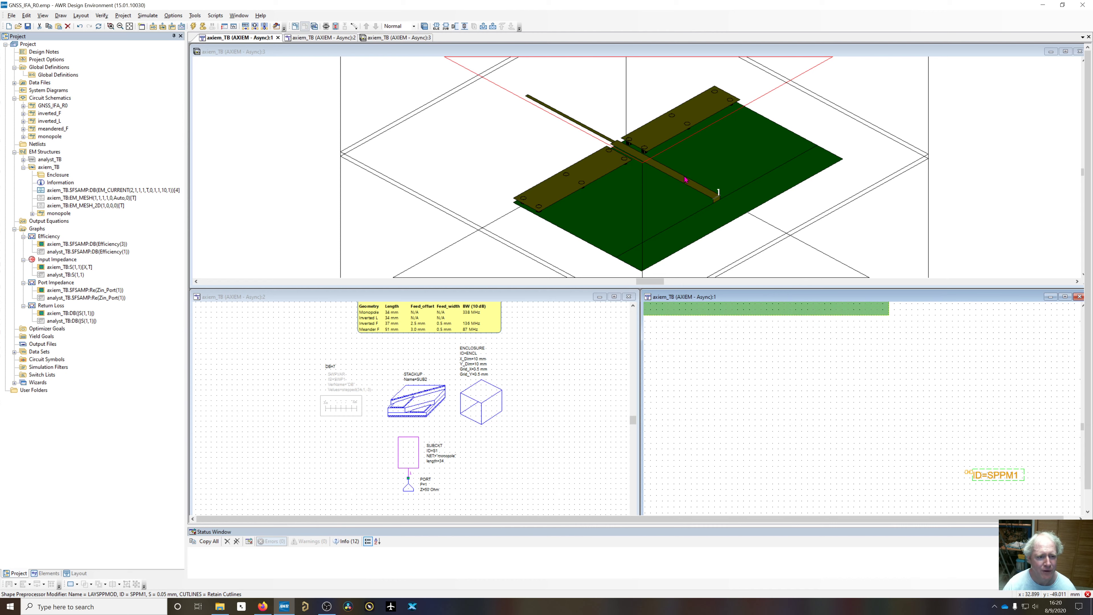
Compare the 3D board geometry with the 2D layout around port 1 and SPPM1, and select the SUB2 stackup in the schematic
drag(686, 179, 714, 211)
scroll(716, 363, up, 1)
scroll(716, 363, up, 2)
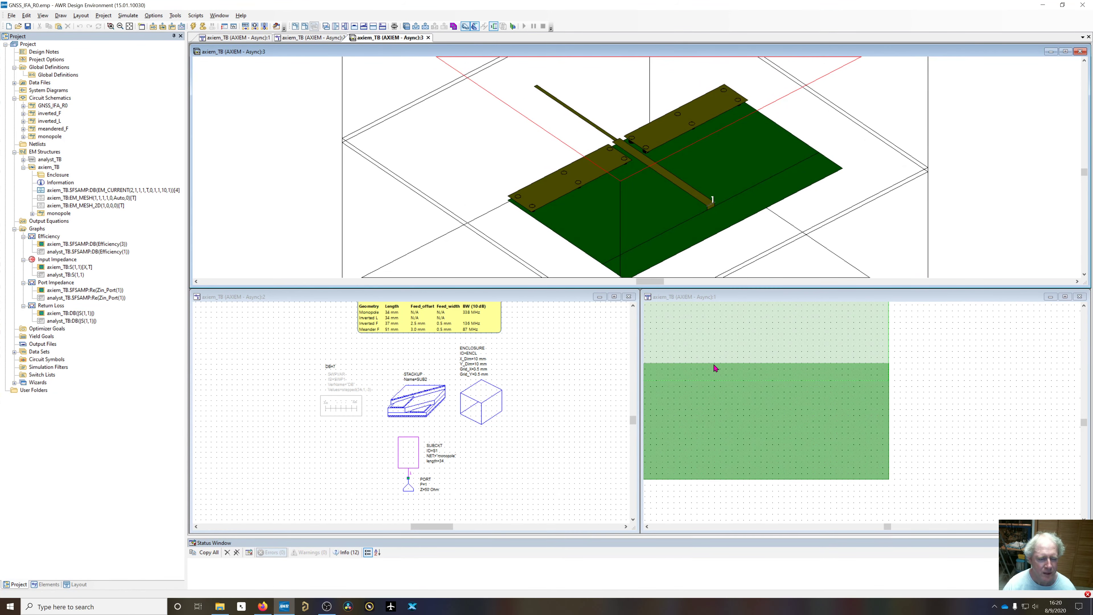
scroll(926, 510, down, 2)
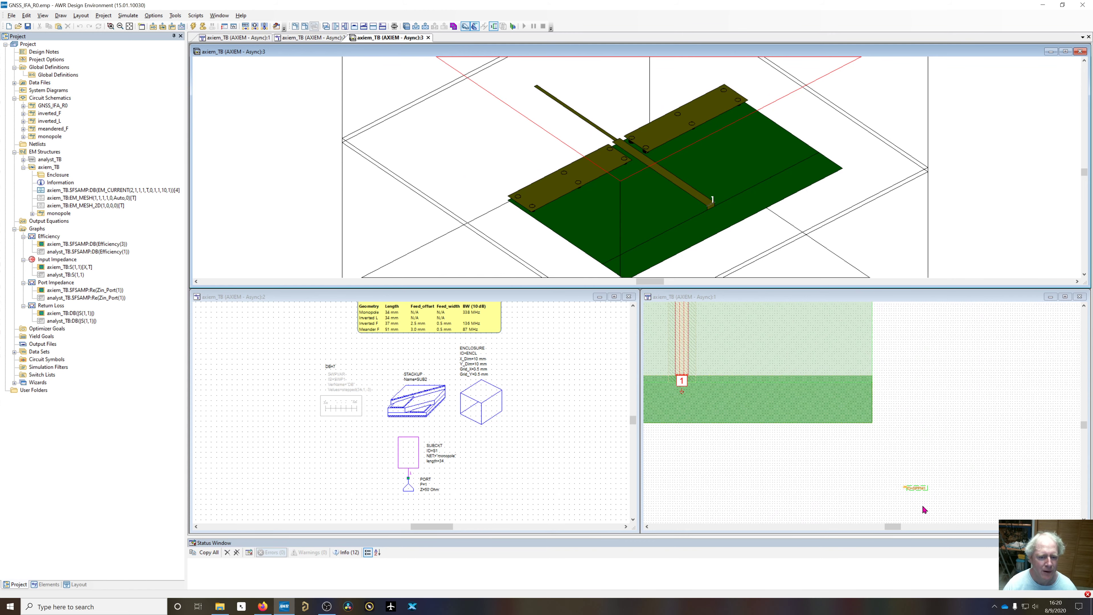
scroll(926, 513, up, 1)
scroll(921, 472, down, 1)
scroll(917, 465, down, 1)
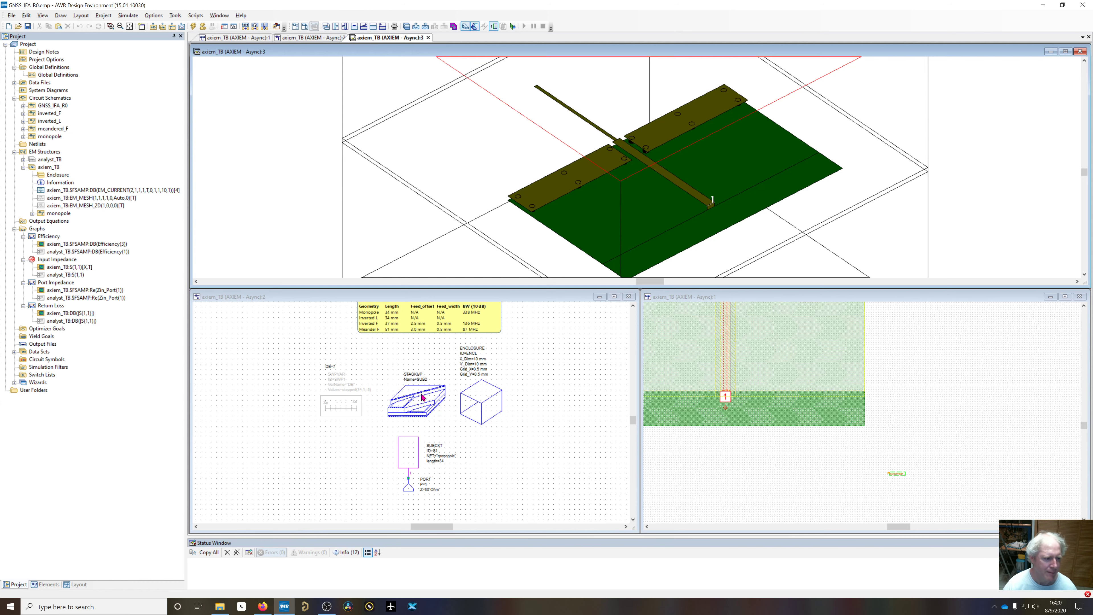
click(418, 396)
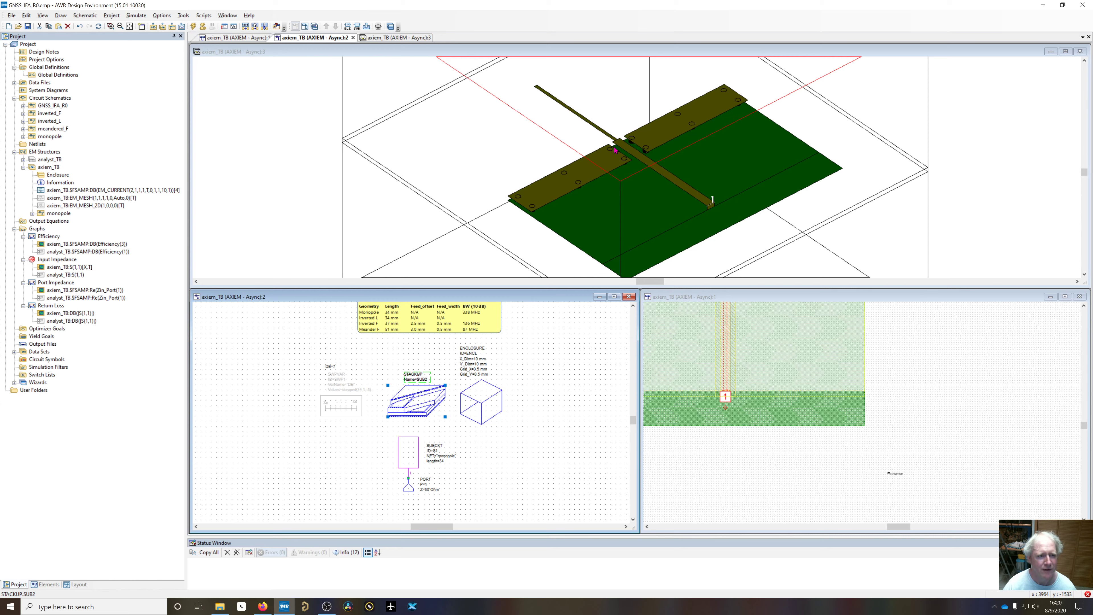
click(659, 148)
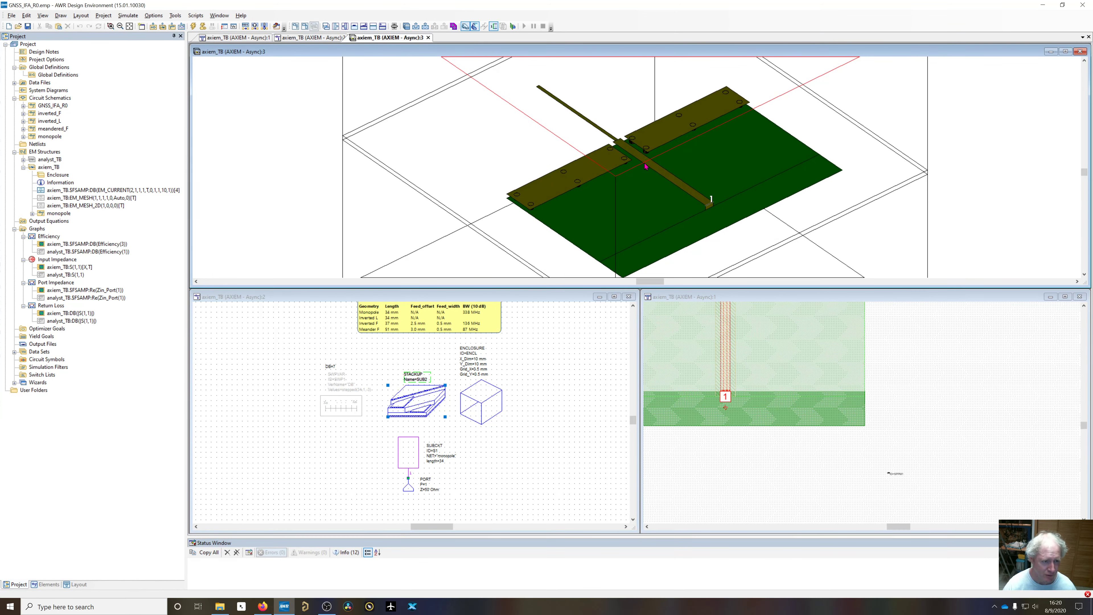
Display the simulation mesh on the axiem_TB 3D layout and compare it with the unmeshed geometry
drag(645, 166, 643, 178)
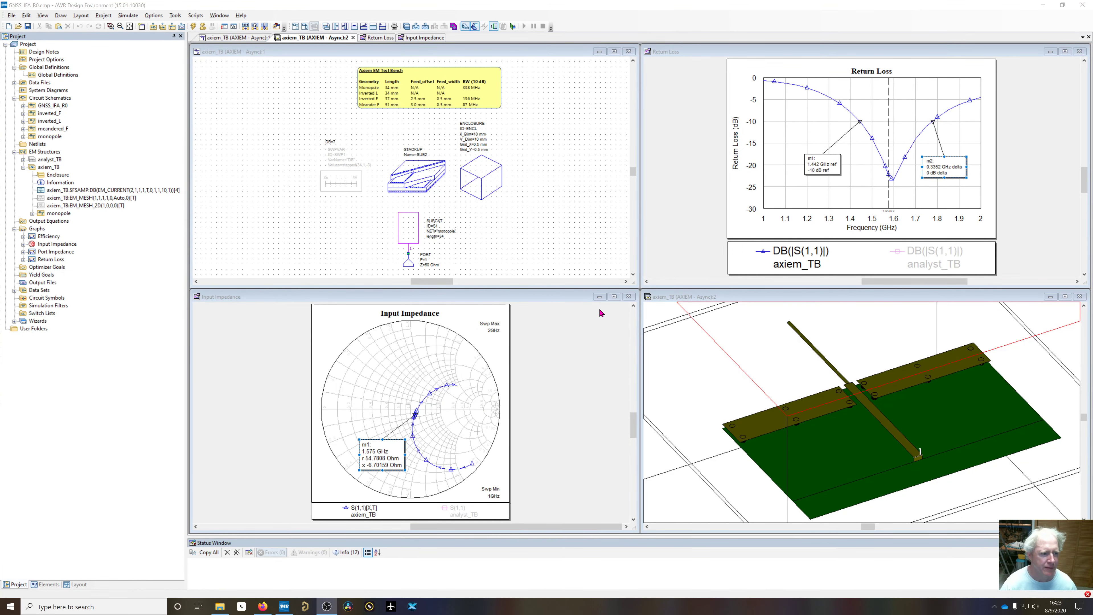
click(752, 362)
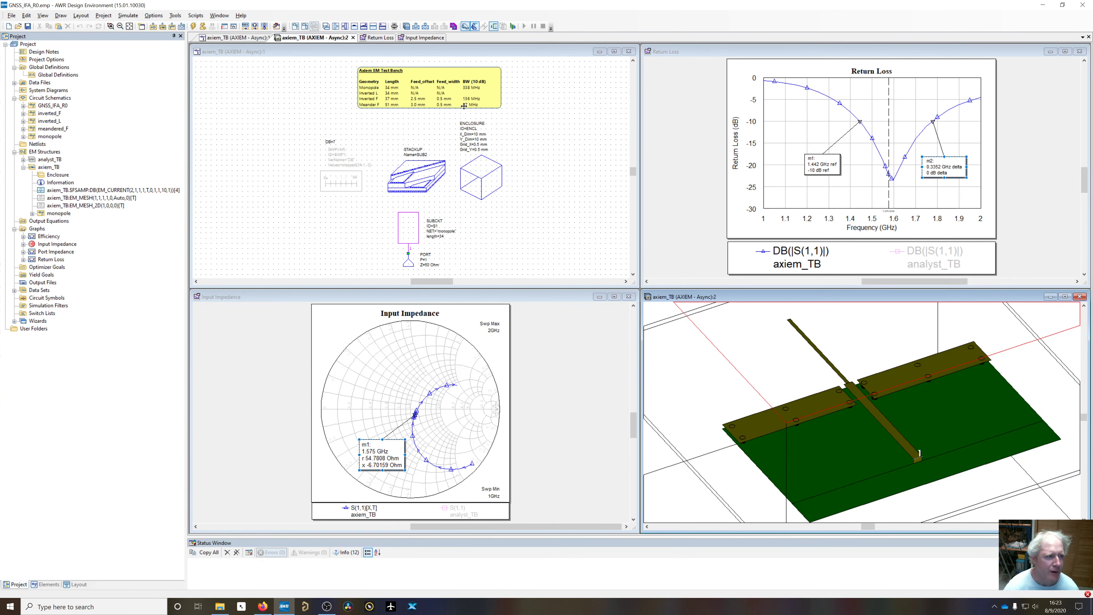
click(425, 26)
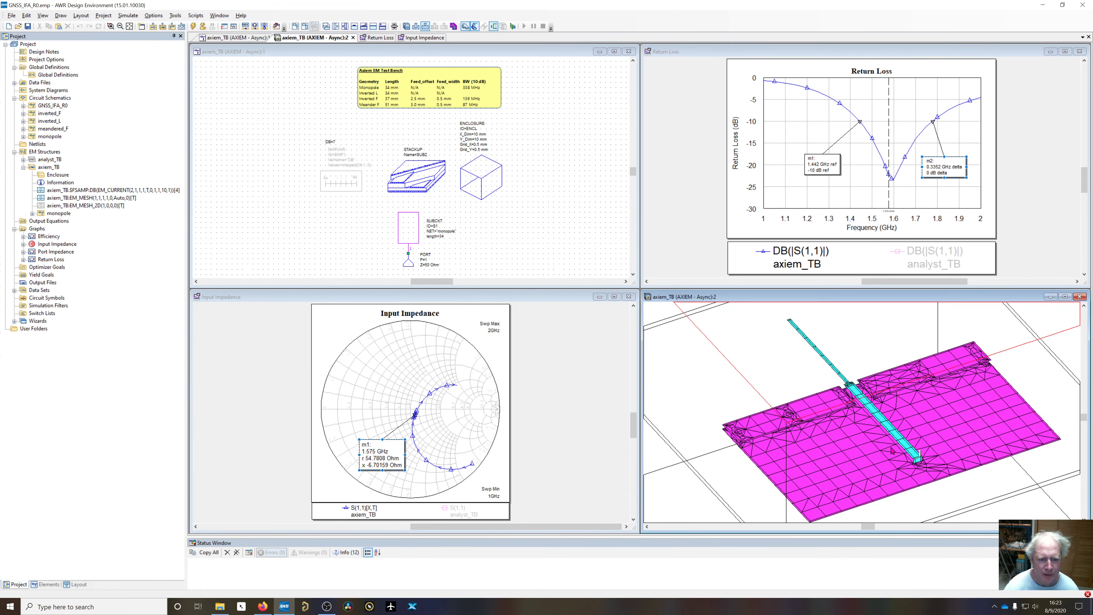
drag(920, 401, 815, 389)
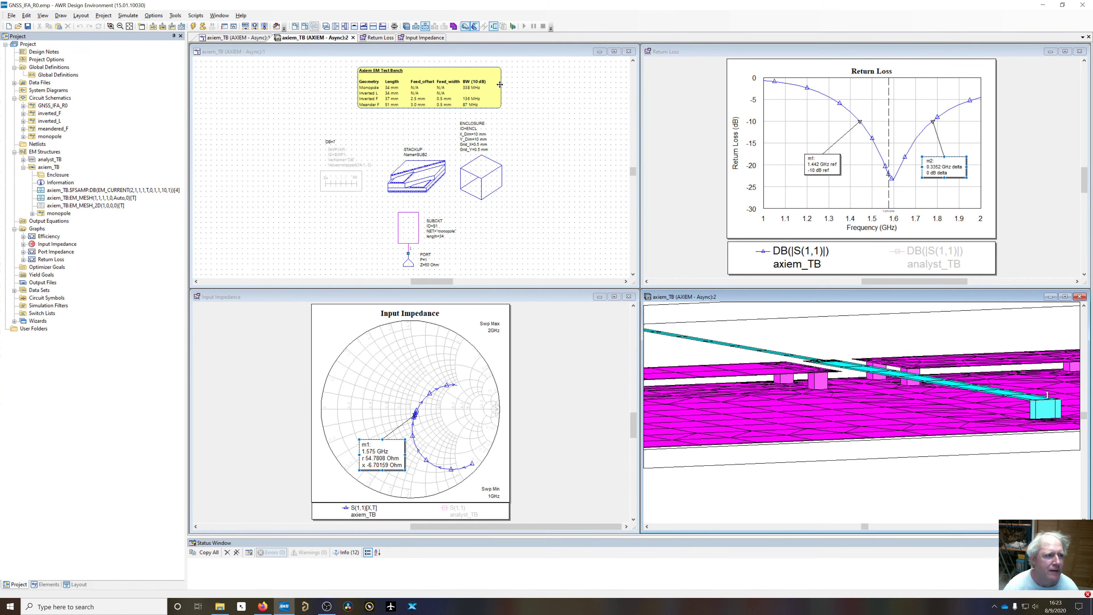
click(426, 25)
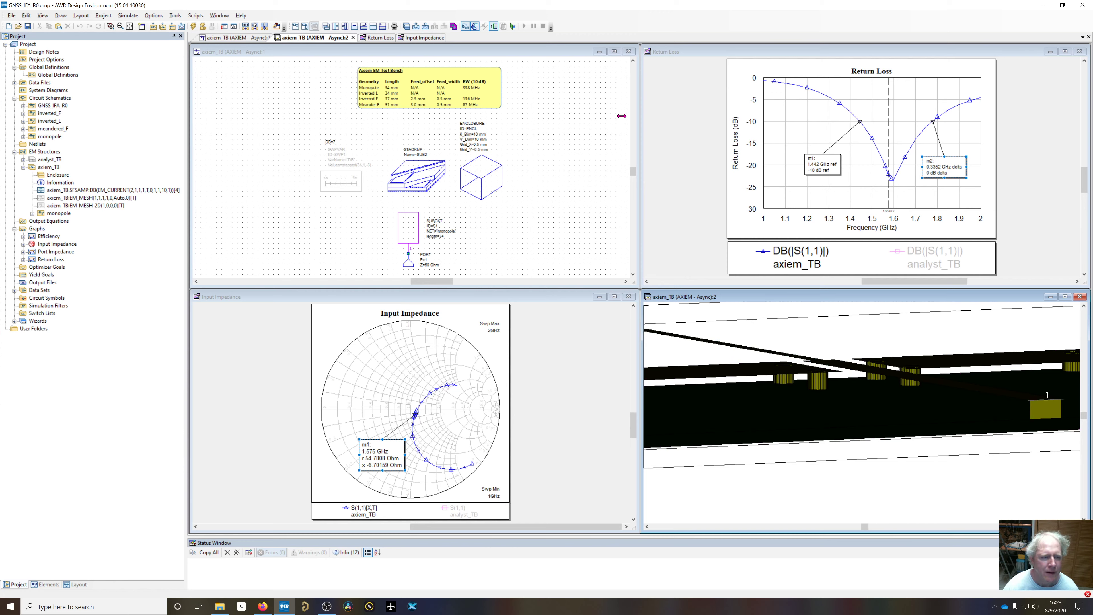
click(425, 26)
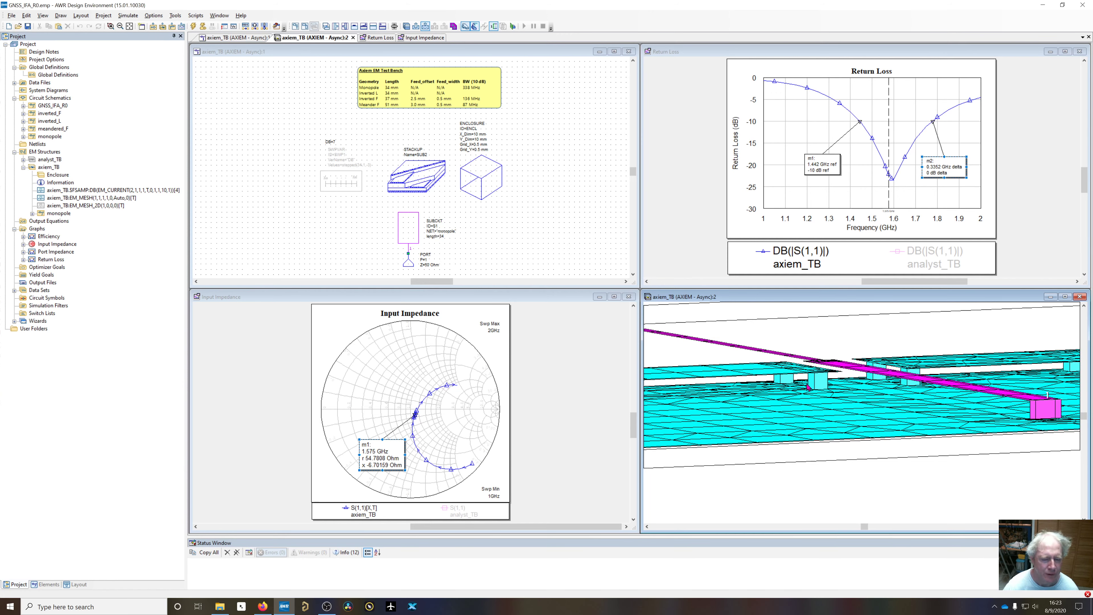
Examine the mesh density along the feed line, the ground plane edges and the monopole in the axiem_TB 3D view
drag(816, 385, 885, 464)
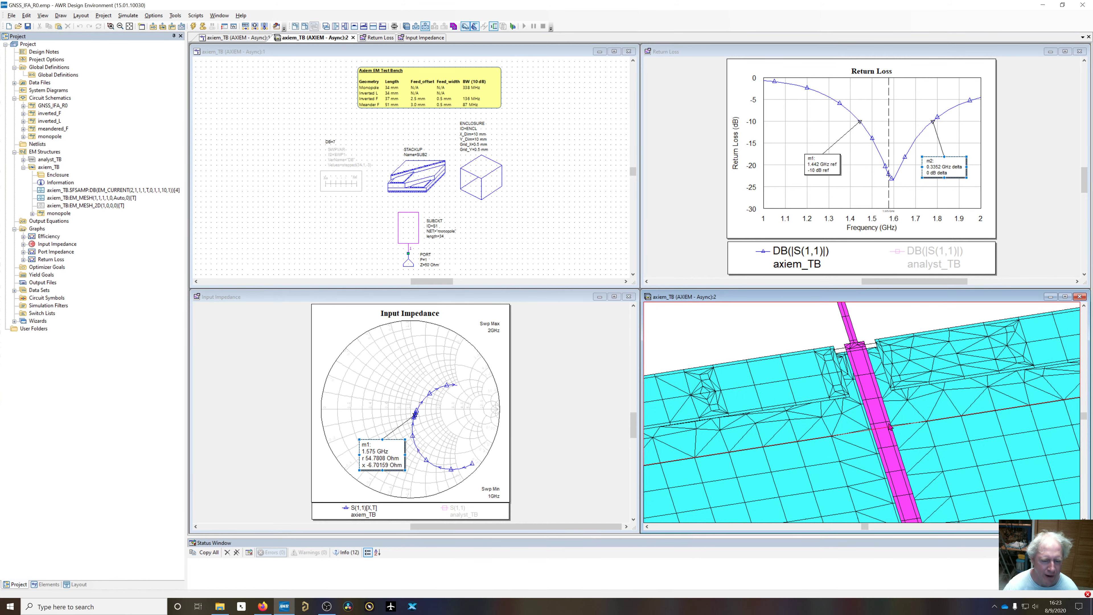
drag(876, 420, 866, 369)
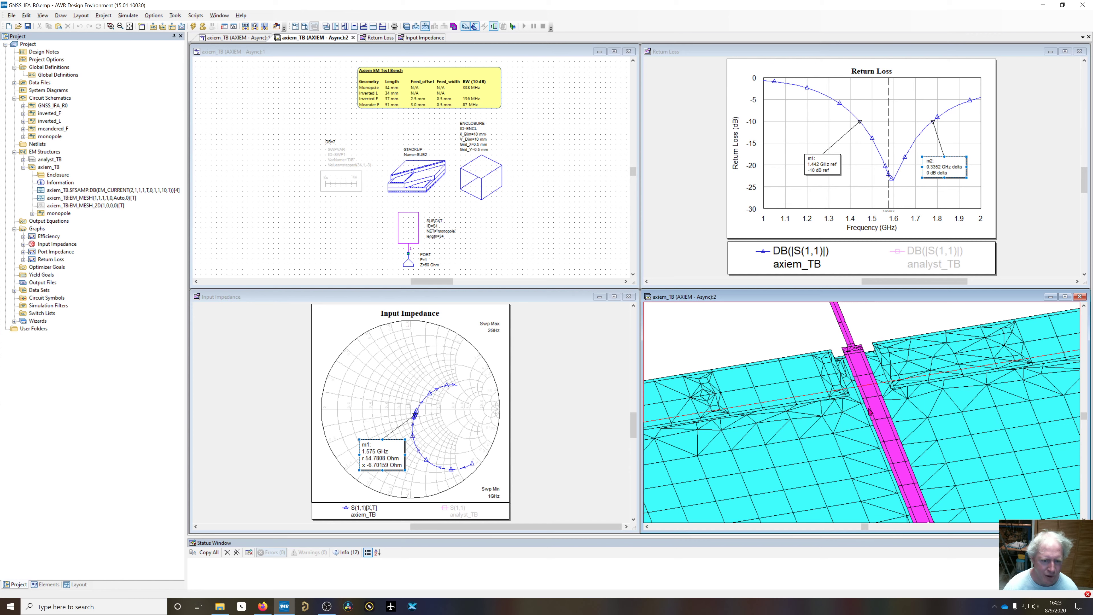
drag(895, 383, 798, 412)
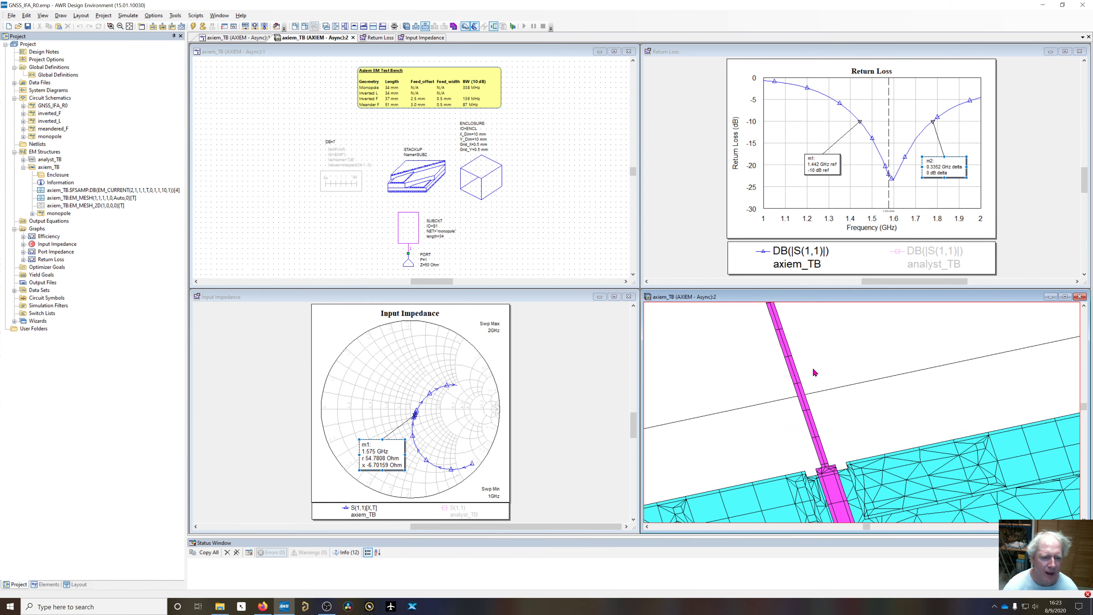
key(super)
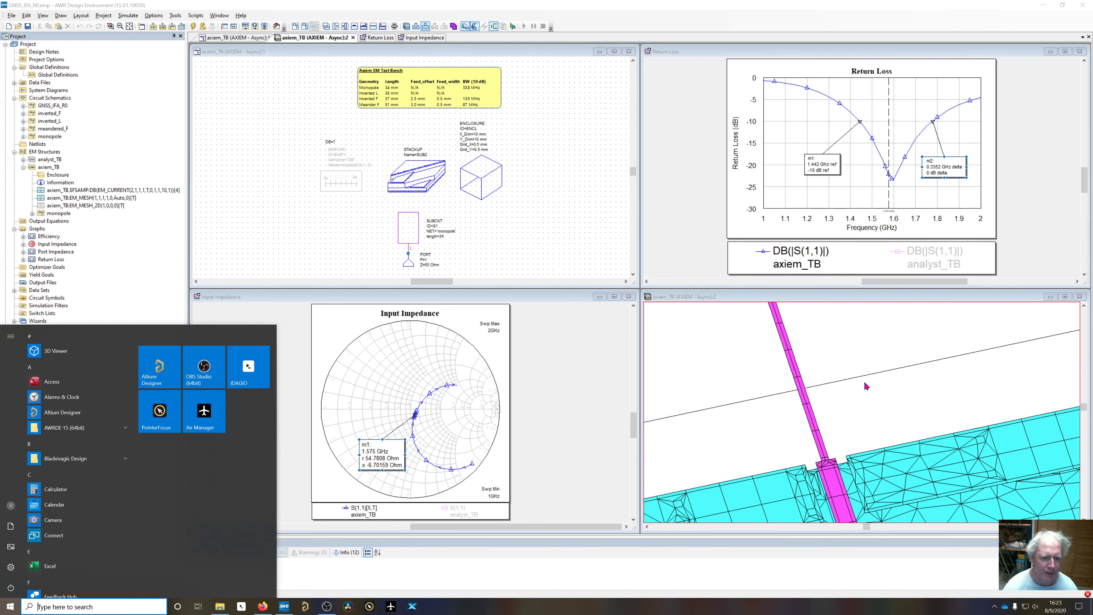
click(802, 383)
scroll(815, 385, down, 3)
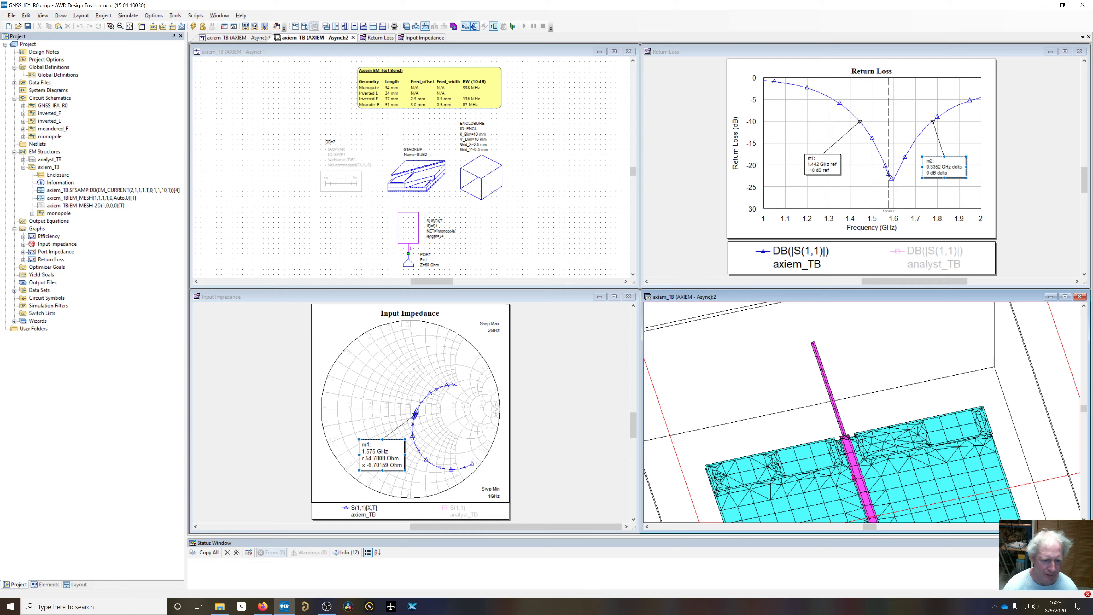
drag(854, 478, 847, 454)
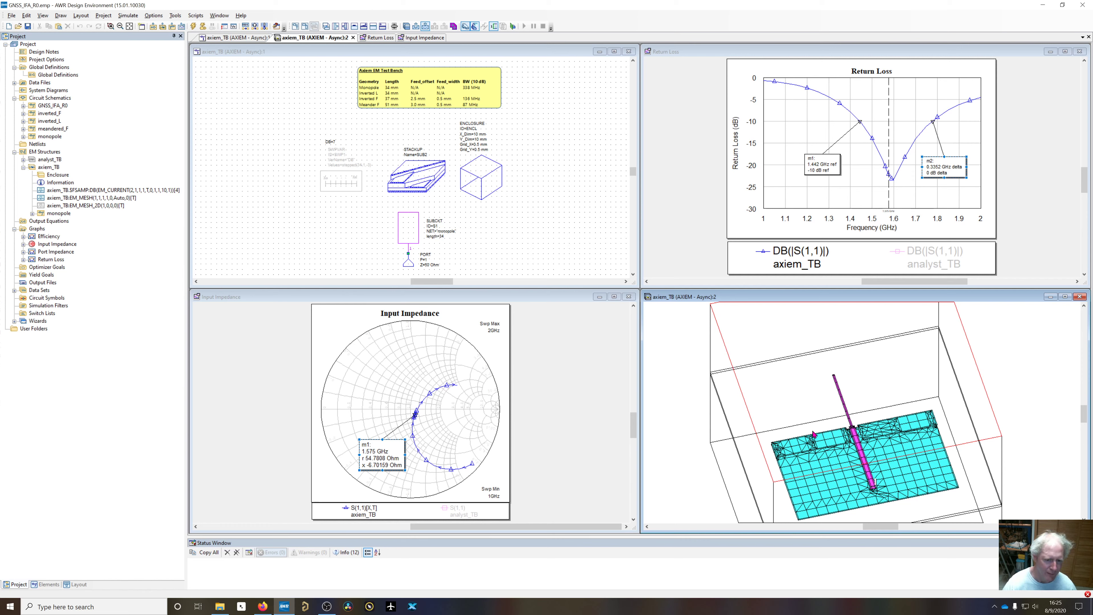
drag(828, 436, 822, 429)
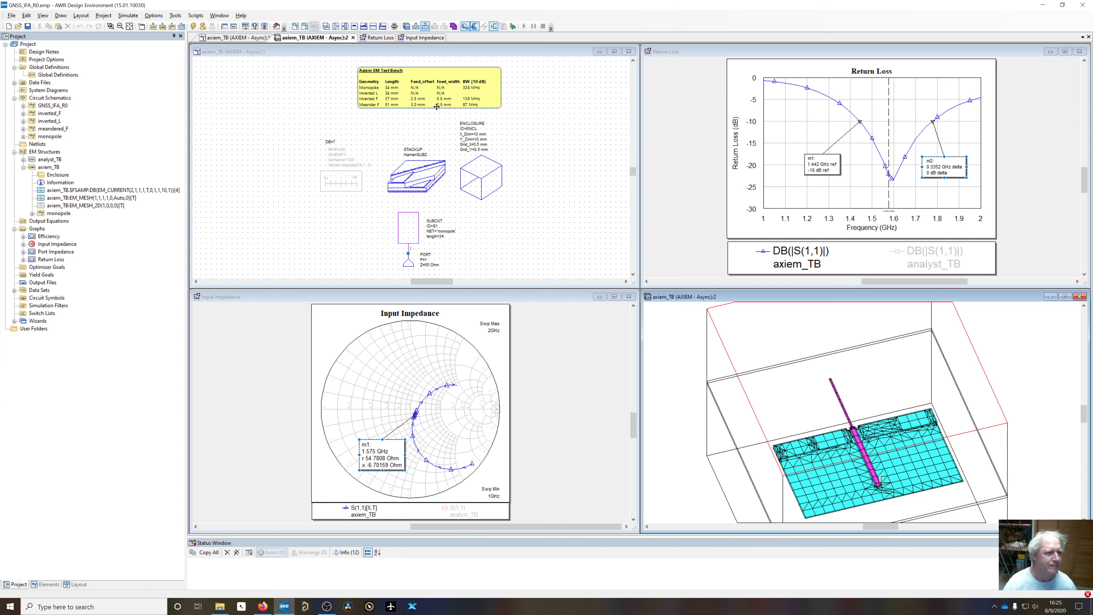
Set the monopole's 10 dB bandwidth to 335 MHz in the Axiem EM Test Bench note
key(alt+Tab)
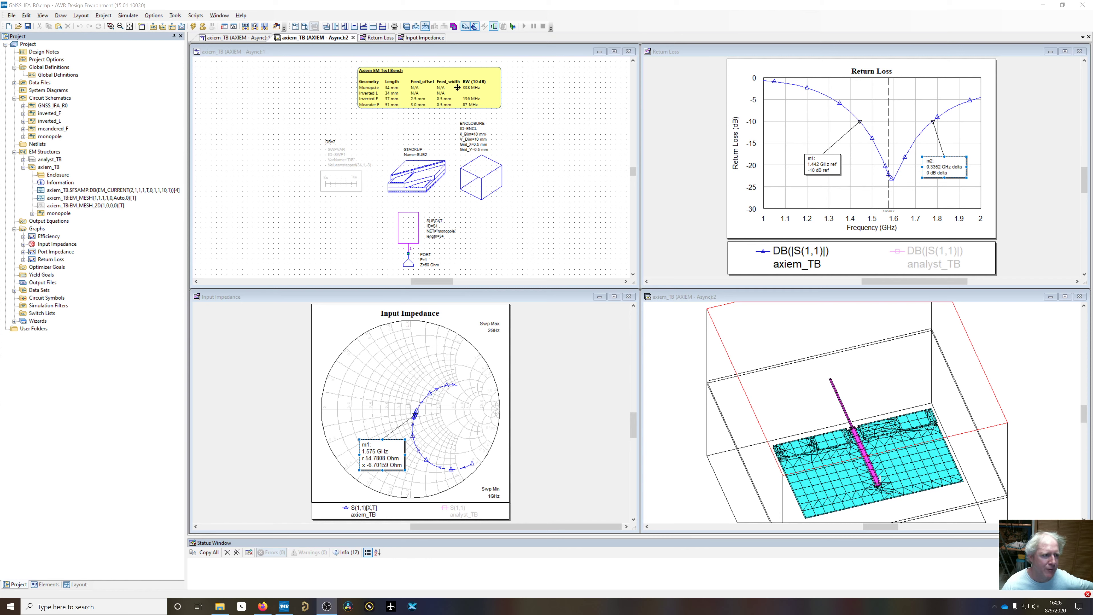
double_click(469, 88)
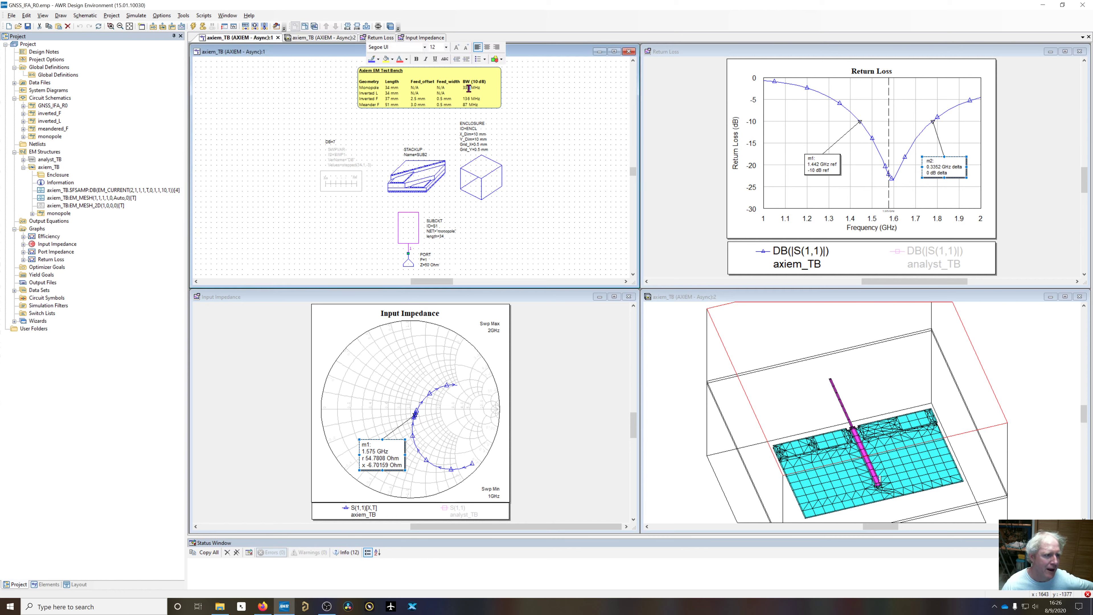
click(541, 97)
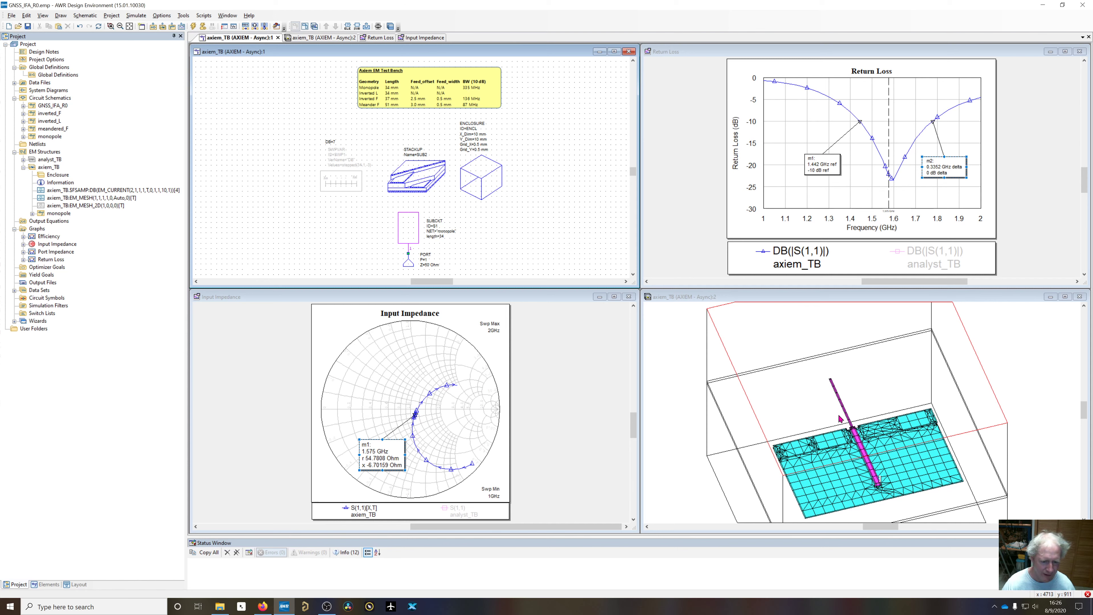
Inspect the meshed monopole from another angle and open the Efficiency graph
mouse_move(857, 417)
mouse_down()
mouse_move(883, 379)
mouse_move(873, 409)
mouse_move(867, 401)
mouse_up()
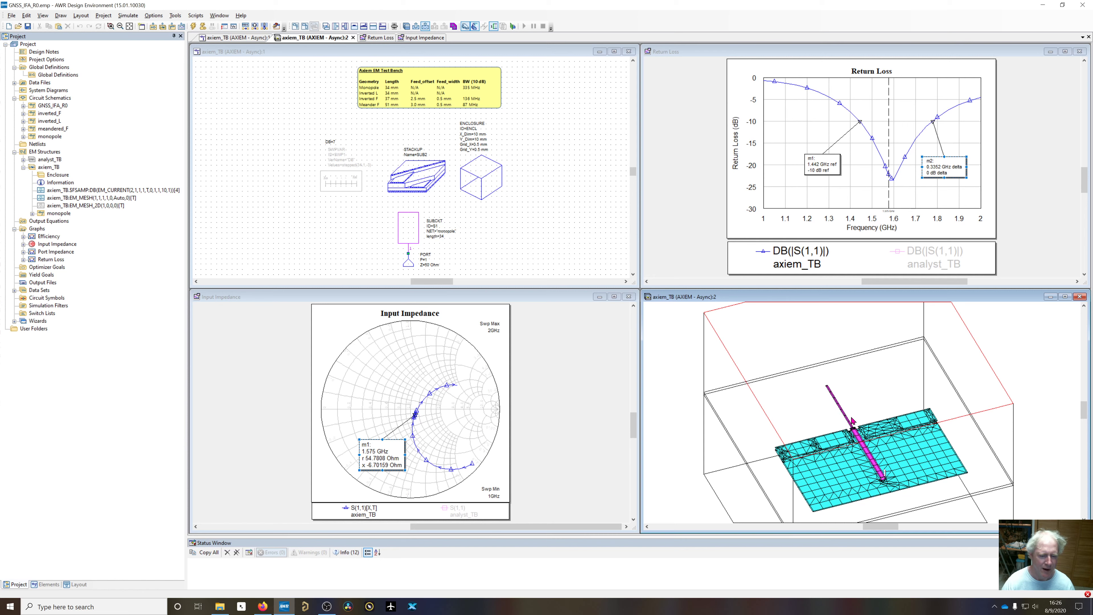
drag(847, 463, 856, 434)
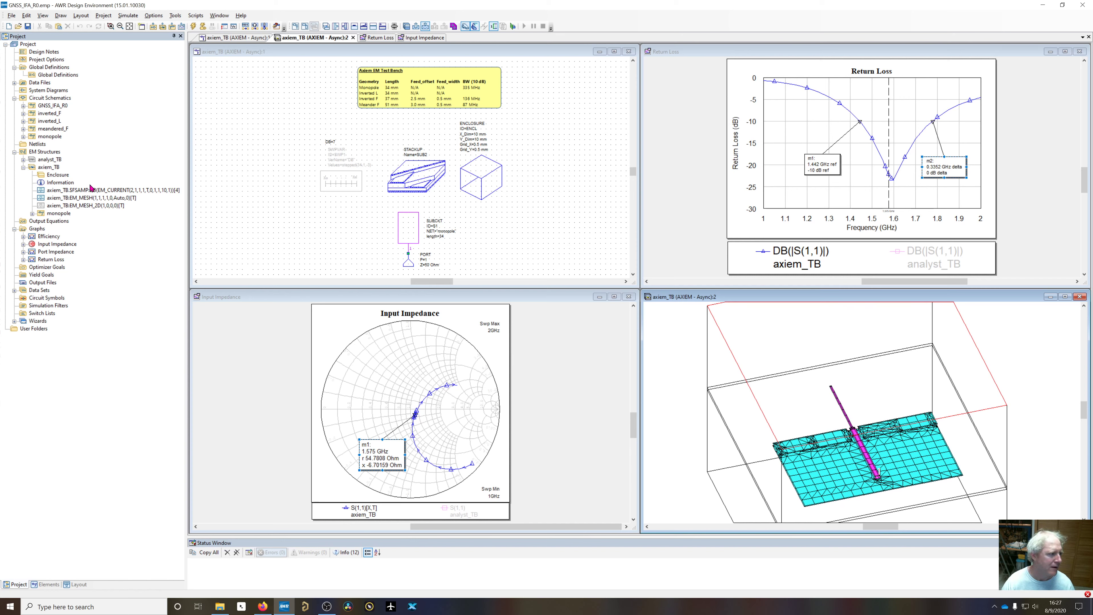
double_click(49, 236)
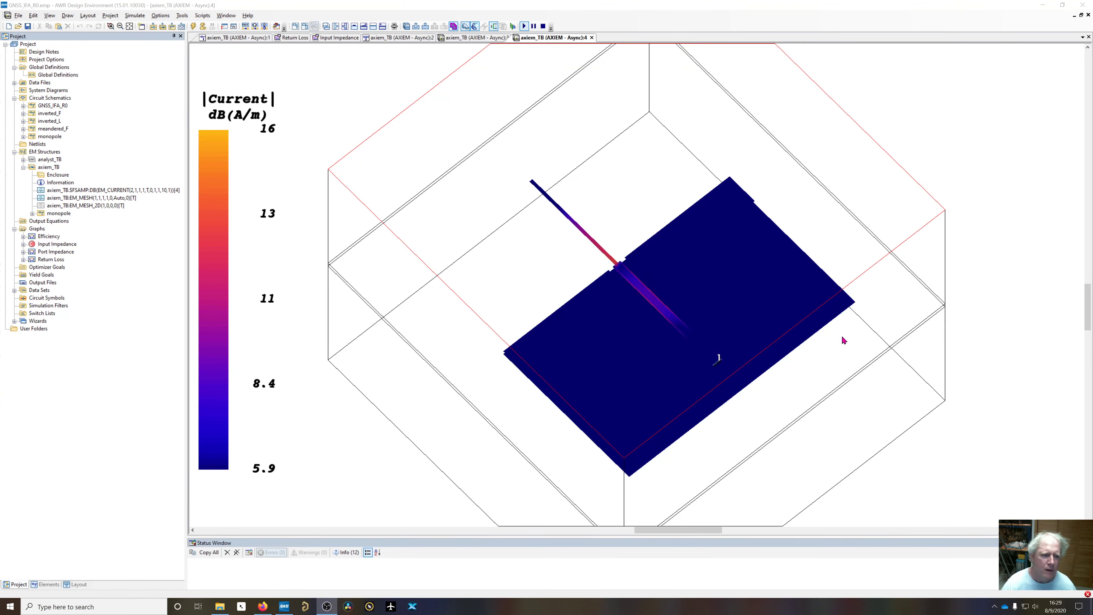
Review the sweep frequency choices of axiem_TB's EM_CURRENT annotation, keeping the frequency at 1.58 GHz
drag(844, 337, 720, 332)
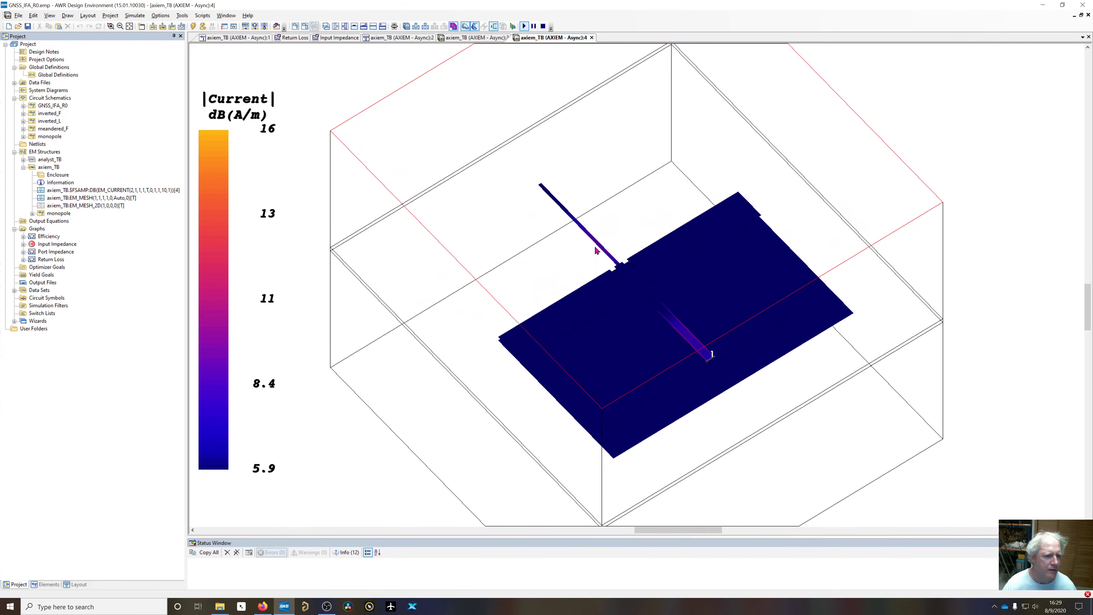
double_click(101, 190)
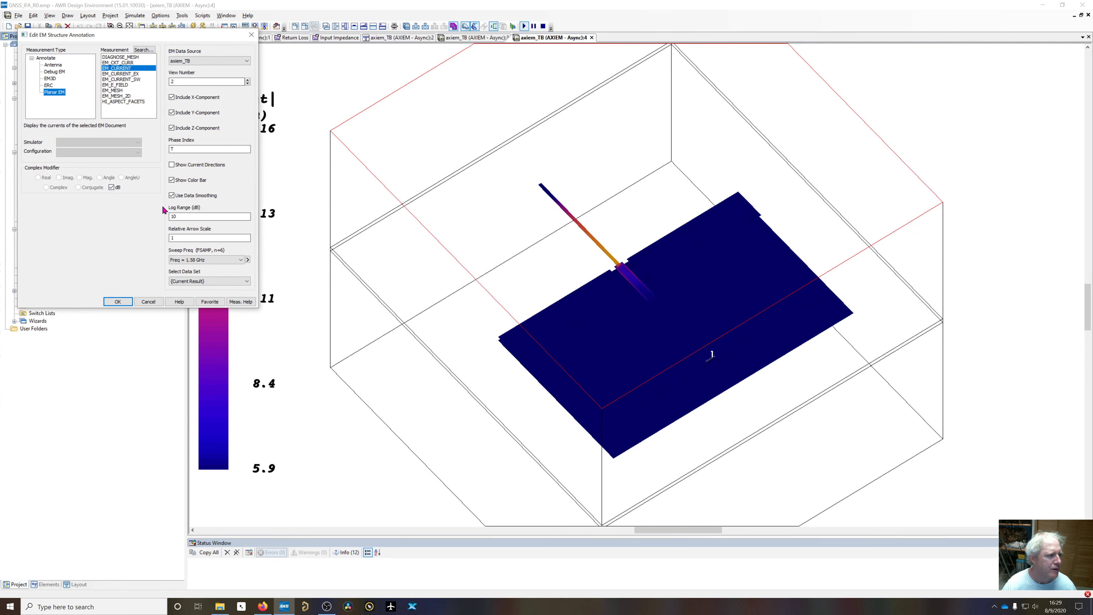
click(248, 260)
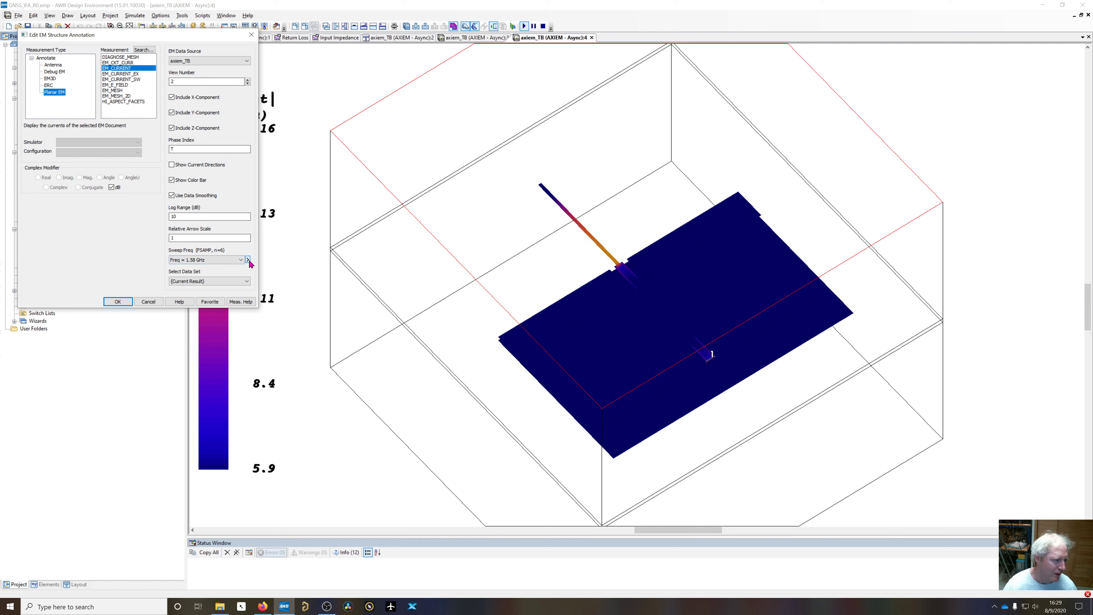
click(240, 261)
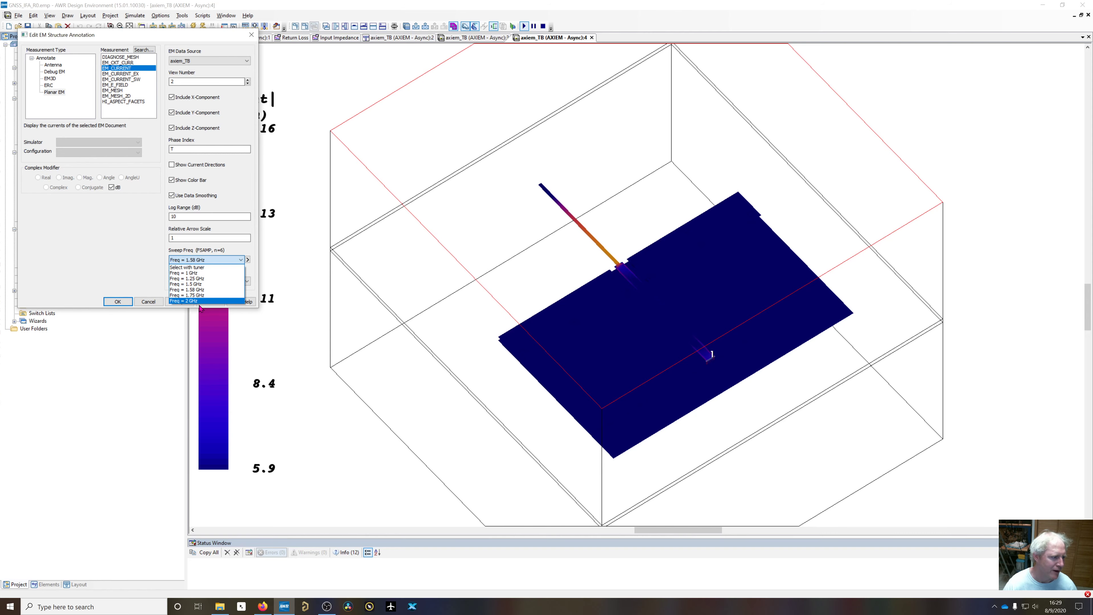
click(138, 262)
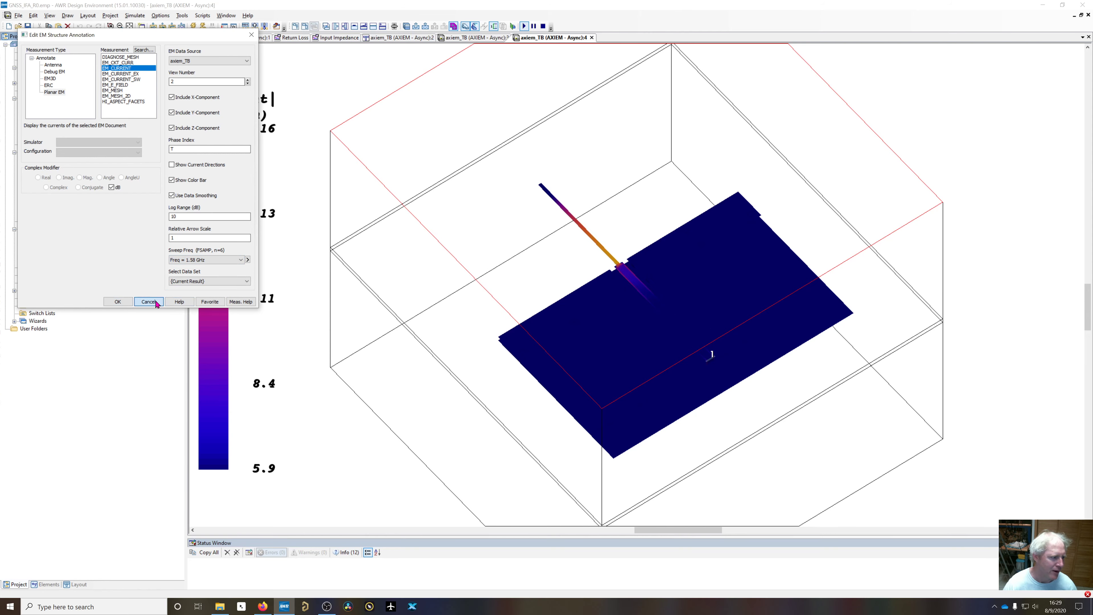
click(117, 301)
Examine the animated current distribution along the feed line and the monopole arm up close in 3D
mouse_move(671, 298)
mouse_down()
mouse_move(630, 325)
mouse_move(640, 306)
mouse_up()
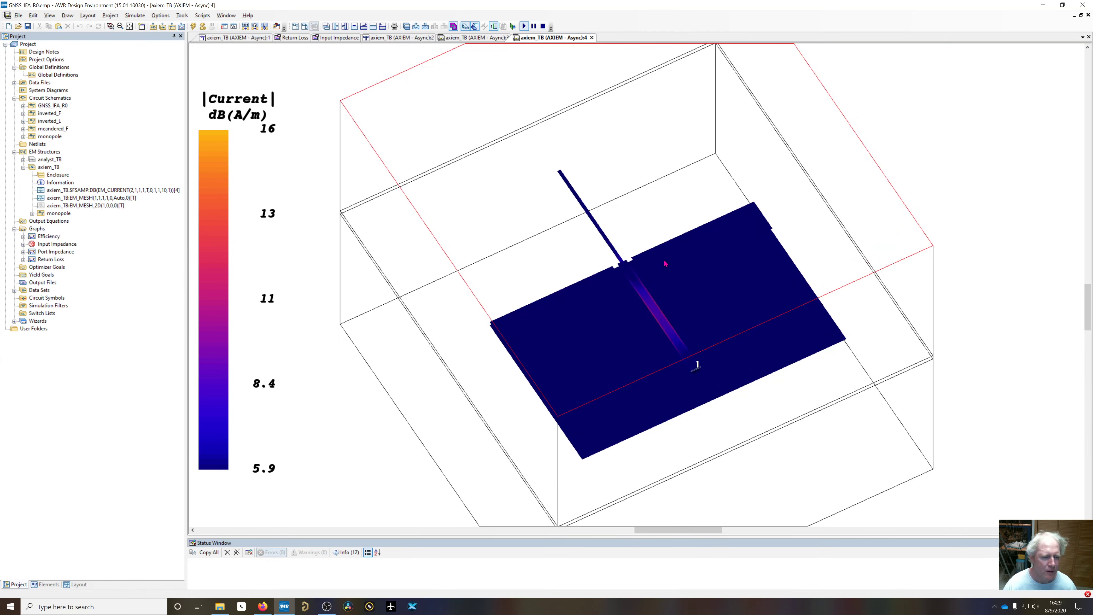
scroll(671, 305, up, 5)
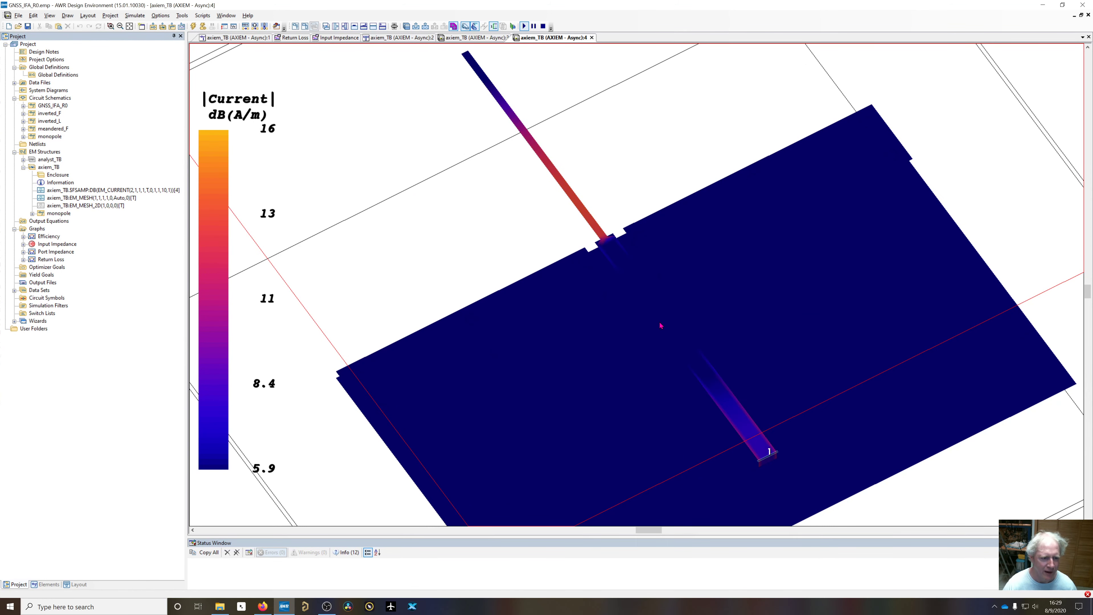
drag(633, 272, 620, 256)
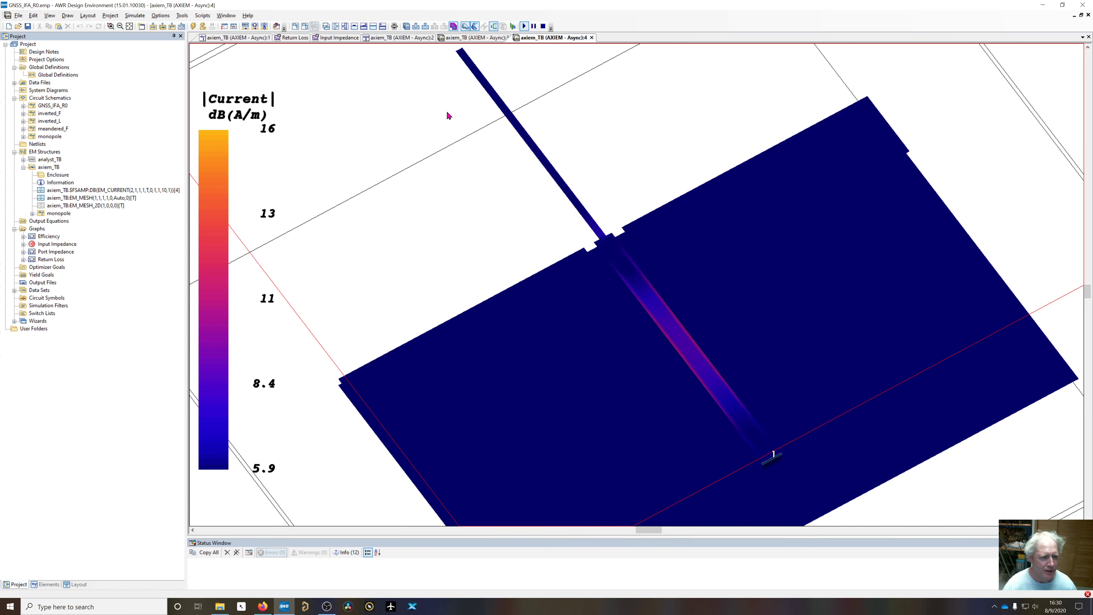
drag(651, 282, 636, 257)
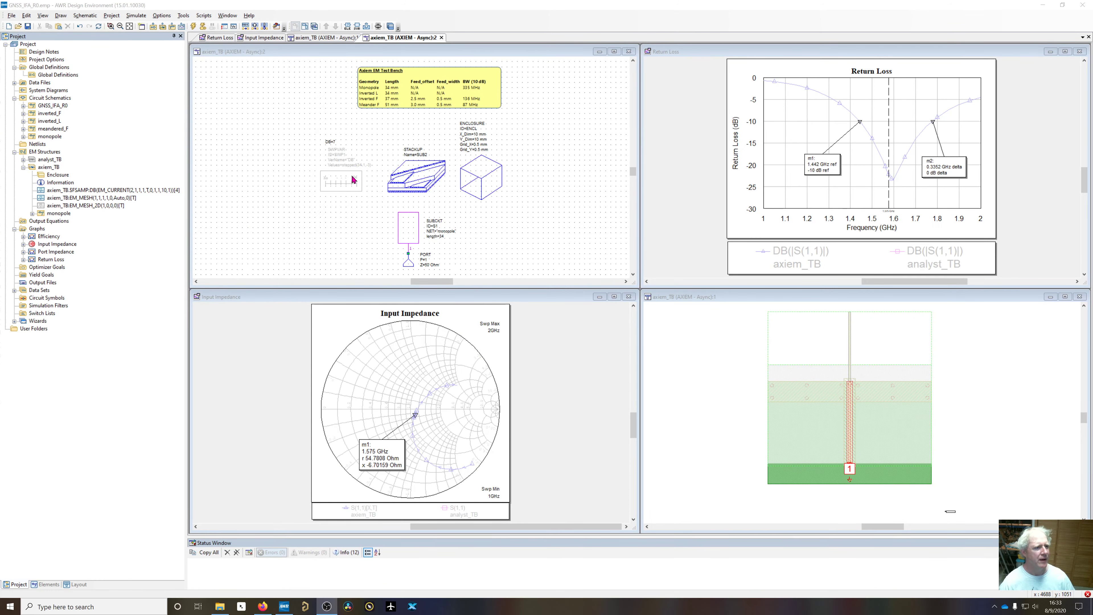
Set the NET of subcircuit S1 in the axiem_TB schematic to "inverted_L"
double_click(444, 231)
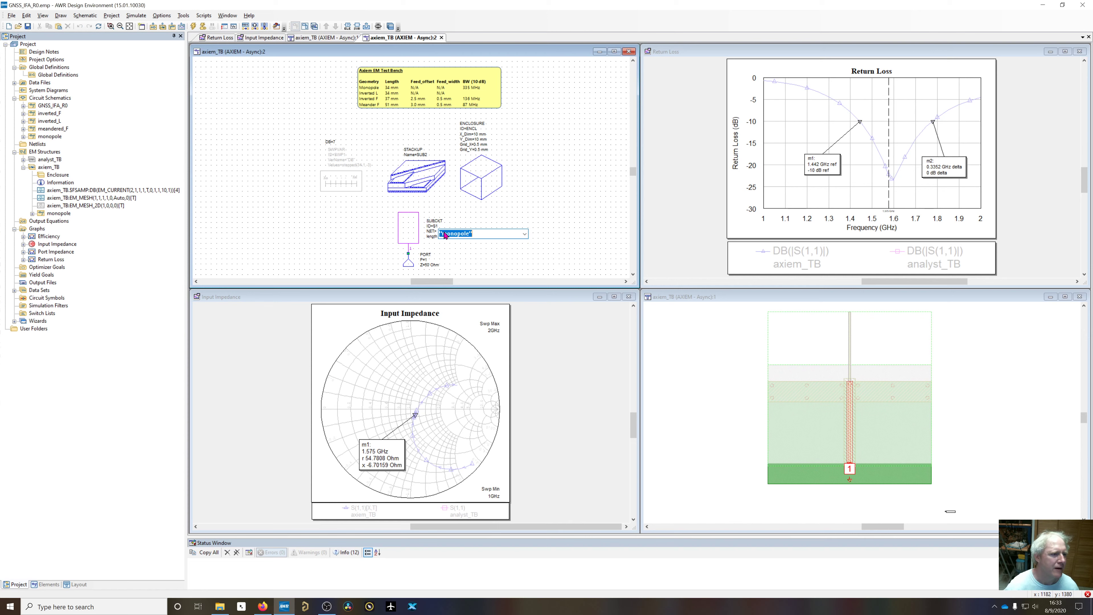
click(525, 233)
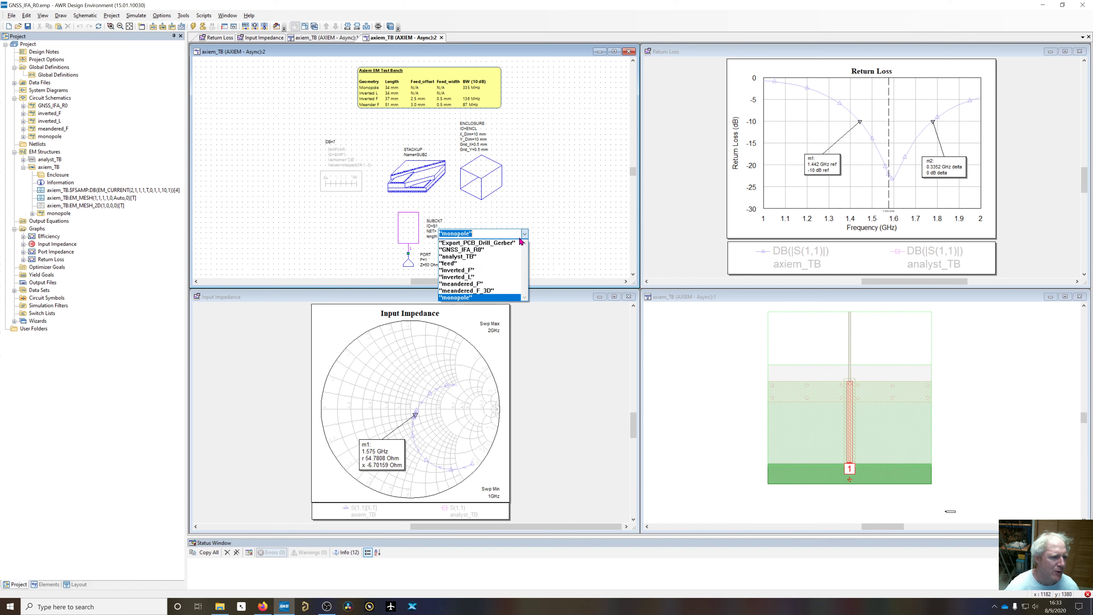
click(477, 279)
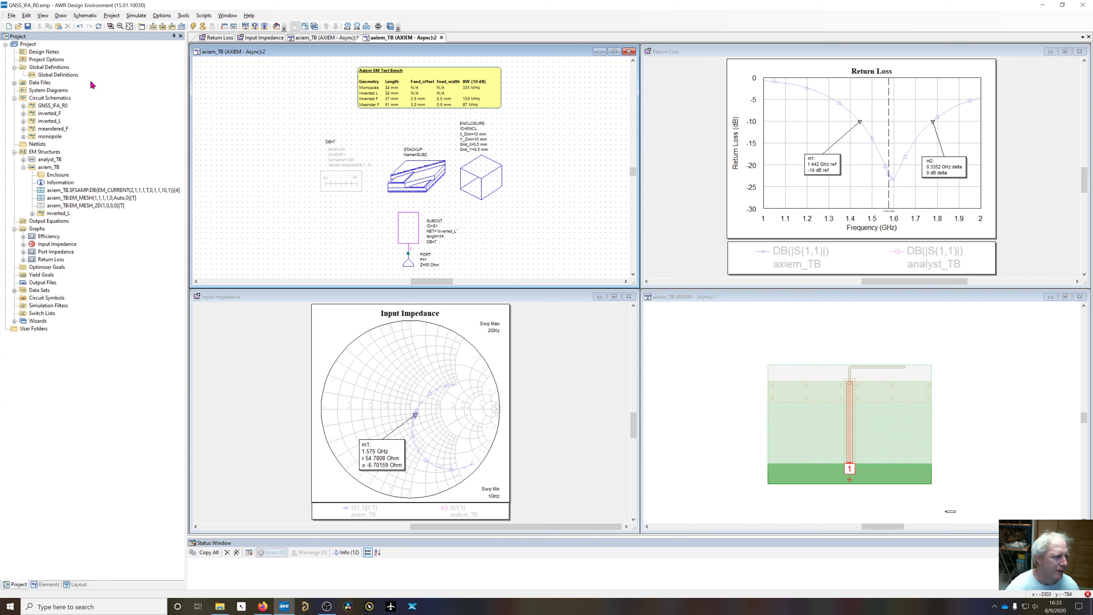
Open the inverted_L schematic and view the parameters of its MTRACE2 element X1, including the bend position and angle arrays
double_click(48, 122)
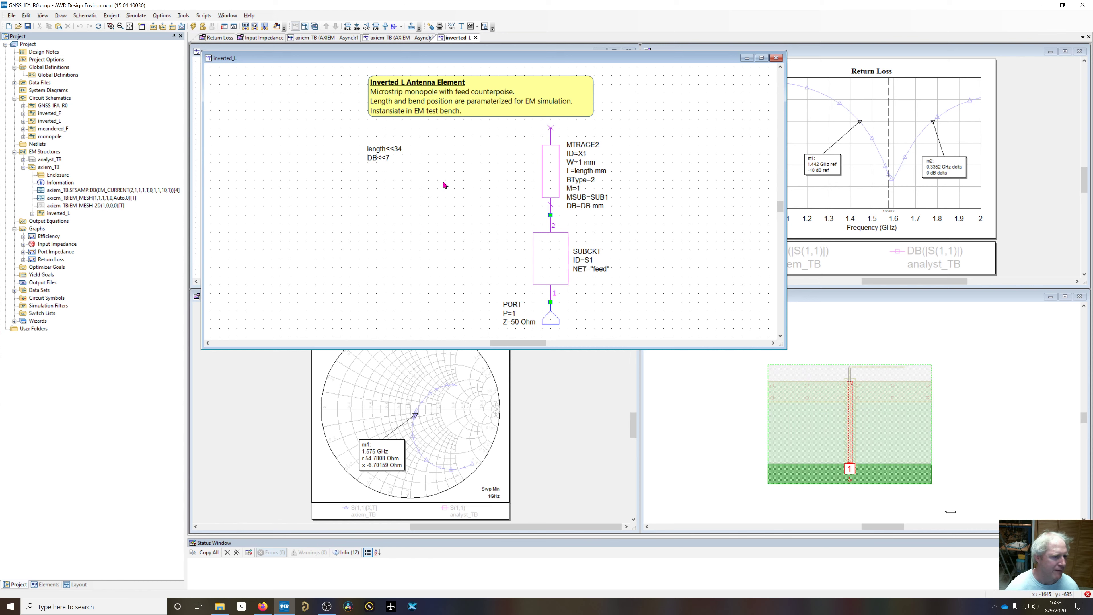
right_click(550, 175)
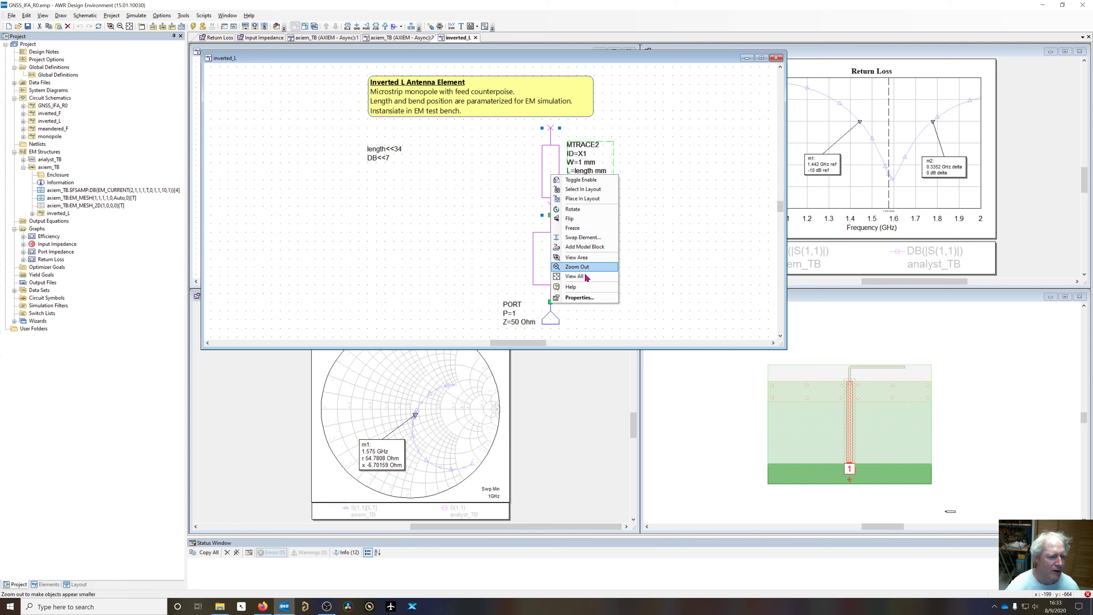
click(586, 299)
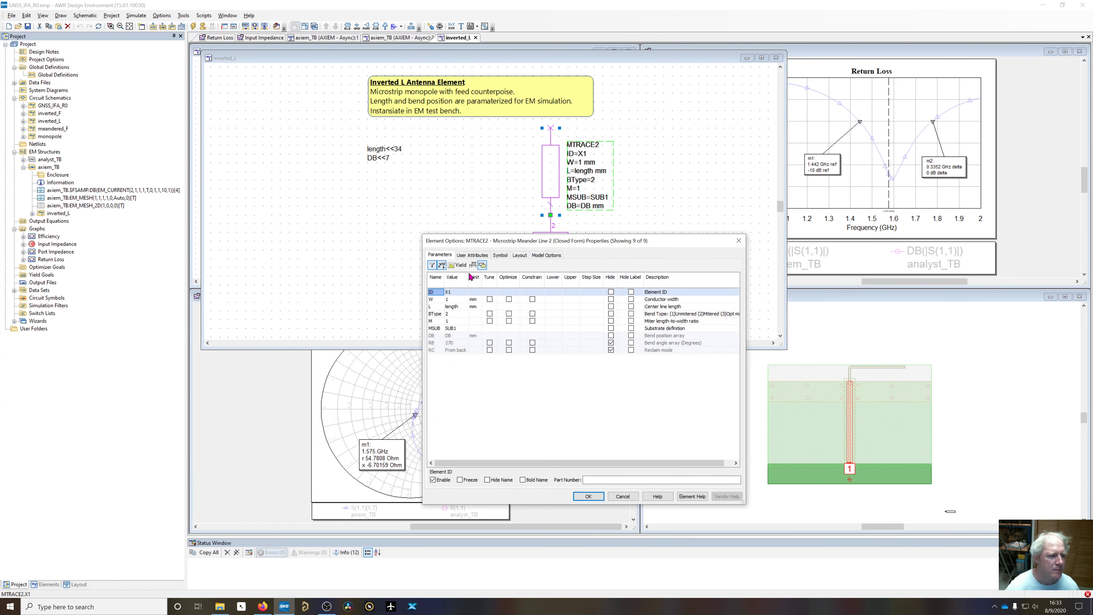
click(442, 264)
click(442, 265)
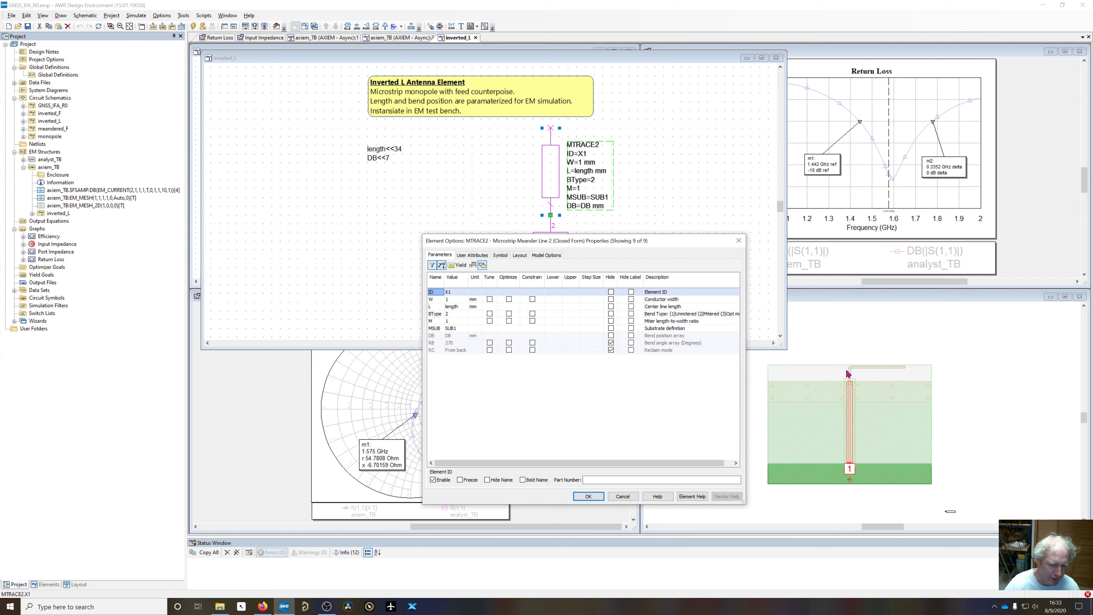
Examine the DB bend position and RB bend angle entries of MTRACE2 element X1, then close its options with the values kept
click(453, 338)
click(453, 339)
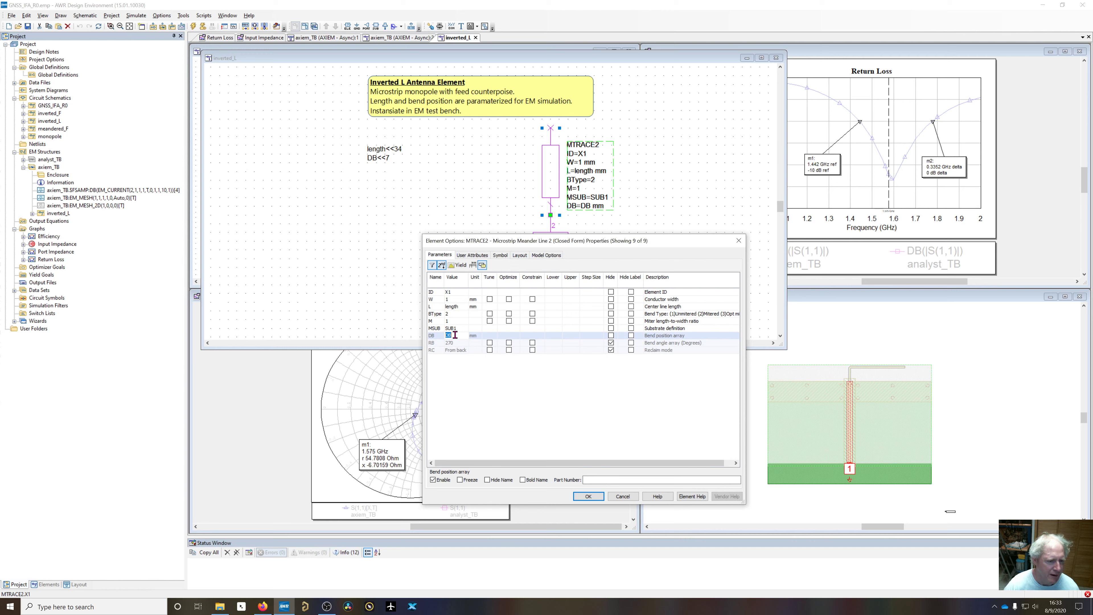
click(455, 343)
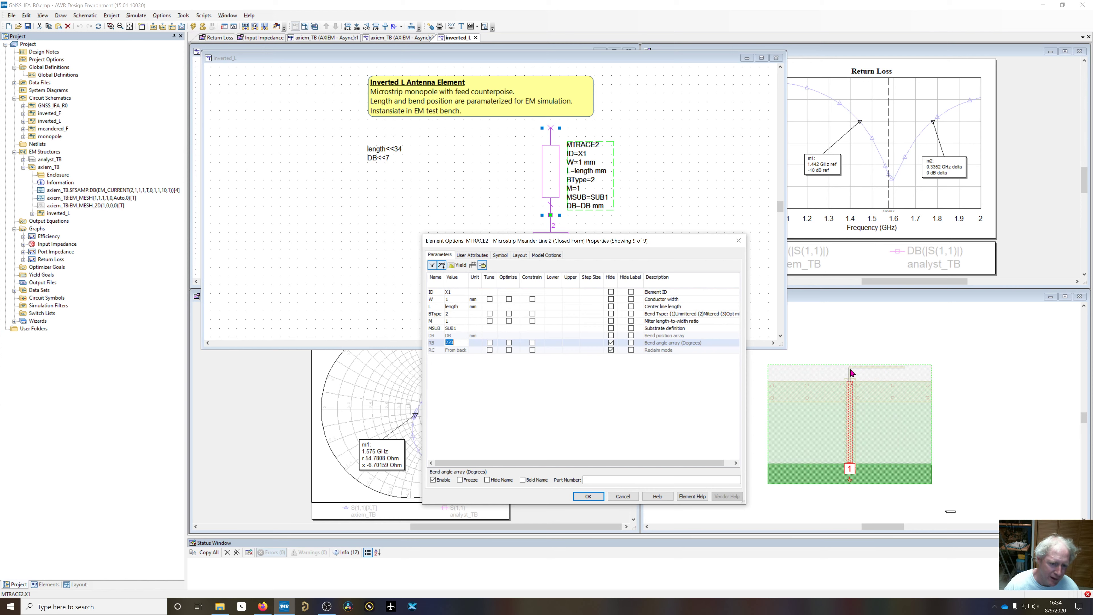
click(452, 335)
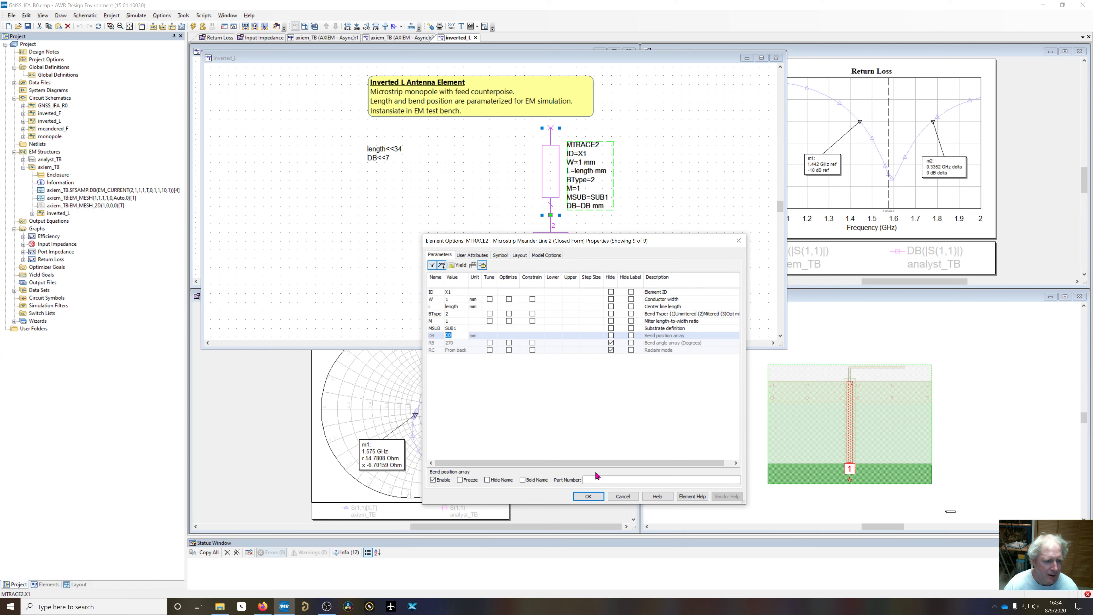
click(589, 496)
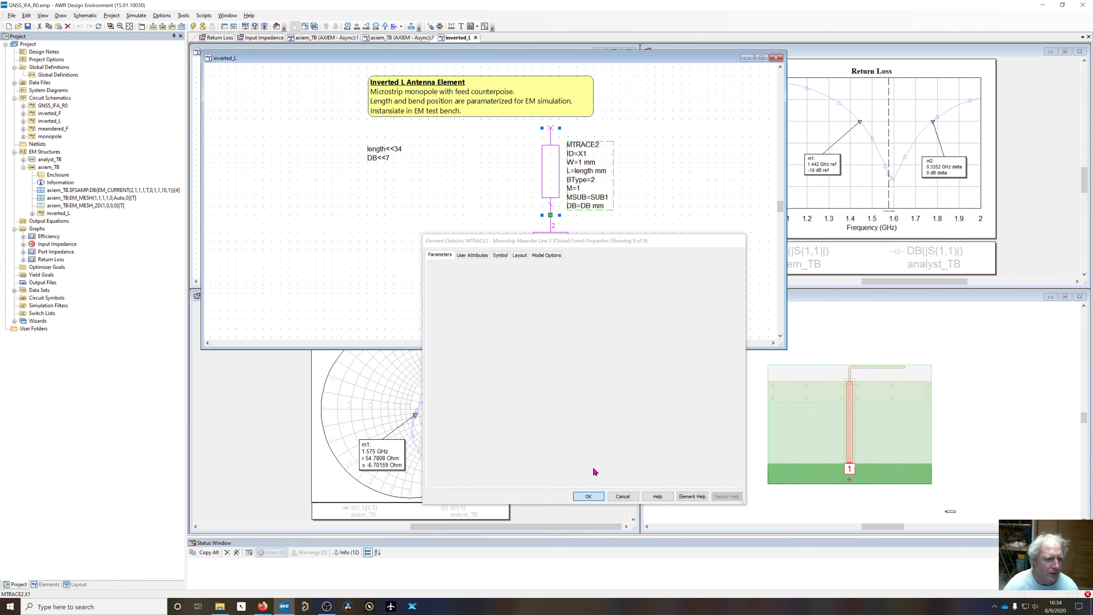
Show the inverted_L layout alongside its schematic and set the bend position variable DB to 12 to update the antenna shape
click(305, 27)
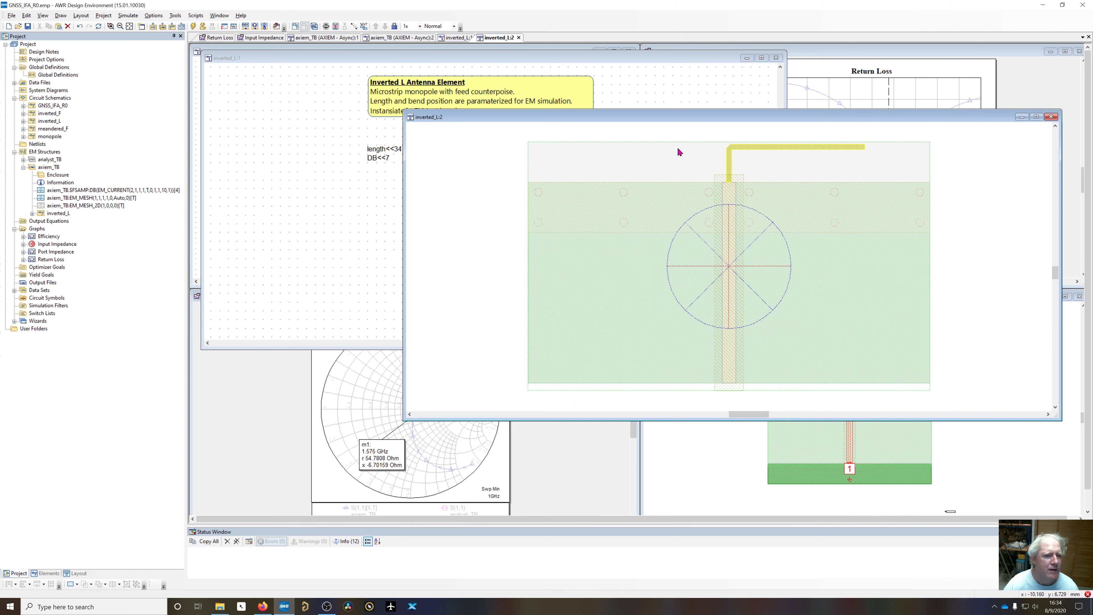
drag(666, 115, 654, 191)
click(388, 159)
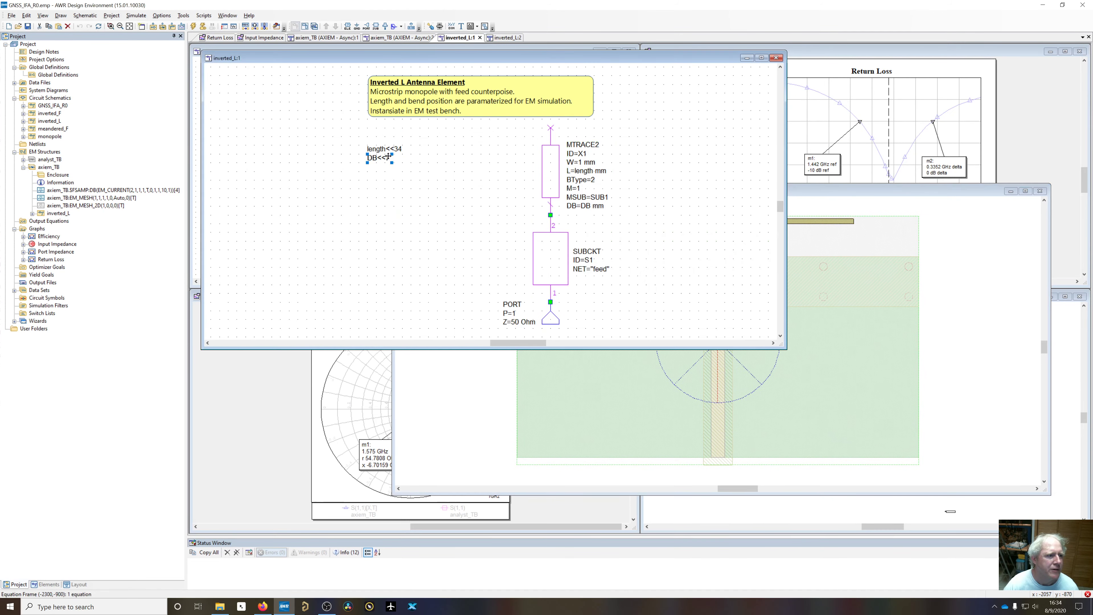
double_click(388, 159)
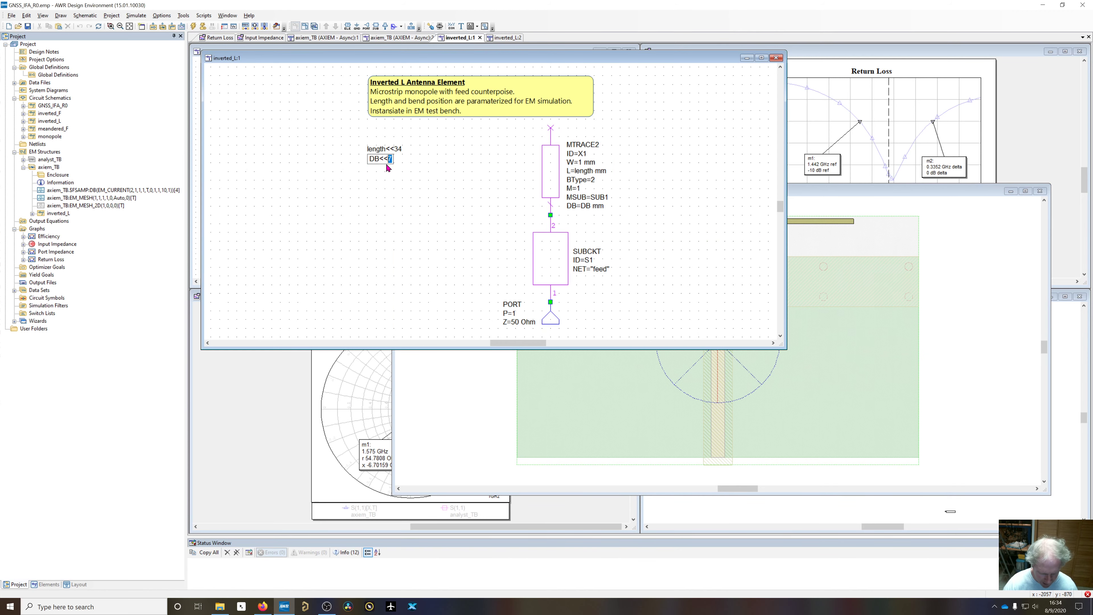
text(12)
click(395, 210)
click(980, 271)
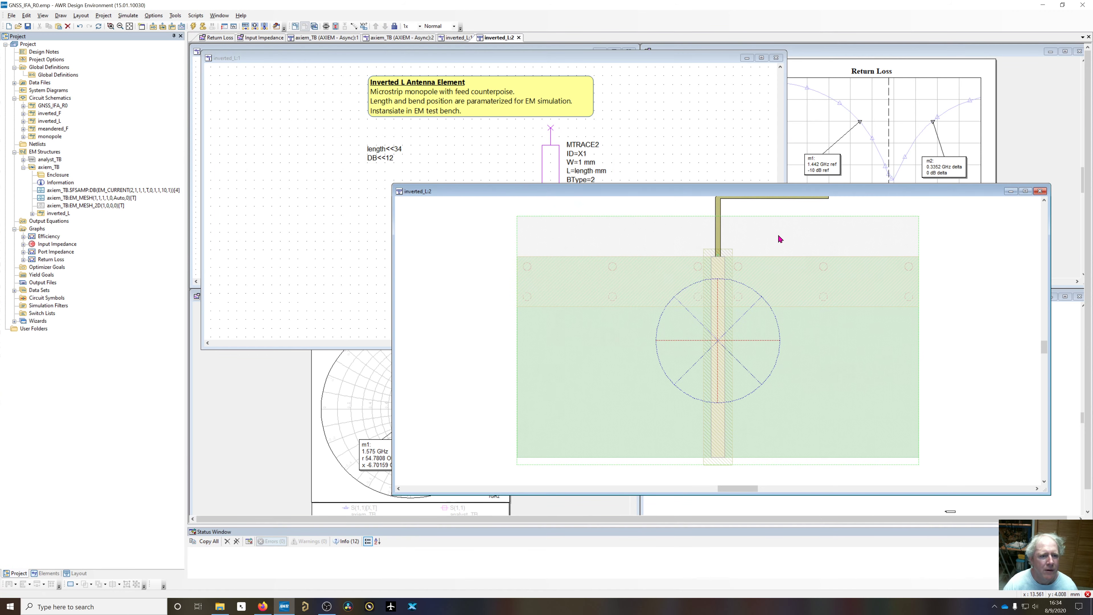
Set the bend position DB to 7 in the inverted_L schematic and bring its layout view to the front
scroll(757, 259, up, 2)
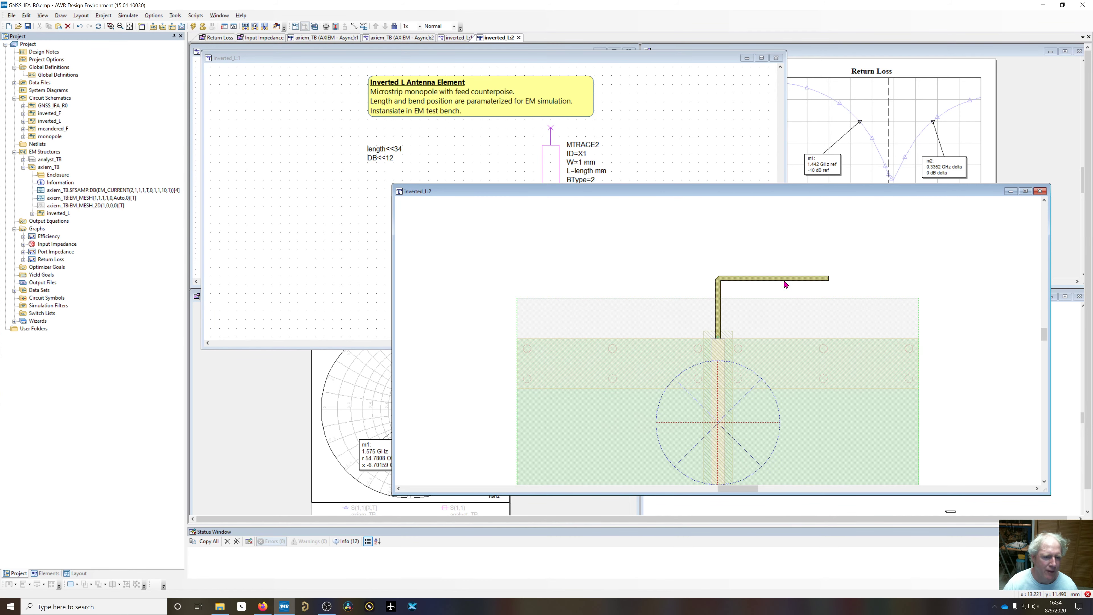
click(392, 162)
double_click(392, 160)
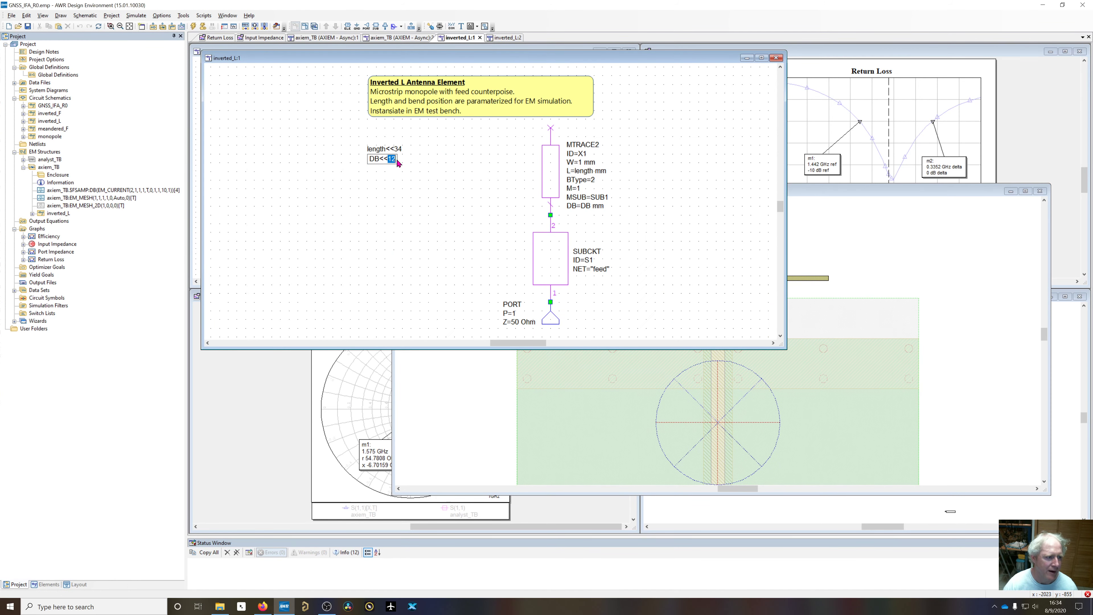
text(7)
key(Return)
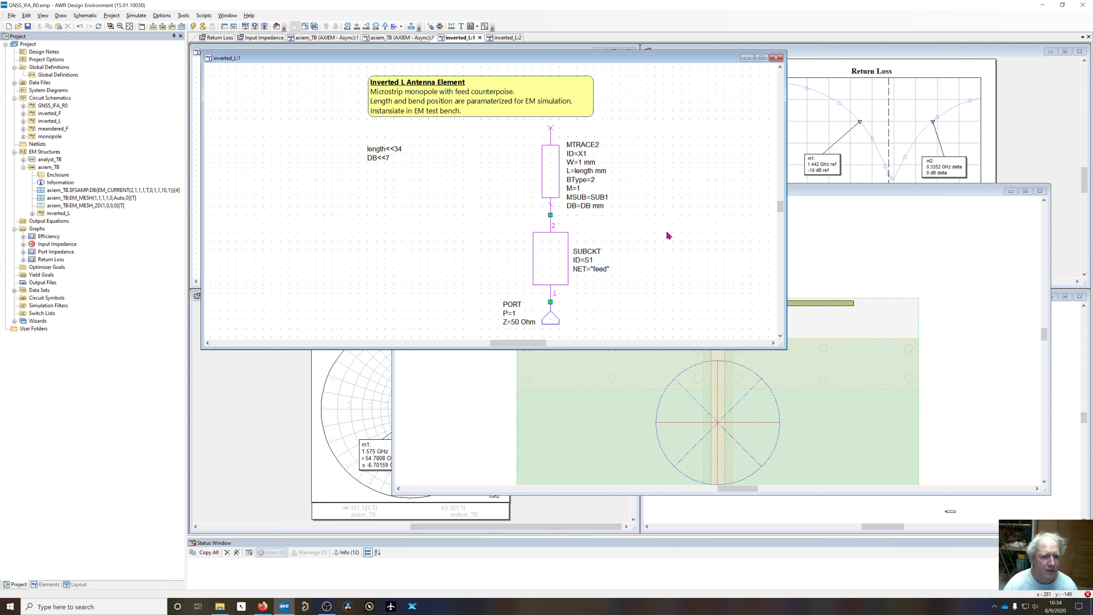
click(870, 307)
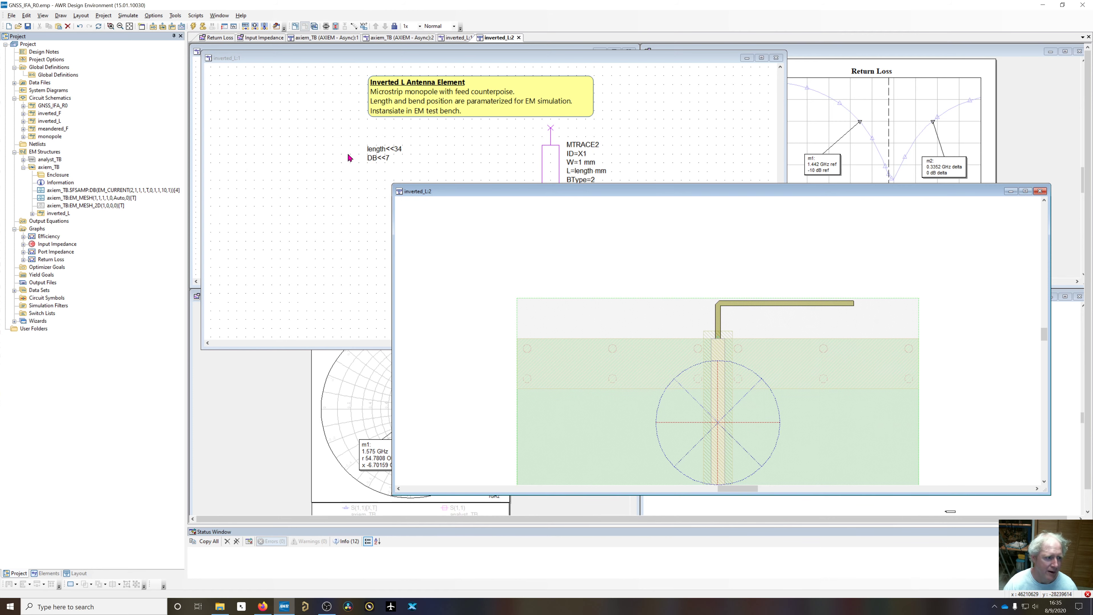
Close the inverted_L schematic and layout windows
click(434, 174)
click(776, 57)
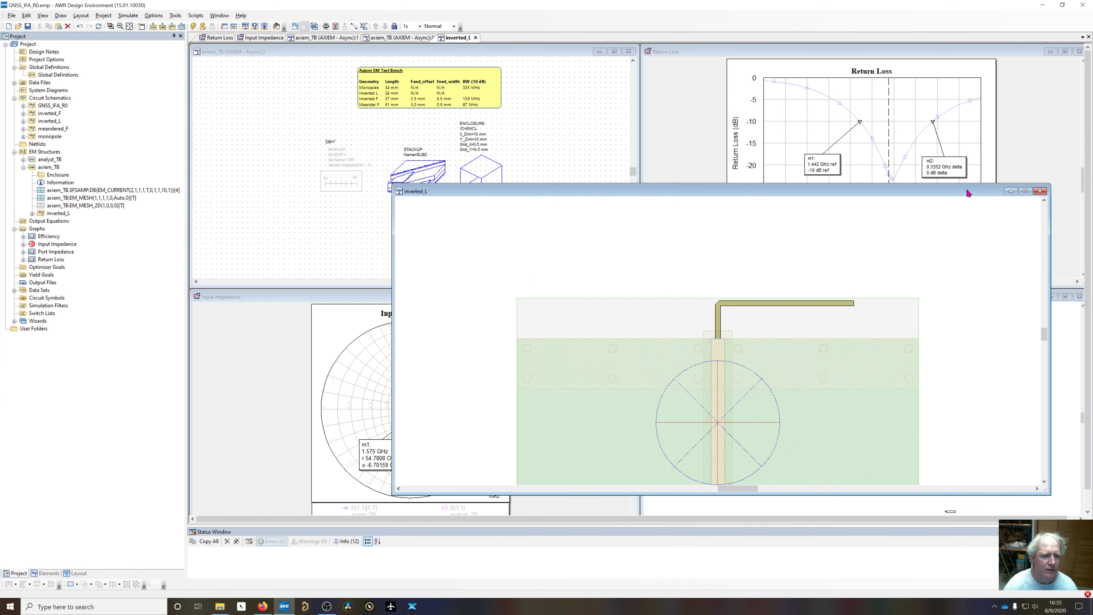
click(1040, 191)
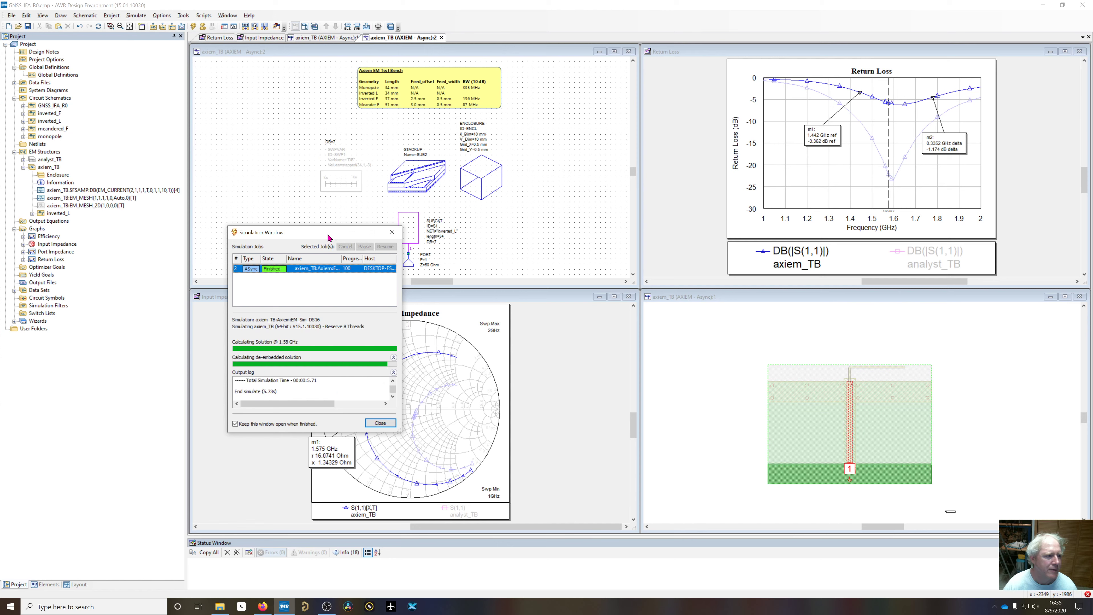
Close the Simulation Window and reposition the m1 marker readout on the Input Impedance chart
drag(338, 229, 349, 123)
click(410, 136)
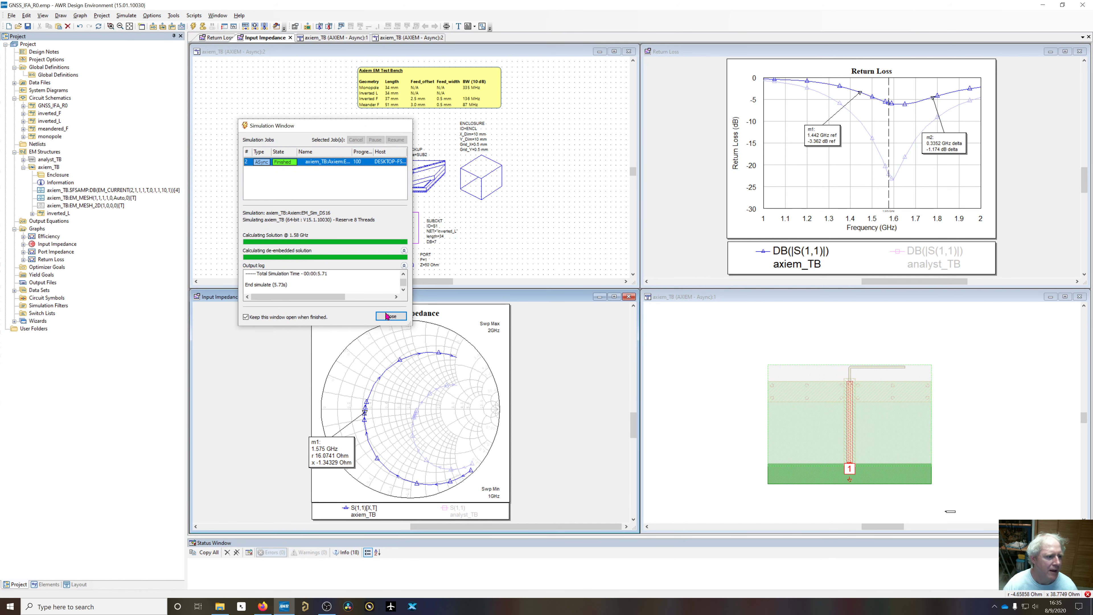
click(387, 333)
click(313, 134)
drag(328, 459, 335, 479)
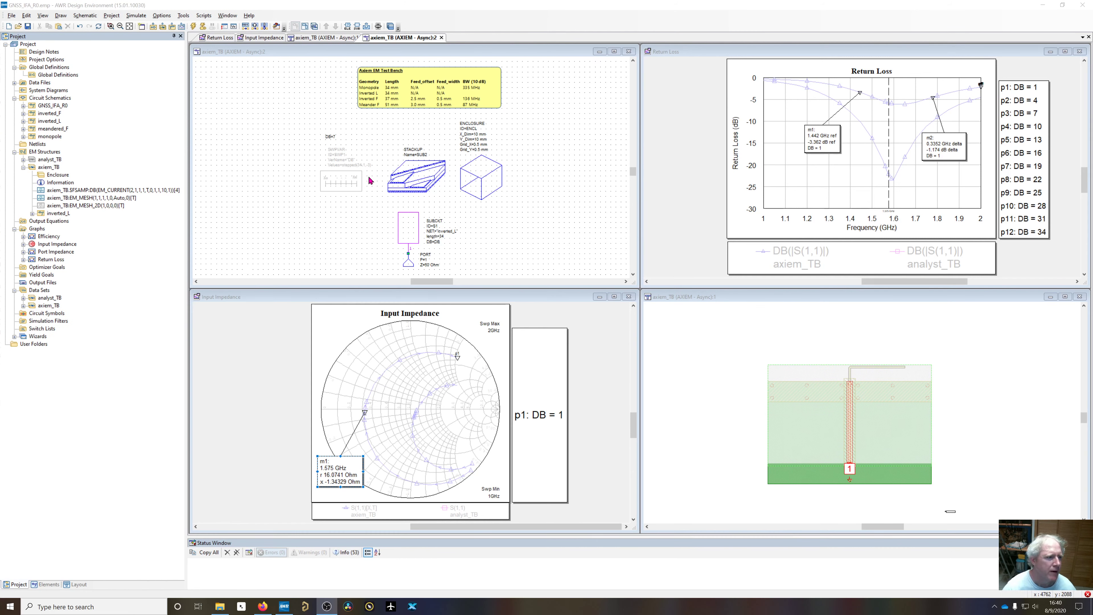
Enable the SWPVAR sweep of DB in the axiem_TB schematic and select the subcircuit's parameter text
click(339, 180)
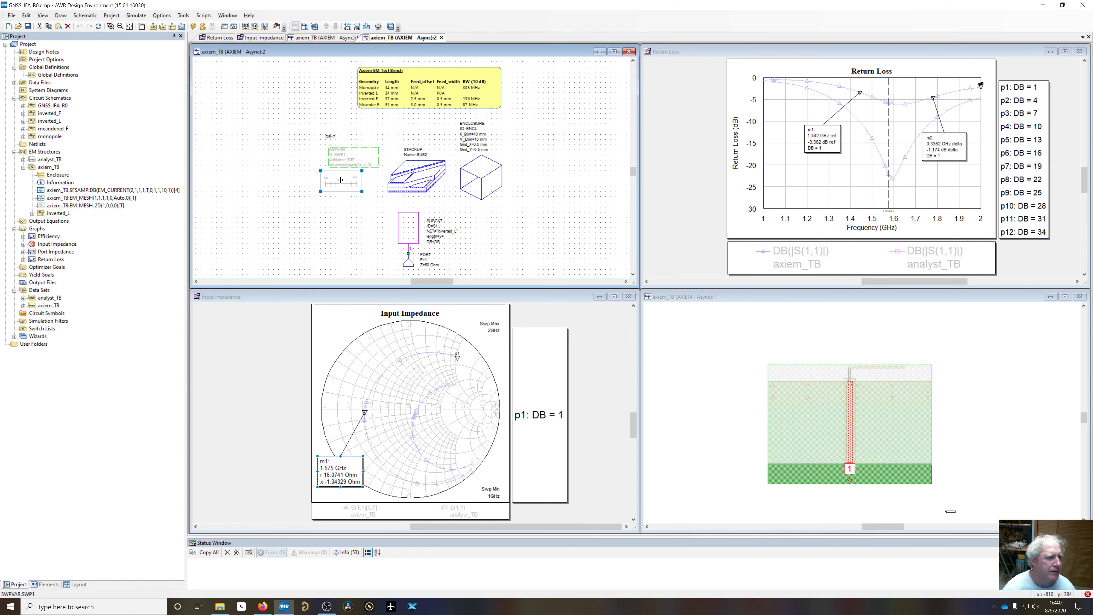
right_click(340, 180)
click(359, 186)
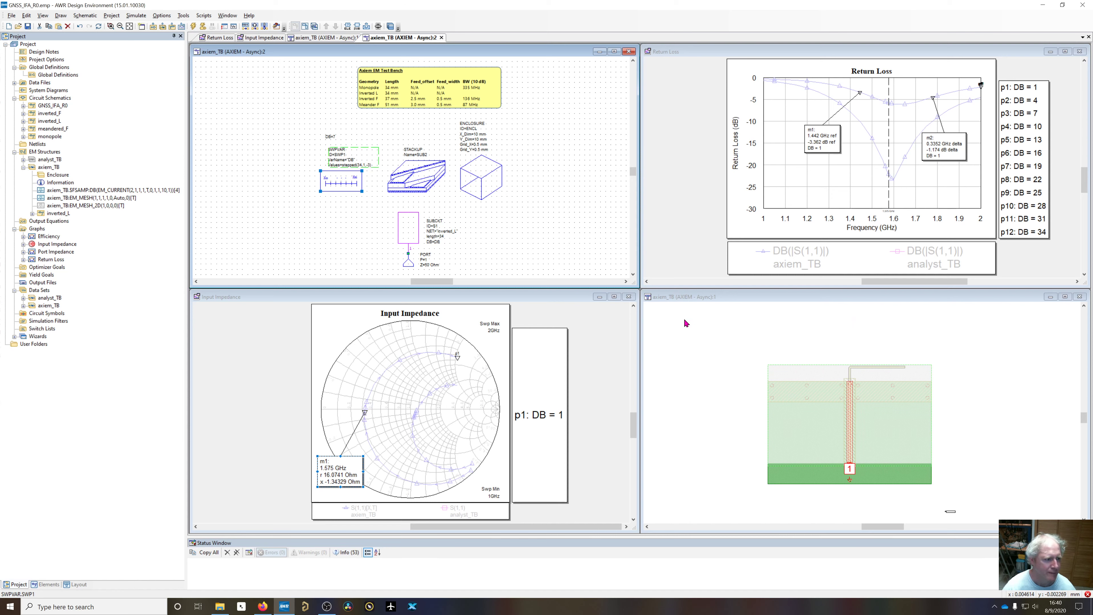
click(429, 242)
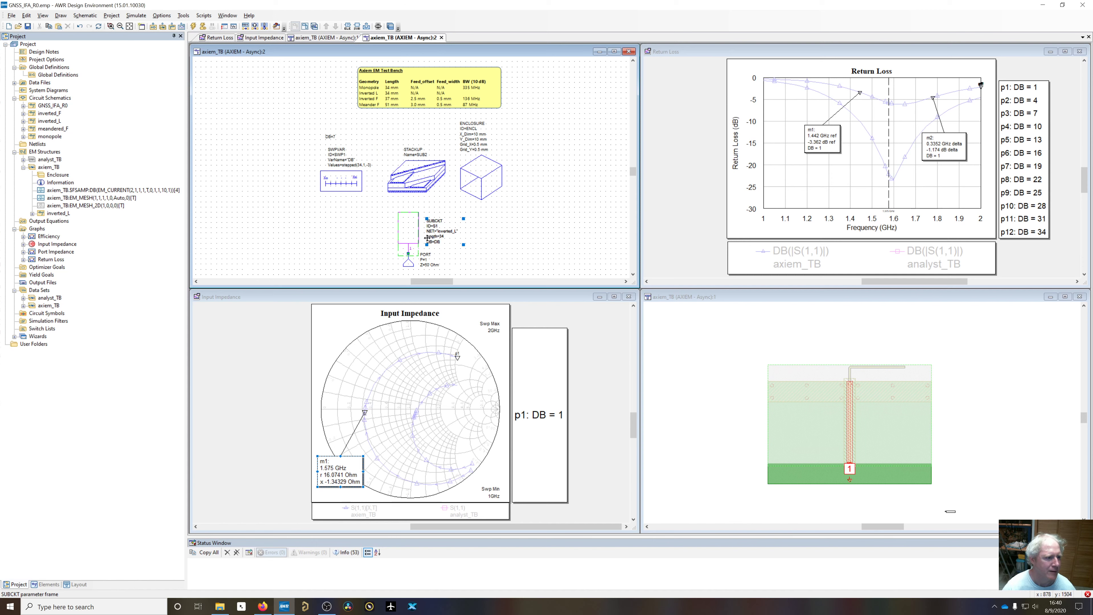
Run the swept simulation of axiem_TB and move the Simulation Window lower, off the test bench notes
click(194, 26)
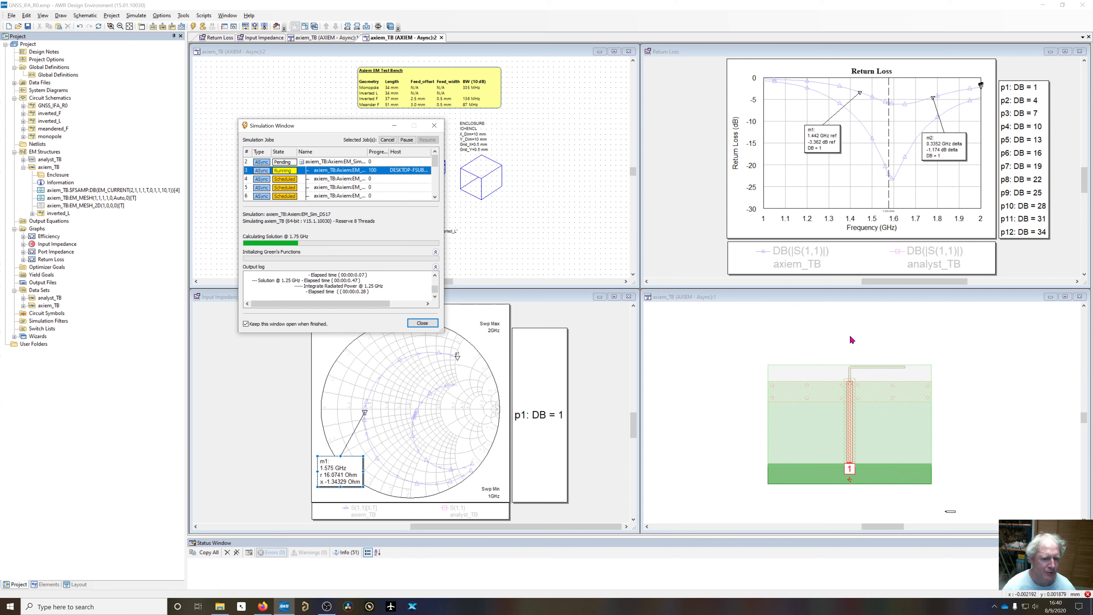
mouse_move(434, 160)
mouse_down()
mouse_move(435, 183)
mouse_move(432, 161)
mouse_up()
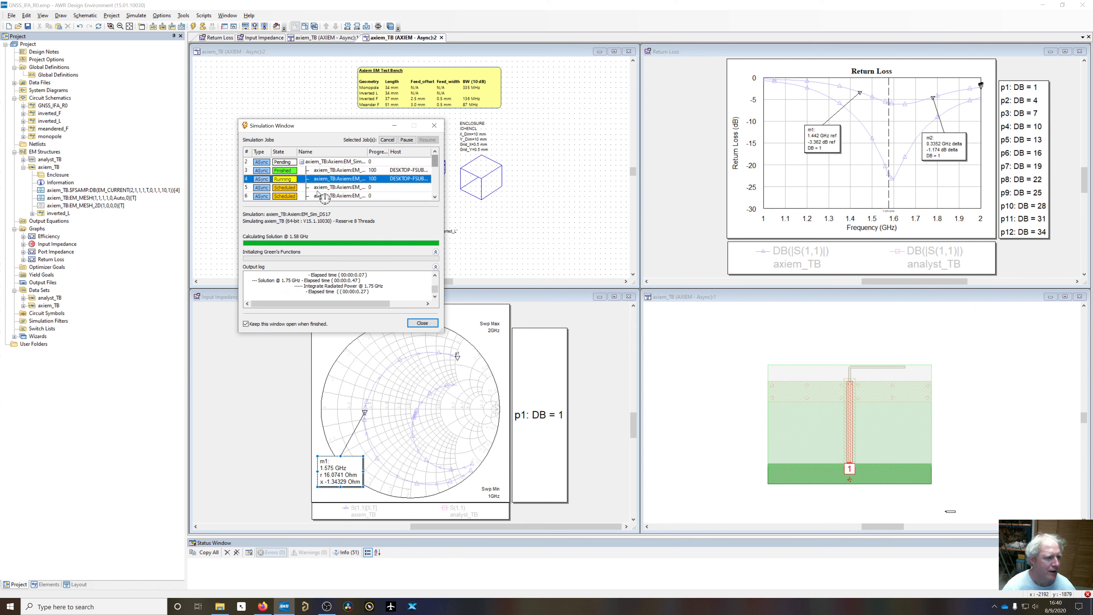
drag(363, 126, 347, 248)
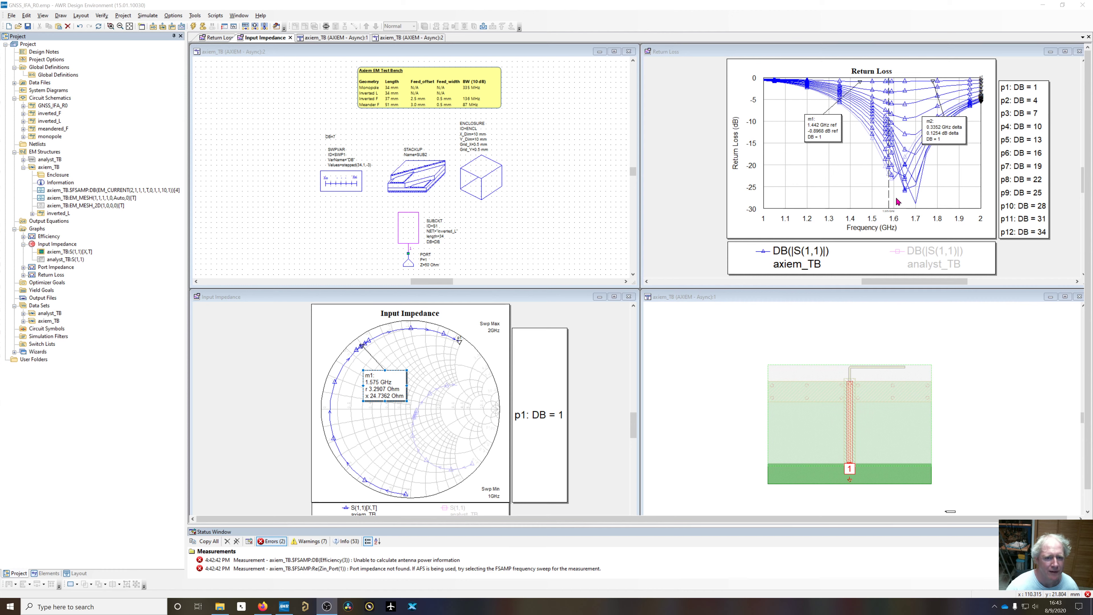
Check the sweep settings of the axiem_TB S(1,1) measurement under Input Impedance and open the Tuner
click(271, 358)
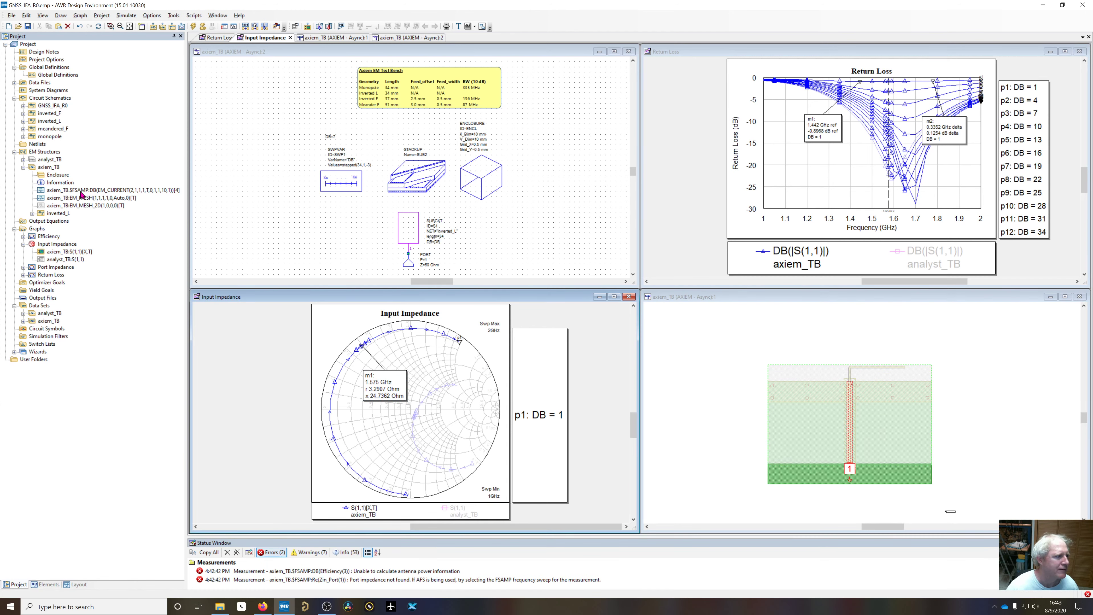
double_click(57, 251)
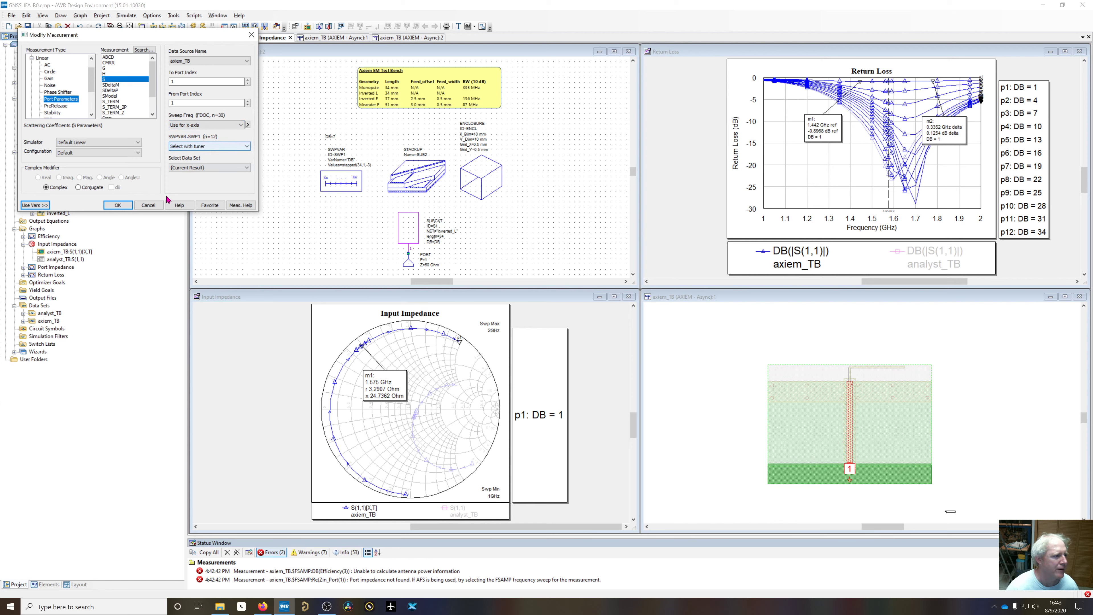
click(118, 205)
click(446, 27)
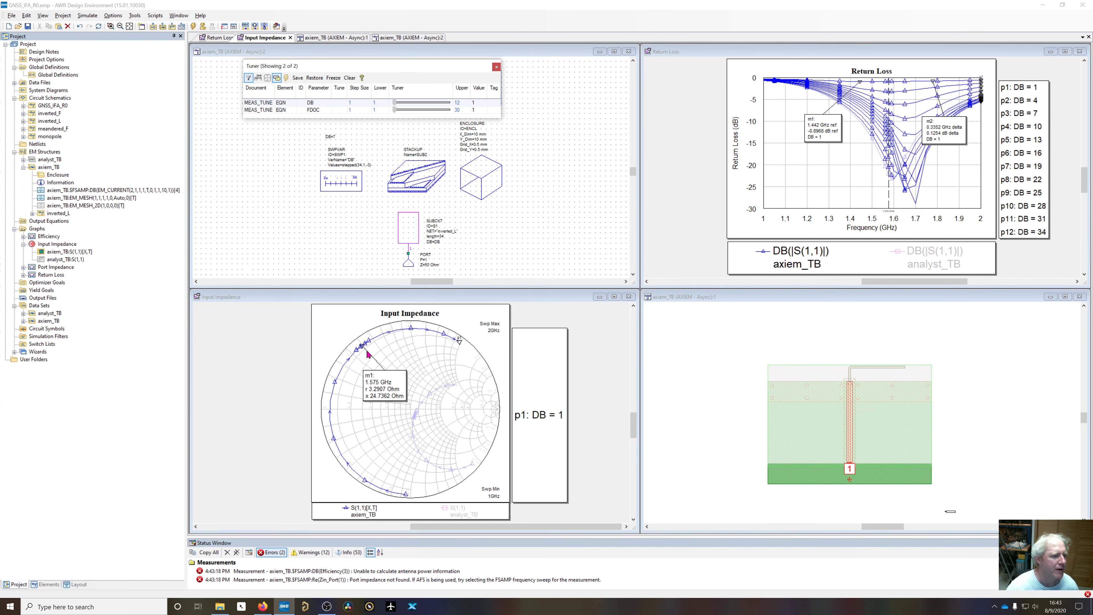
Tune the DB sweep index to 12, 2, 1 and finally 2 while watching the Input Impedance chart, and close the Tuner
drag(395, 106, 451, 110)
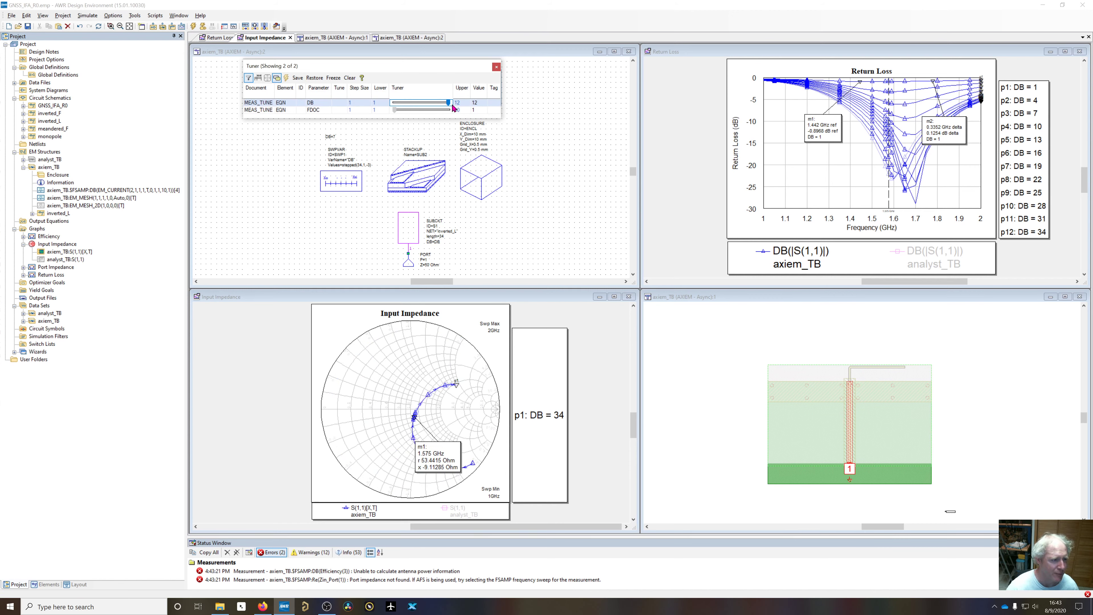
mouse_move(448, 106)
mouse_down()
mouse_move(391, 116)
mouse_move(400, 113)
mouse_up()
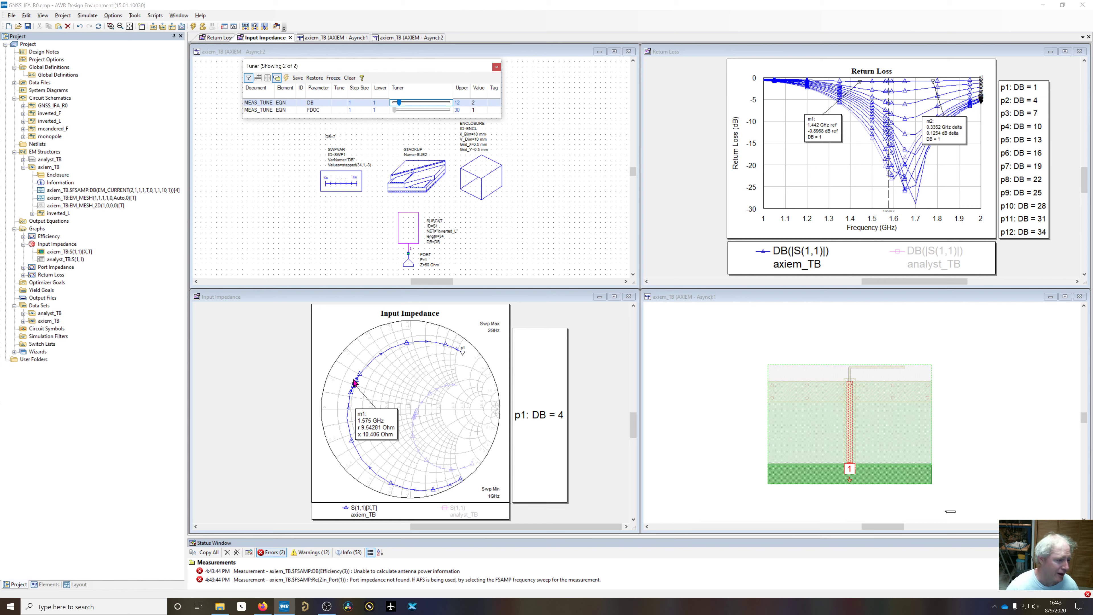
mouse_move(400, 104)
mouse_down()
mouse_move(429, 104)
mouse_move(396, 106)
mouse_up()
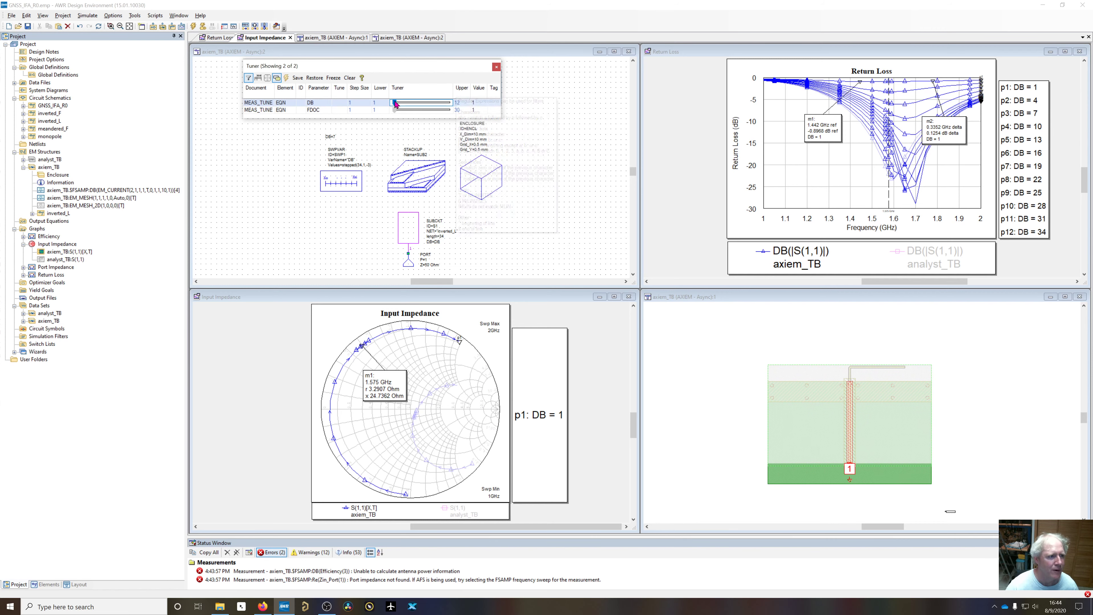
mouse_move(395, 104)
mouse_down()
mouse_move(424, 105)
mouse_move(400, 108)
mouse_up()
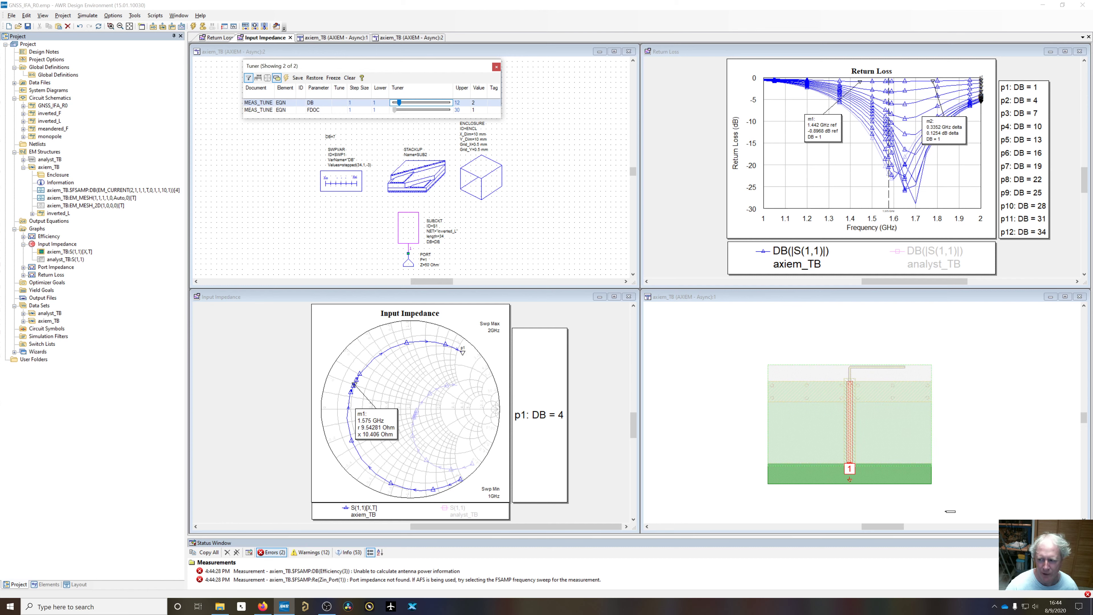
click(496, 67)
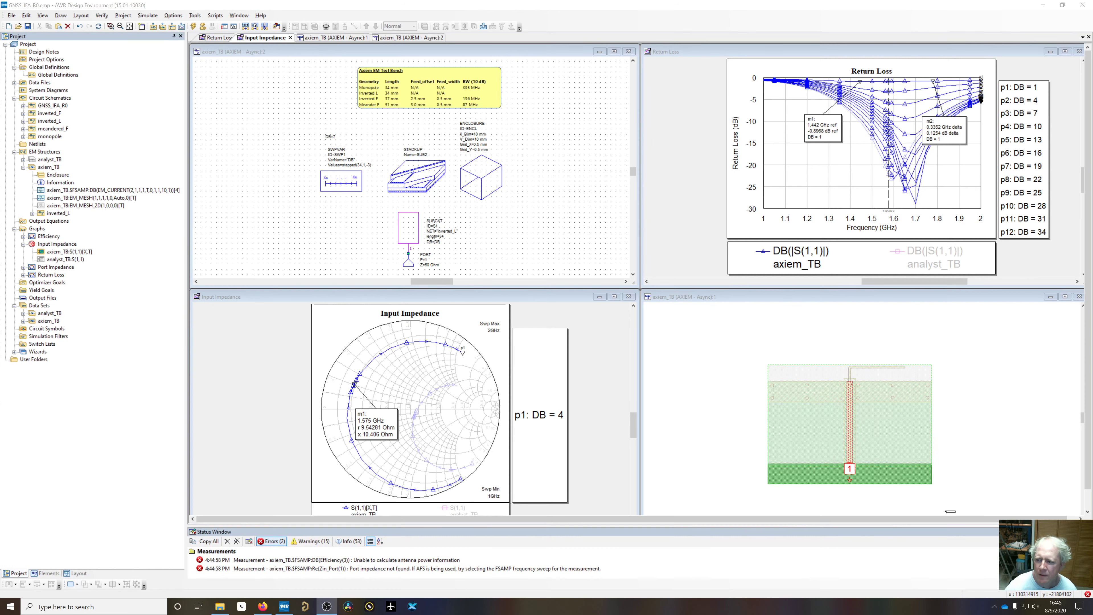
Disable the SWPVAR sweep in axiem_TB and set the subcircuit's NET to "inverted_F"
right_click(345, 183)
click(361, 187)
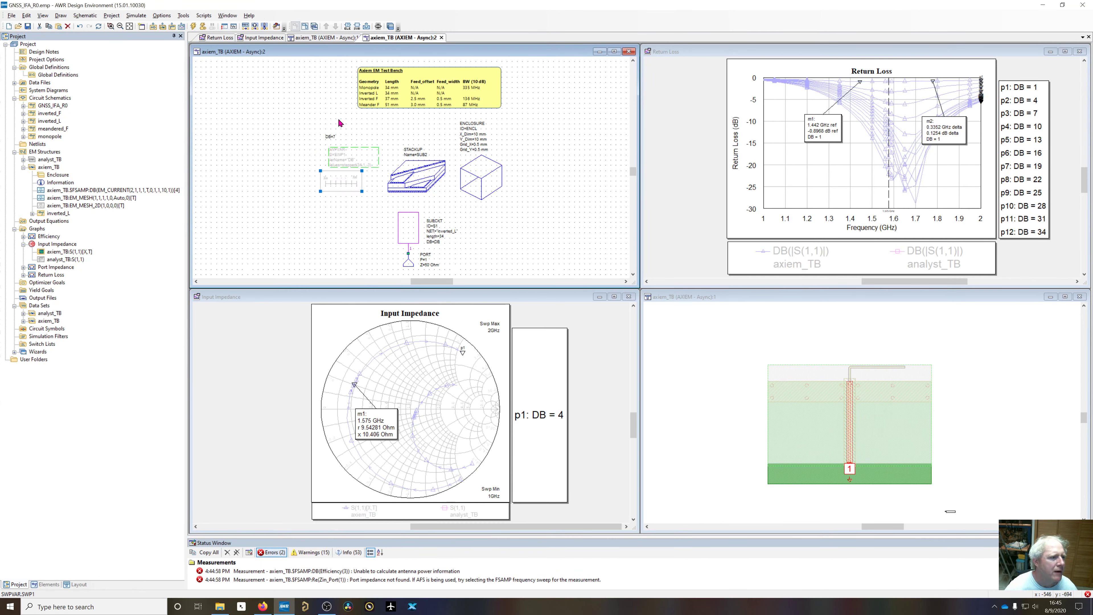
double_click(453, 233)
click(524, 234)
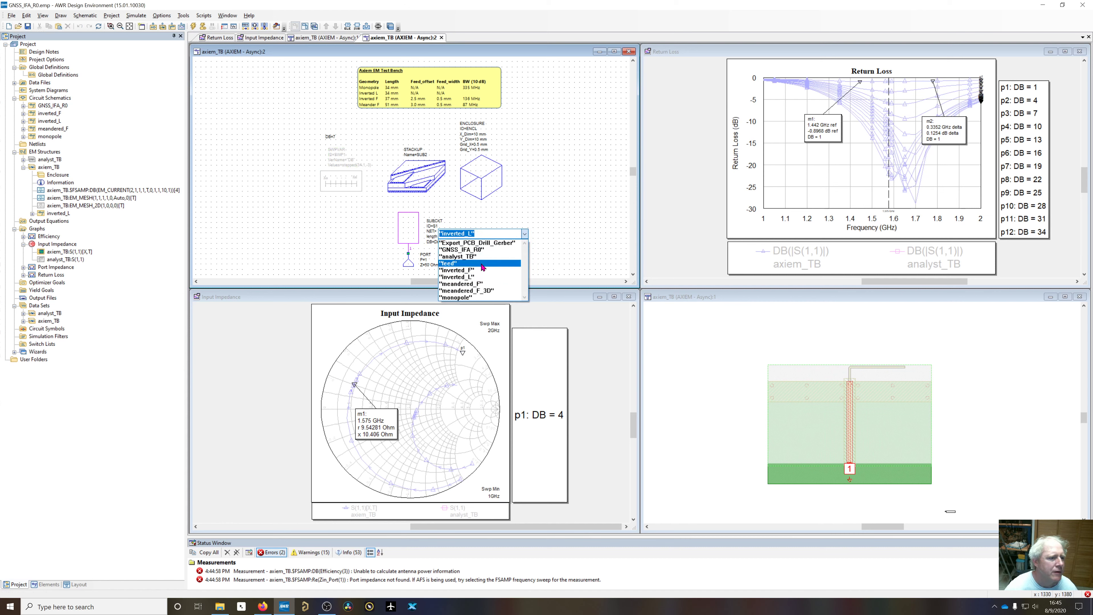
click(472, 270)
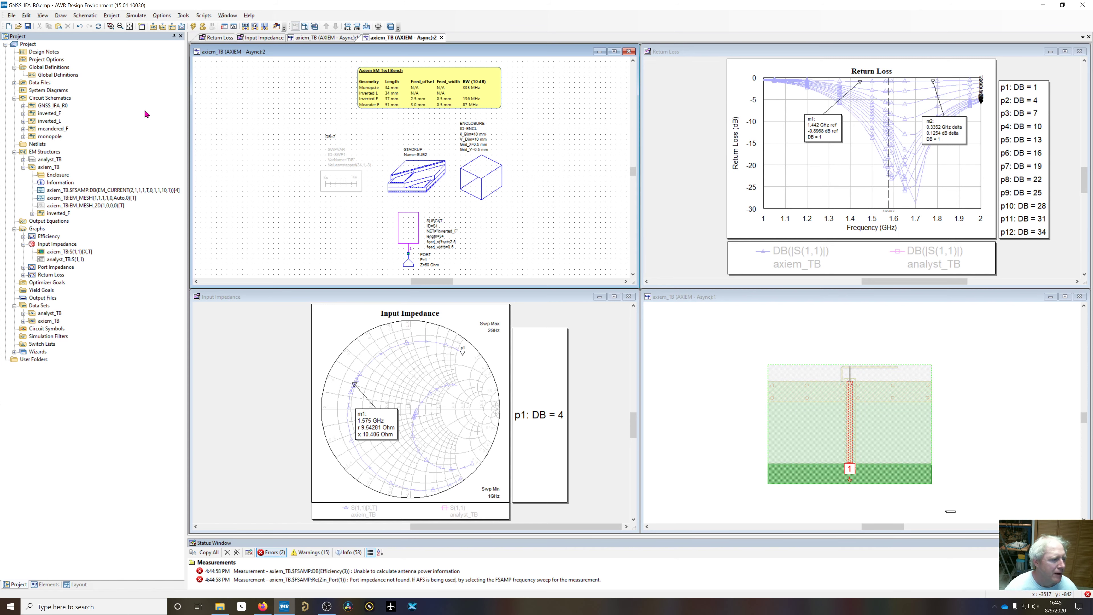
Open the inverted_F schematic and close the Return Loss, Input Impedance and both axiem_TB windows
double_click(49, 114)
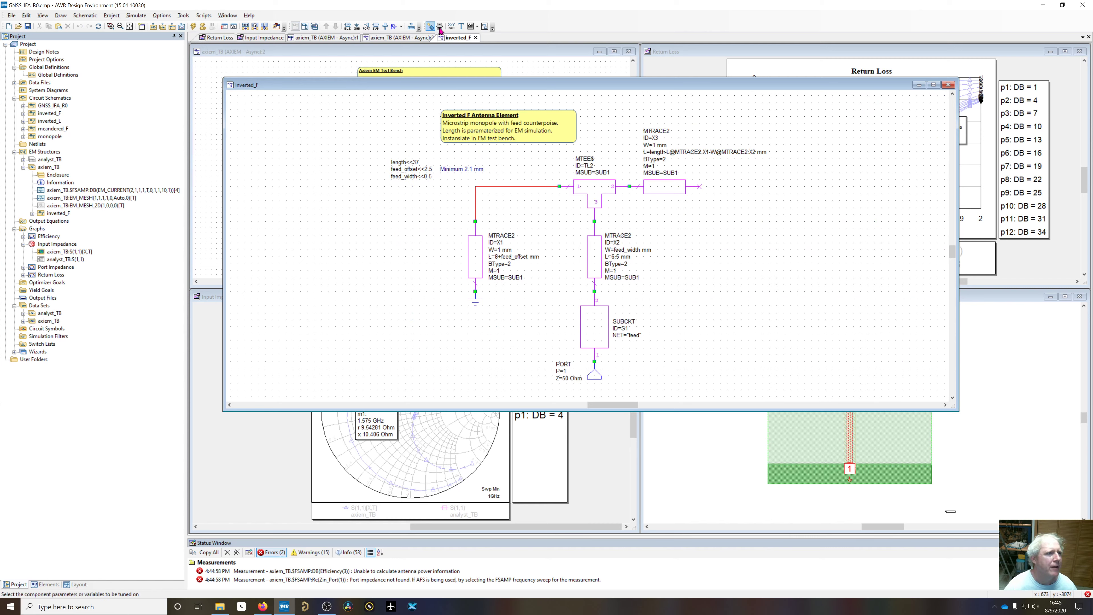
click(1080, 52)
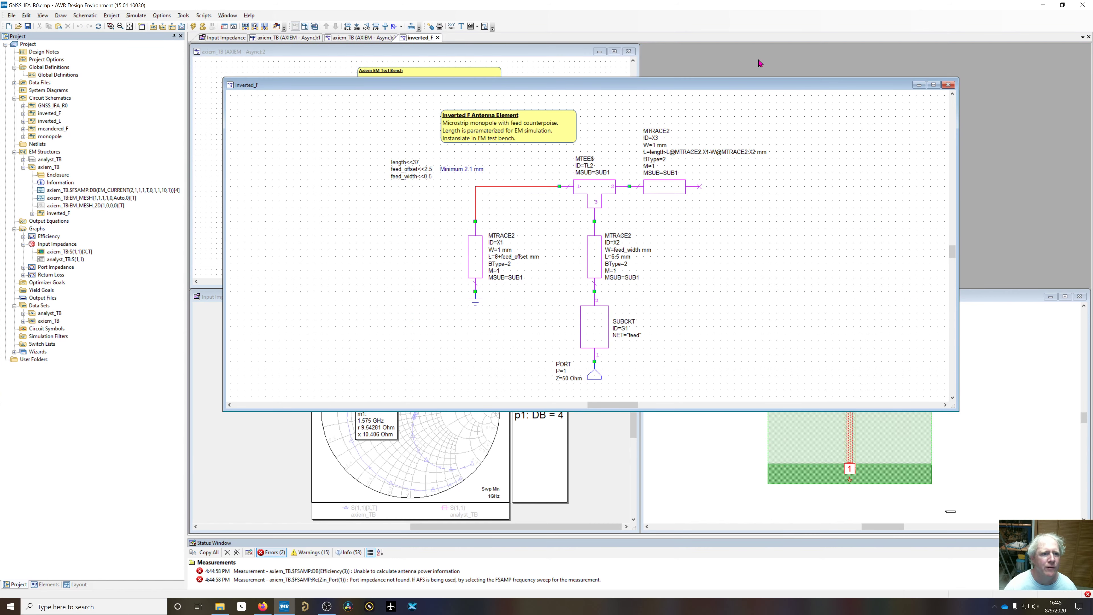
click(628, 52)
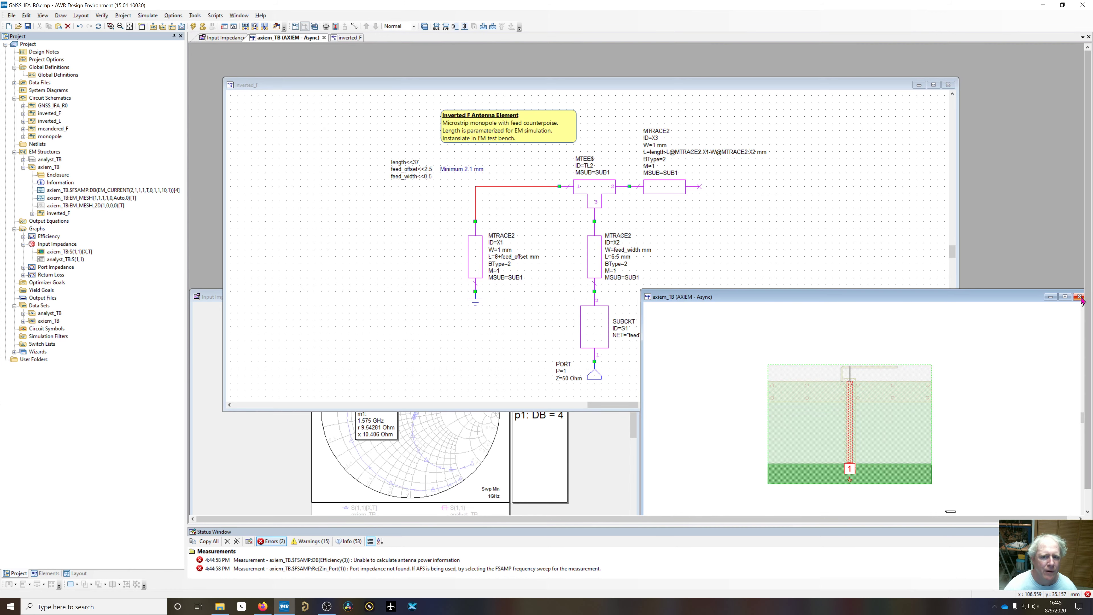
click(1080, 296)
click(611, 432)
click(629, 297)
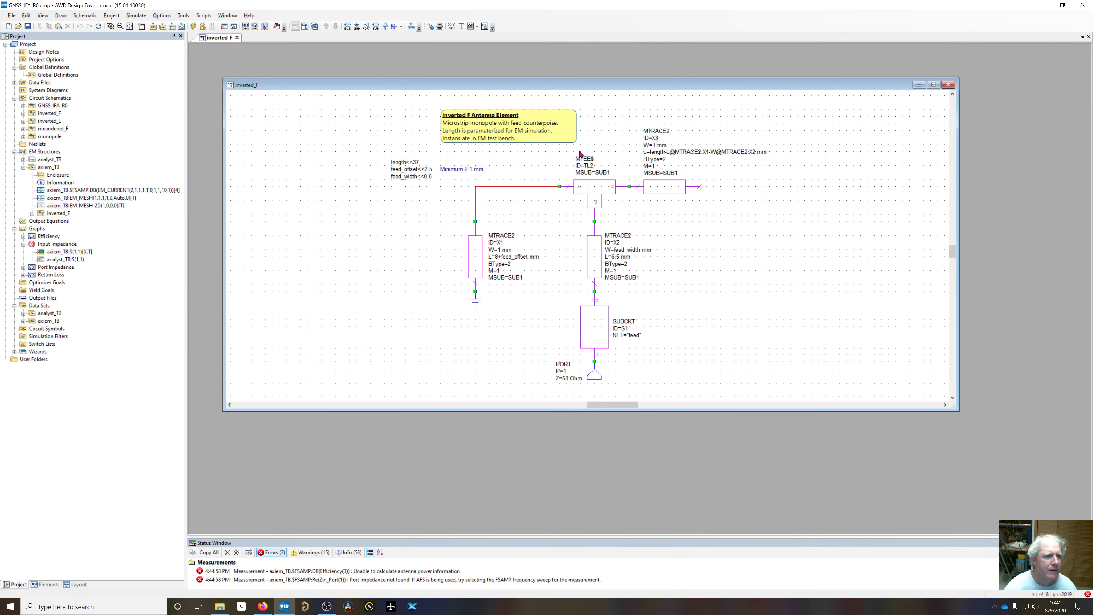
Open the layout view of inverted_F and tile it horizontally with the schematic
click(304, 26)
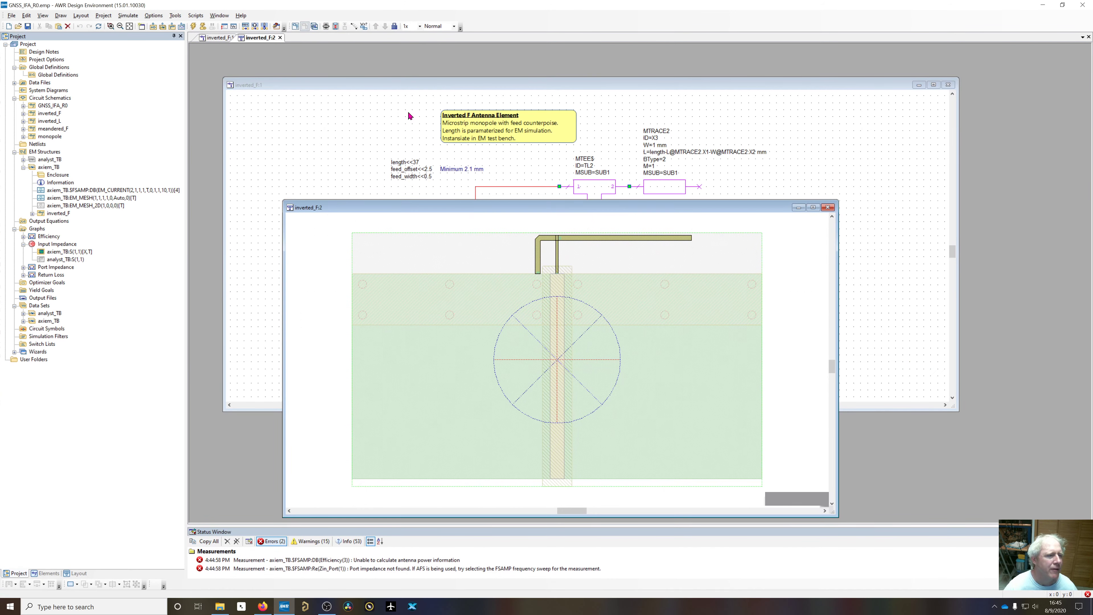
click(219, 15)
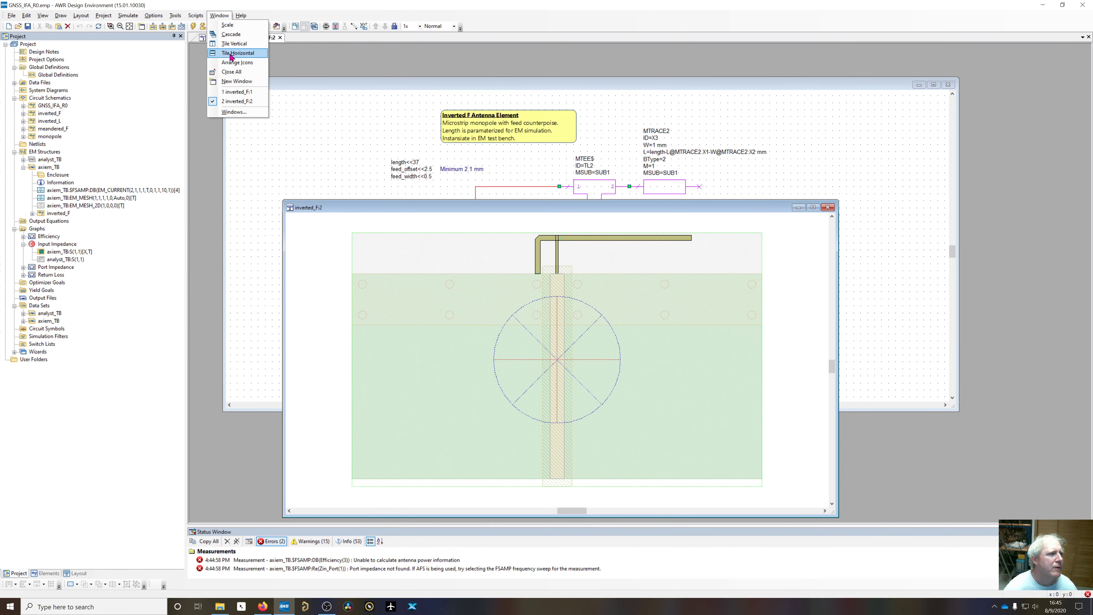
click(226, 51)
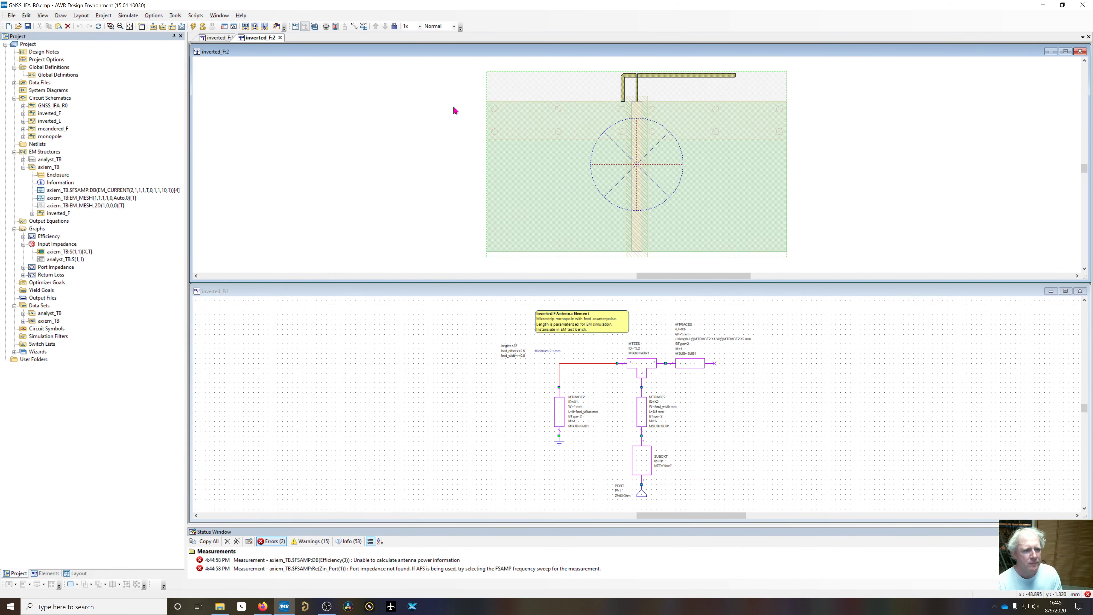
Select the MTRACE2 elements X2, X1 and X3 one by one to examine their matching traces in the layout
click(645, 412)
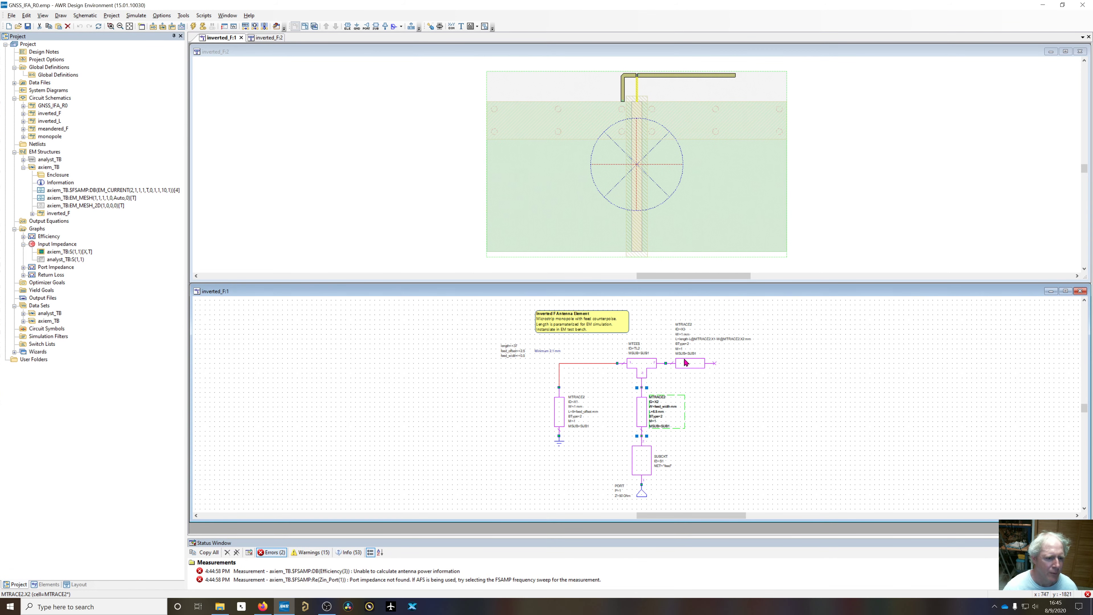
click(562, 409)
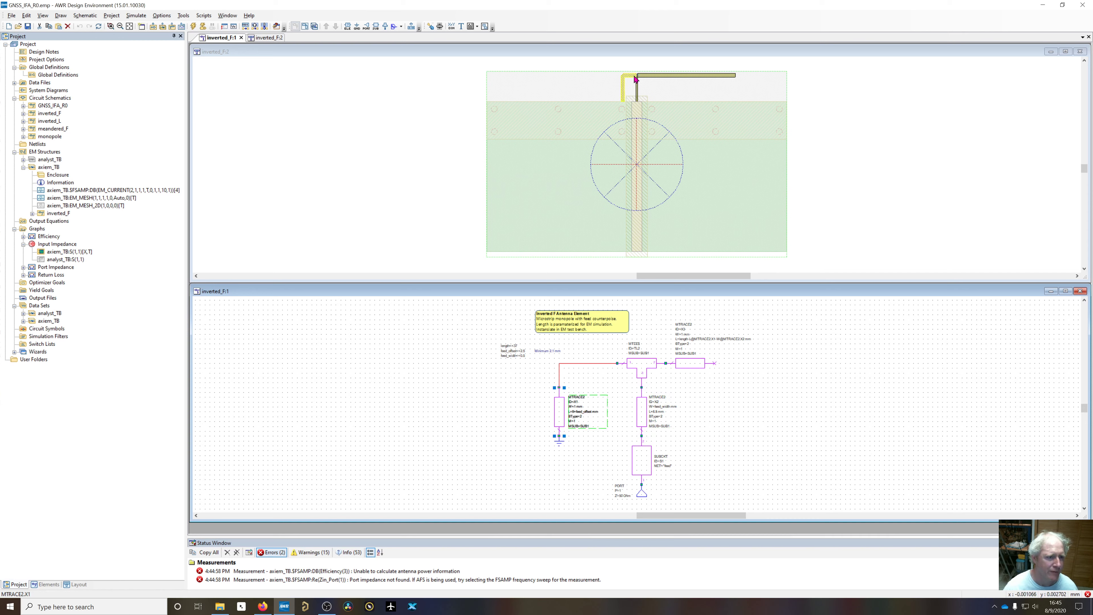
click(699, 364)
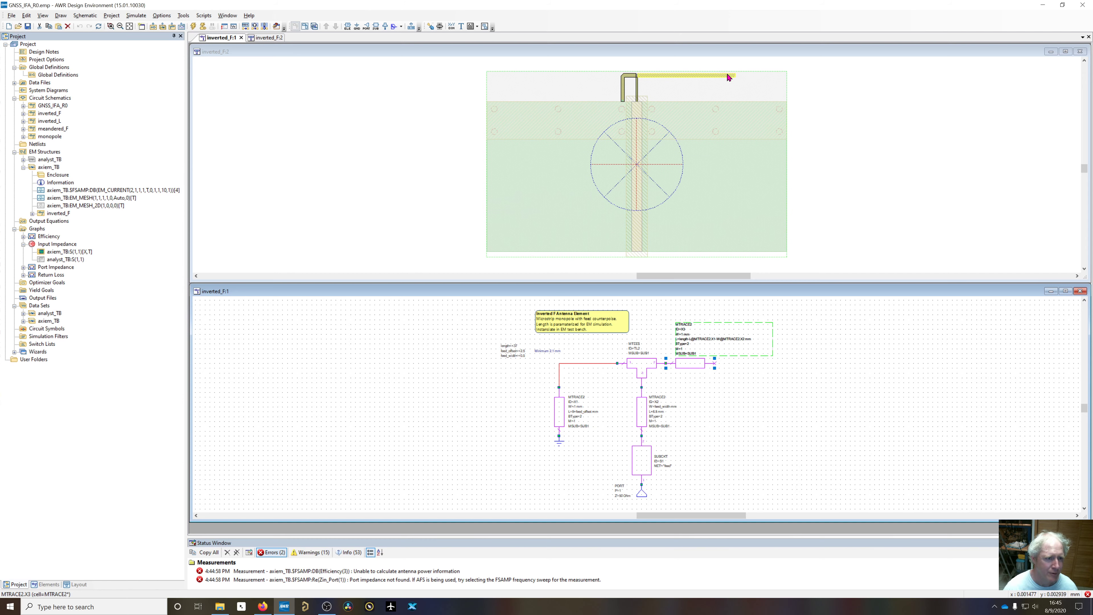
Examine MTRACE2 X1 and the length, feed_offset and feed_width variables in the inverted_F schematic against the layout
click(559, 410)
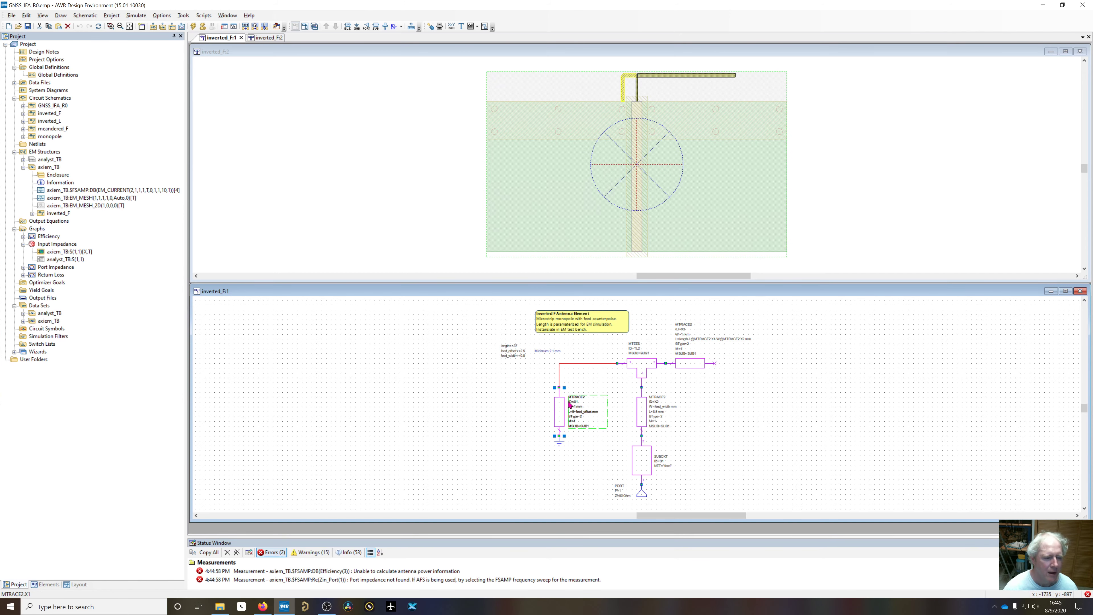
click(515, 365)
scroll(515, 355, up, 3)
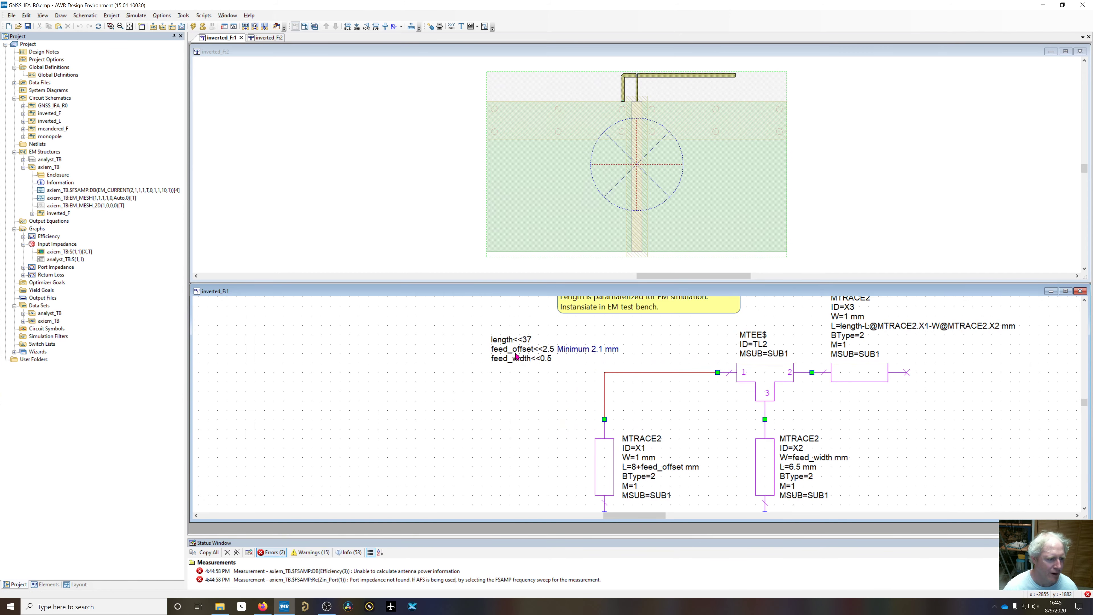
scroll(522, 382, down, 3)
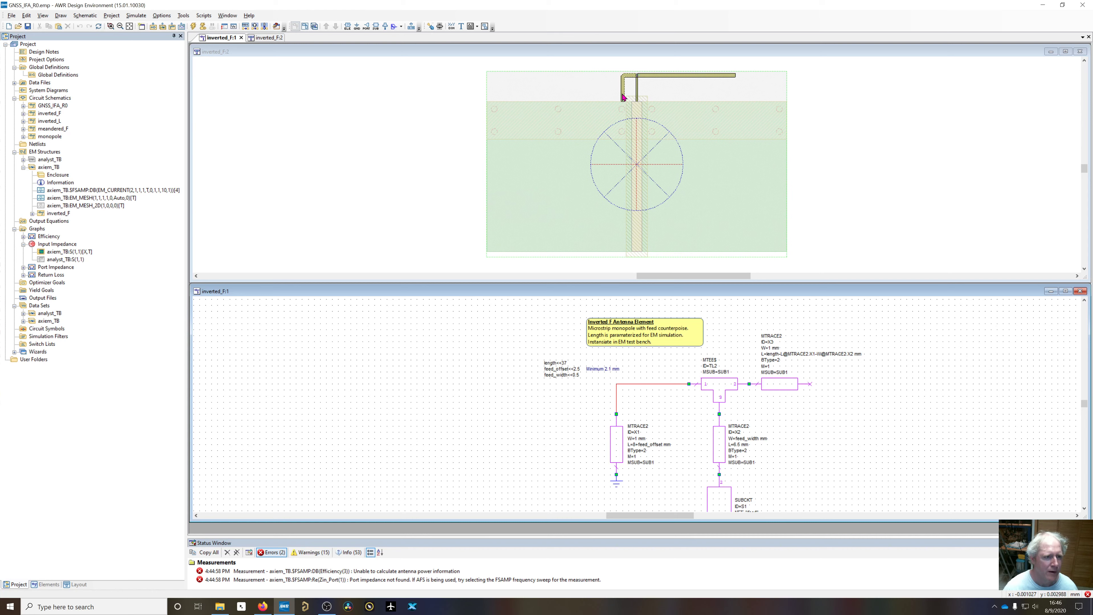
scroll(630, 78, down, 1)
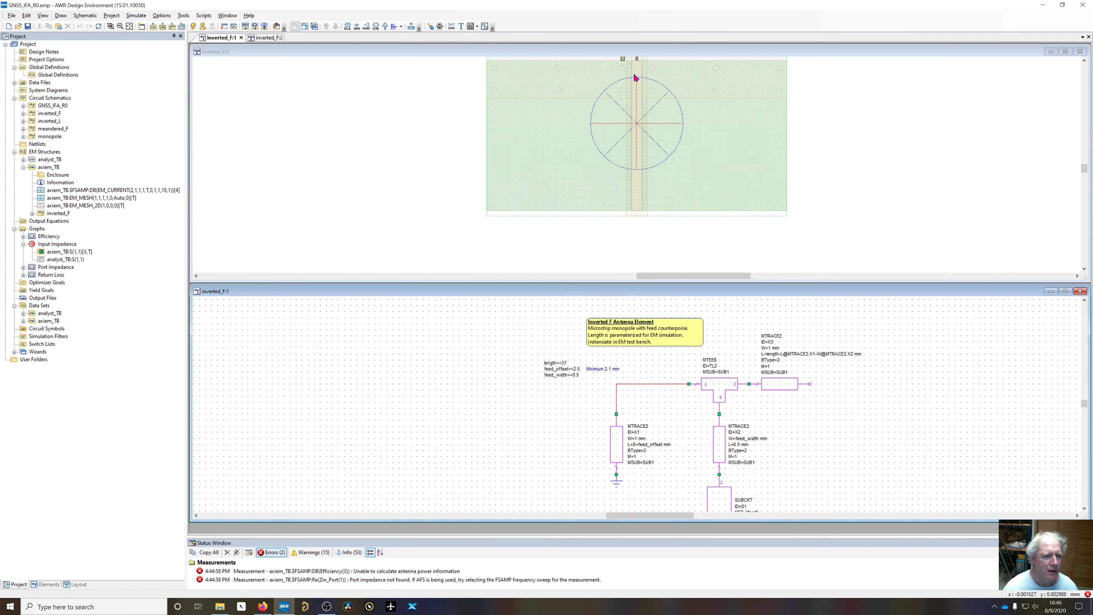
scroll(634, 76, up, 2)
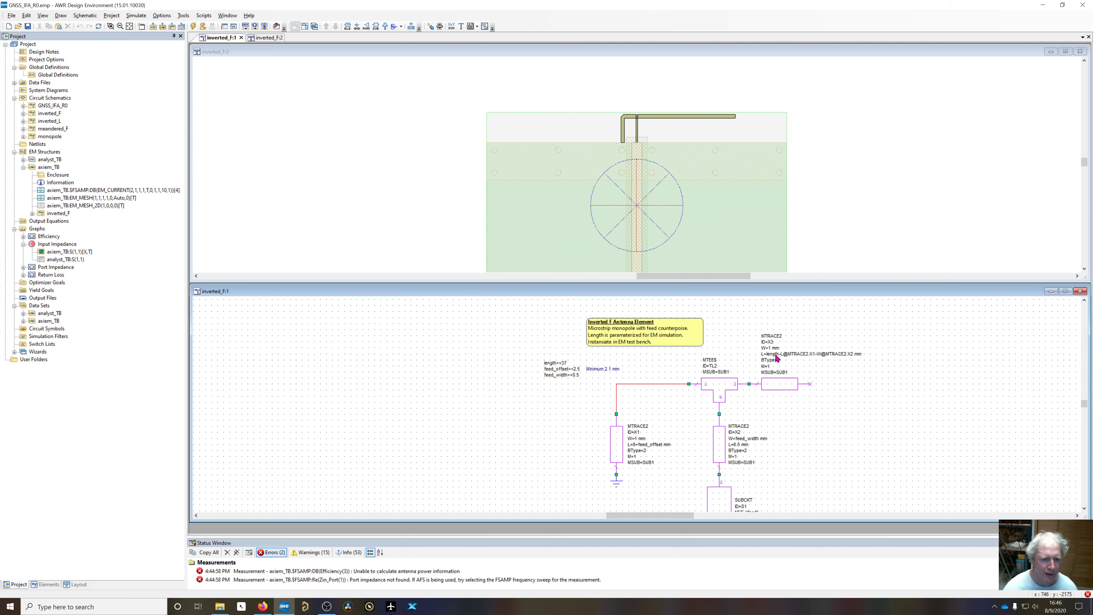
Examine the length expression of MTRACE2 X3, the MTEE$ junction TL2 and the feed trace X2 in the schematic
click(795, 356)
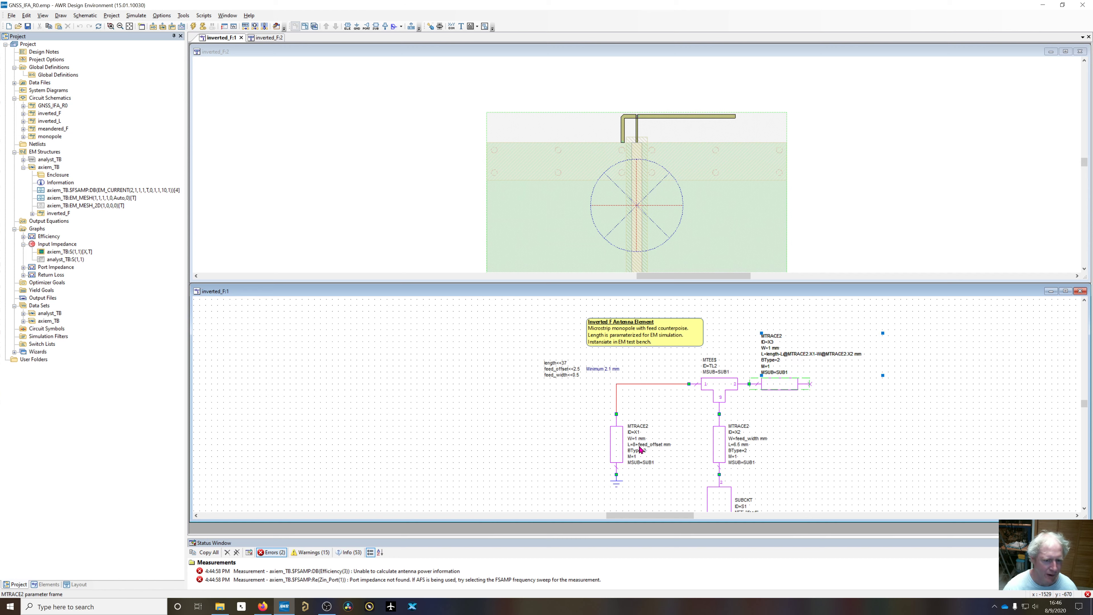
click(717, 386)
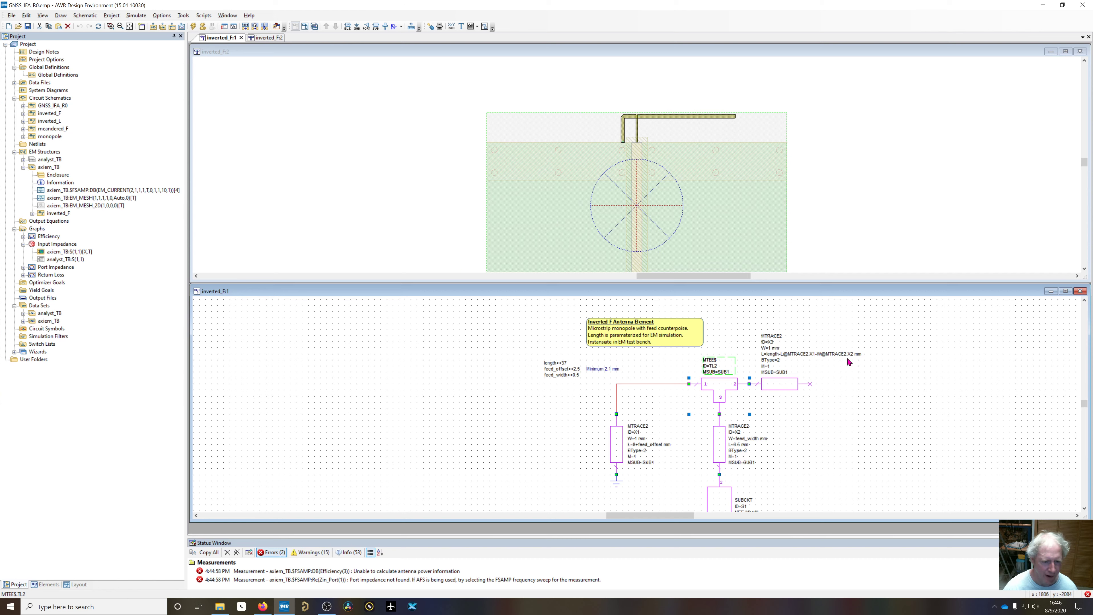
click(822, 354)
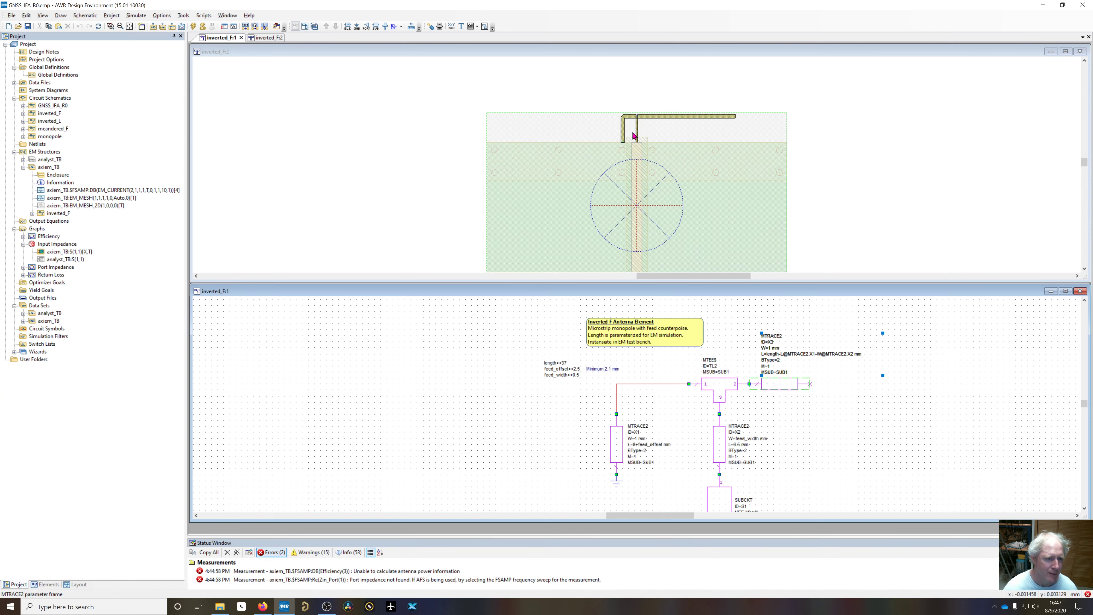
scroll(738, 428, down, 1)
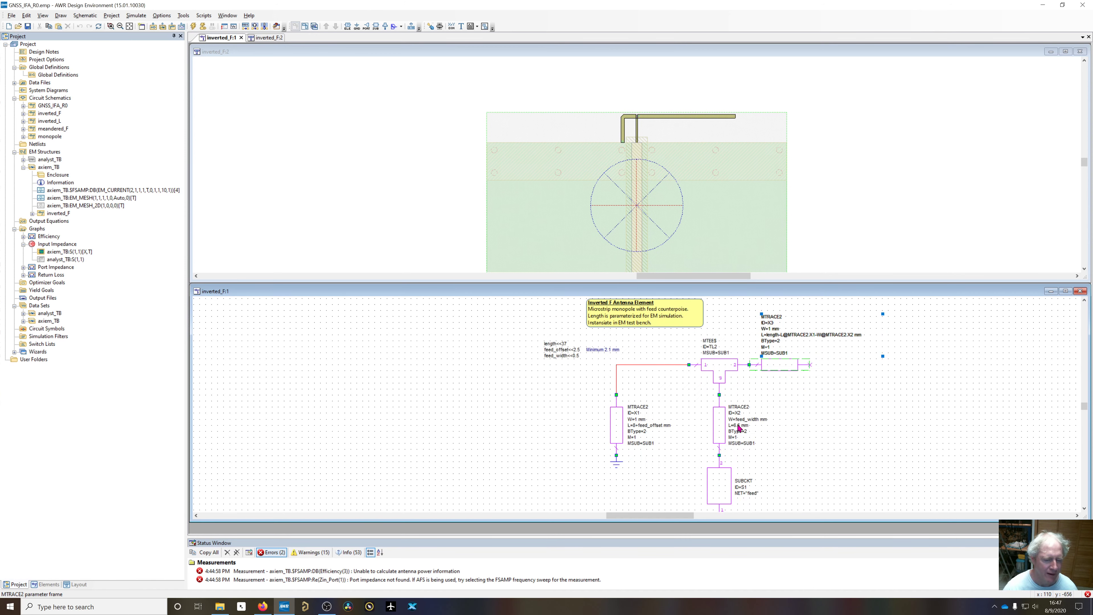
click(718, 426)
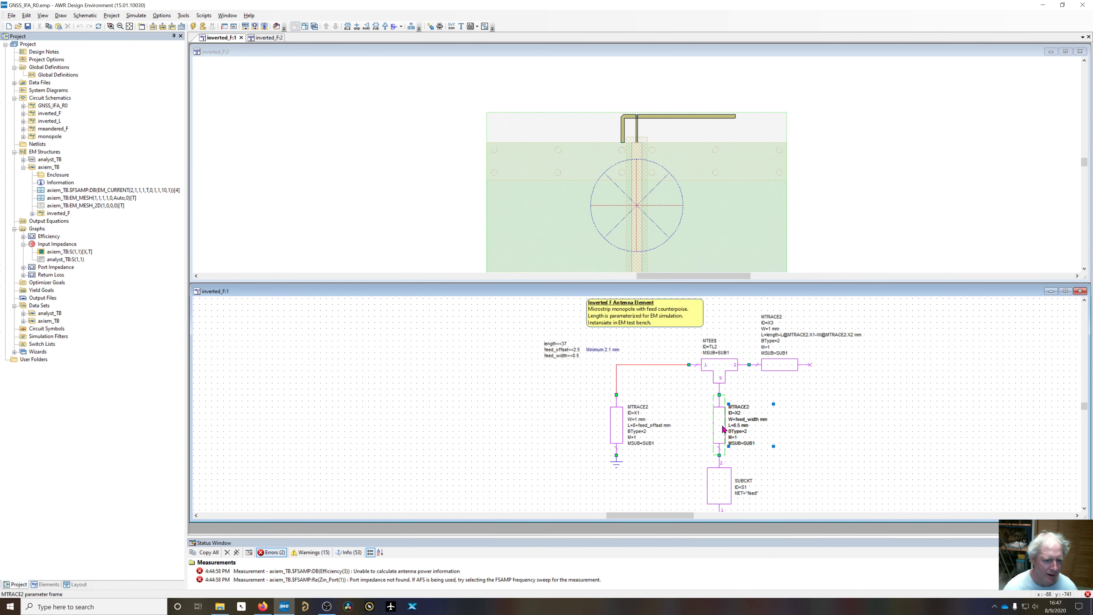
click(795, 438)
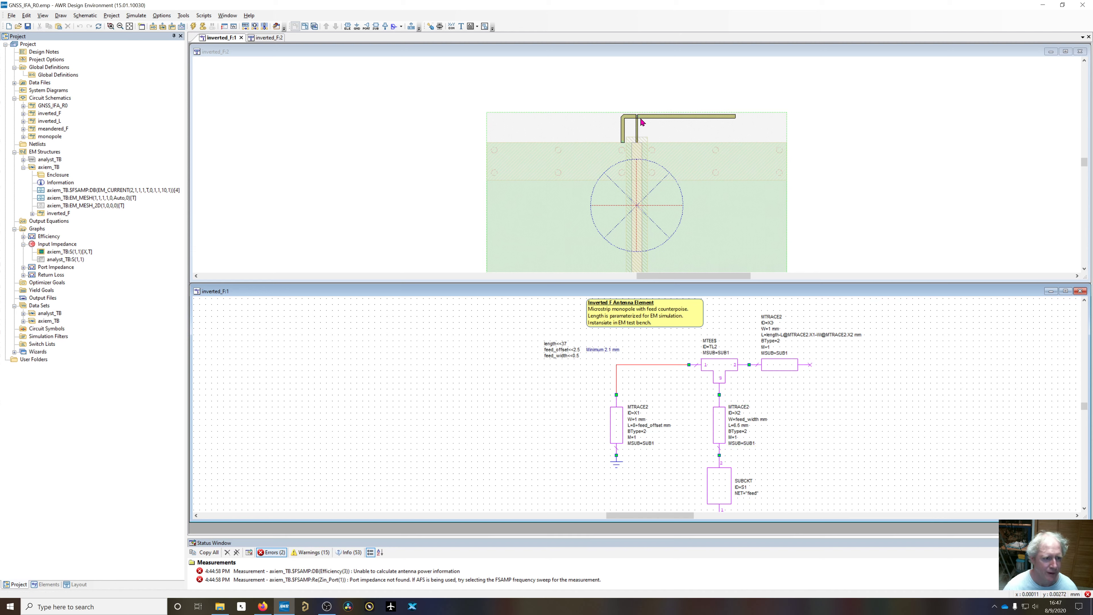
Inspect the feed trace and its junction with the horizontal arm up close in the inverted_F layout
scroll(645, 125, up, 5)
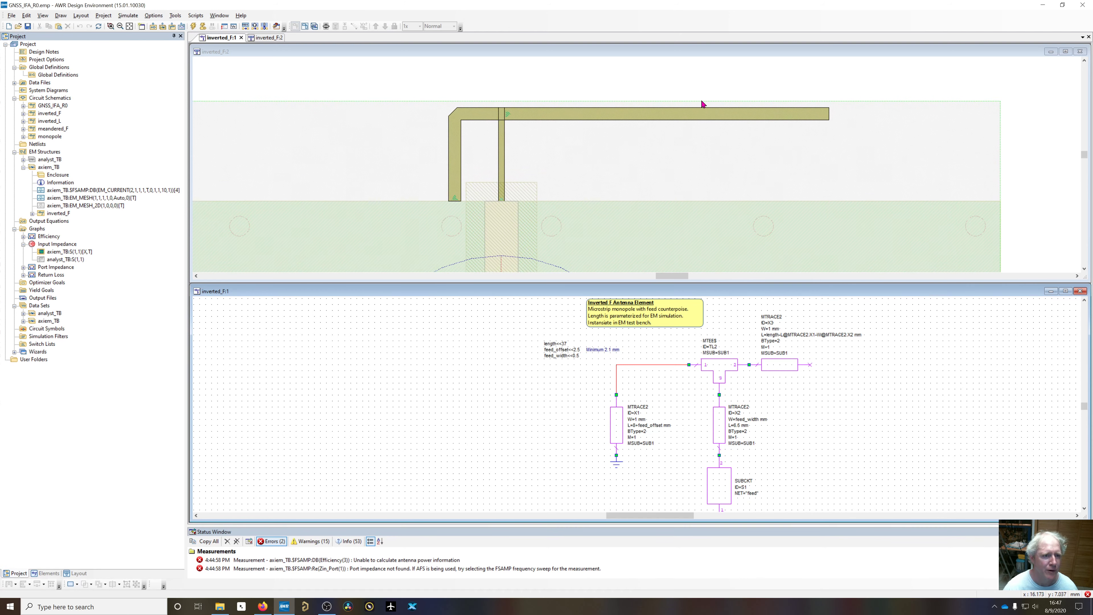
scroll(700, 138, down, 4)
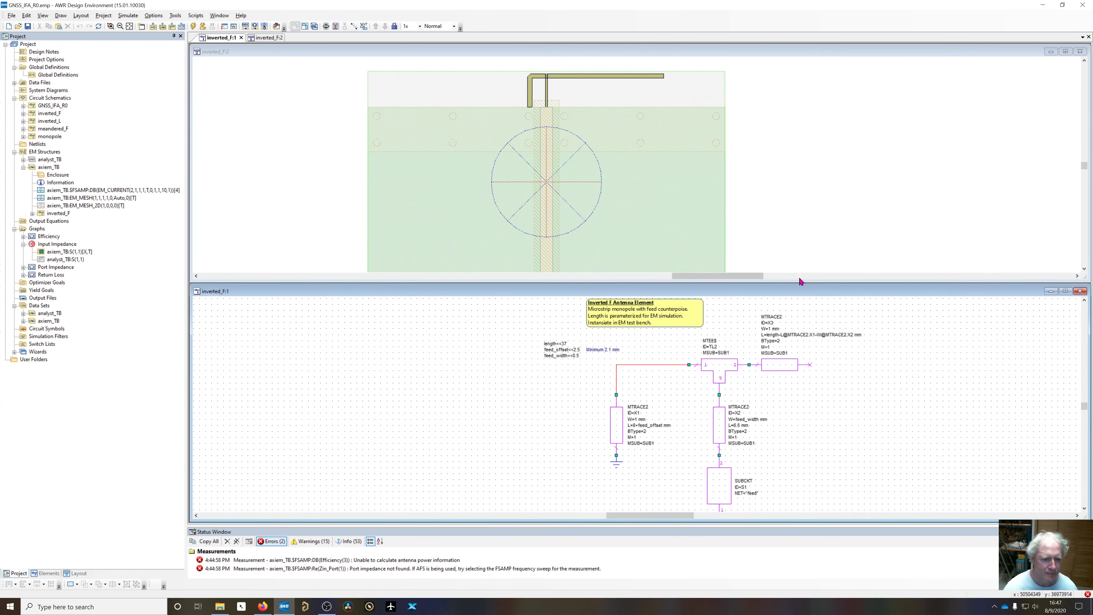
scroll(775, 246, up, 1)
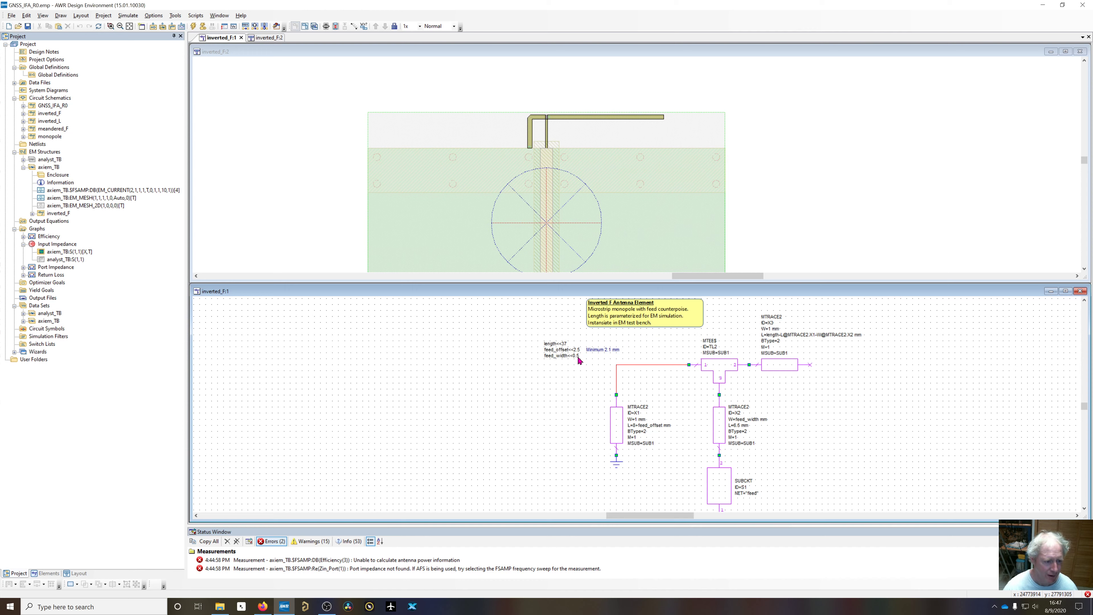
click(545, 134)
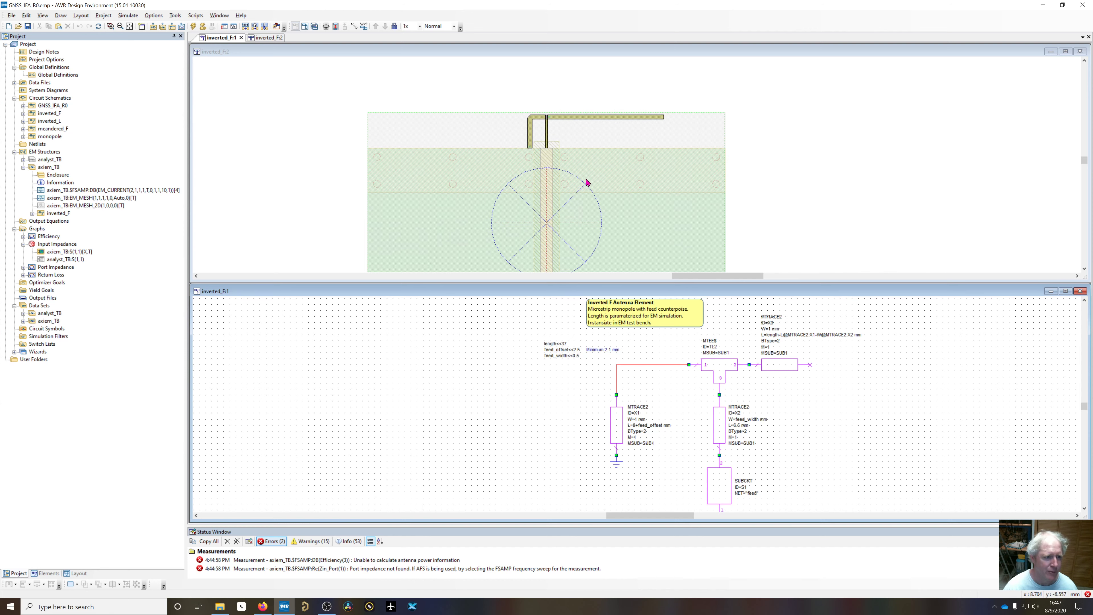
scroll(588, 183, down, 2)
click(595, 93)
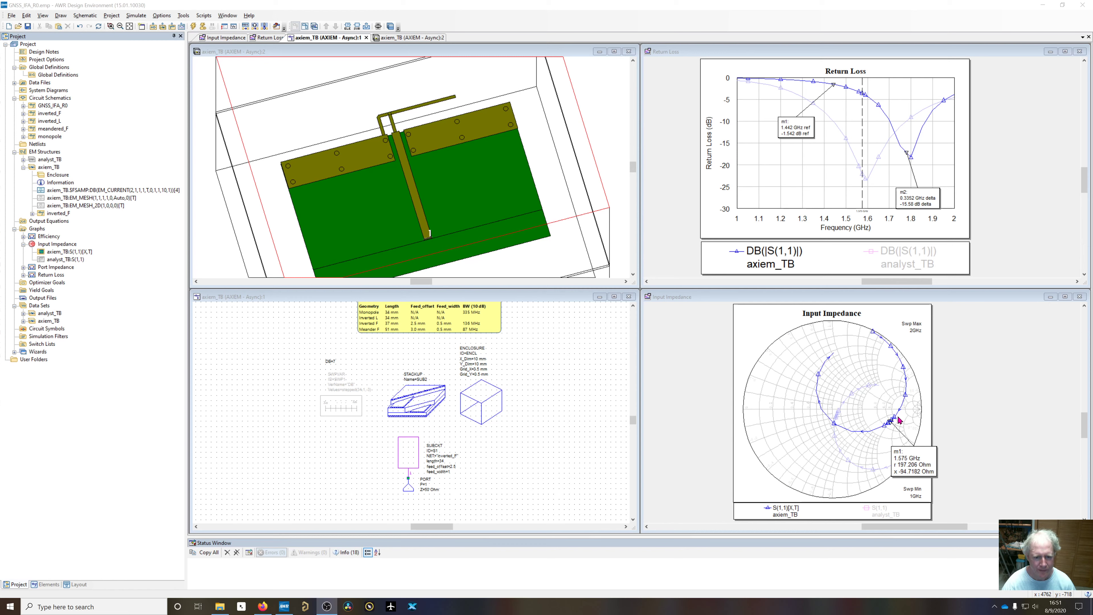
Reposition the Input Impedance marker label, set the axiem_TB subcircuit's length to 37, and run the simulation
drag(916, 470, 899, 471)
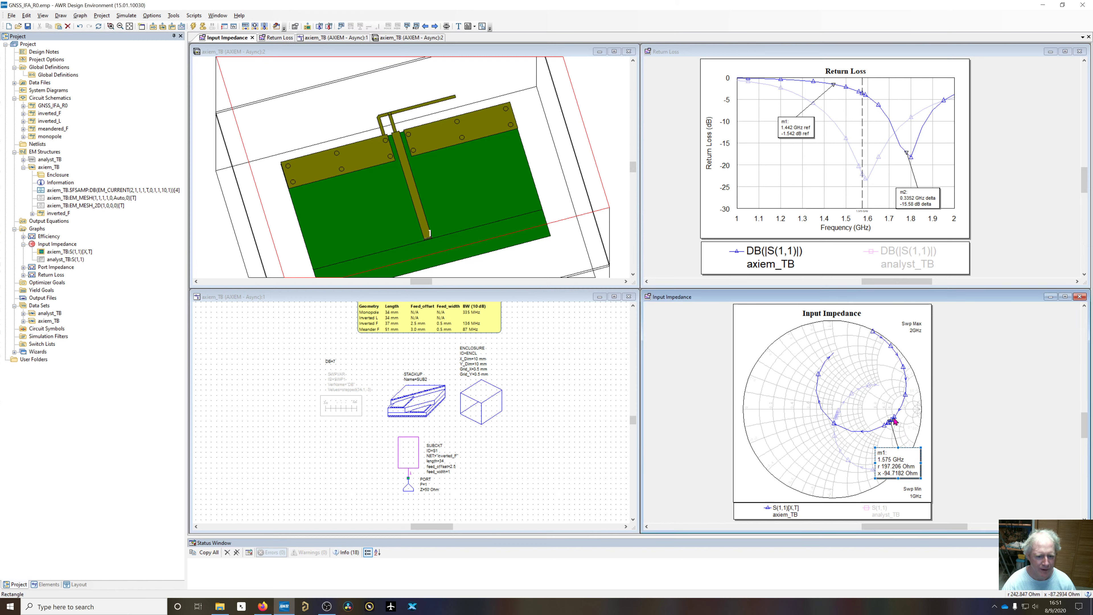
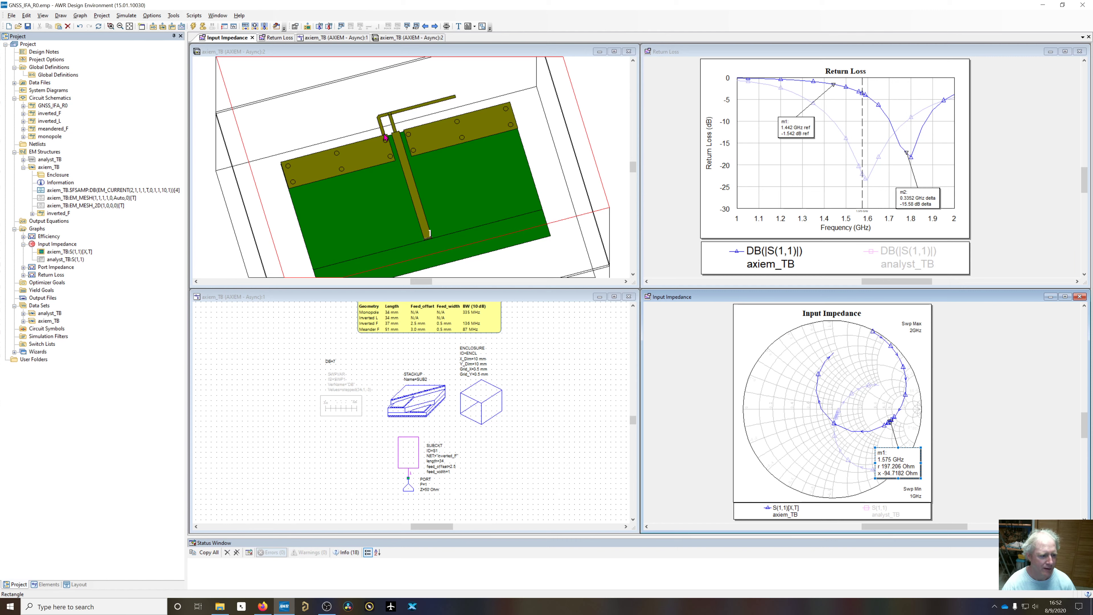
double_click(444, 461)
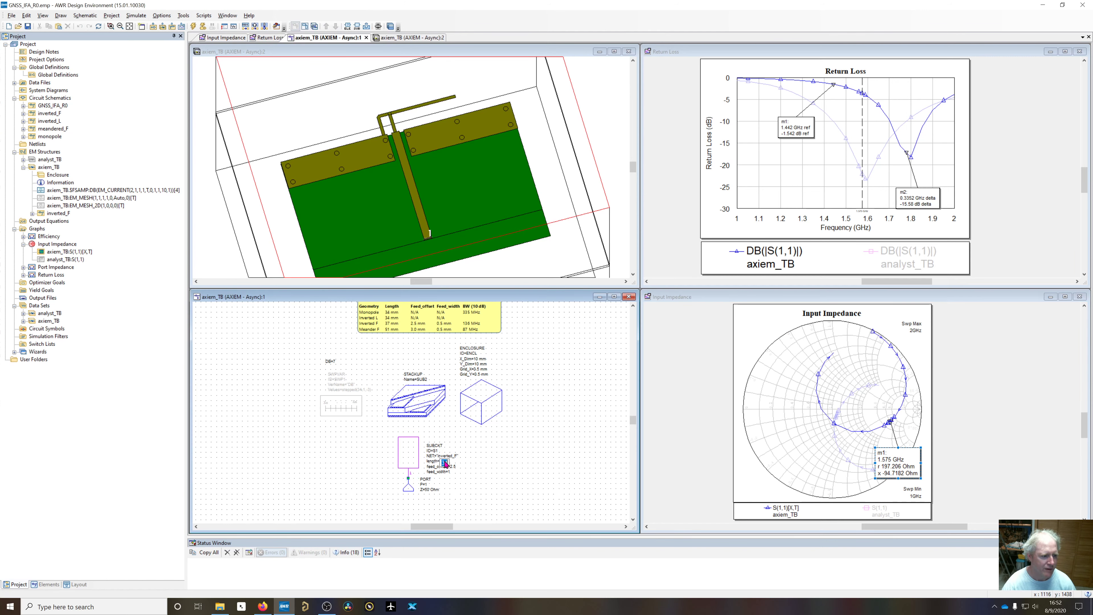
text(37)
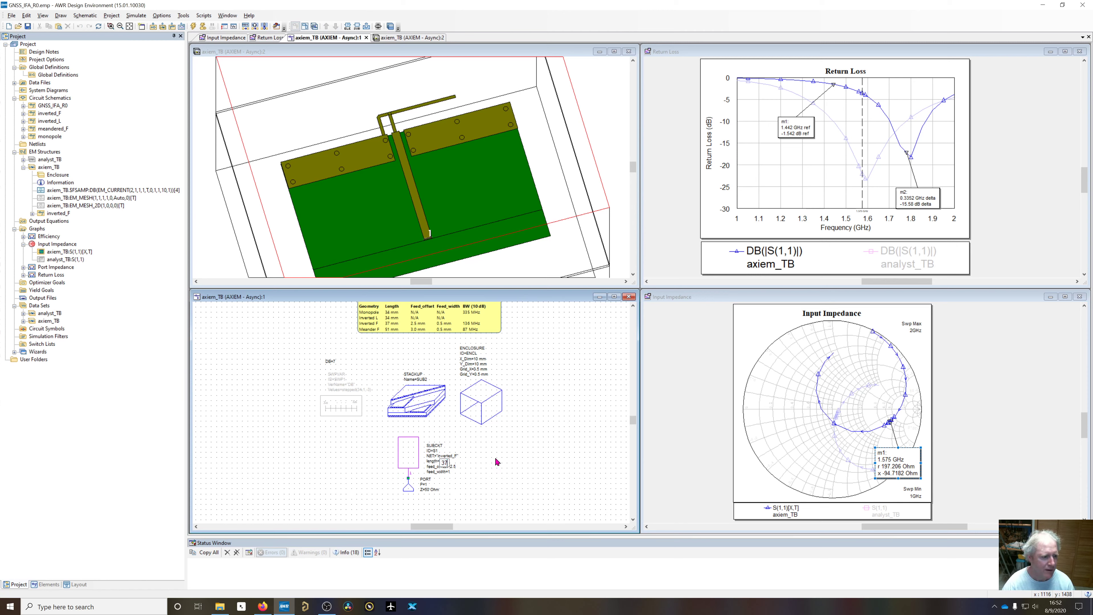
click(529, 460)
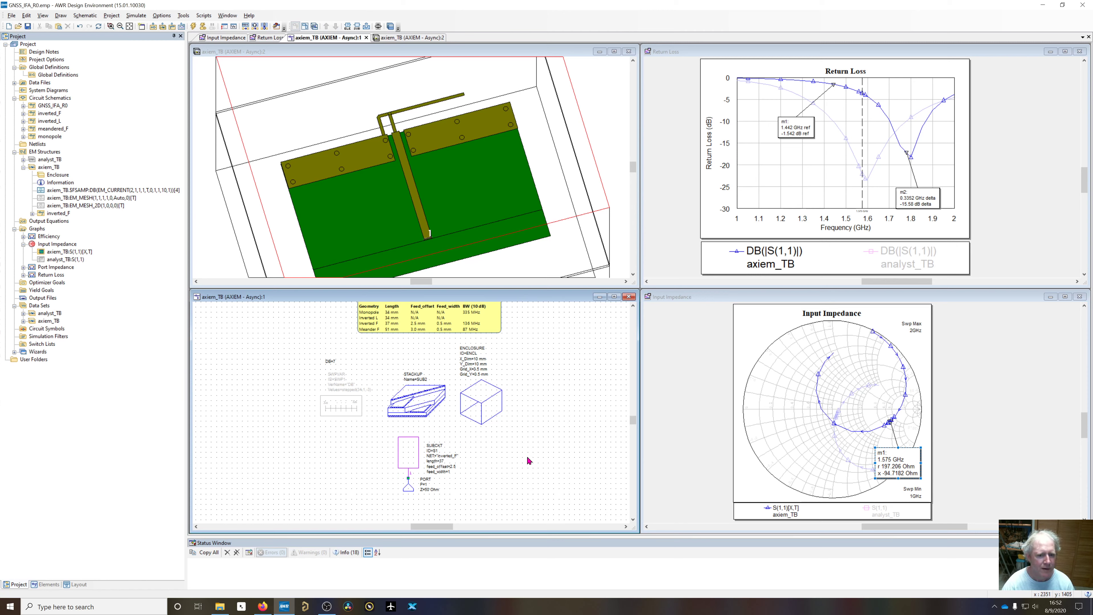
click(193, 26)
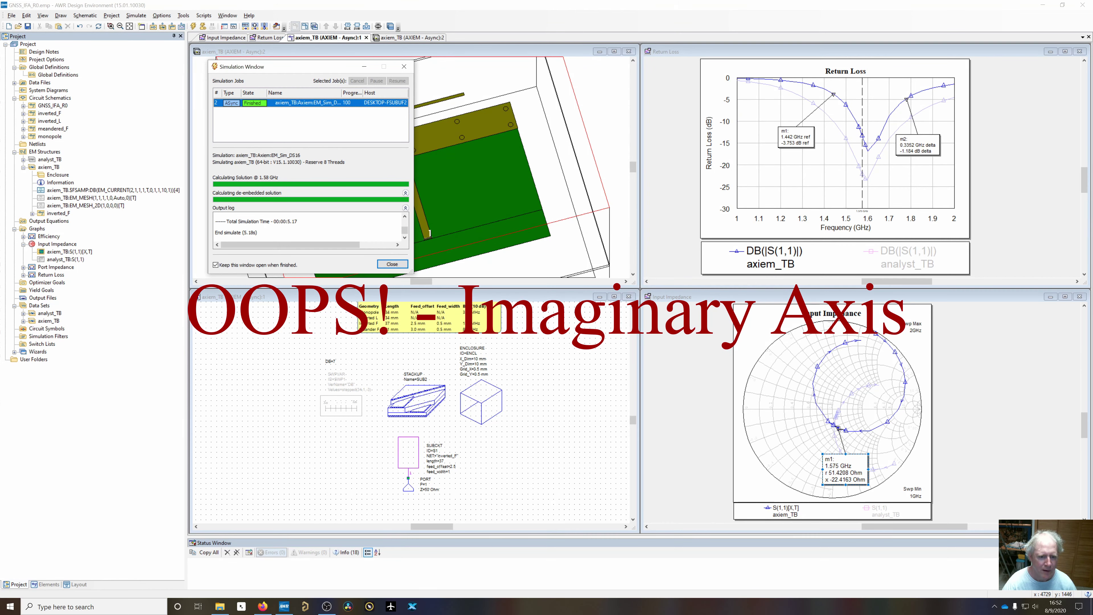
click(392, 264)
click(410, 175)
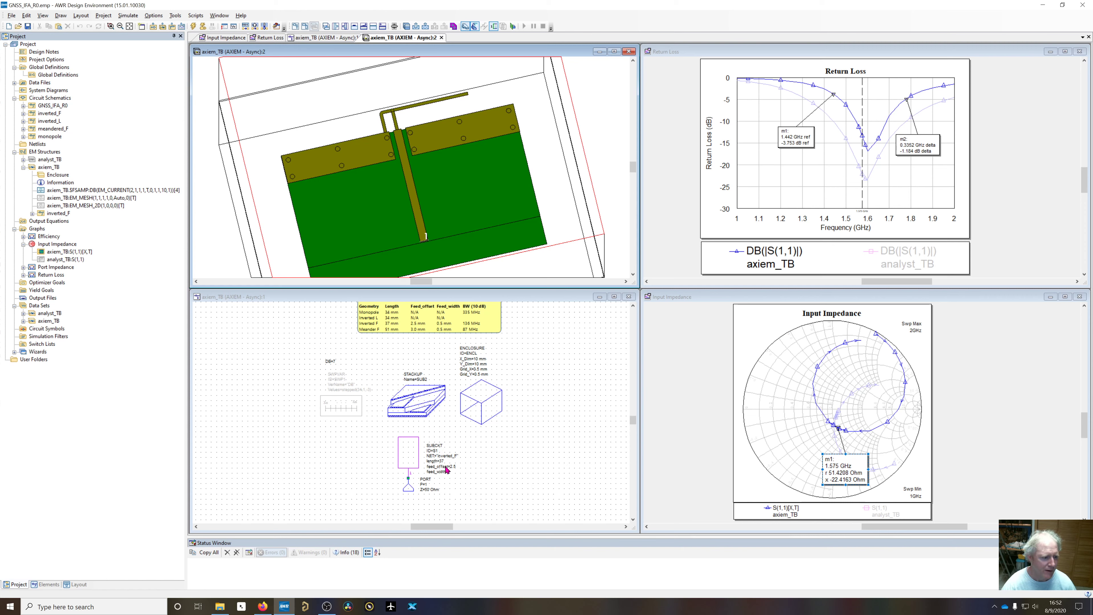
Set the subcircuit's feed_width to 0.5, rerun the simulation and close the Simulation Window
click(450, 476)
click(451, 474)
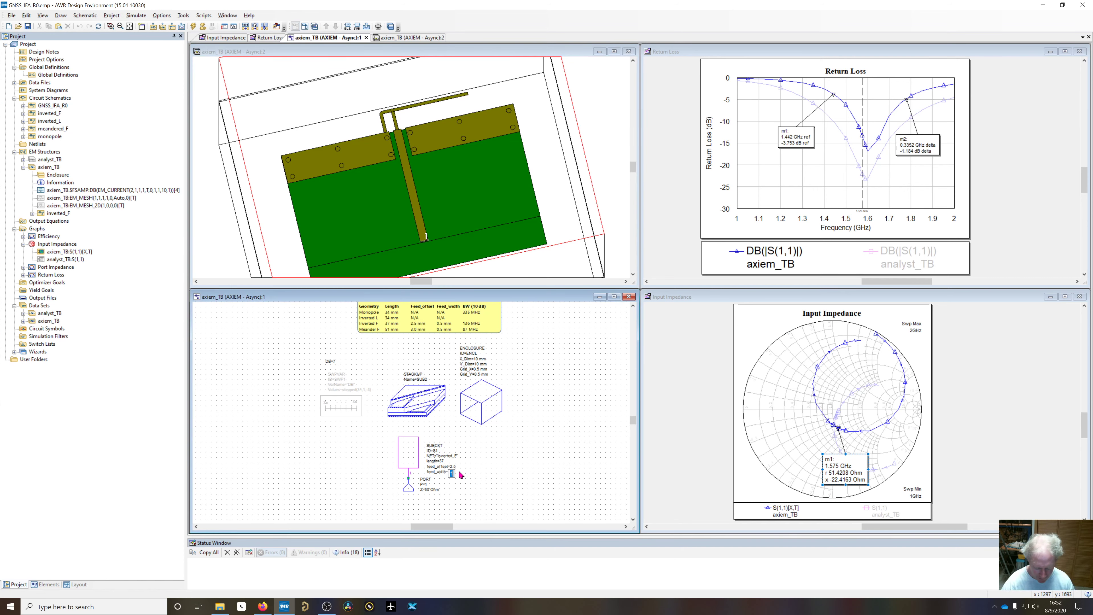
text(.5)
key(Return)
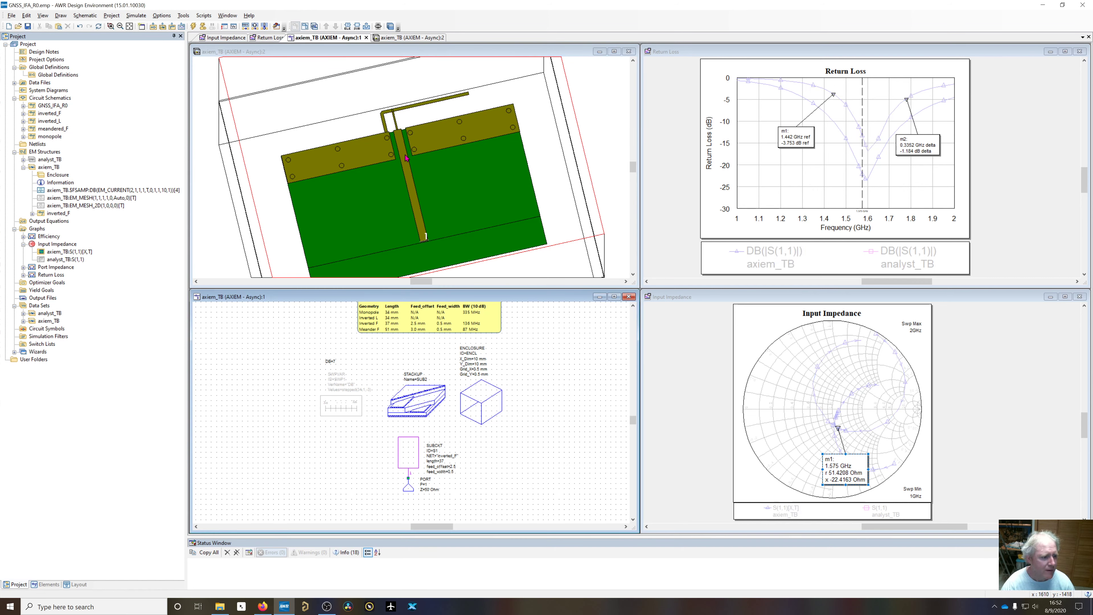
click(193, 26)
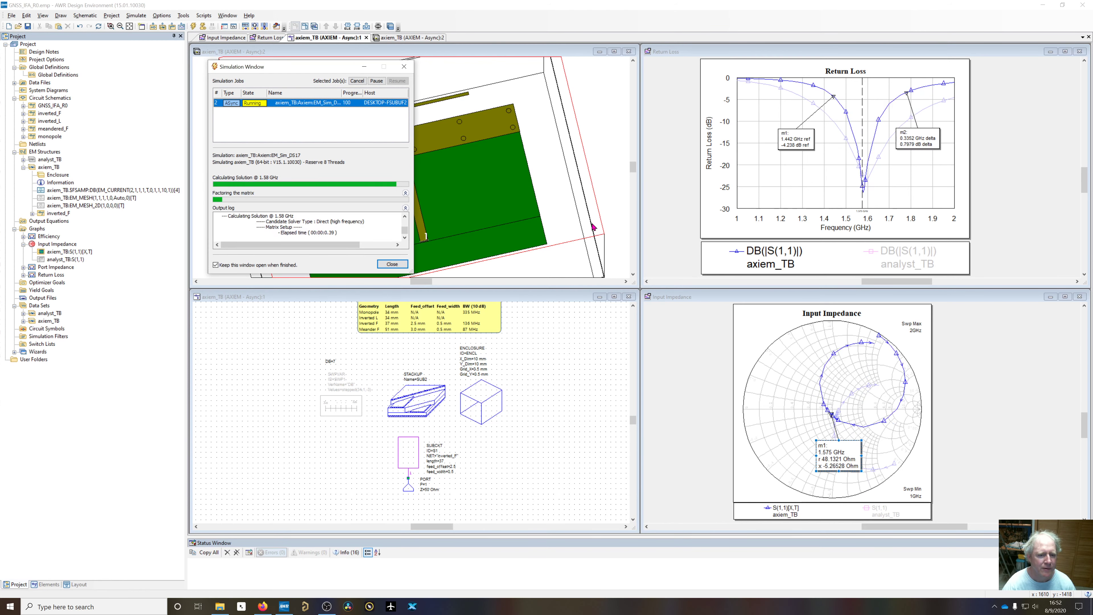
click(404, 66)
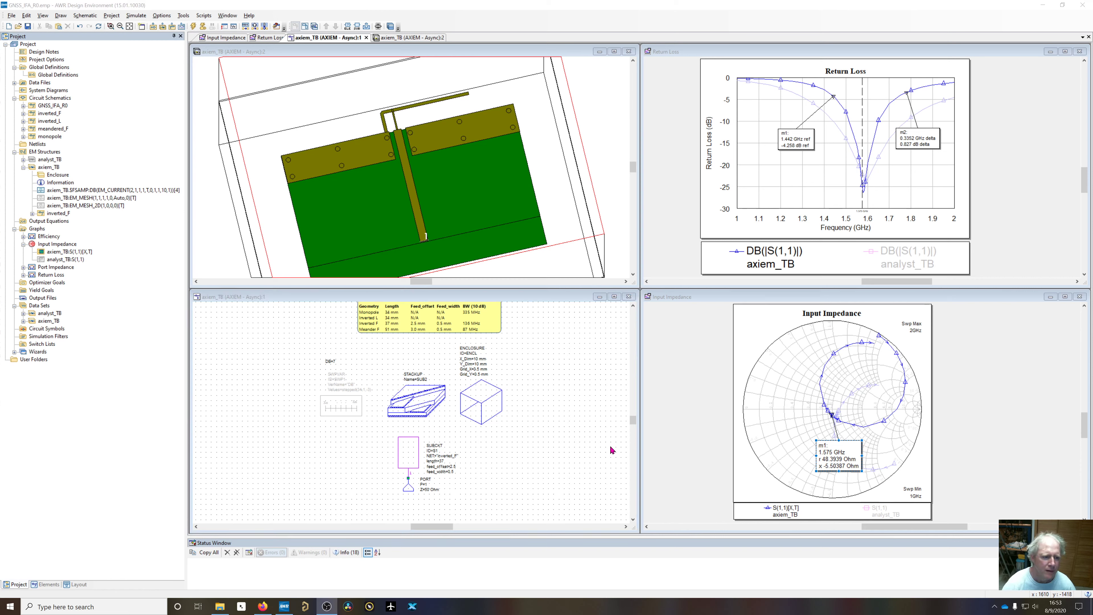
Set the subcircuit's feed_offset to 5, rerun the simulation and close the Simulation Window
double_click(454, 468)
click(474, 470)
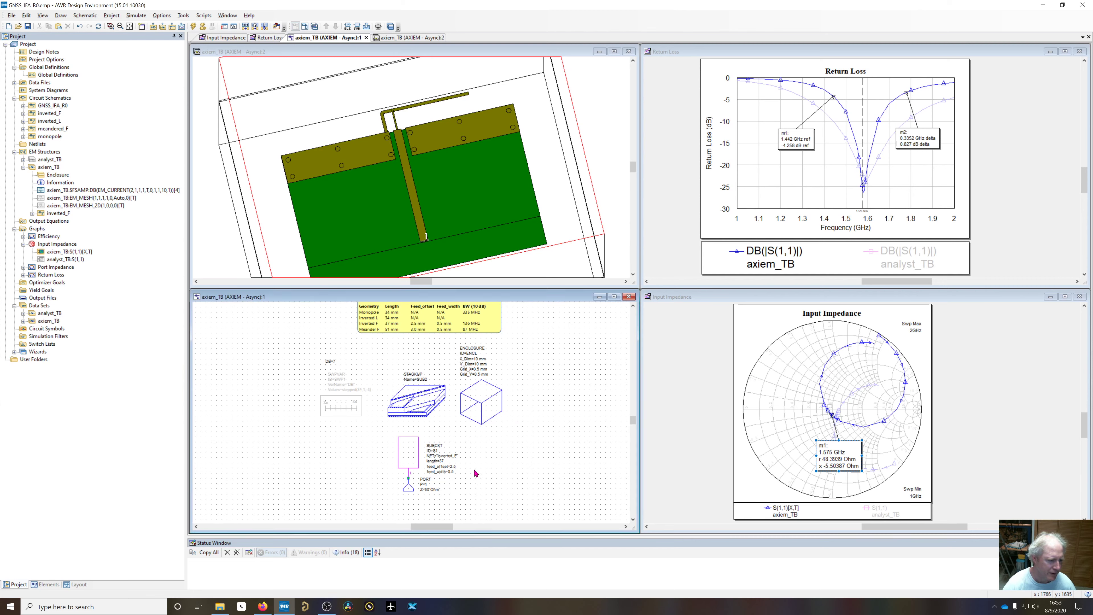
double_click(452, 468)
text(5)
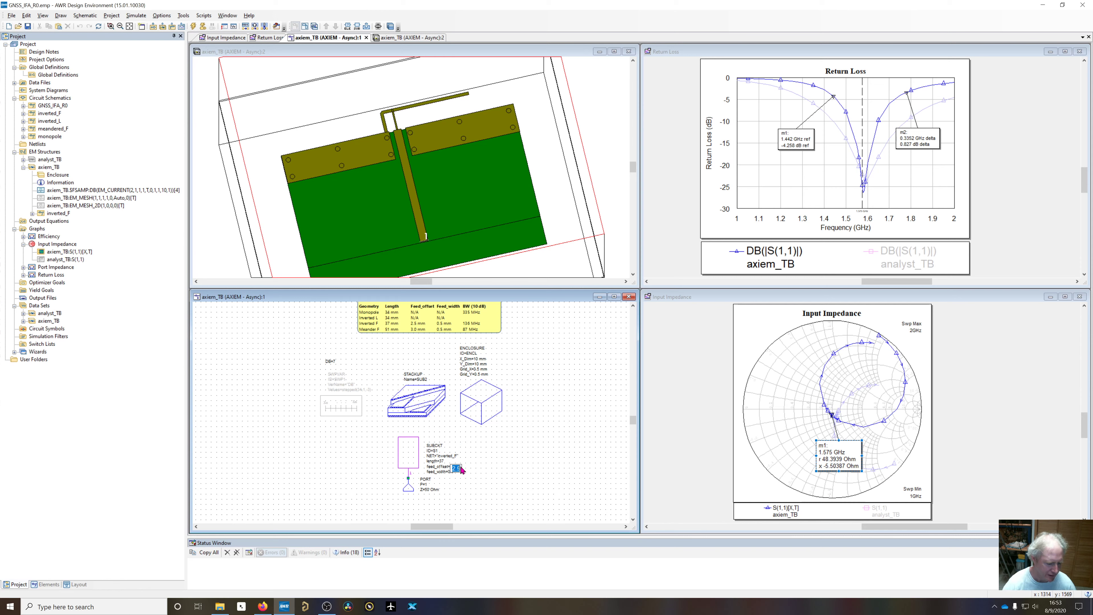
click(520, 462)
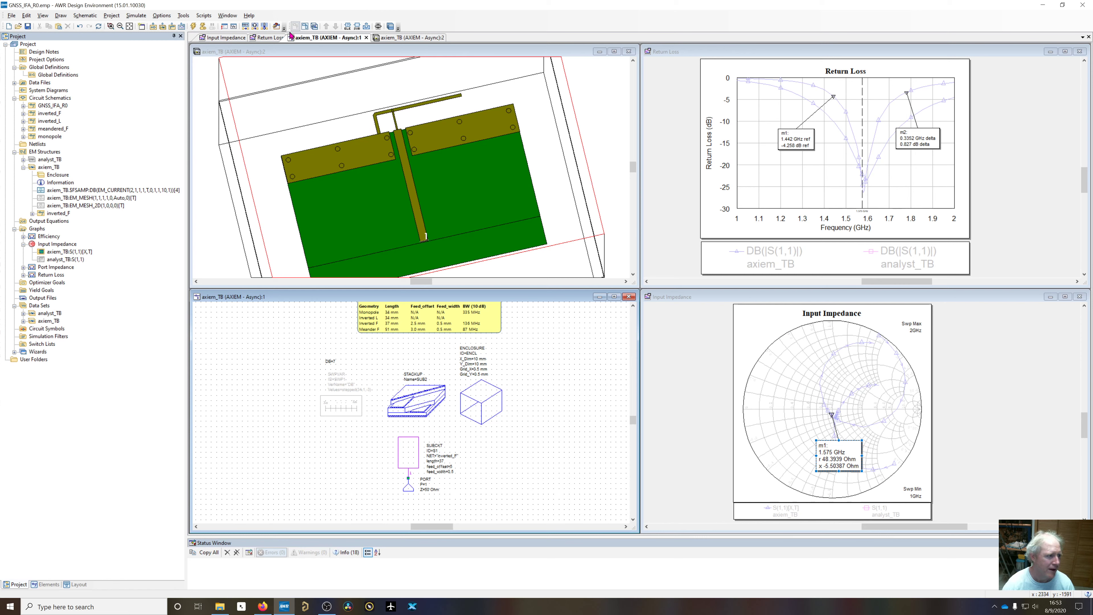
click(193, 27)
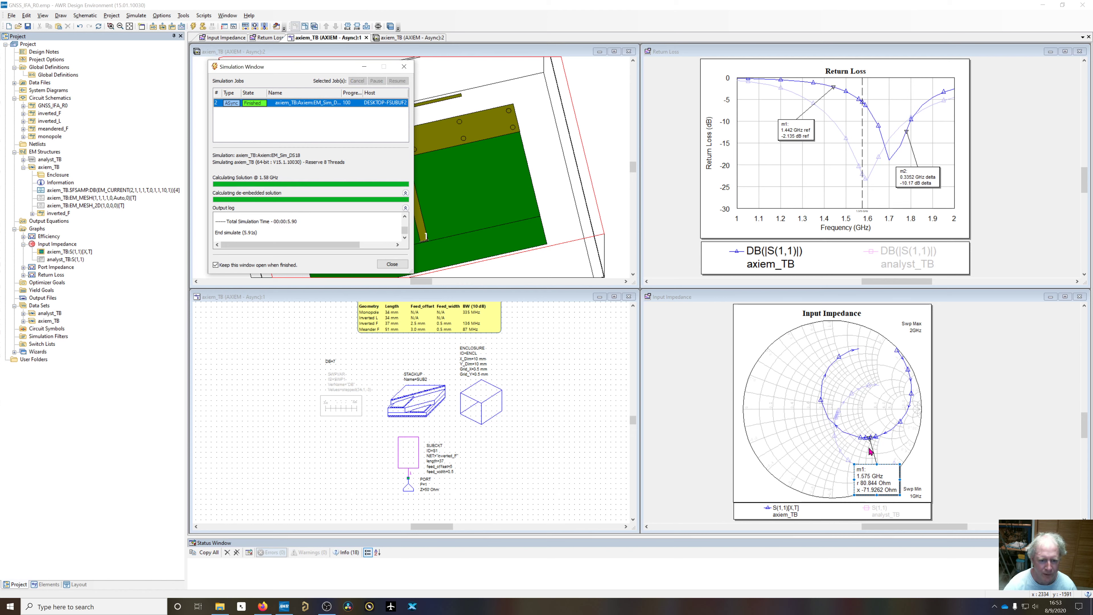
click(392, 264)
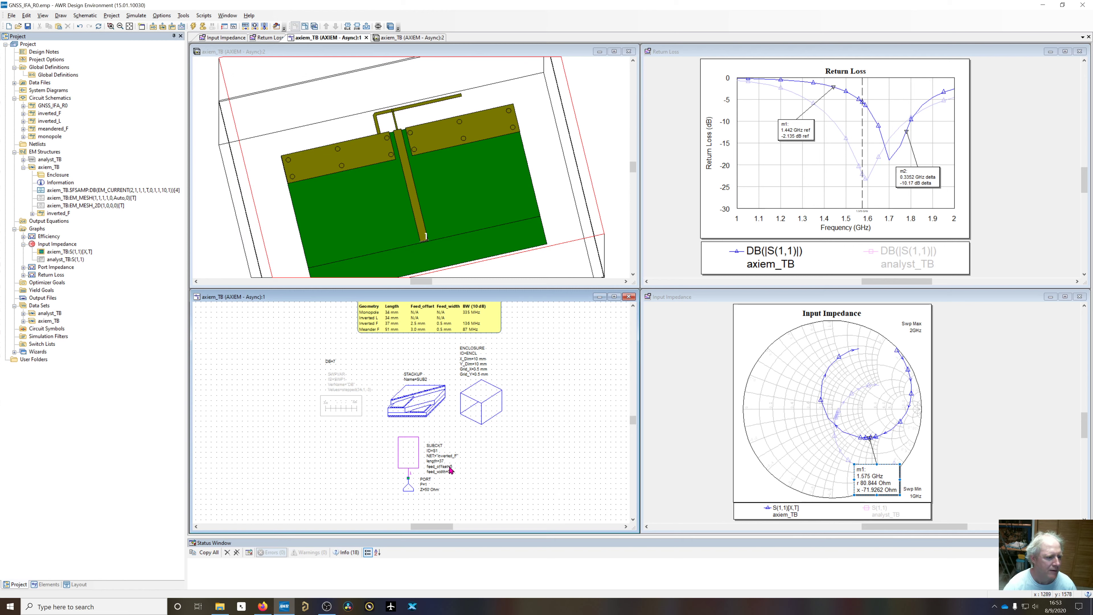
Set the subcircuit's feed_offset to 10, rerun the simulation and close the Simulation Window
double_click(453, 468)
text(10)
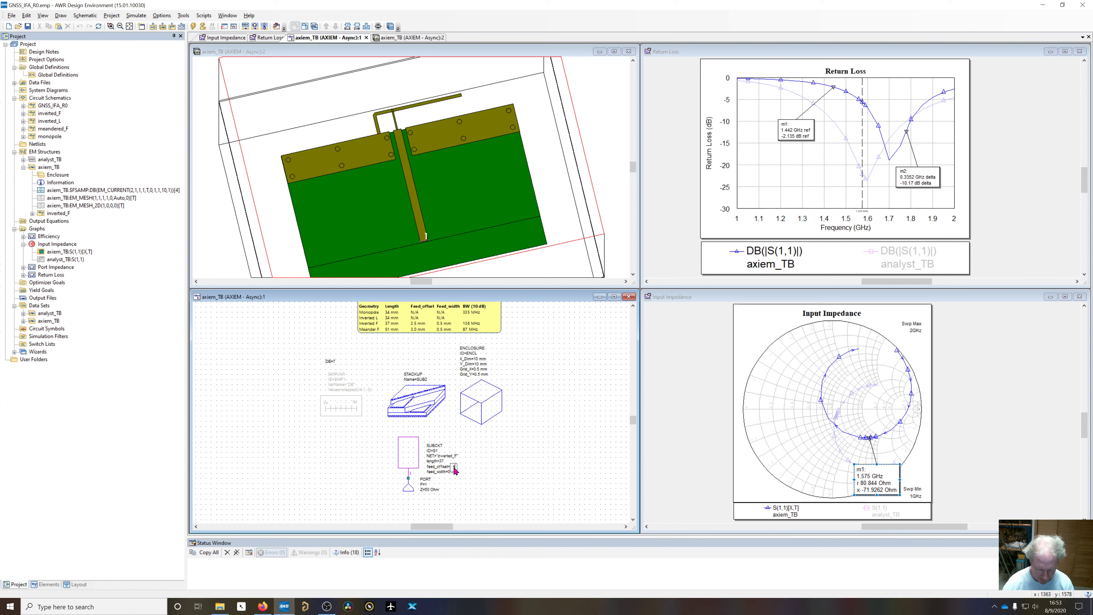
click(525, 459)
click(194, 26)
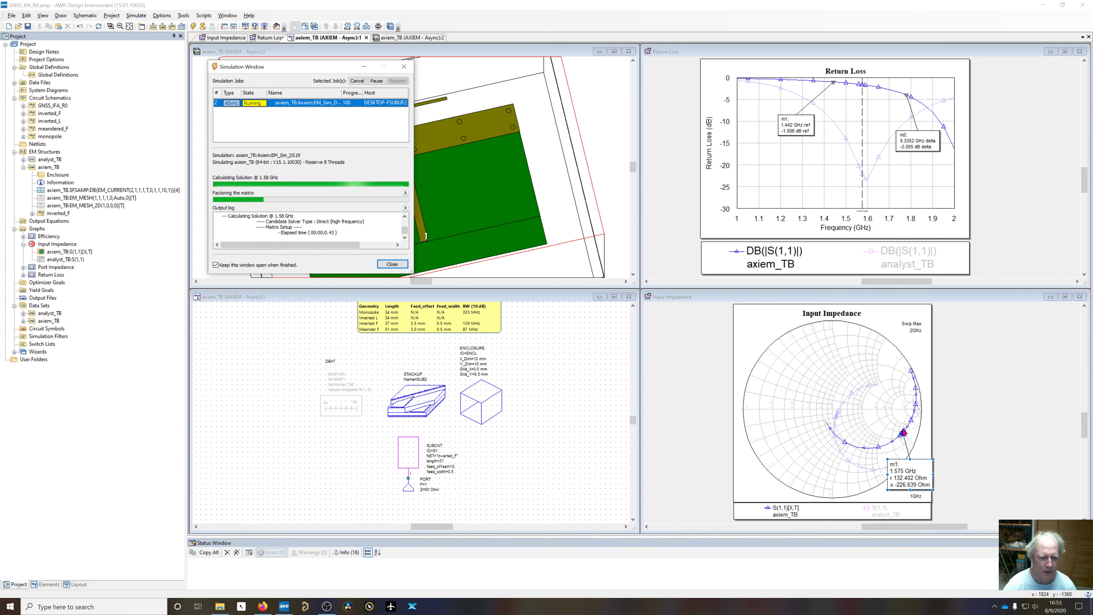
click(392, 264)
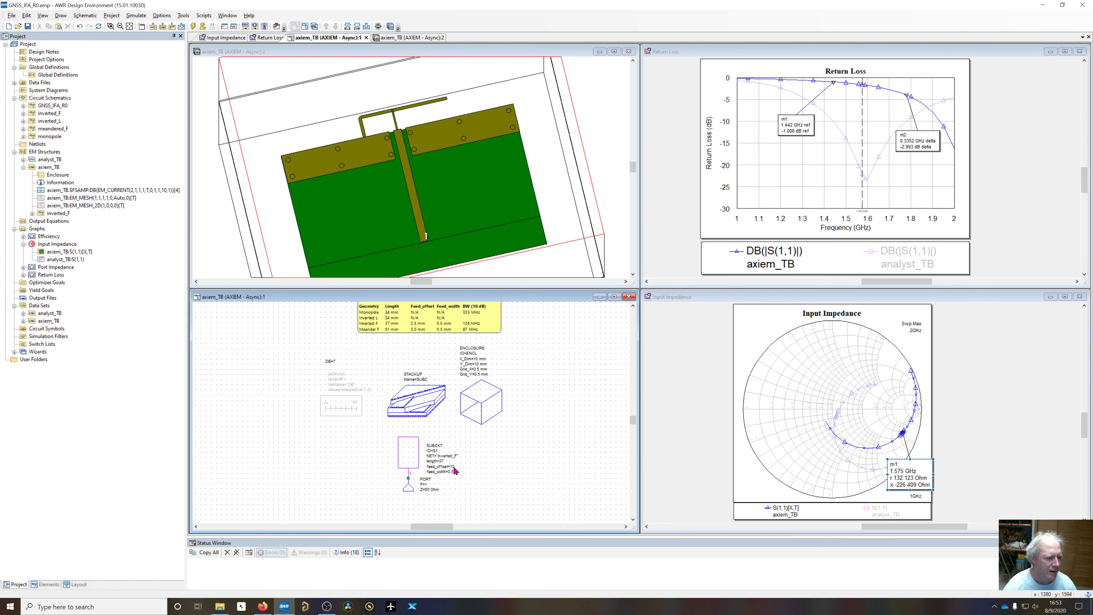
Set the subcircuit's feed_offset to 20, increase it to 25, rerun the simulation and close the Simulation Window
double_click(455, 468)
text(20)
click(515, 461)
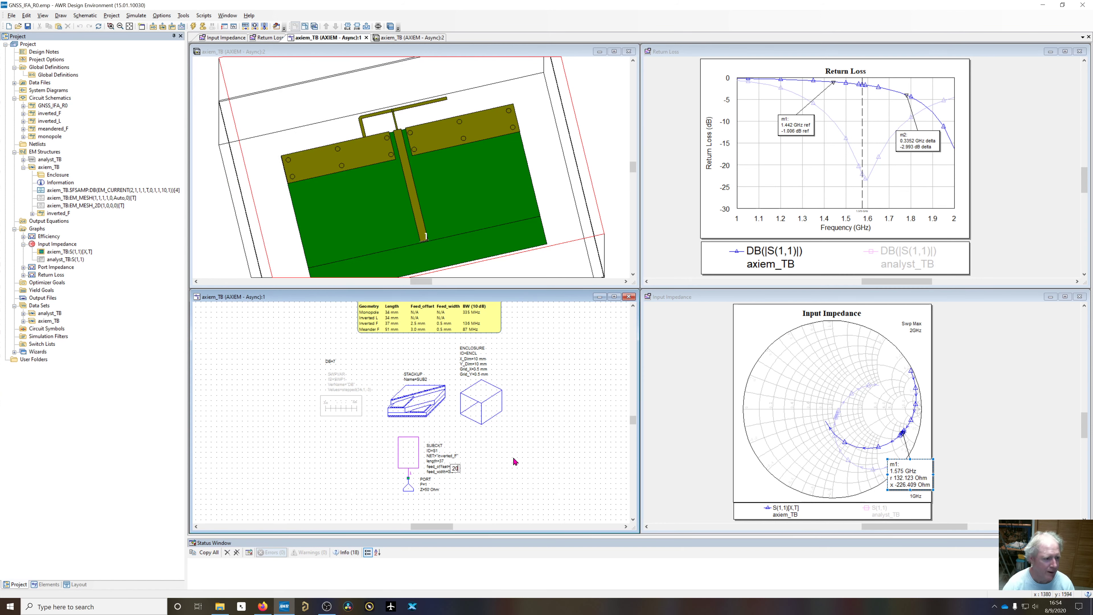
double_click(451, 467)
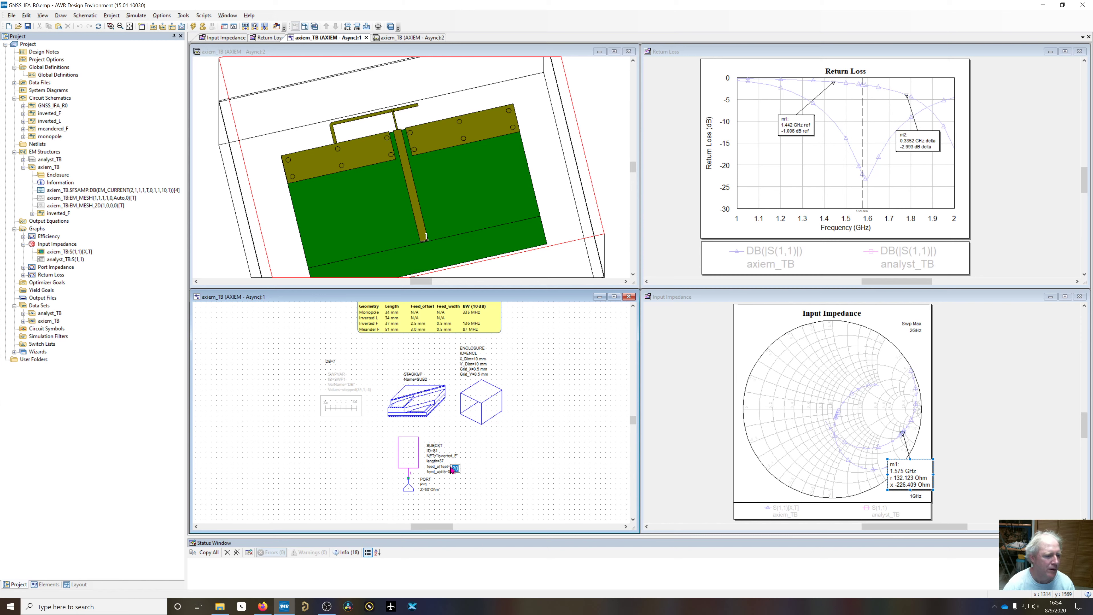
text(25)
click(544, 467)
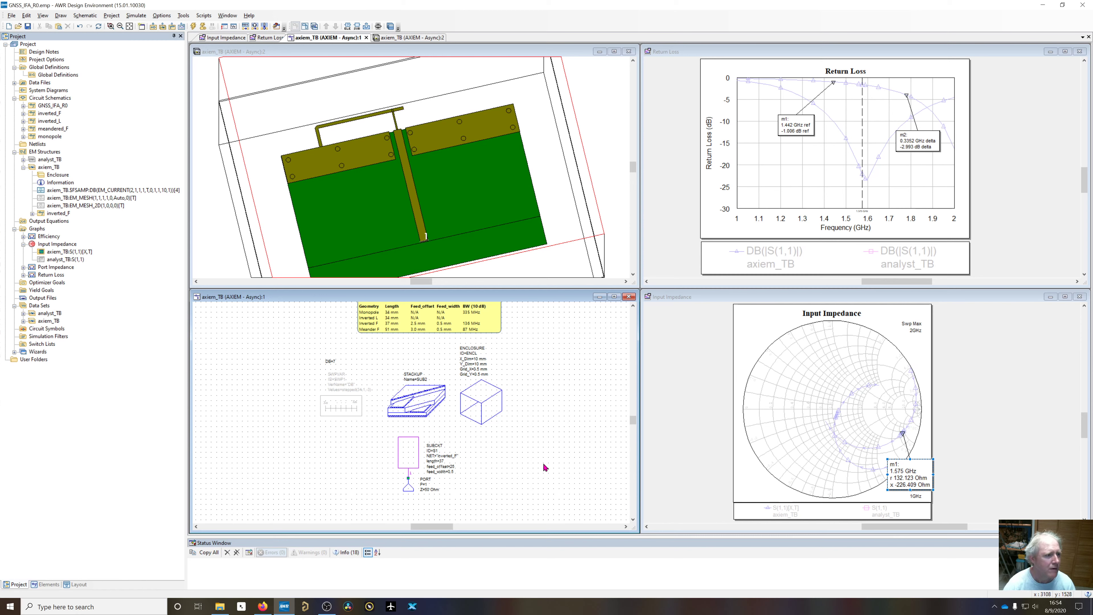
click(194, 26)
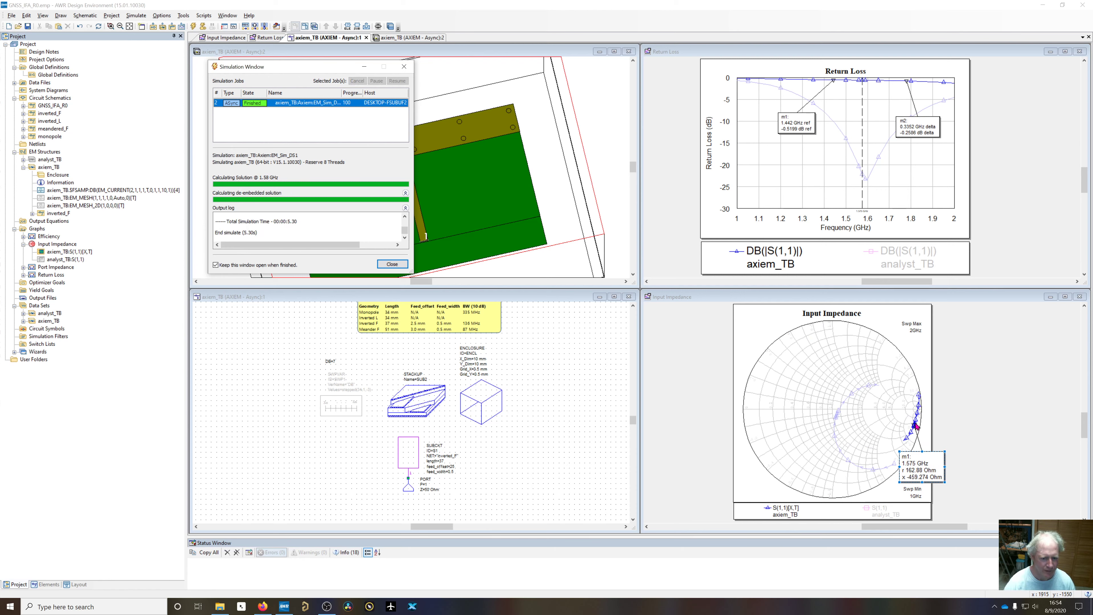
click(392, 263)
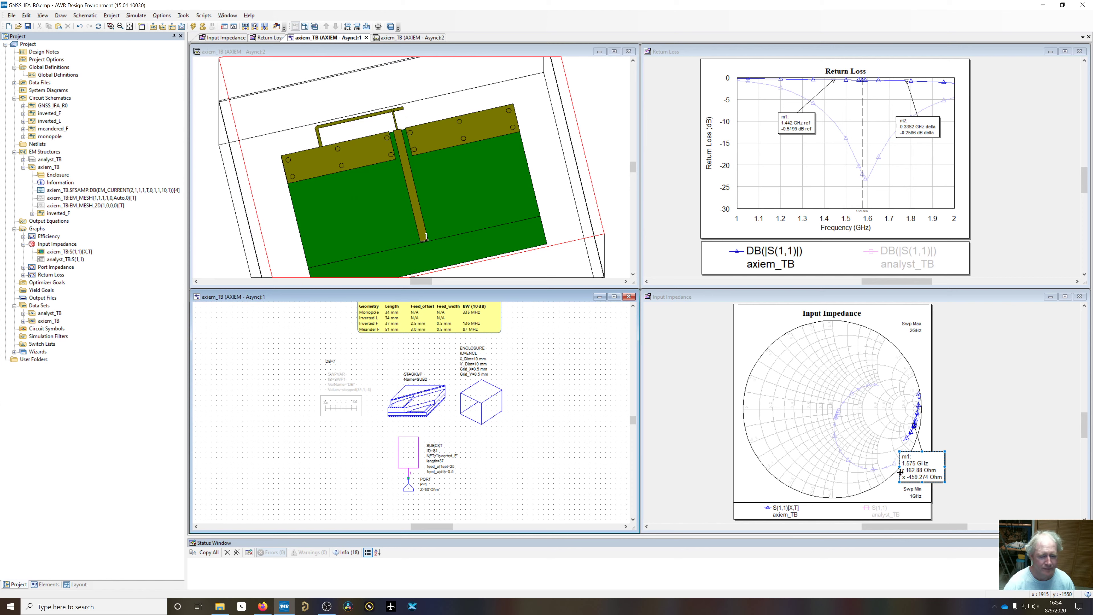
Set the subcircuit's feed_offset to 2.5, rerun the simulation and close the Simulation Window
double_click(455, 468)
text(2.5)
key(Return)
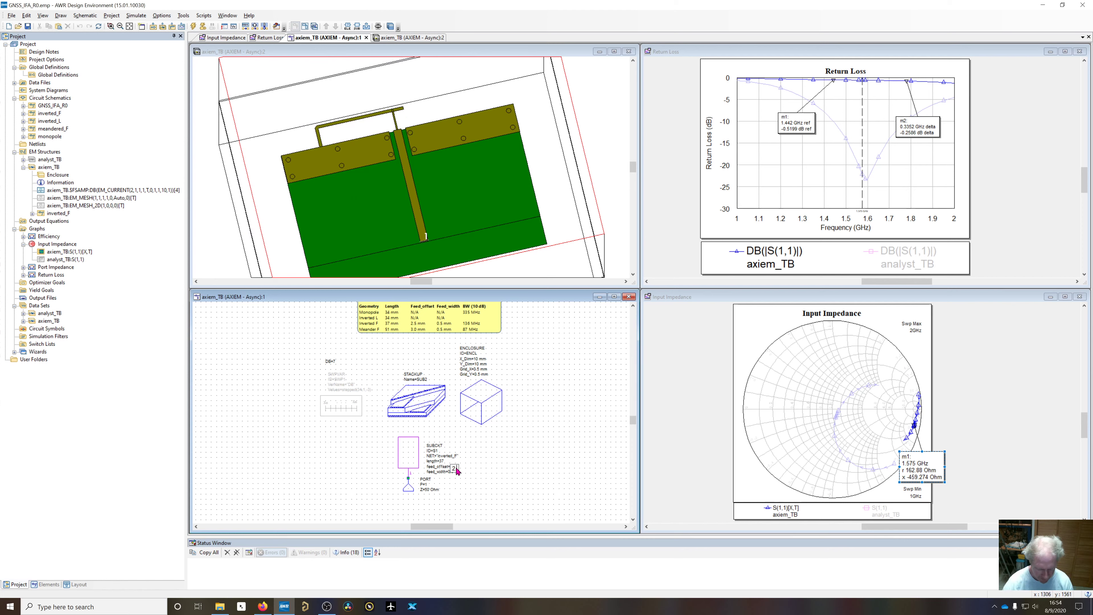
click(194, 26)
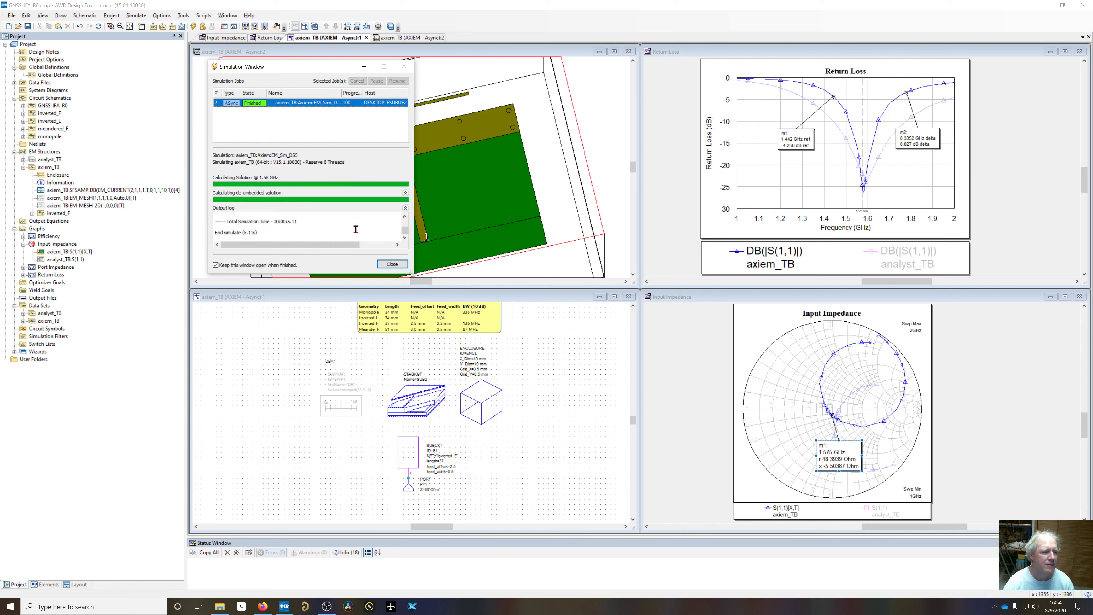
click(392, 264)
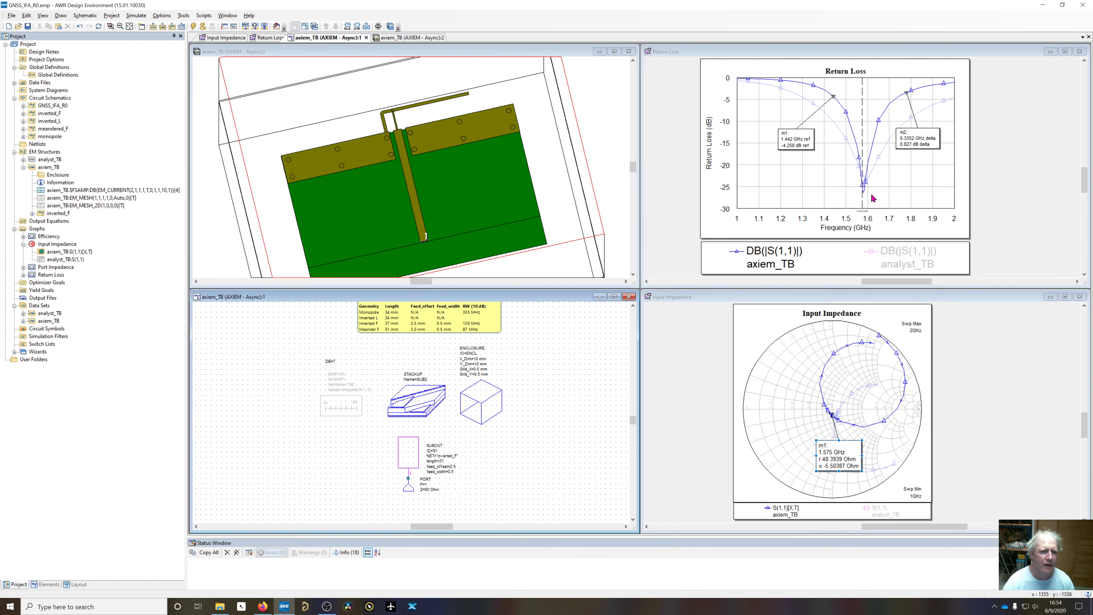
Place Return Loss marker m1 at the -10 dB crossing with an absolute y-value marker search in the Search right direction
click(796, 148)
right_click(792, 143)
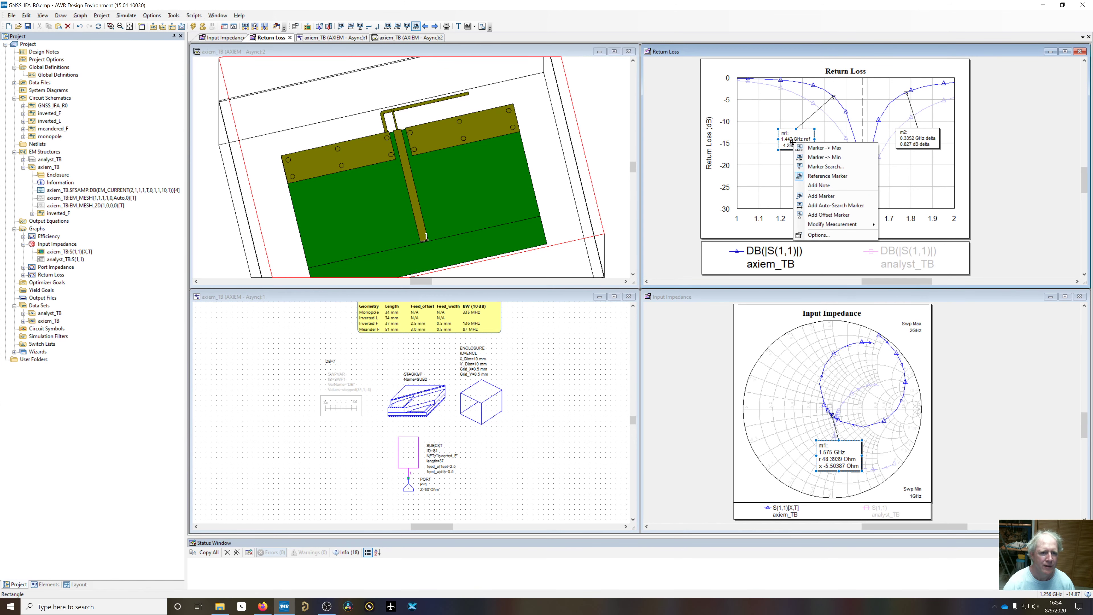
click(805, 157)
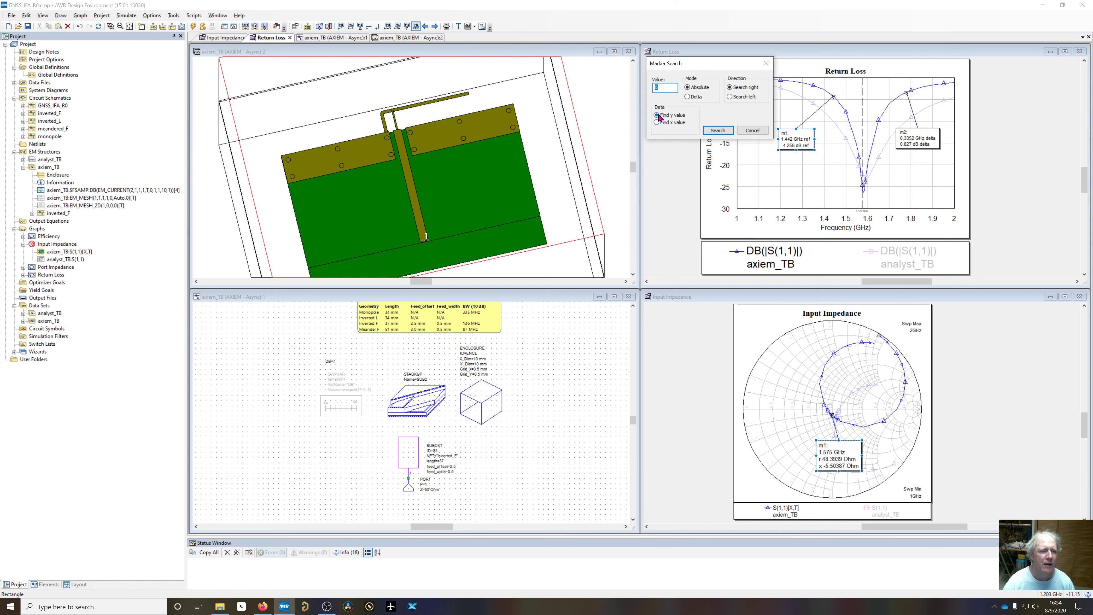
key(BackSpace)
text(-10)
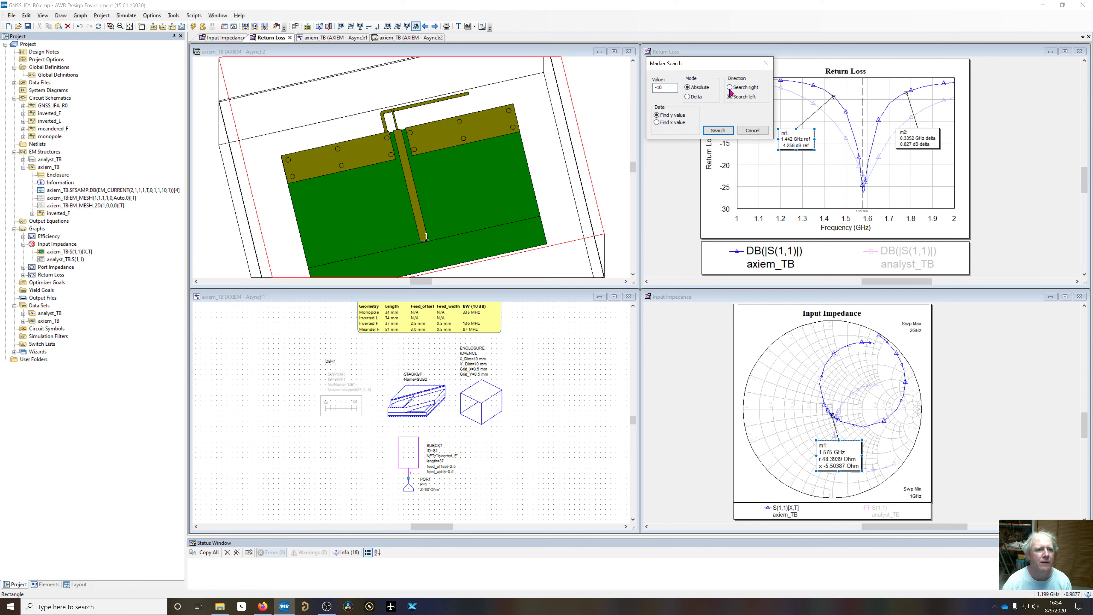
click(720, 130)
Place Return Loss marker m2 at its -10 dB crossing using the Search left direction, and close the marker search
click(915, 139)
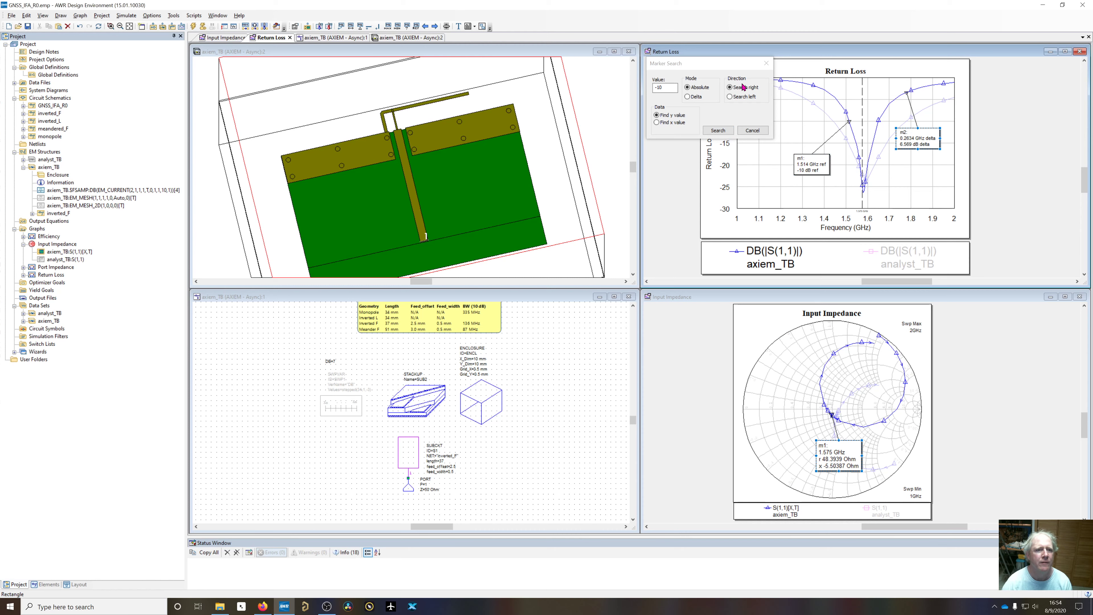
click(730, 98)
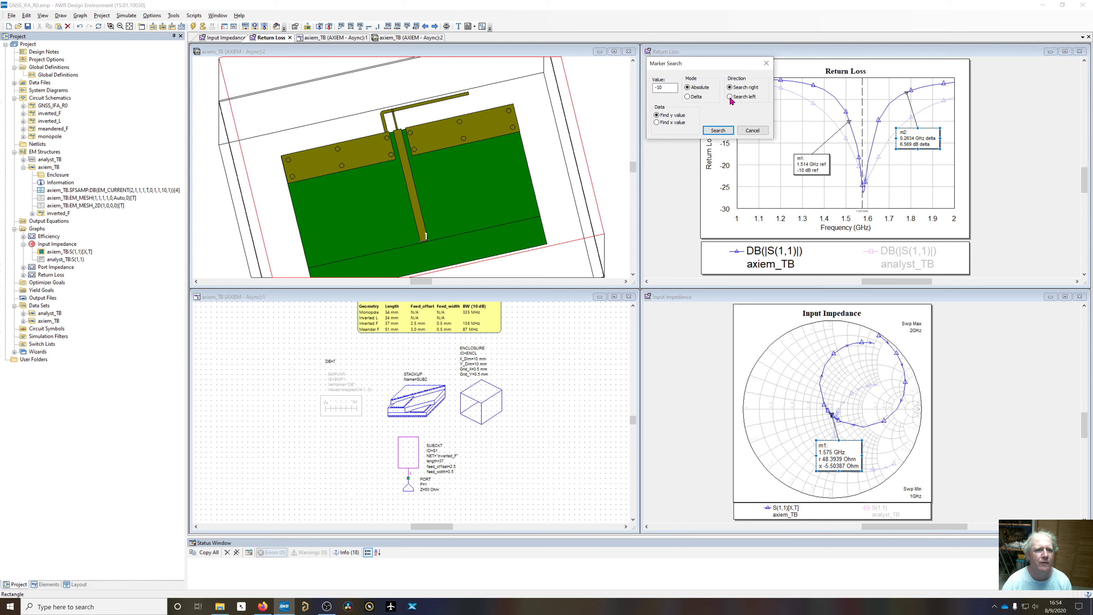
click(718, 131)
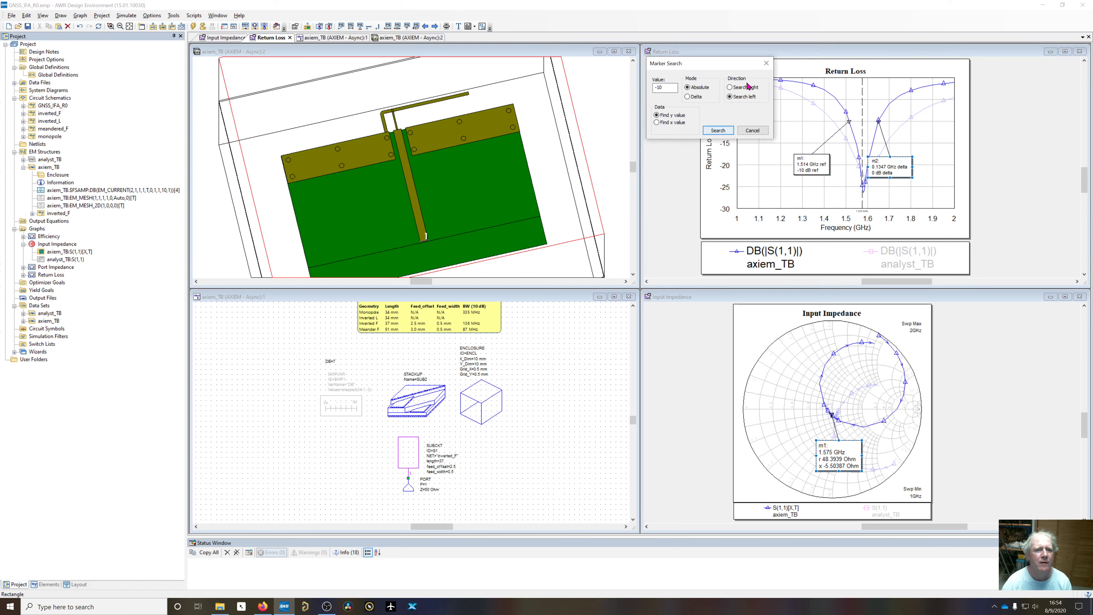
click(766, 63)
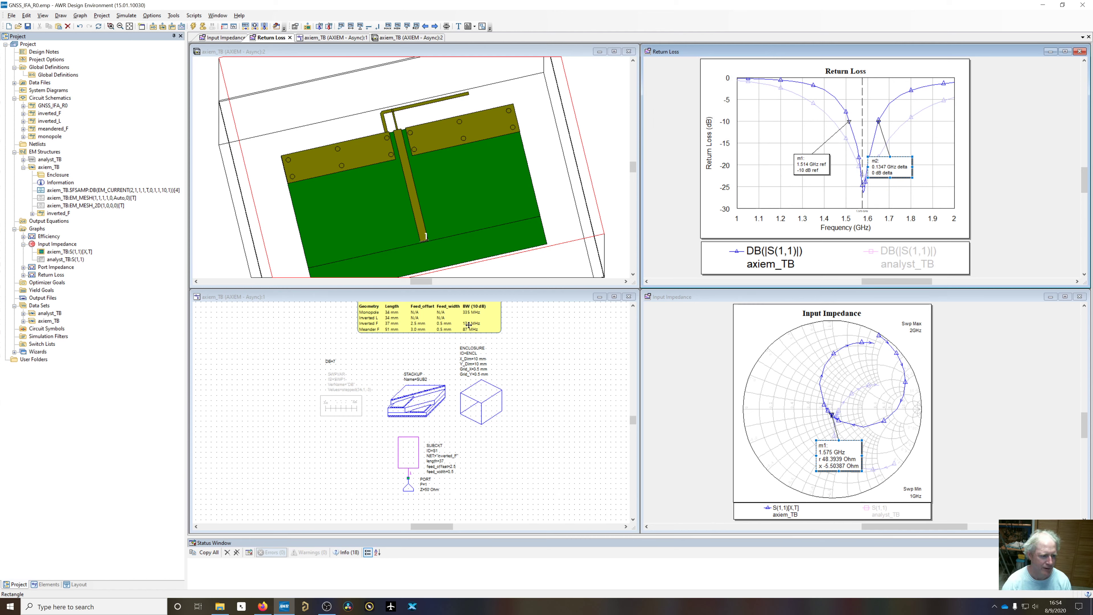
Check the Efficiency graph, close it and examine the inverted-F element in the 3D layout view
scroll(464, 329, up, 1)
click(556, 339)
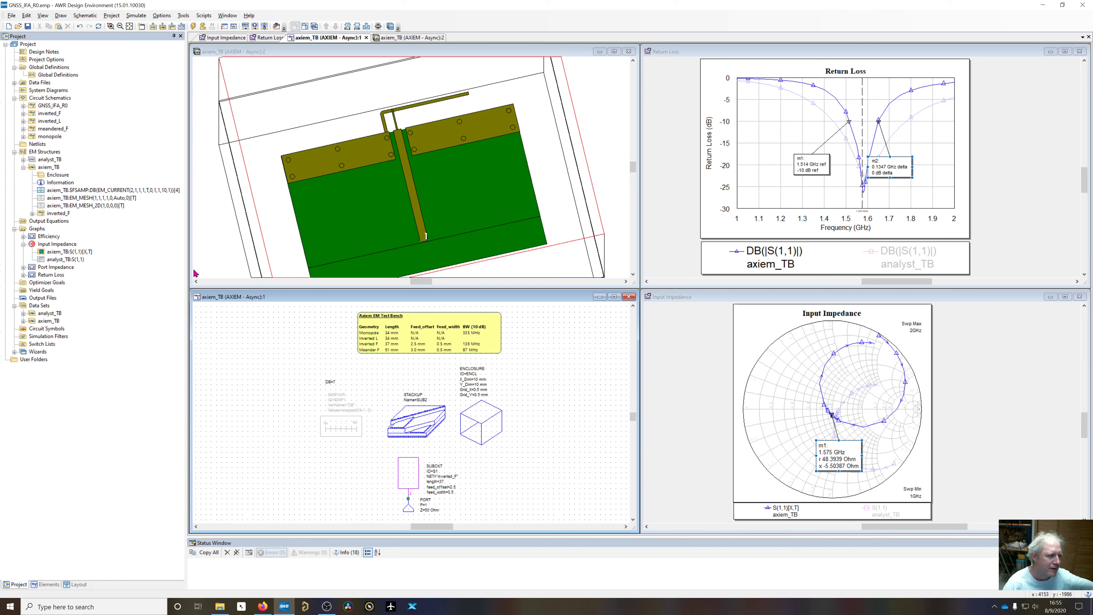
double_click(47, 238)
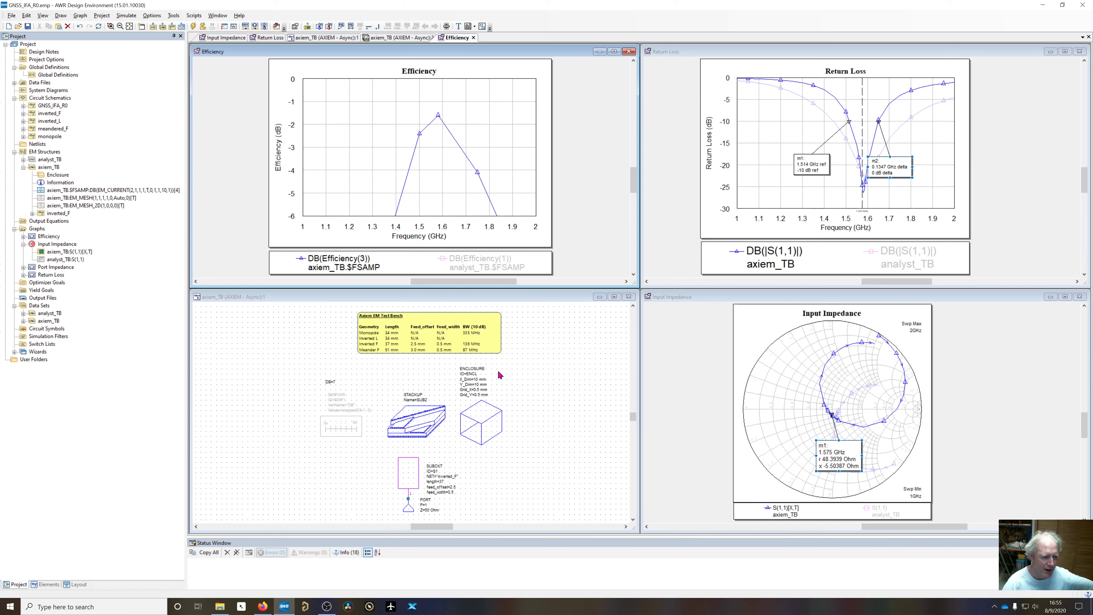
click(629, 51)
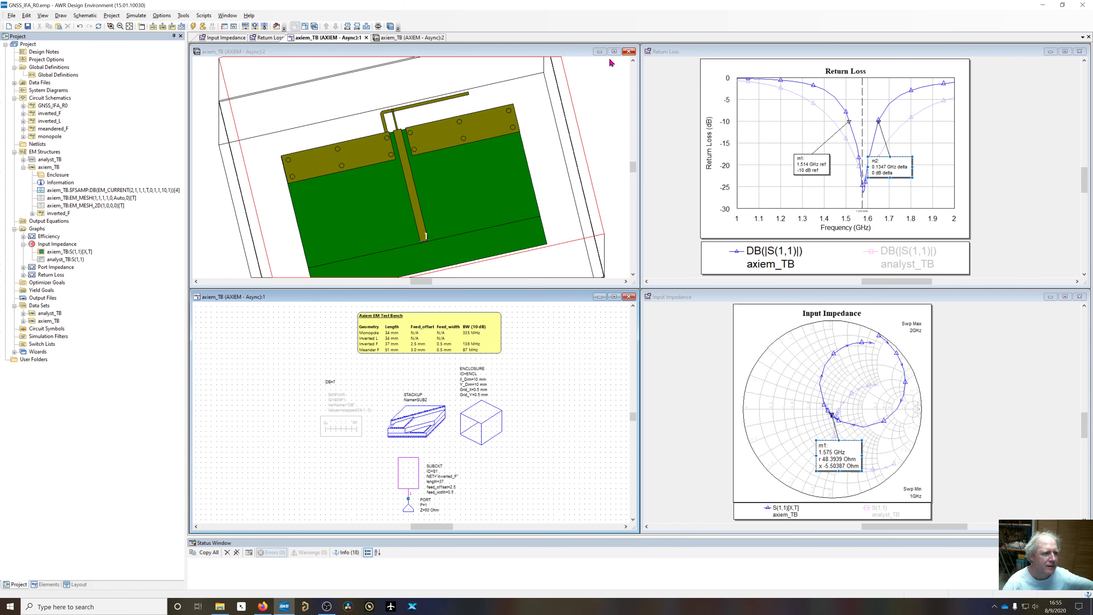
scroll(378, 97, up, 2)
scroll(379, 117, up, 2)
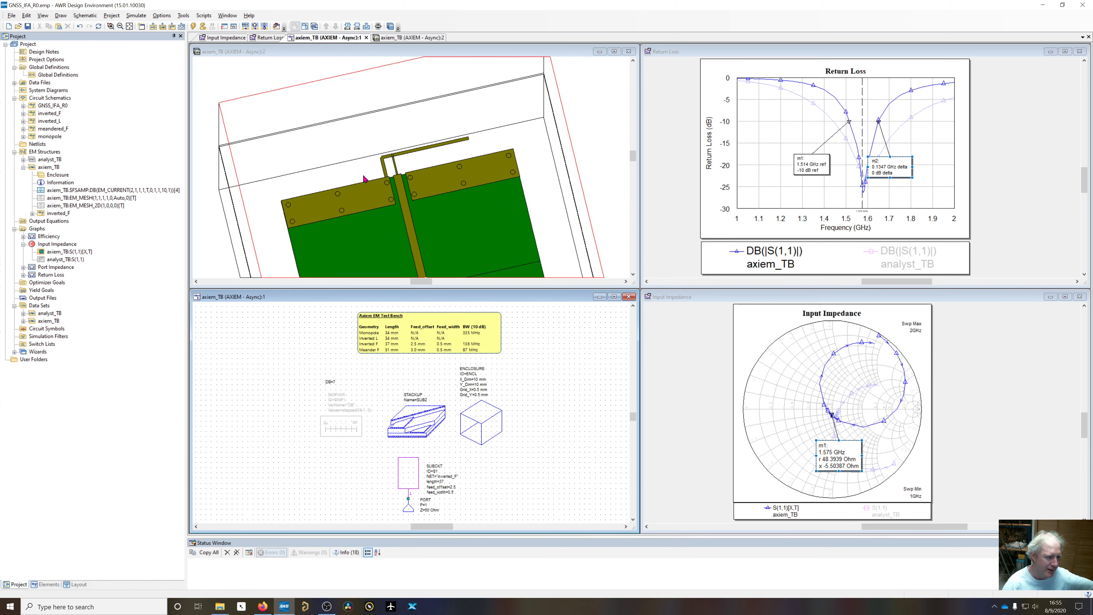
scroll(417, 185, down, 1)
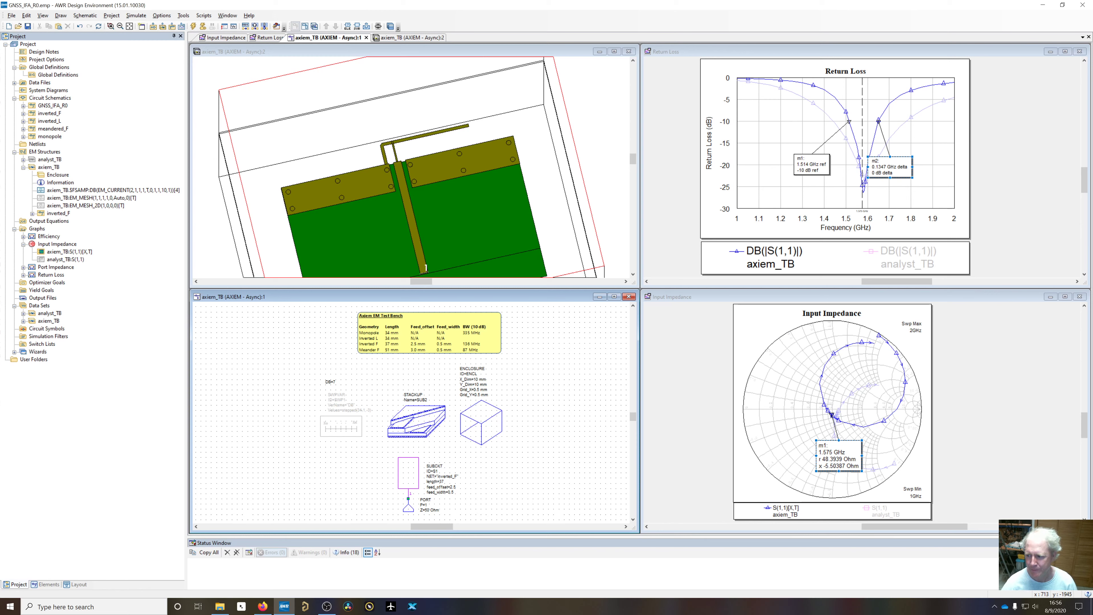
Change the test bench subcircuit's NET from the inverted-F element to meandered_F
double_click(456, 478)
click(524, 479)
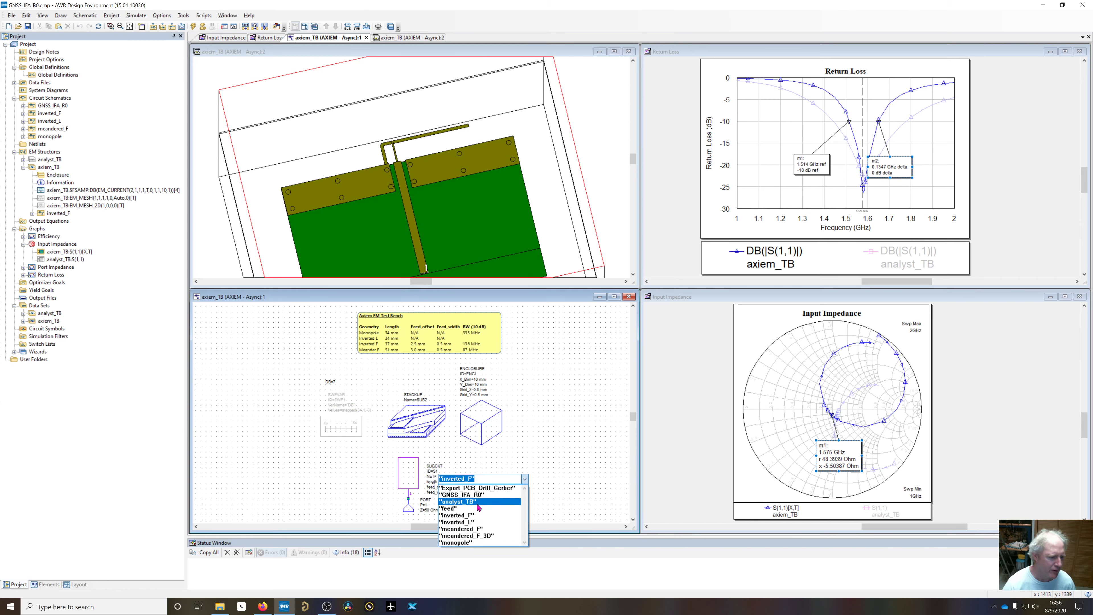
click(466, 529)
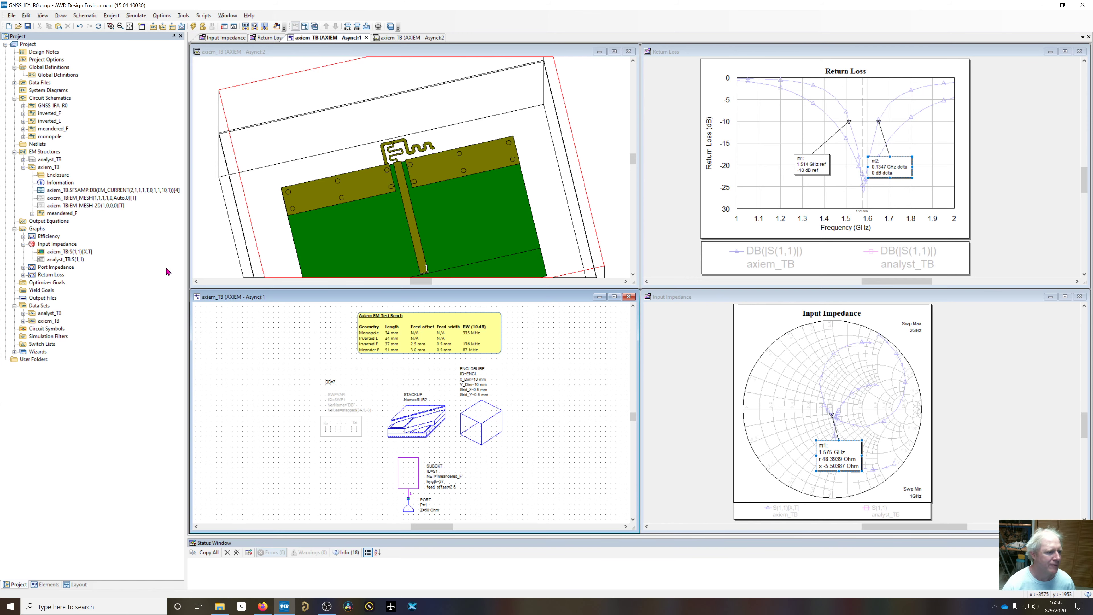
Open the meandered_F schematic and close the graph and axiem_TB windows so that only this schematic remains
double_click(45, 129)
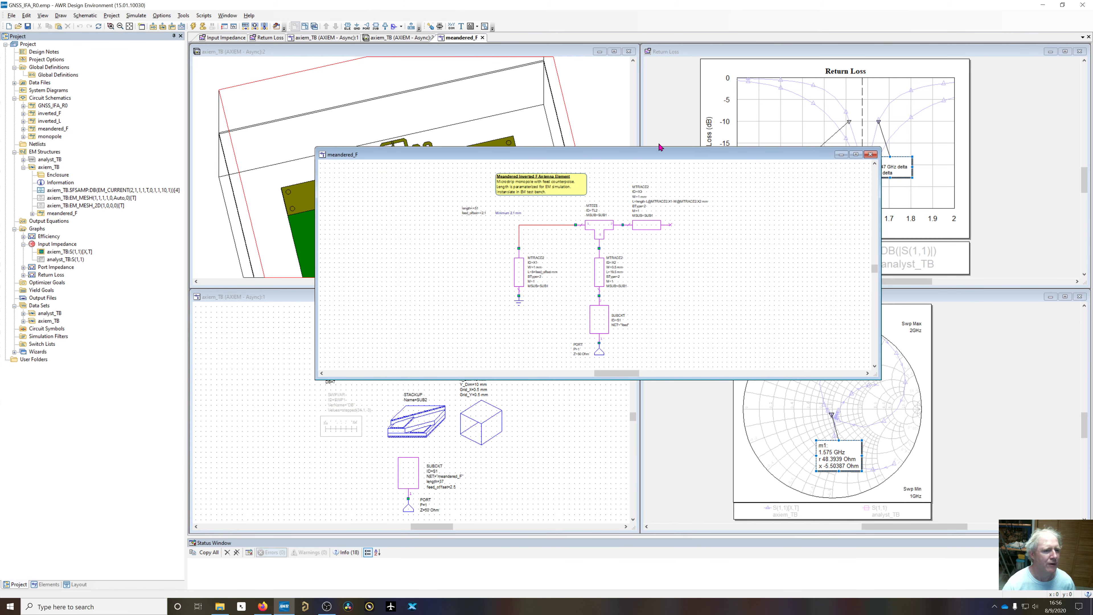
drag(645, 155, 596, 134)
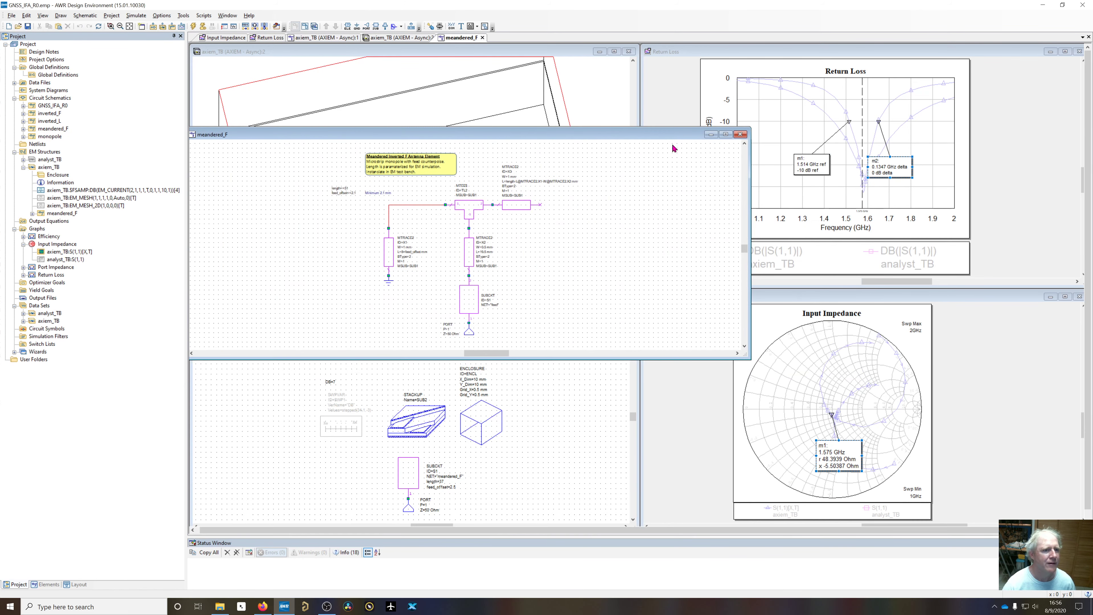
click(1079, 51)
click(1079, 296)
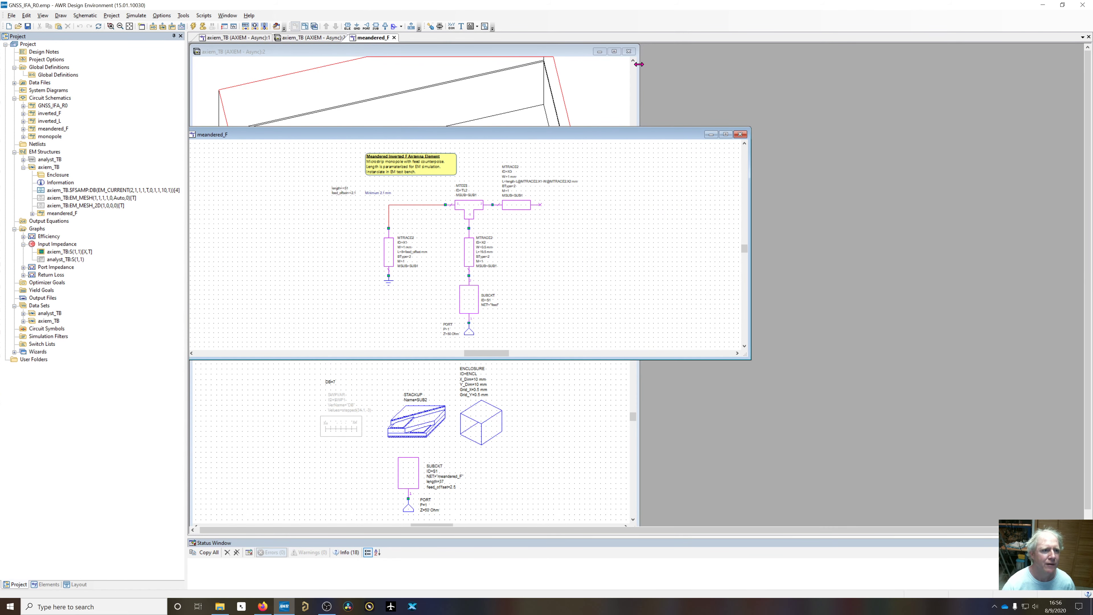
click(629, 51)
drag(611, 131, 708, 66)
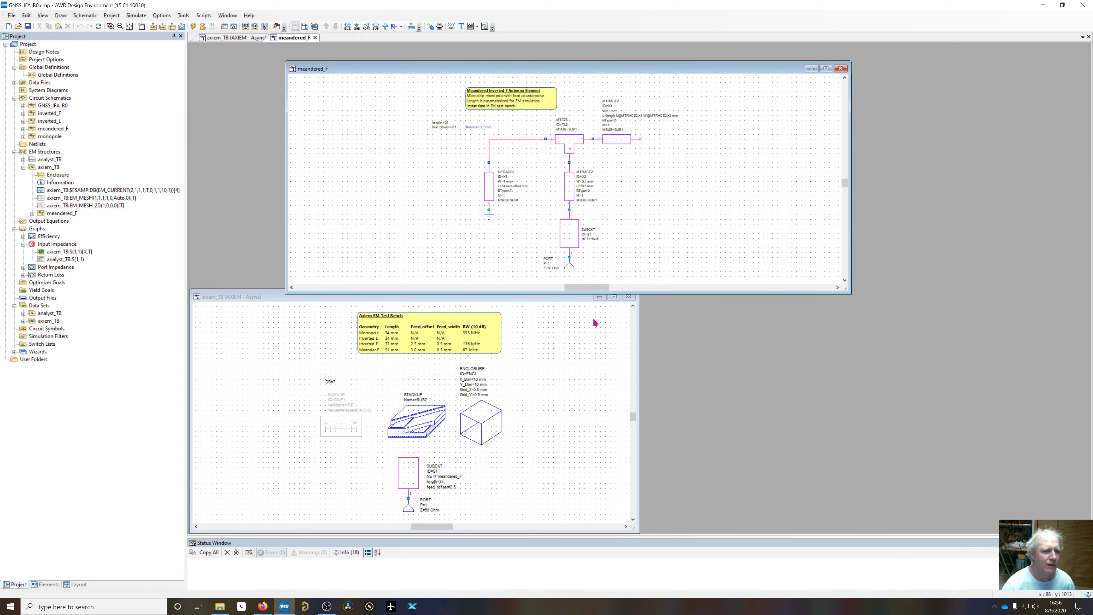
click(628, 302)
click(629, 296)
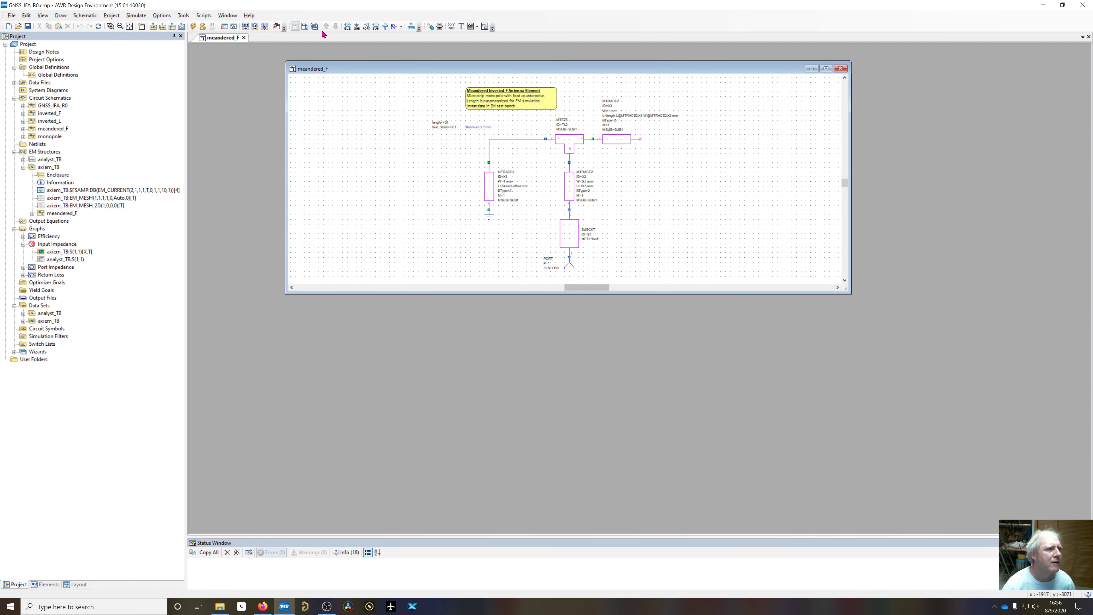
Open the meandered_F layout view and tile it horizontally with the schematic
click(304, 26)
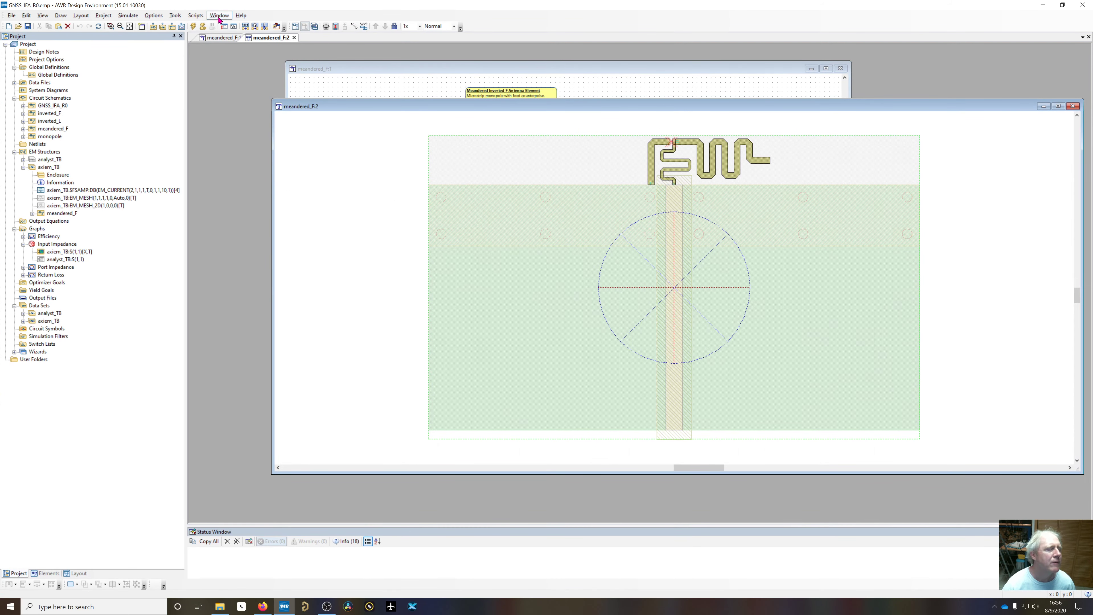
click(219, 16)
click(227, 53)
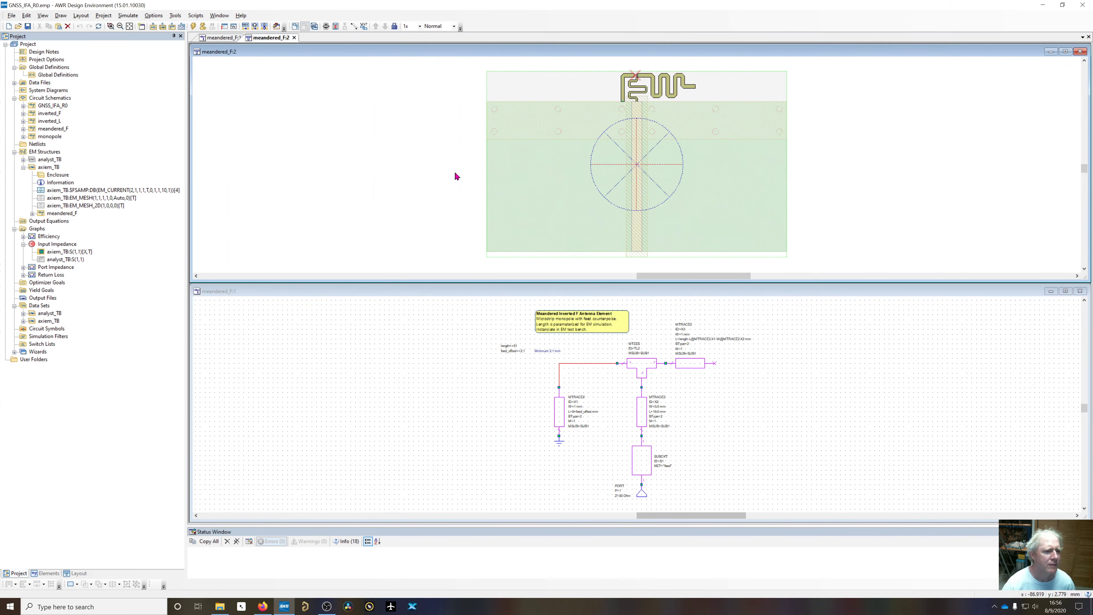
click(453, 442)
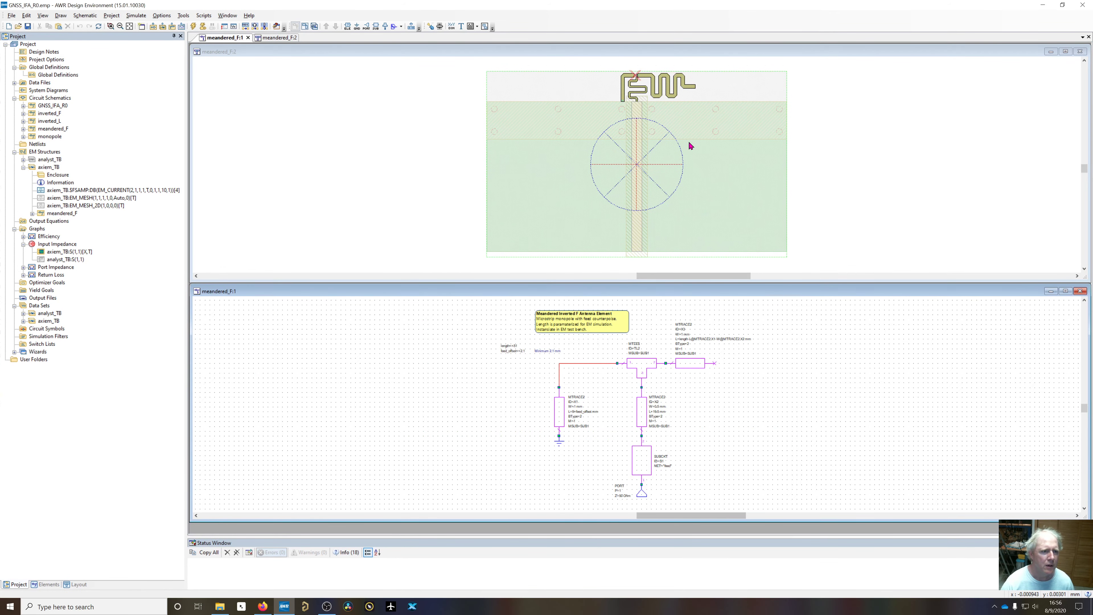
Nudge the grounded arm's trace near the tee junction in the meandered_F layout
scroll(651, 162, up, 3)
scroll(648, 207, up, 3)
scroll(649, 229, up, 3)
scroll(642, 231, down, 2)
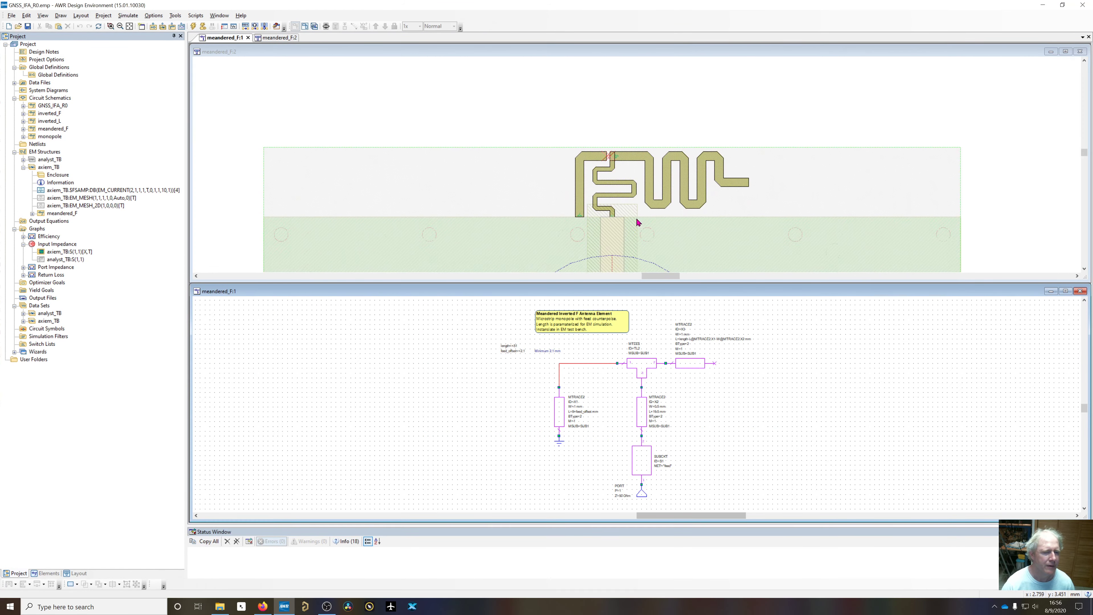
drag(586, 164, 588, 153)
scroll(593, 244, down, 2)
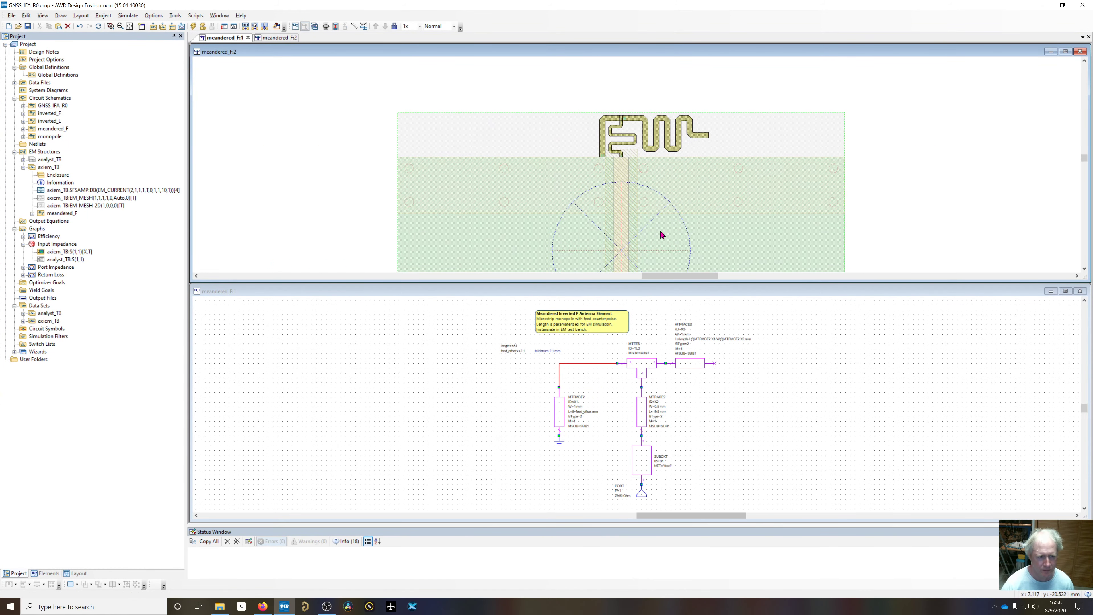
Review the snap-together choices in the layout options, keeping automatic snapping on parameter changes
click(154, 16)
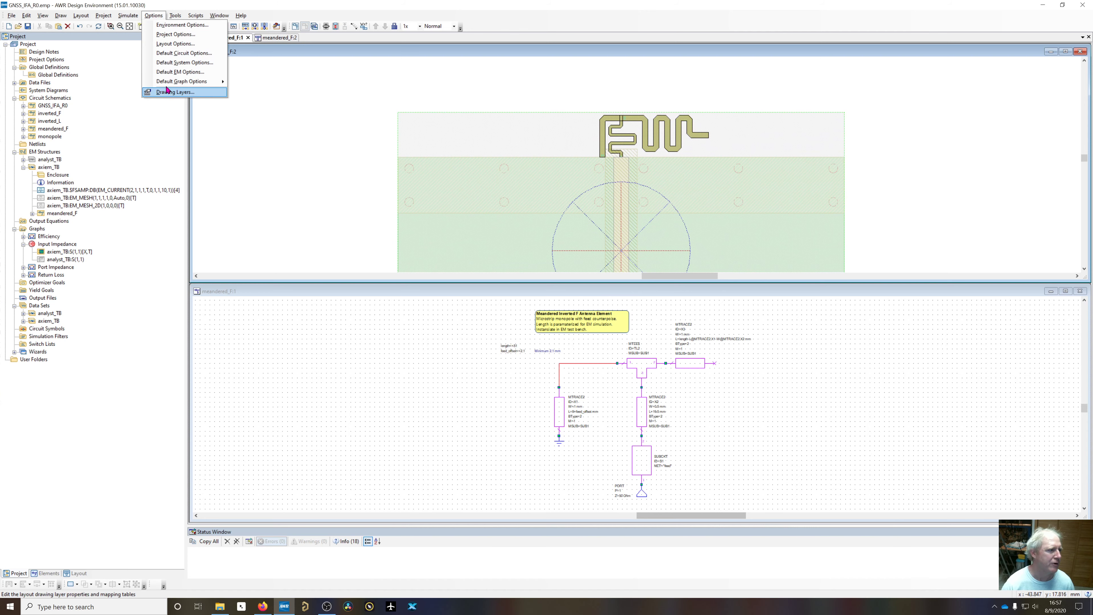
click(174, 44)
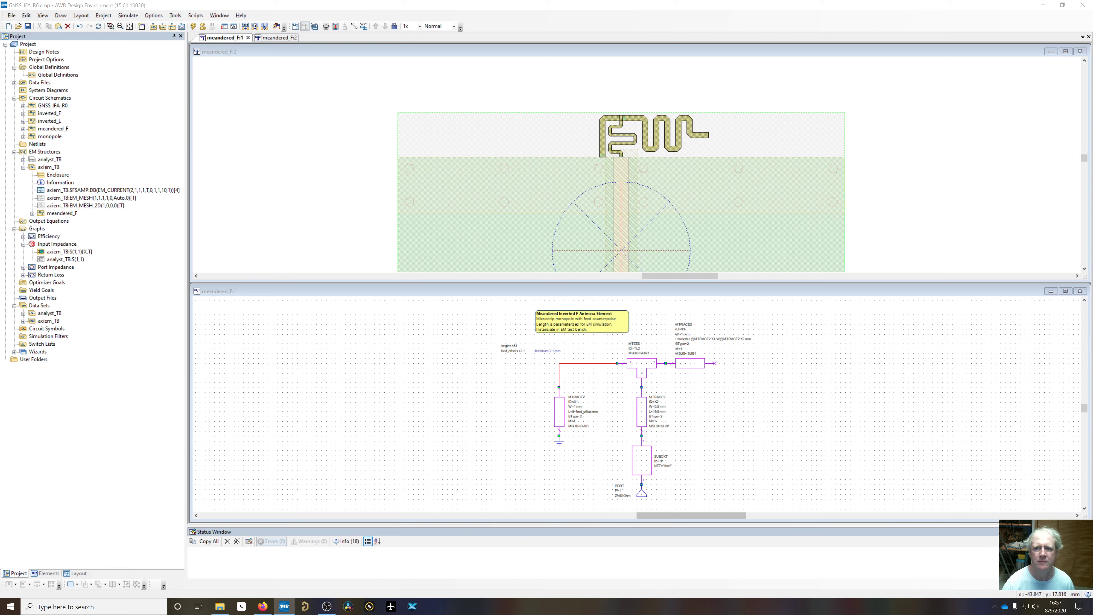
click(154, 15)
click(172, 42)
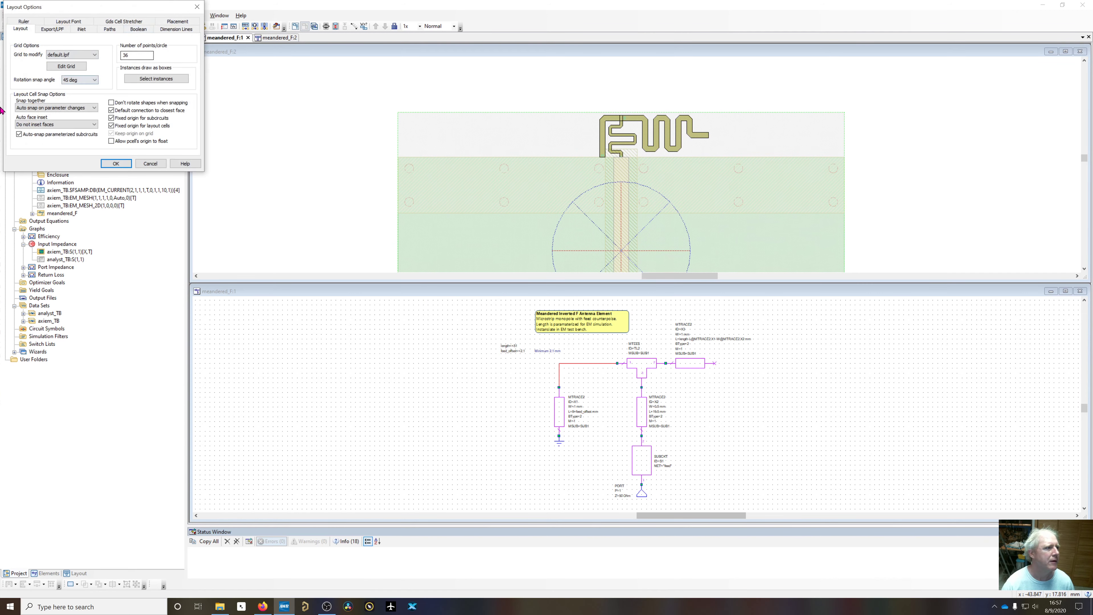
click(68, 108)
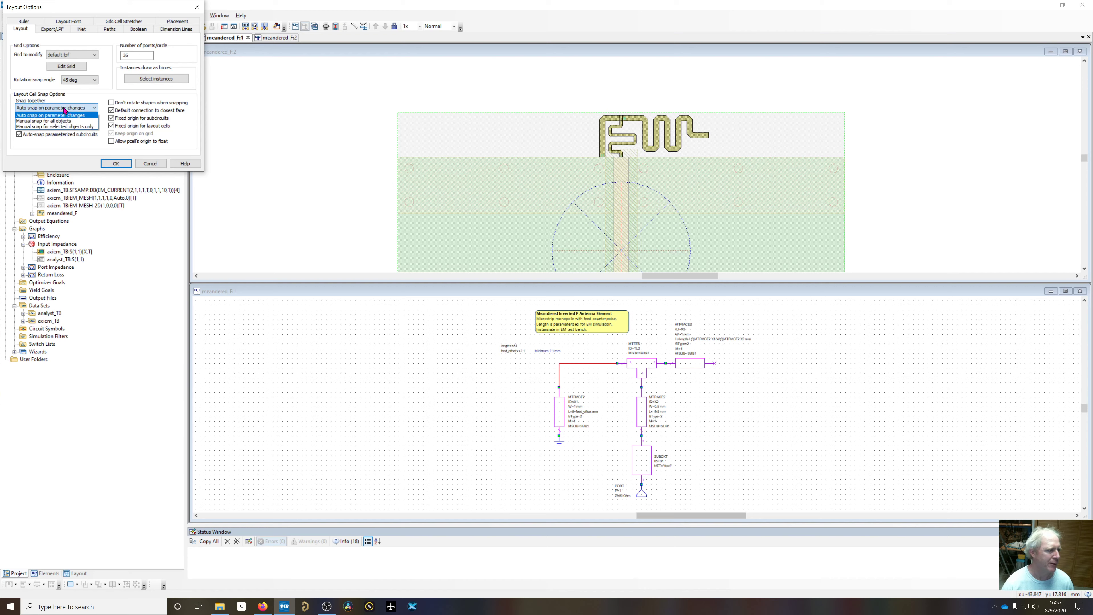
click(54, 100)
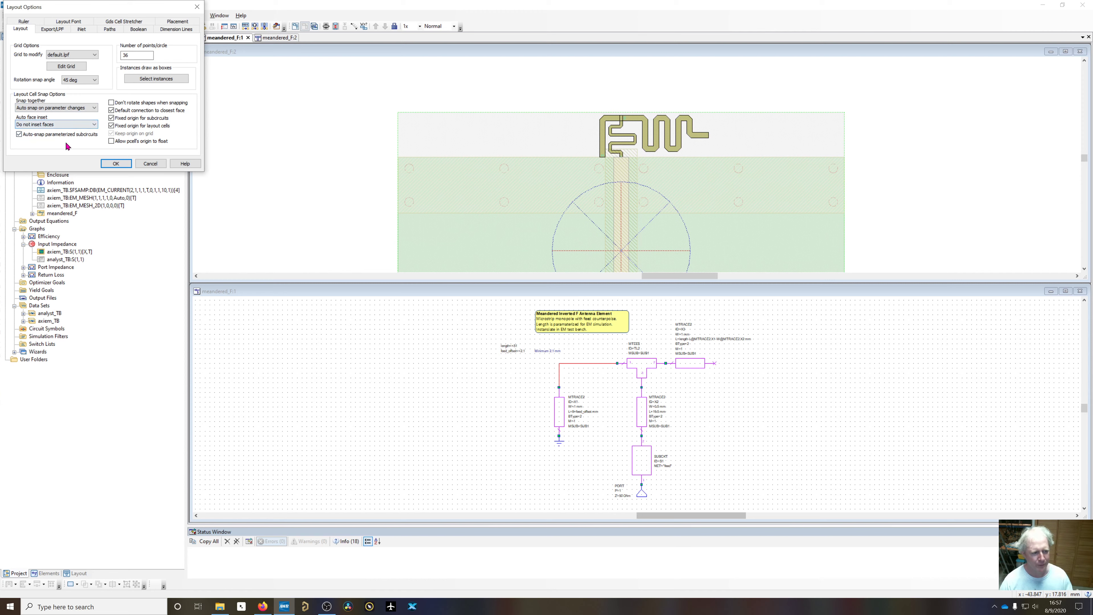
click(116, 164)
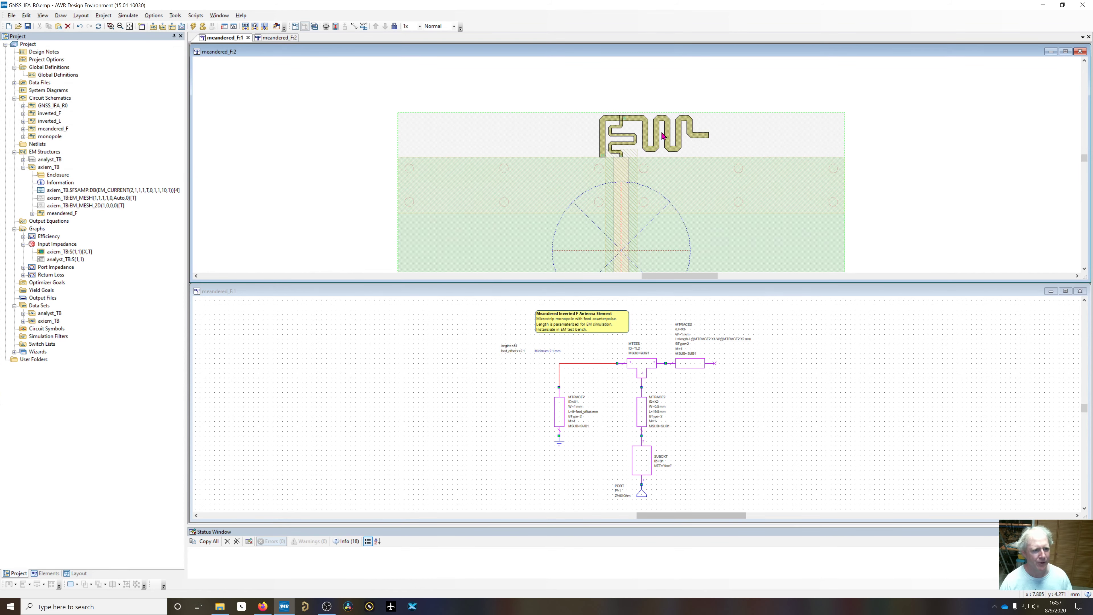
Select the feed subcircuit in the meandered_F layout and the open-ended MTRACE2 in the schematic to cross-highlight their counterparts
scroll(614, 226, down, 2)
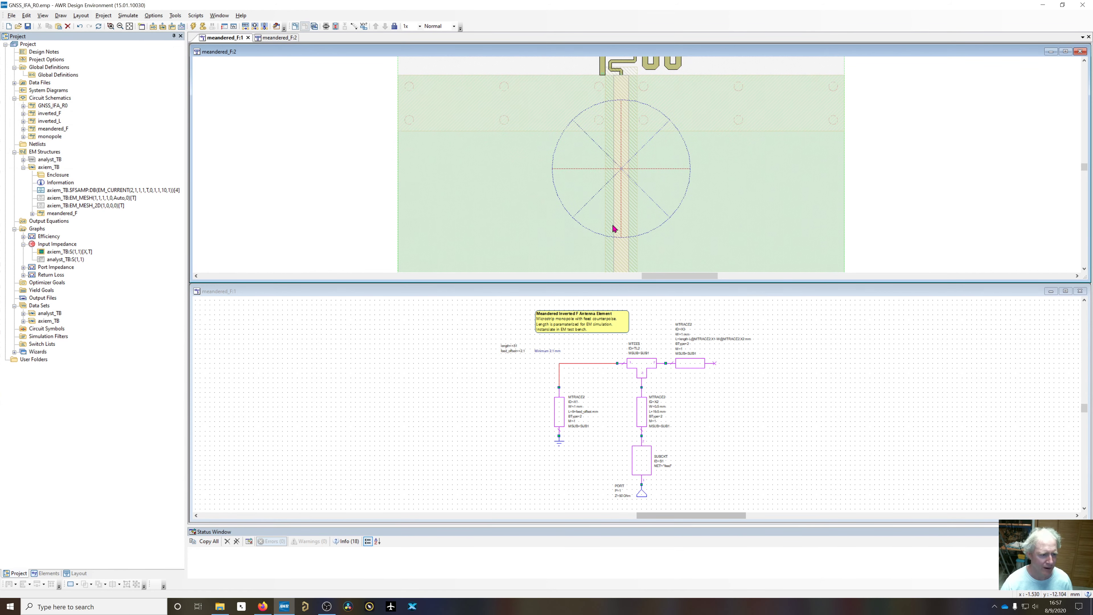
click(615, 218)
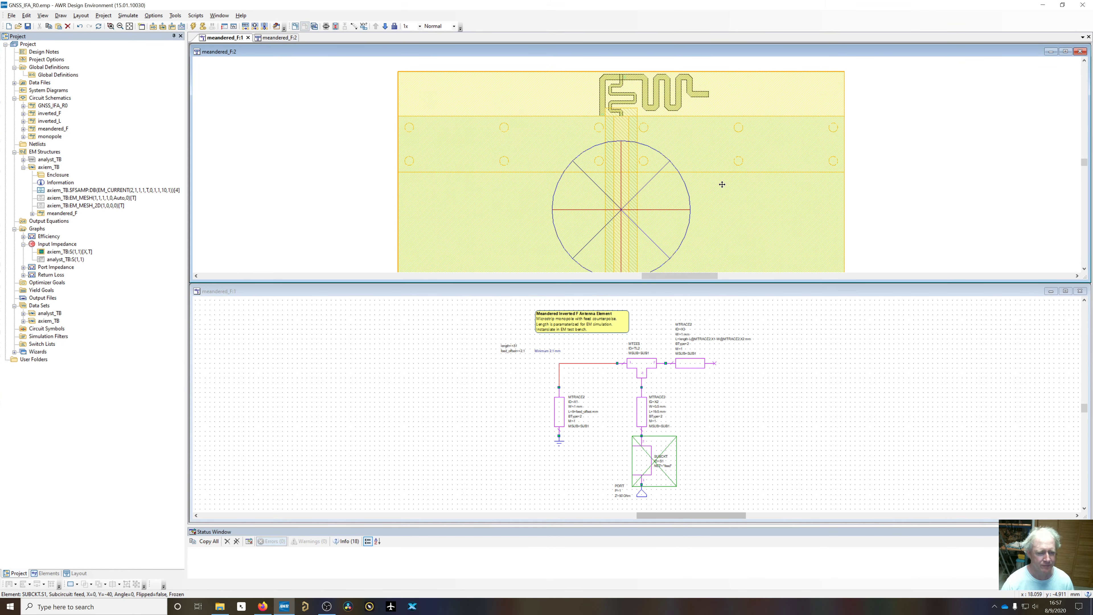
click(693, 363)
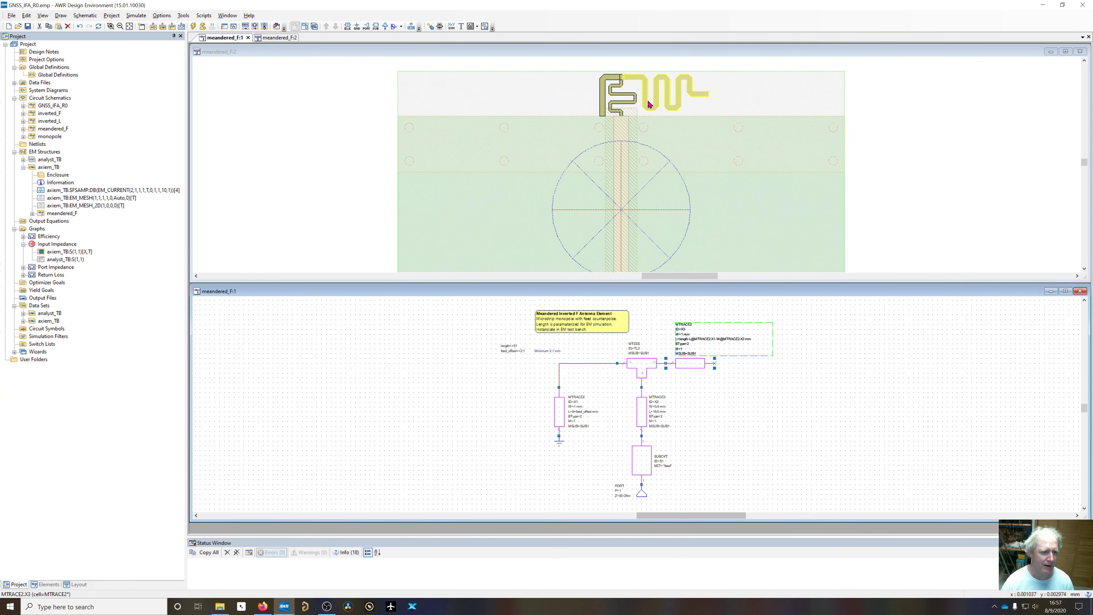
Try to reshape the open-ended meandered trace in the layout, and undo the change
click(641, 92)
mouse_move(622, 76)
mouse_down()
mouse_move(646, 77)
mouse_move(656, 109)
mouse_move(665, 81)
mouse_move(675, 99)
mouse_move(676, 65)
mouse_up()
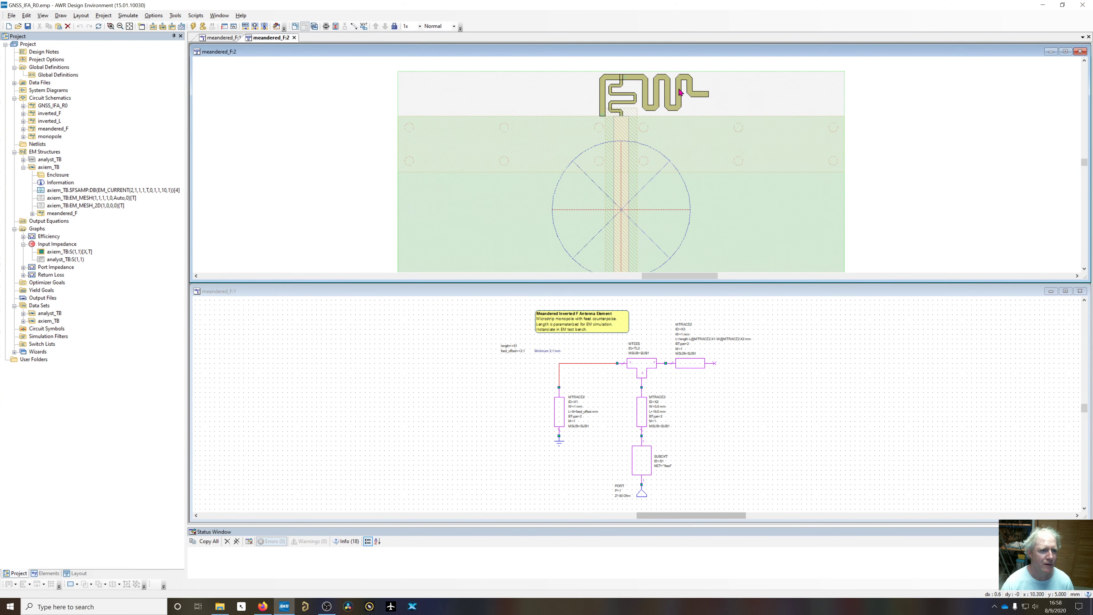
scroll(678, 151, up, 1)
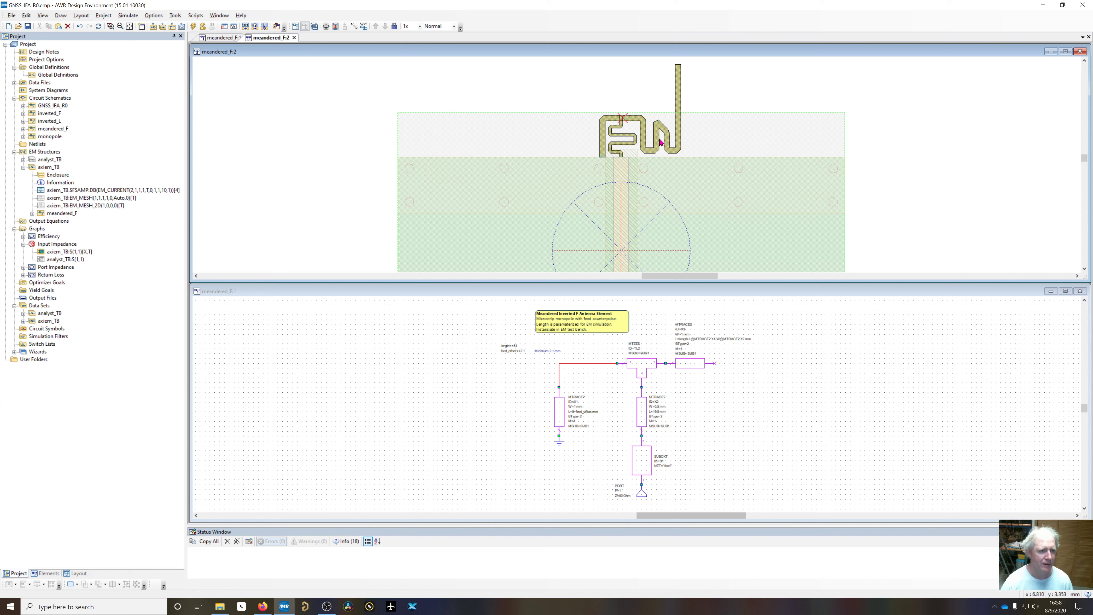
key(ctrl+z)
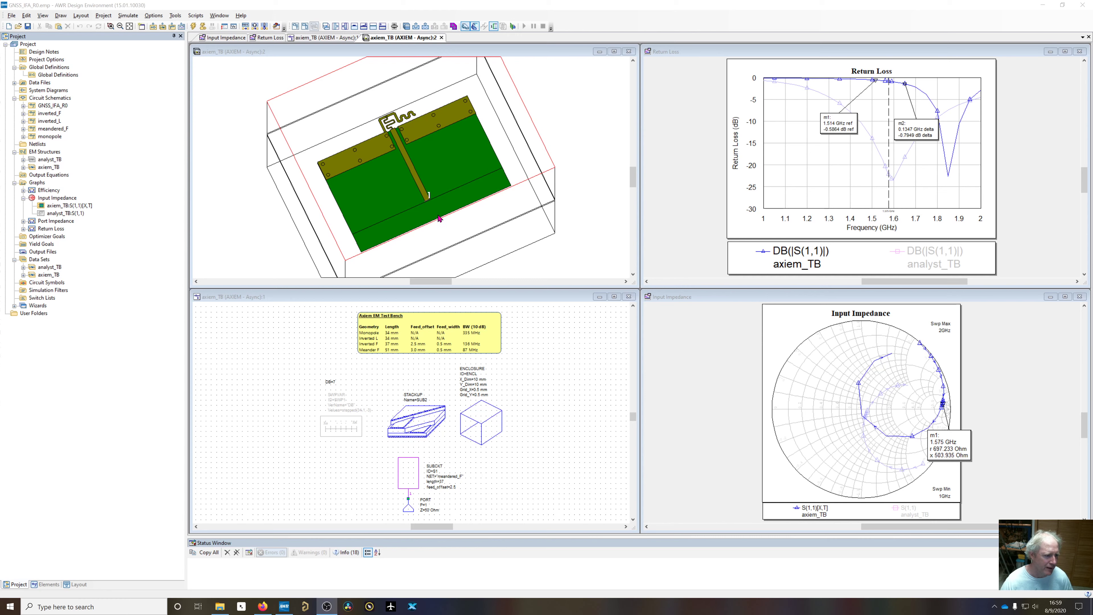
Set the meandered_F subcircuit's length to 51 in the axiem_TB schematic
drag(439, 217, 434, 215)
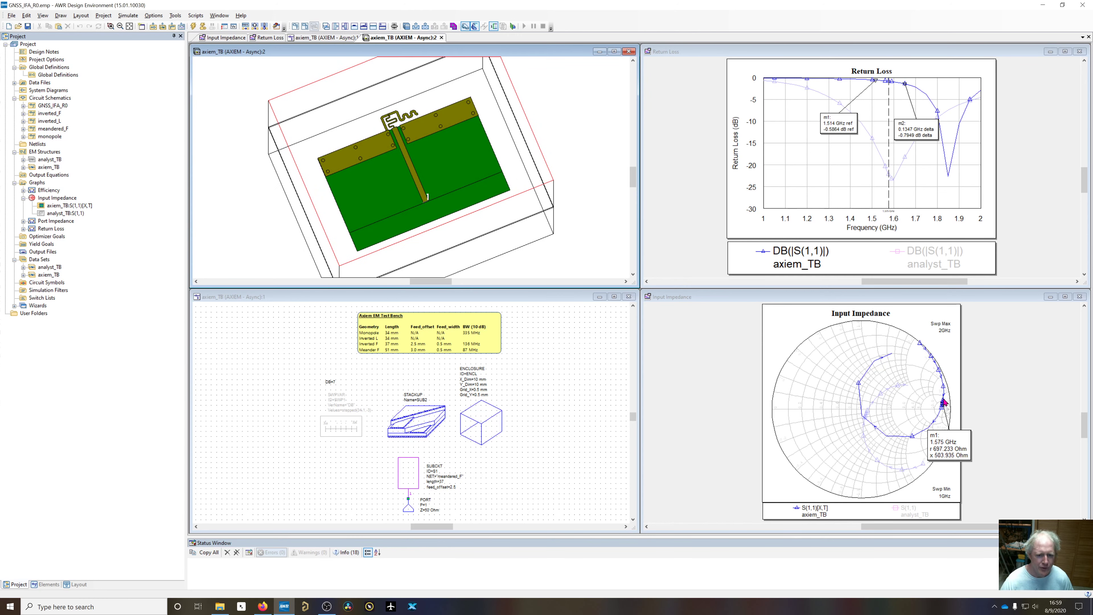
drag(418, 152, 404, 125)
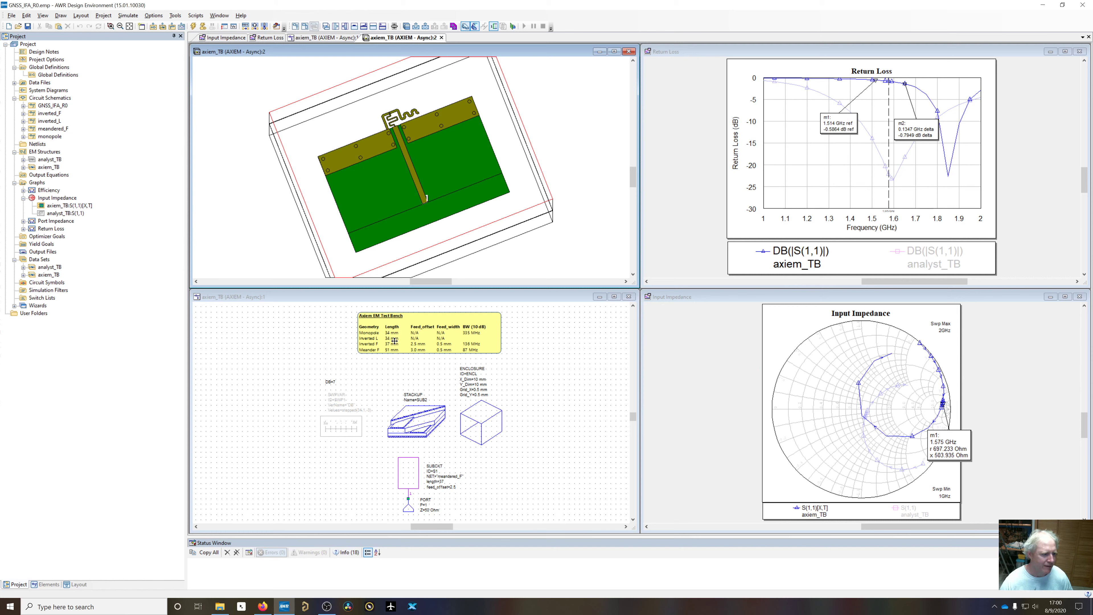
double_click(446, 484)
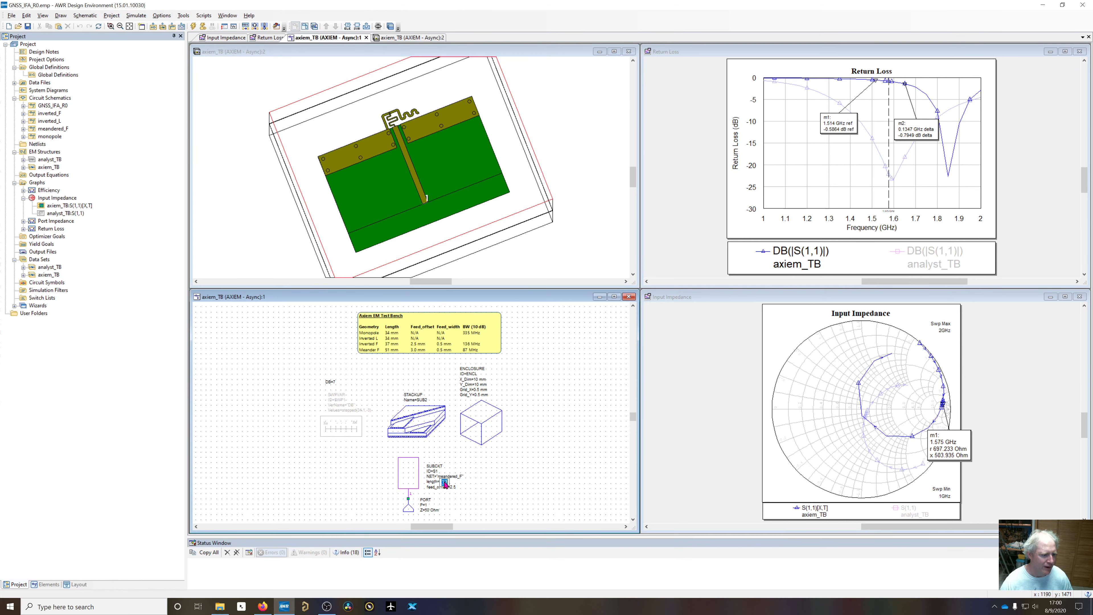
text(51)
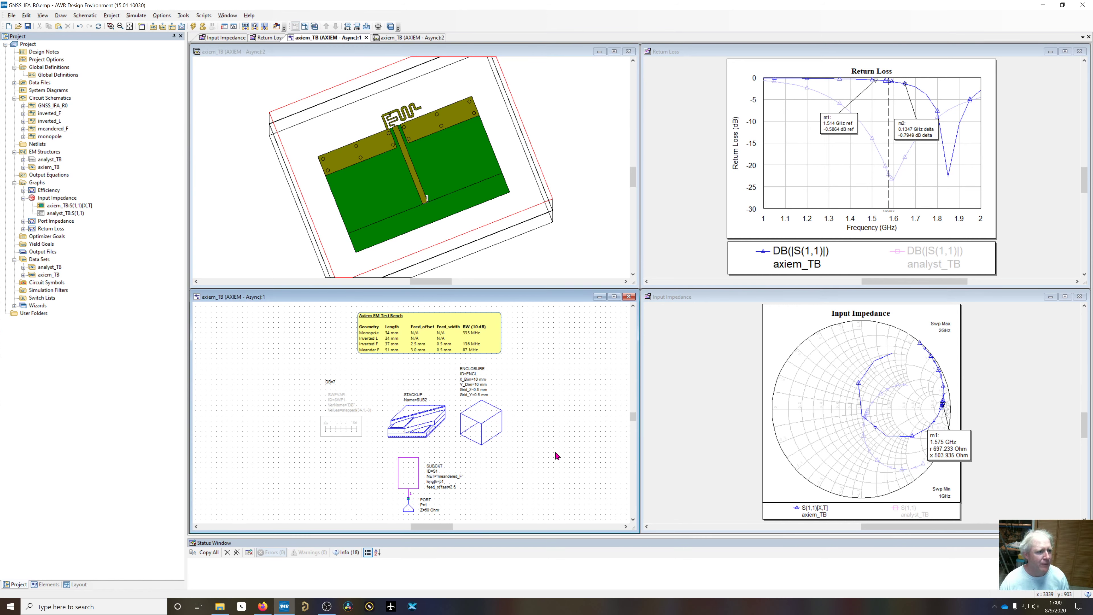
key(Return)
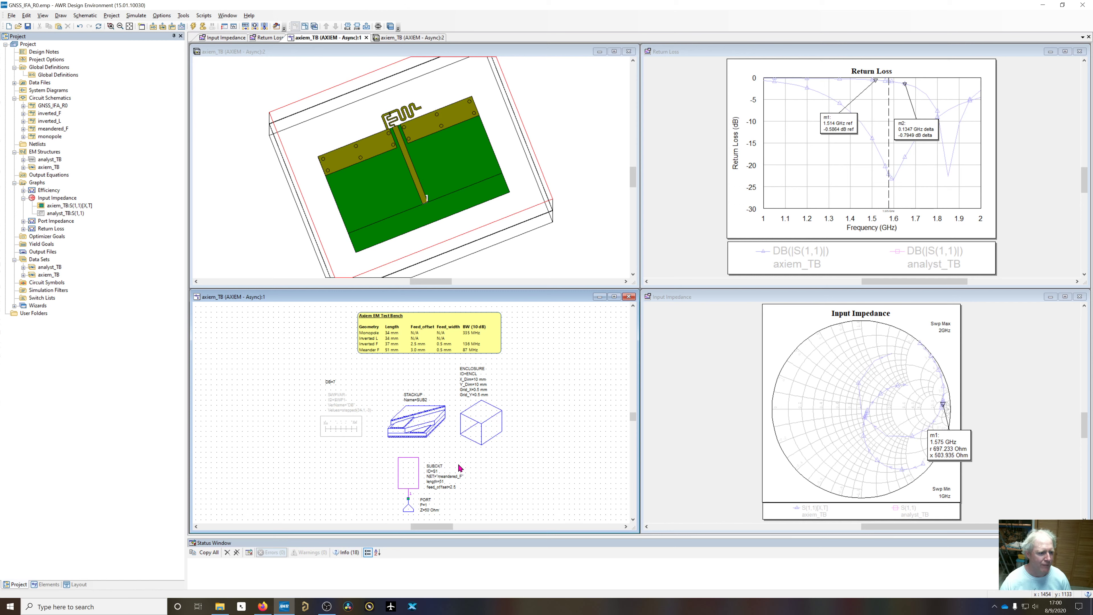
Switch the test bench subcircuit's NET to inverted_F for a size comparison in the 3D view
double_click(475, 481)
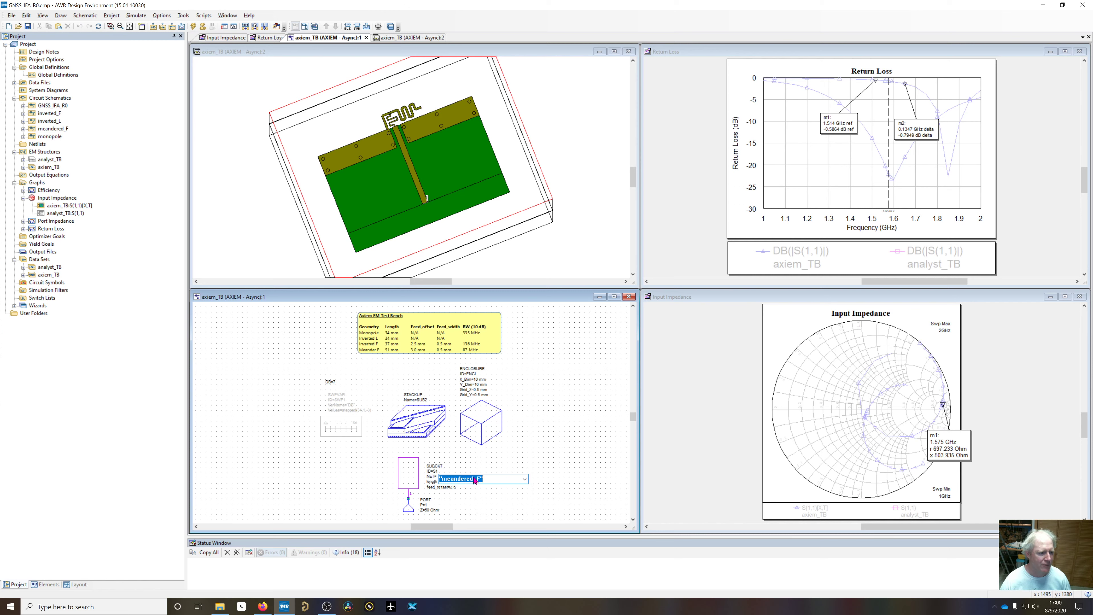
click(520, 481)
click(509, 444)
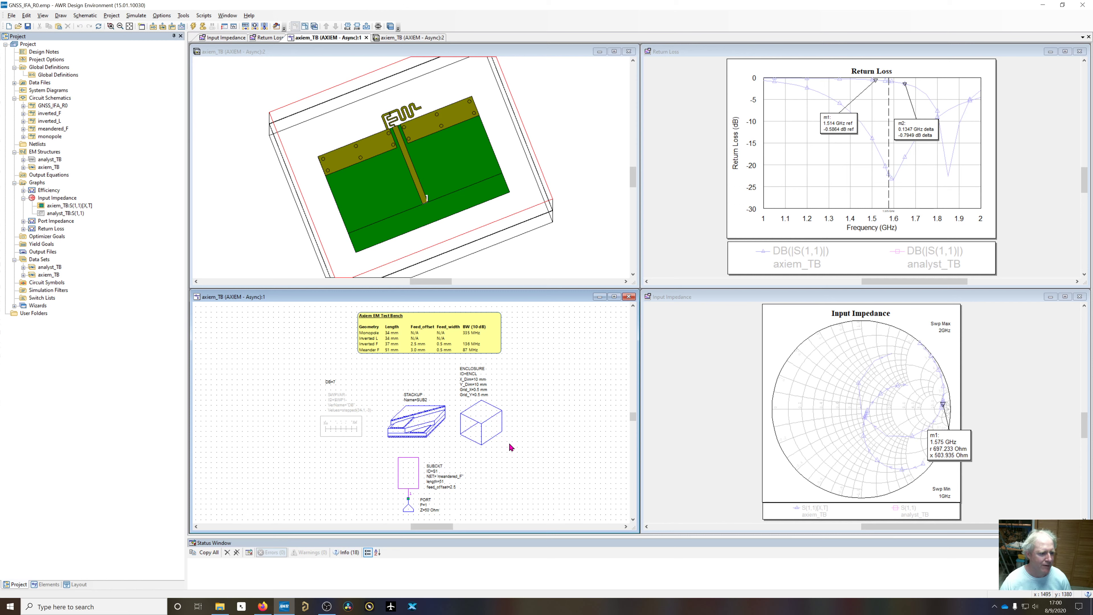
double_click(442, 482)
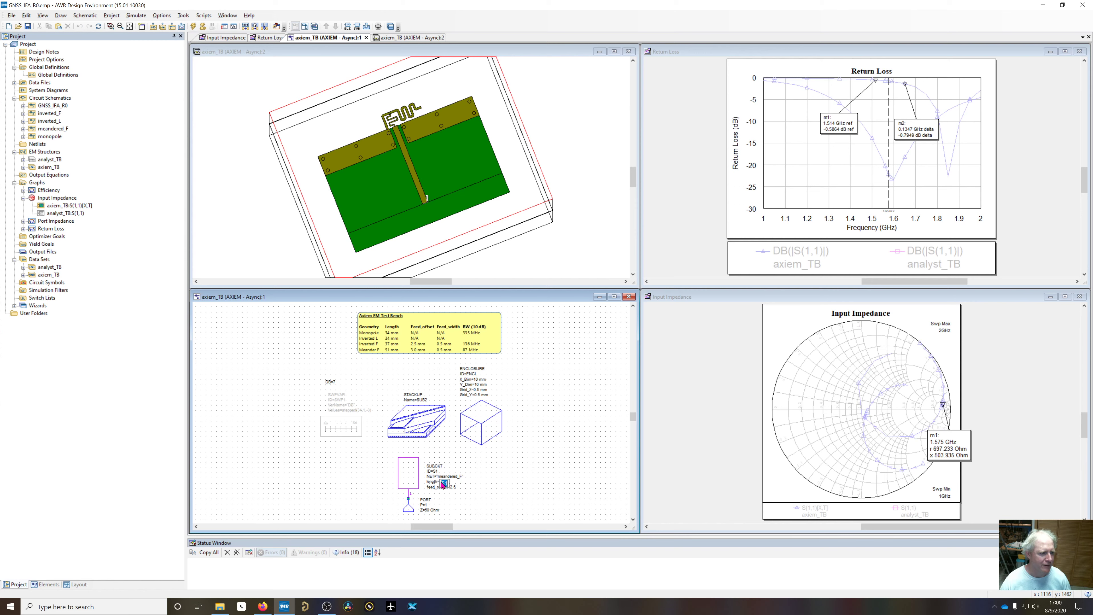
click(559, 418)
double_click(457, 475)
click(525, 480)
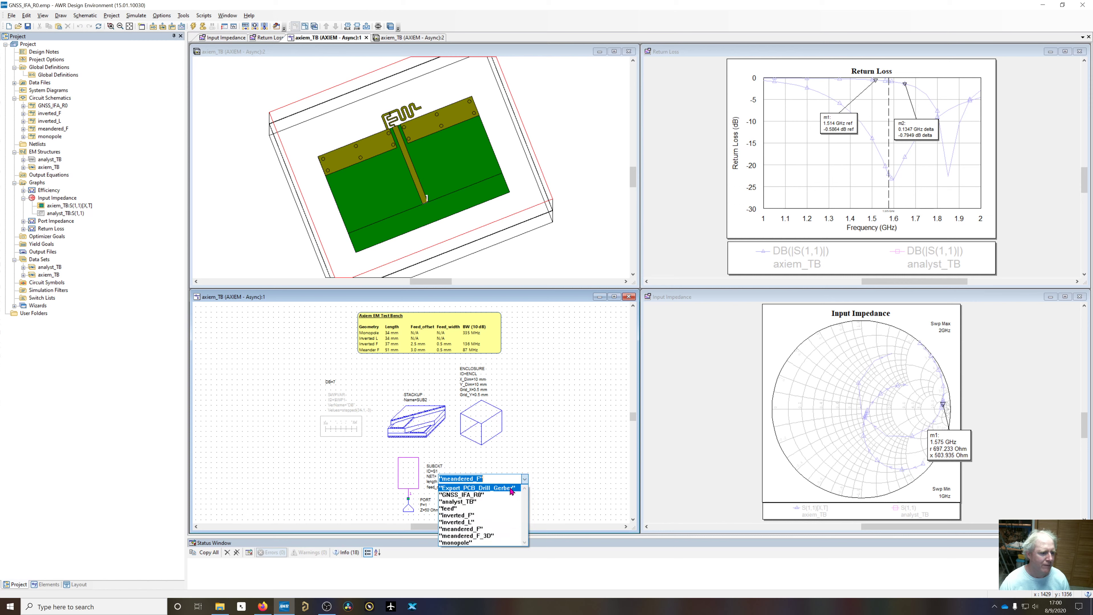
click(465, 515)
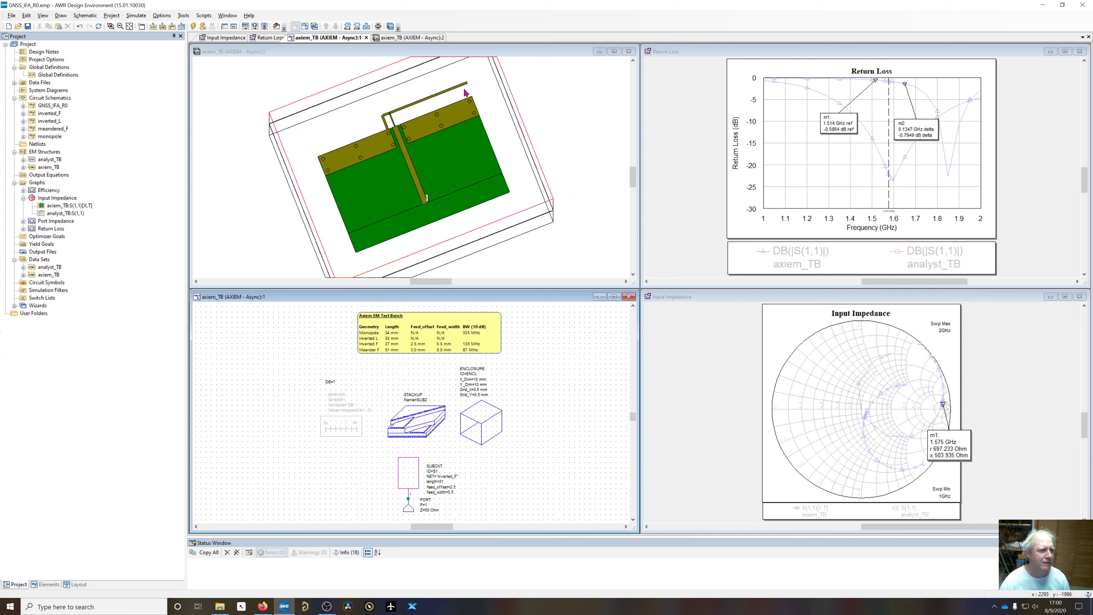
Set the inverted_F subcircuit's length to 37 in the test bench
double_click(444, 482)
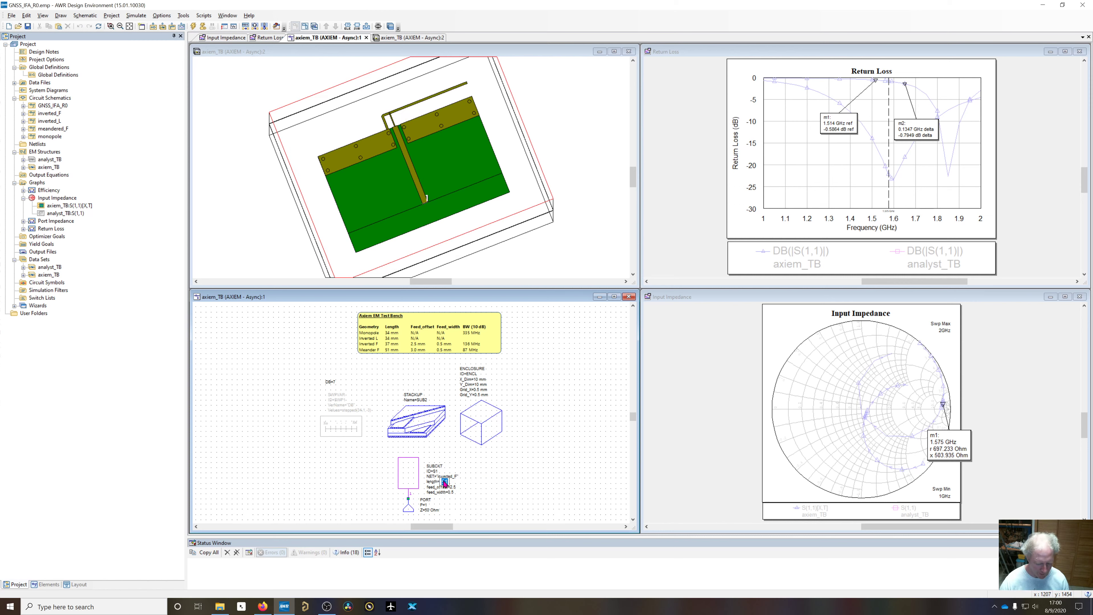
text(34)
key(BackSpace)
key(BackSpace)
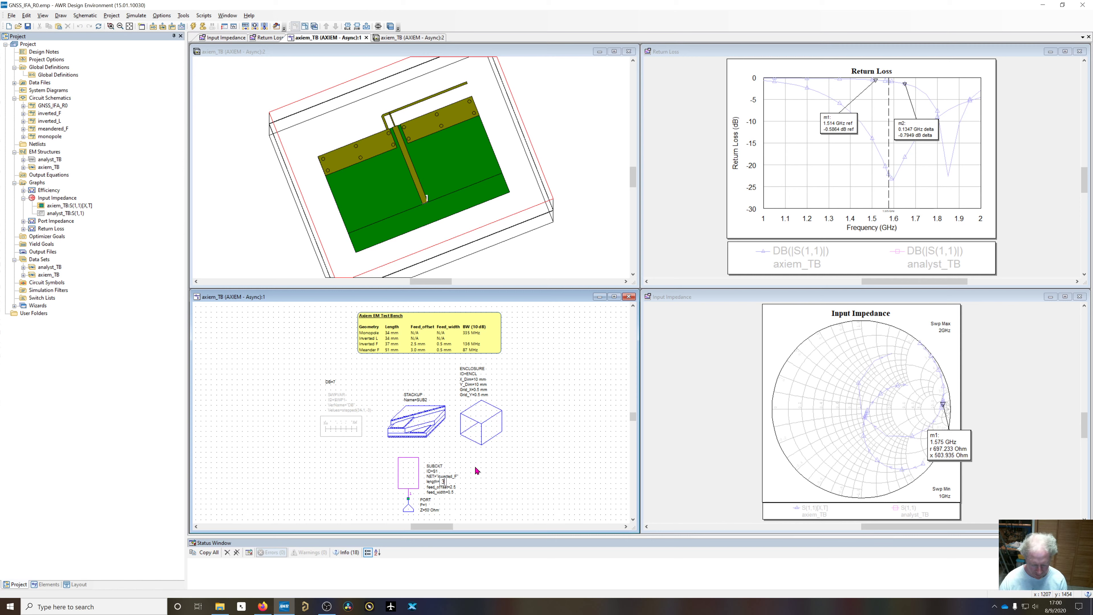
text(7)
key(BackSpace)
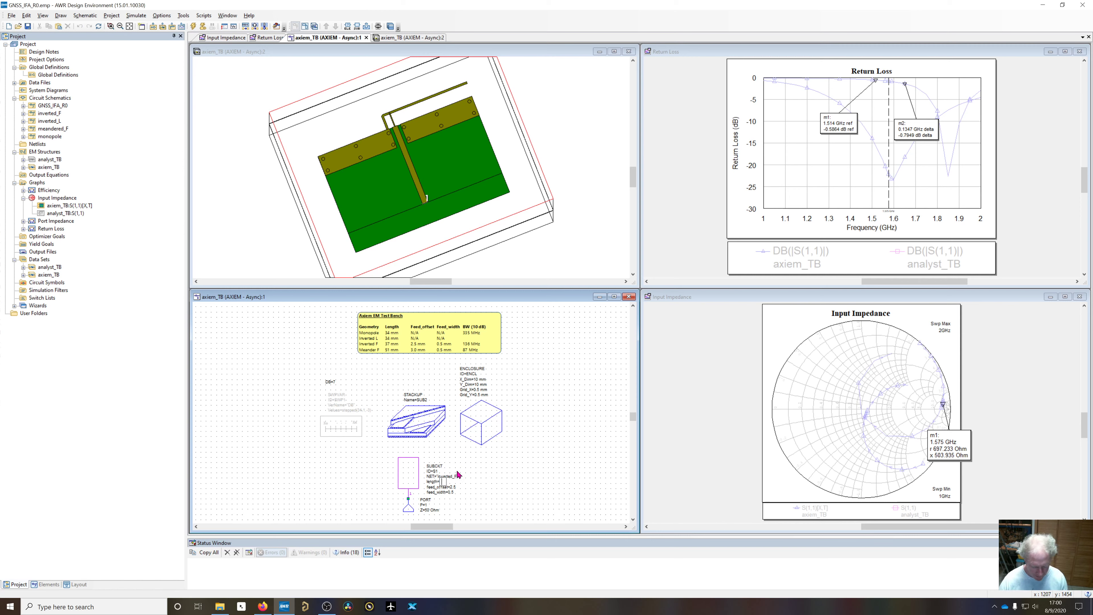
text(37)
key(Return)
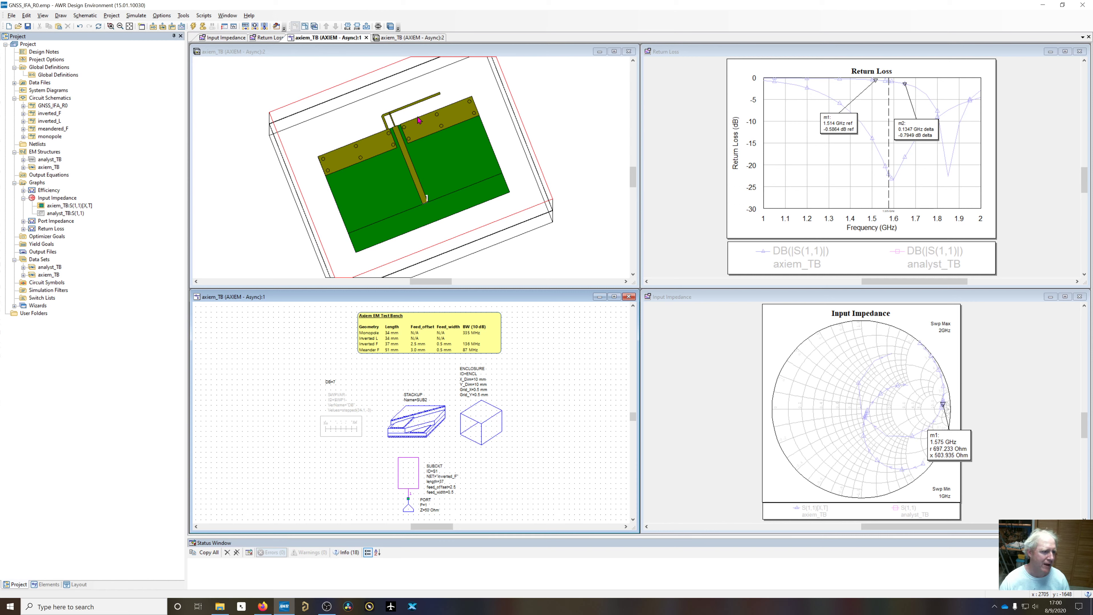
Switch the subcircuit's NET back to meandered_F and set its length to 51
double_click(456, 480)
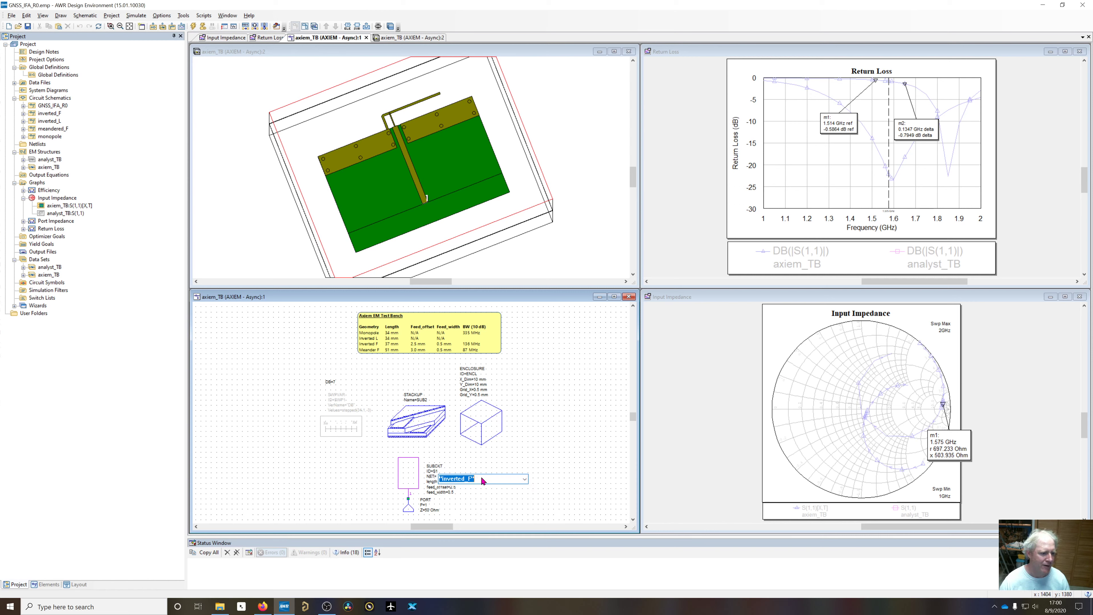
click(524, 479)
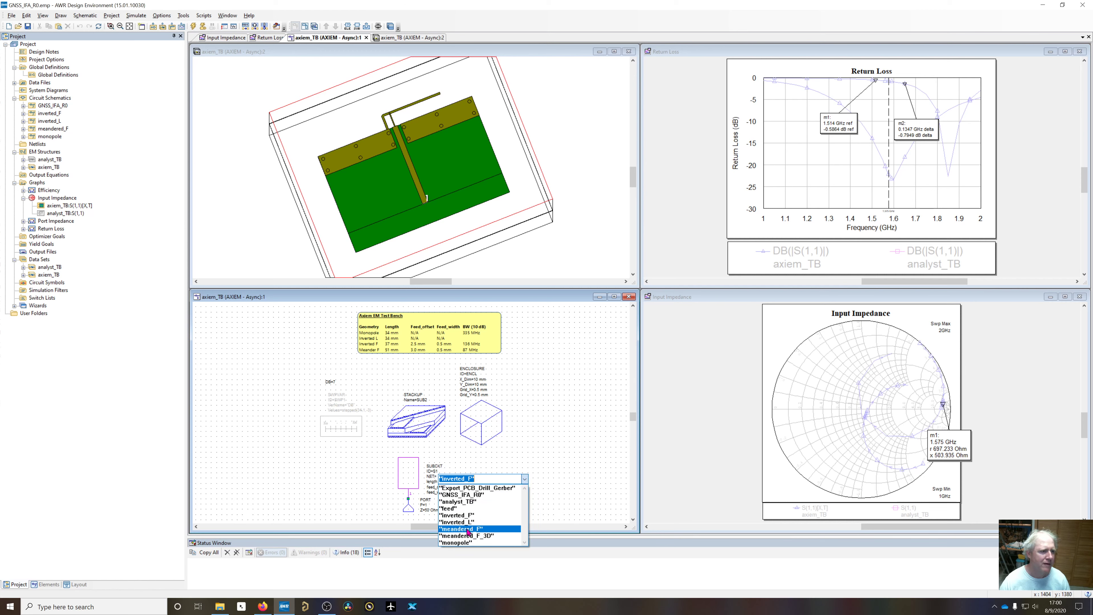
click(469, 530)
double_click(444, 482)
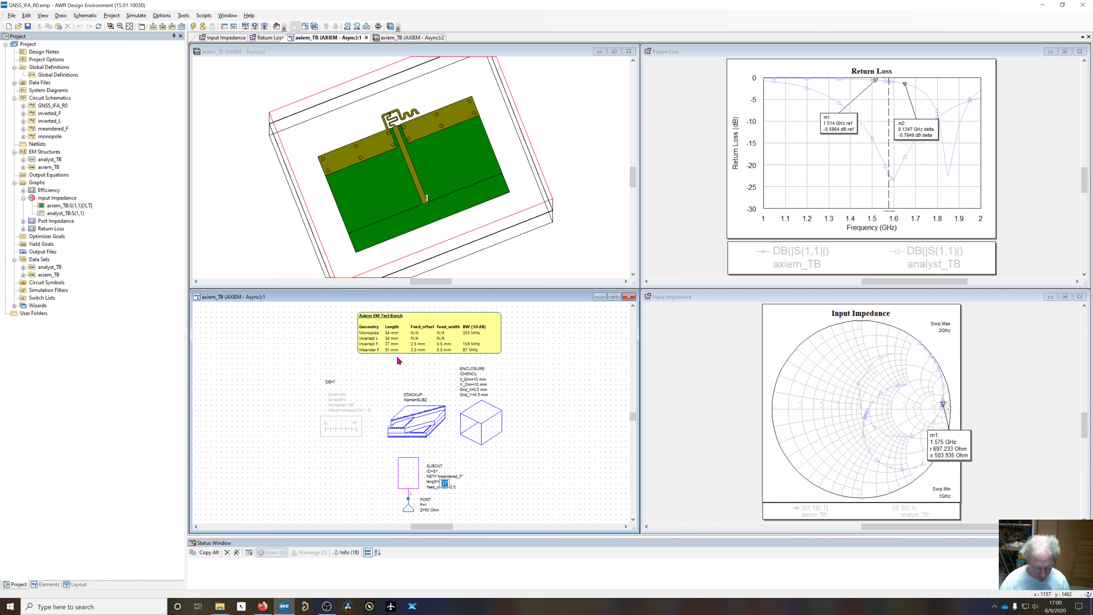
text(51)
key(Return)
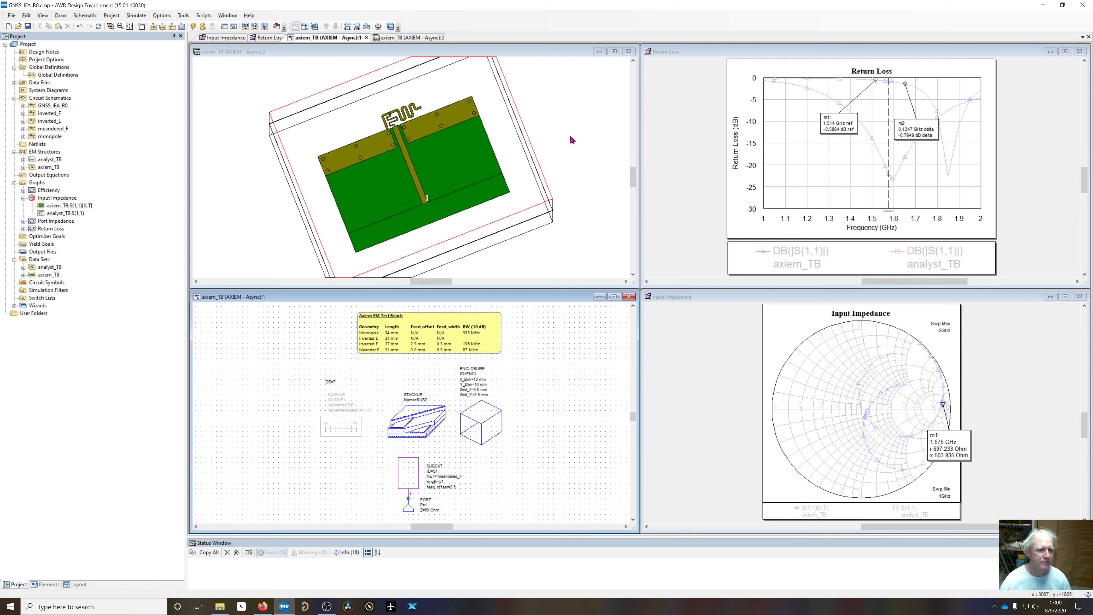
Simulate the meandered_F test bench and dismiss the simulation progress window
click(193, 26)
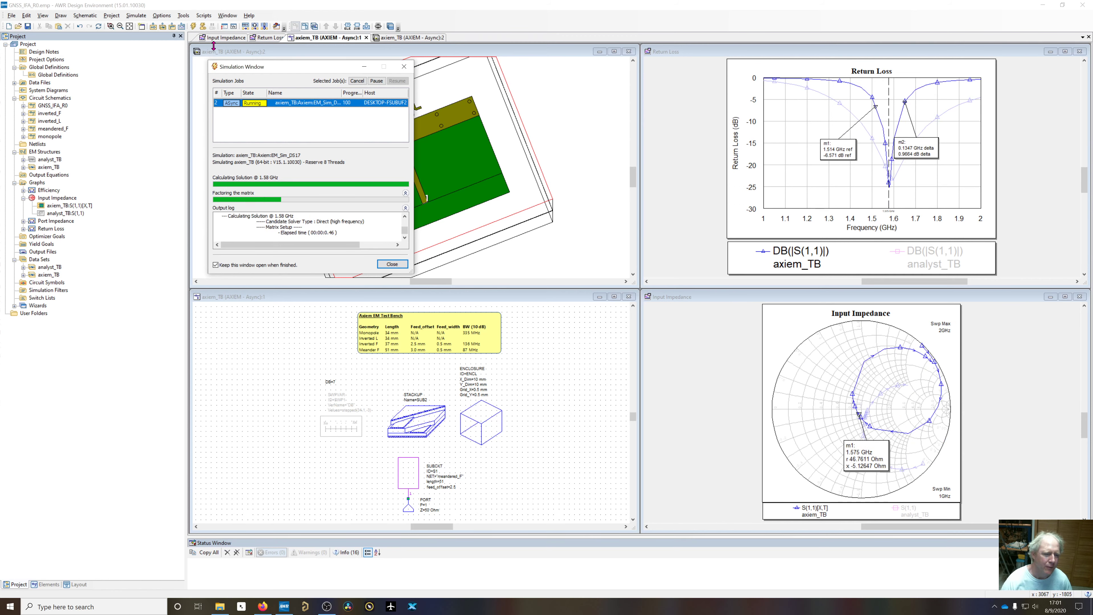
click(392, 264)
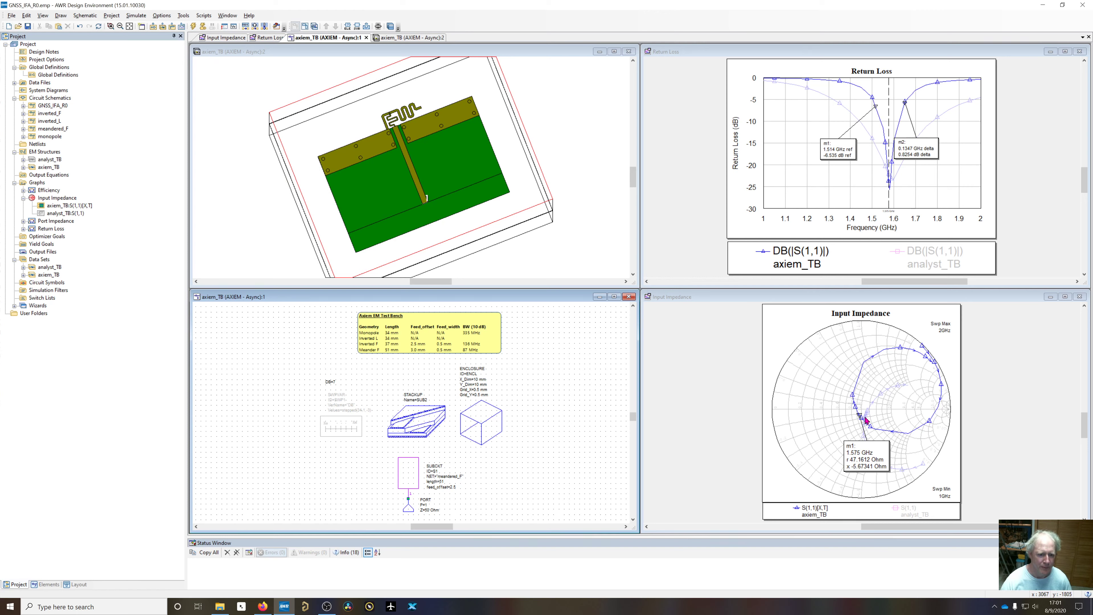
Move marker m1 on the Return Loss graph to the -10 dB point with an absolute y-value marker search to the right
right_click(829, 149)
click(855, 175)
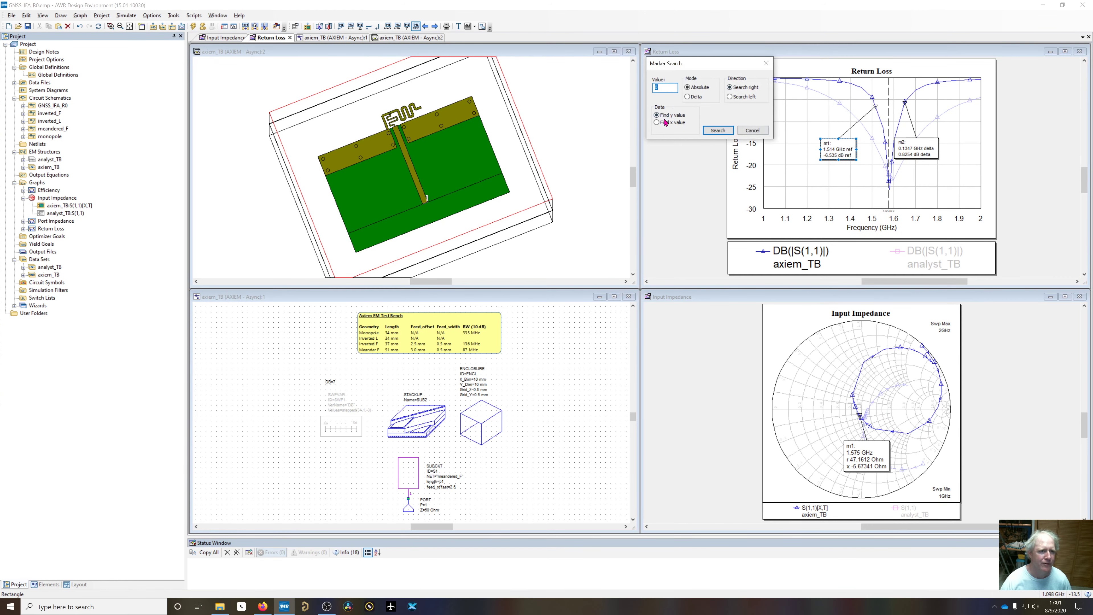
click(731, 97)
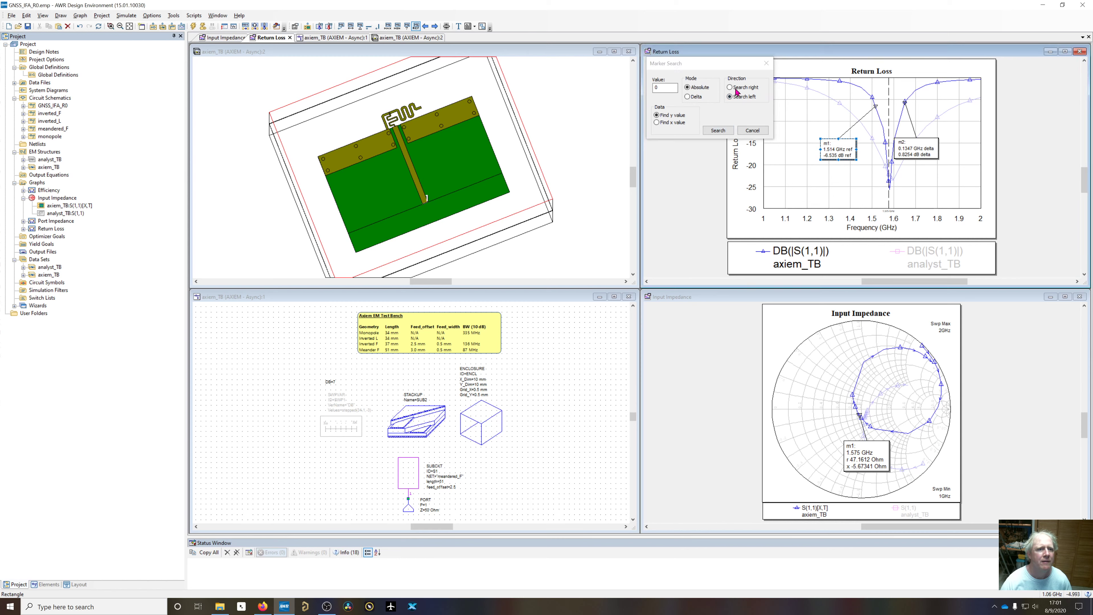
click(674, 95)
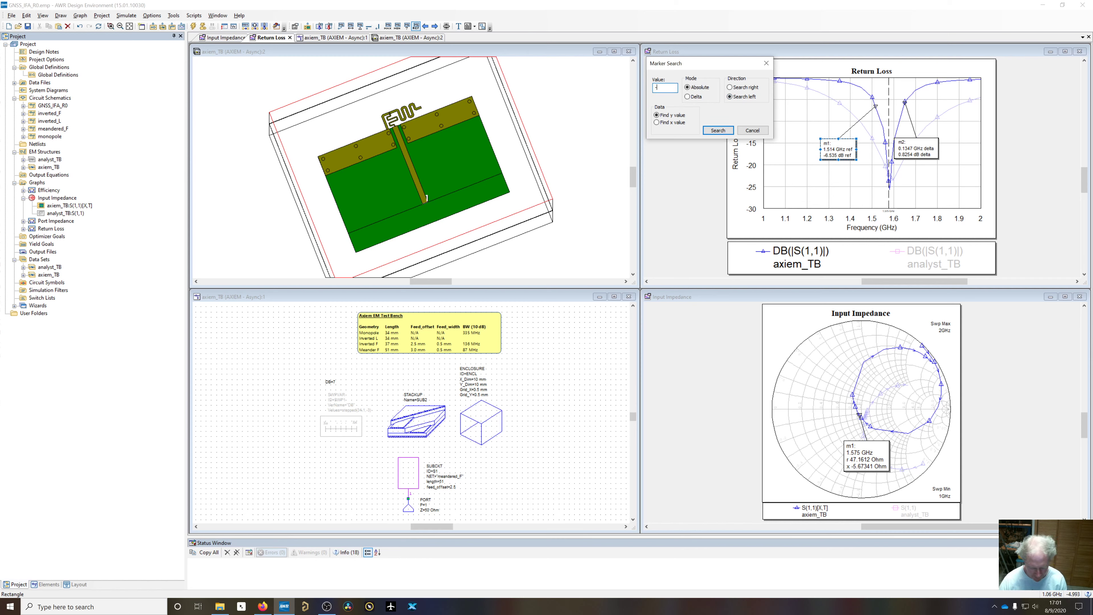
text(-10)
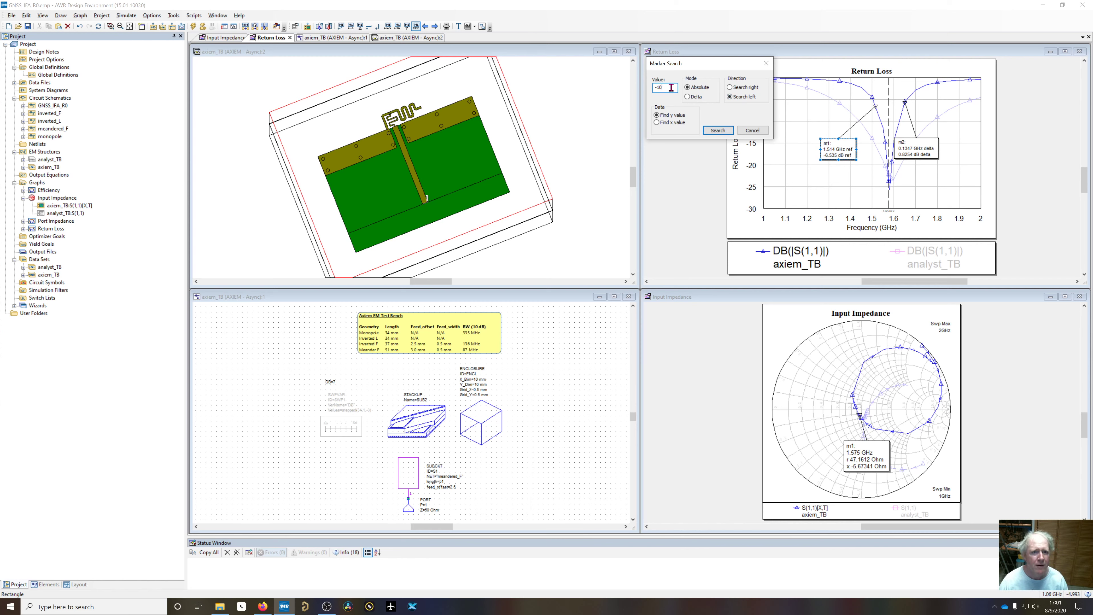
click(730, 87)
click(718, 130)
Move marker m2 to the -10 dB point on the other side of the resonance by searching left
click(894, 137)
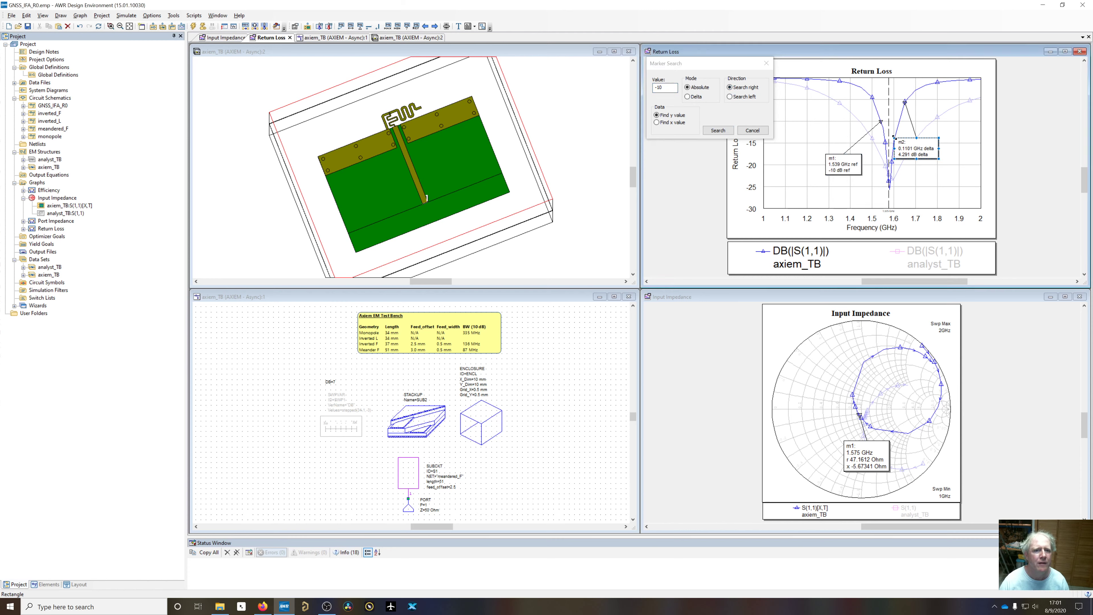
click(729, 97)
click(718, 131)
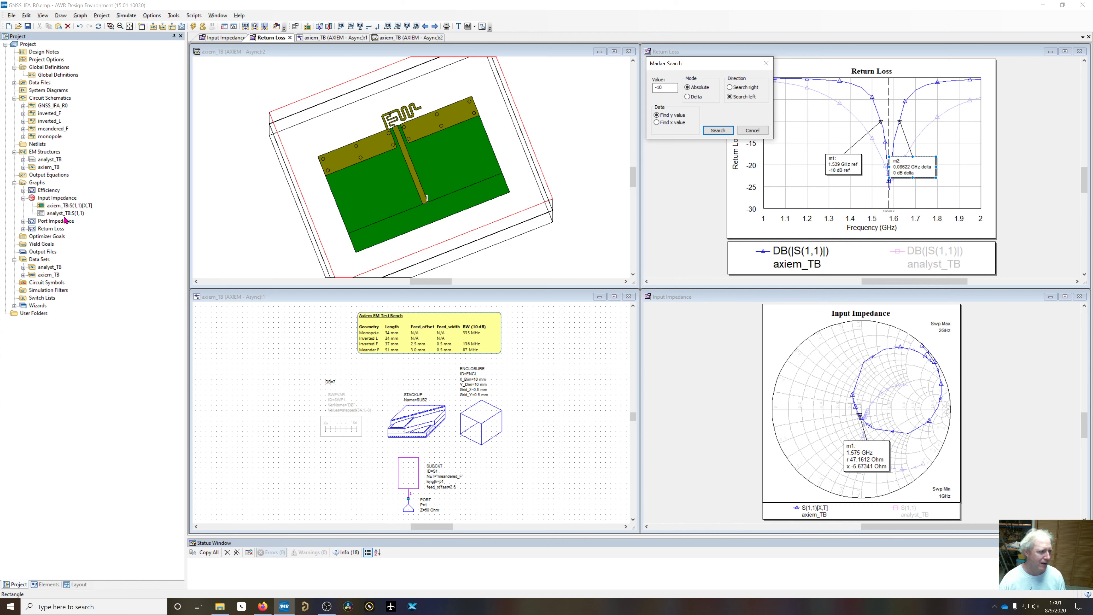
Open the Efficiency graph and review the sweep frequency options of its axiem_TB measurement, leaving the settings unmodified
double_click(48, 190)
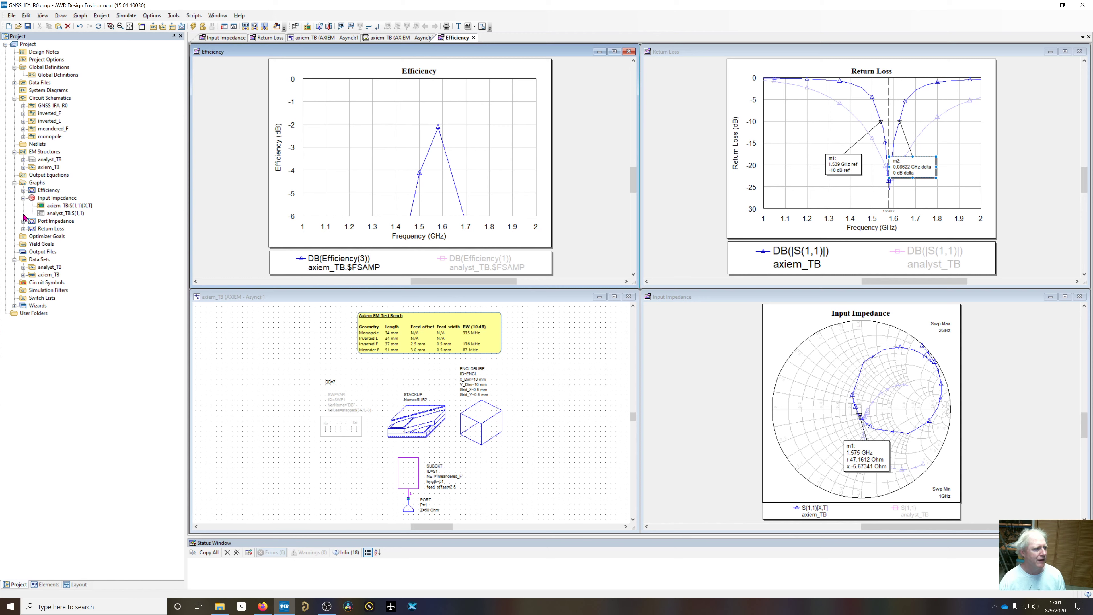
click(23, 190)
double_click(68, 198)
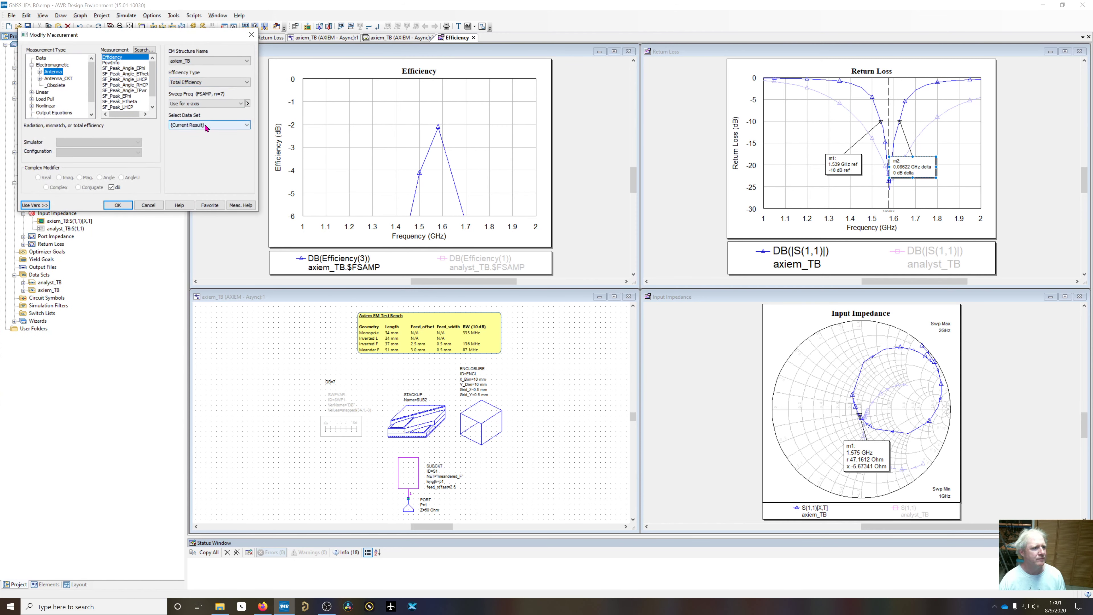
click(247, 103)
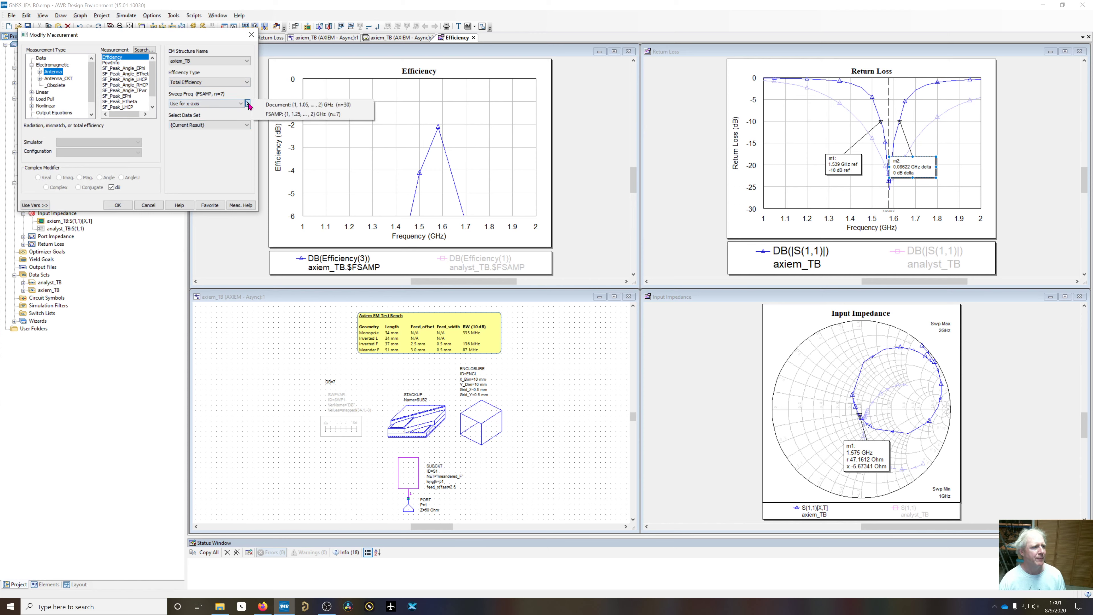
click(249, 112)
click(232, 104)
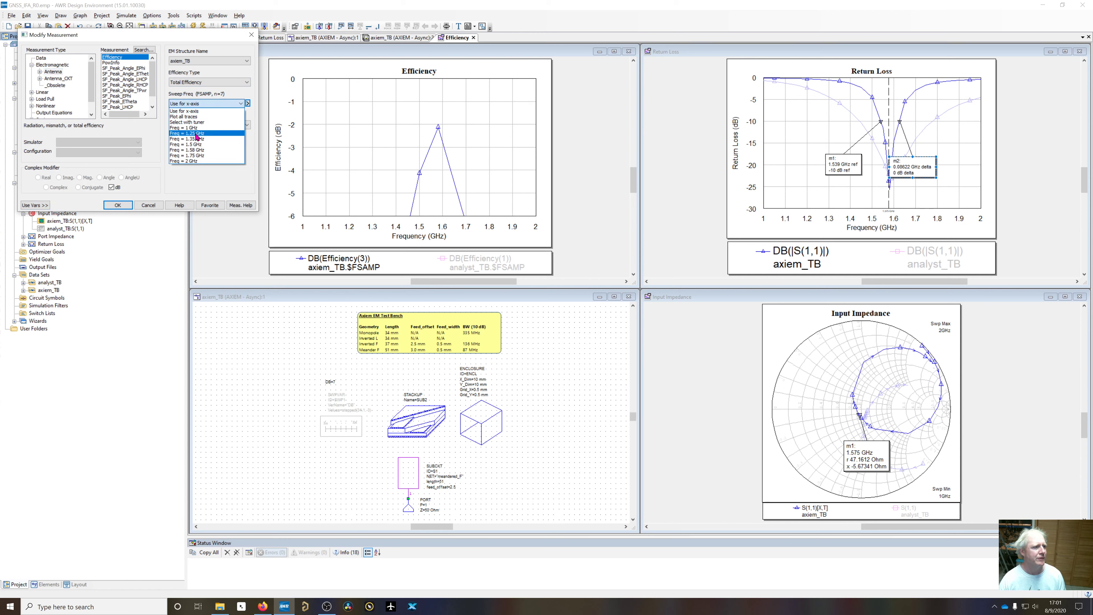
click(240, 92)
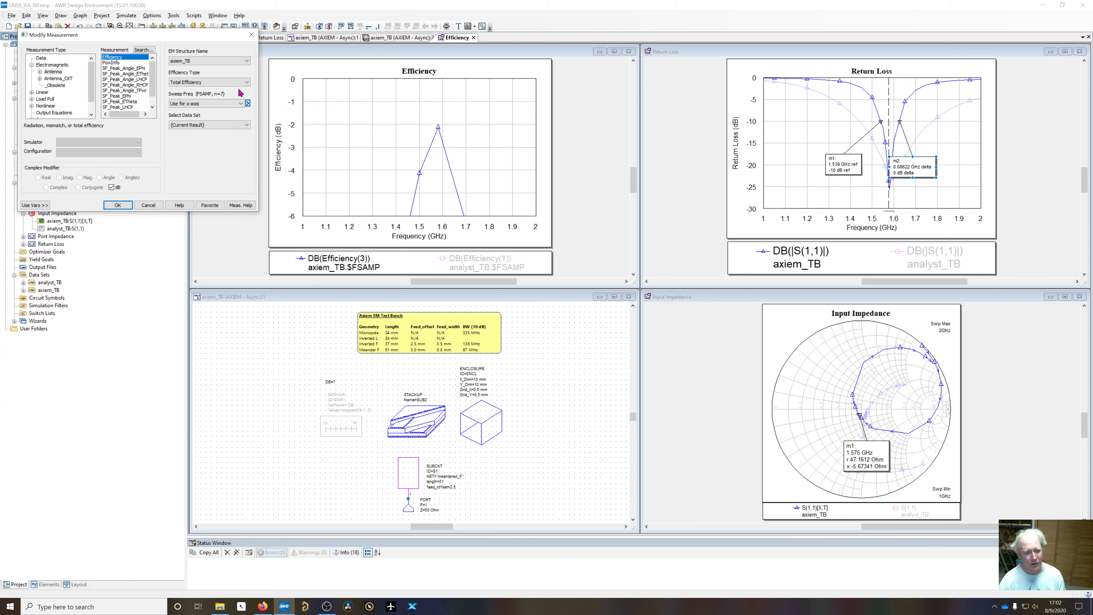
click(149, 205)
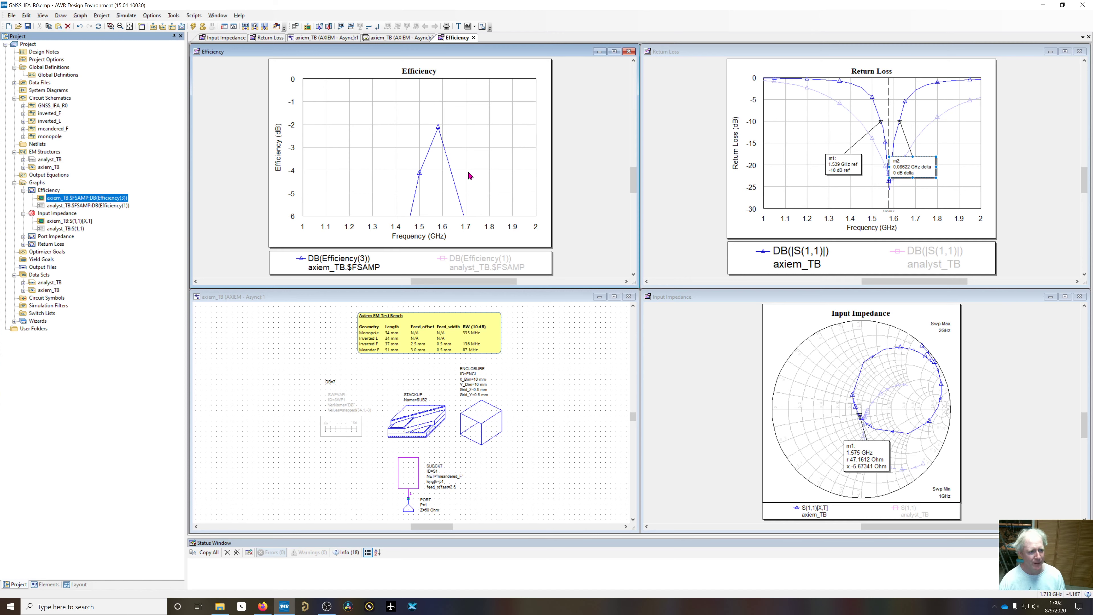
Enlarge the Efficiency graph to examine the curve, close it, and return to the axiem_TB 3D view
click(614, 52)
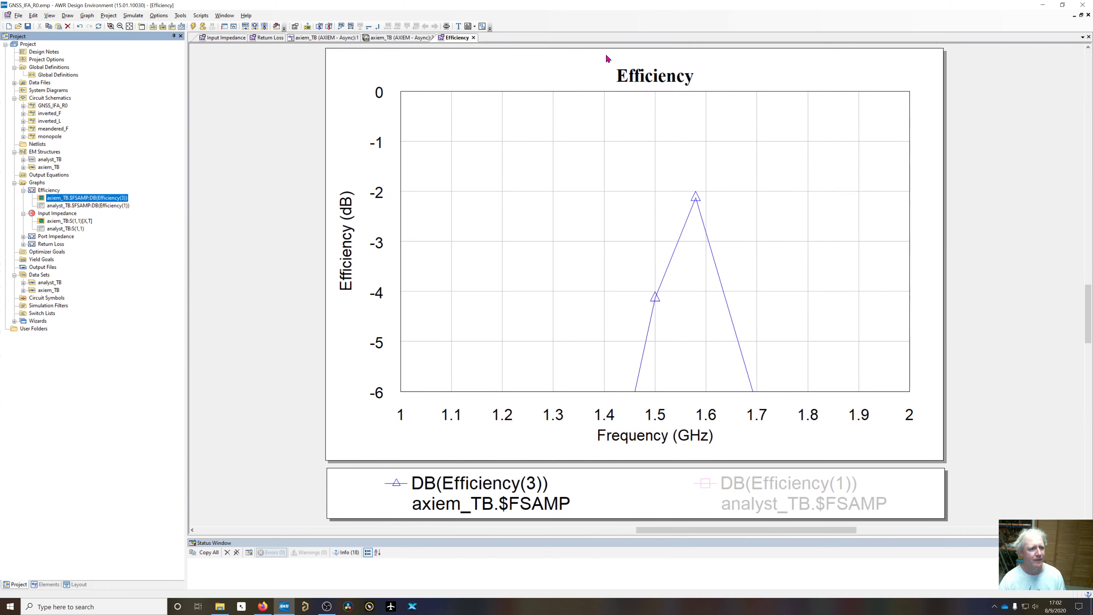
click(1082, 16)
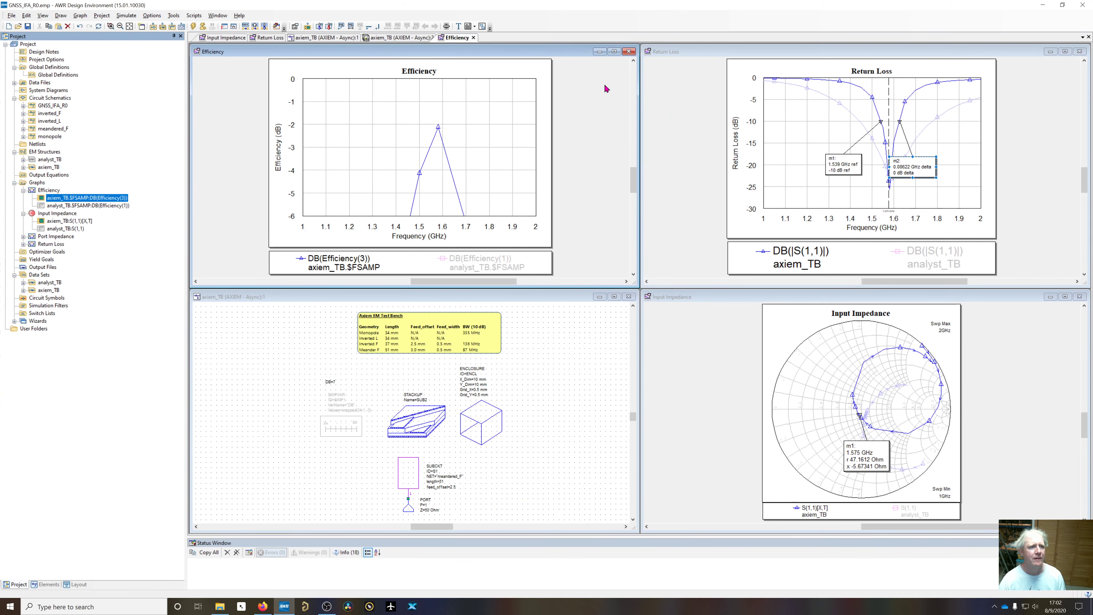
click(629, 51)
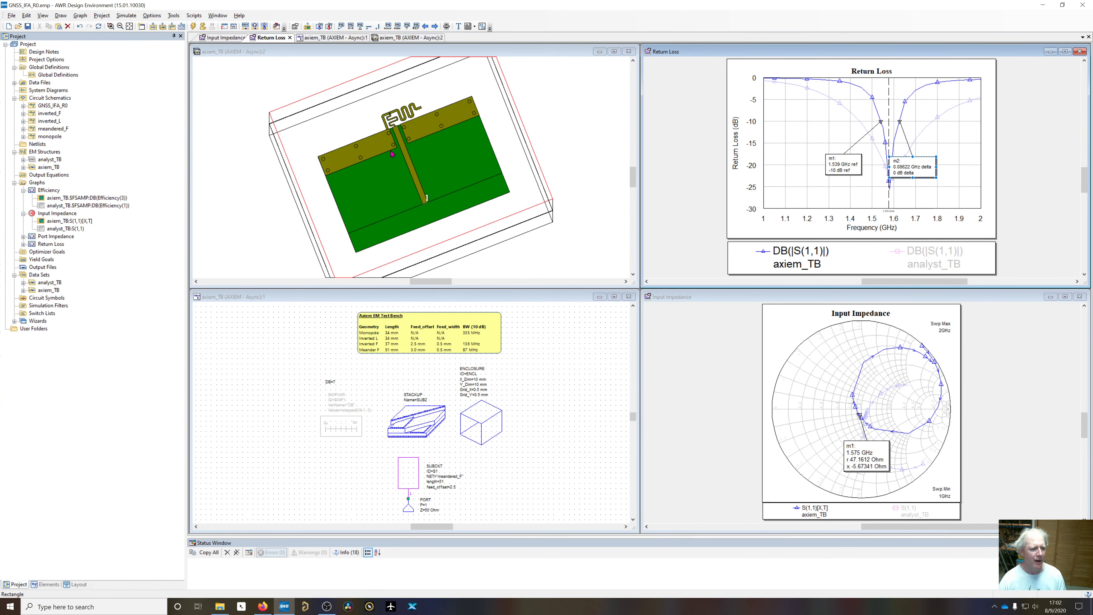
drag(391, 148, 376, 120)
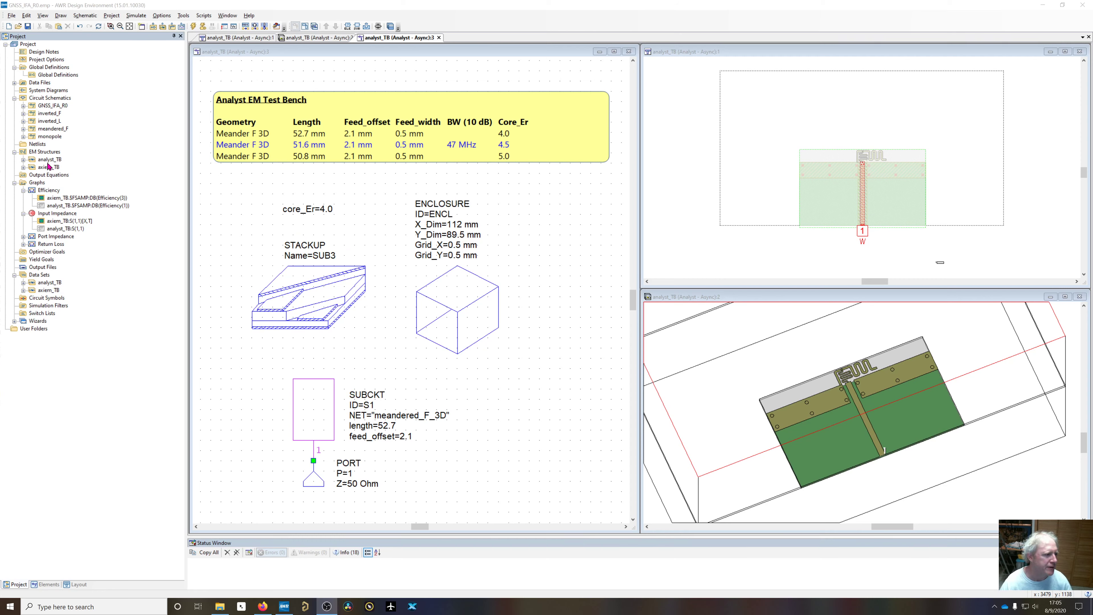
Inspect the analyst_TB stackup and the meandered-F board in its 2D layout and from a low angle in 3D
click(320, 293)
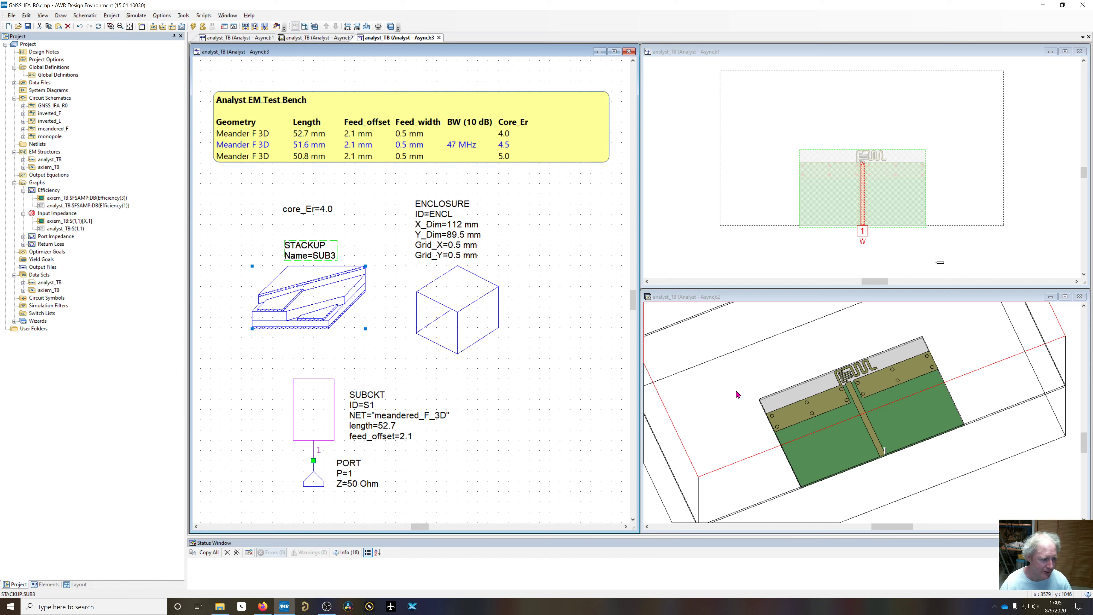
mouse_move(735, 439)
mouse_down()
mouse_move(790, 428)
mouse_move(732, 445)
mouse_move(730, 431)
mouse_up()
click(719, 191)
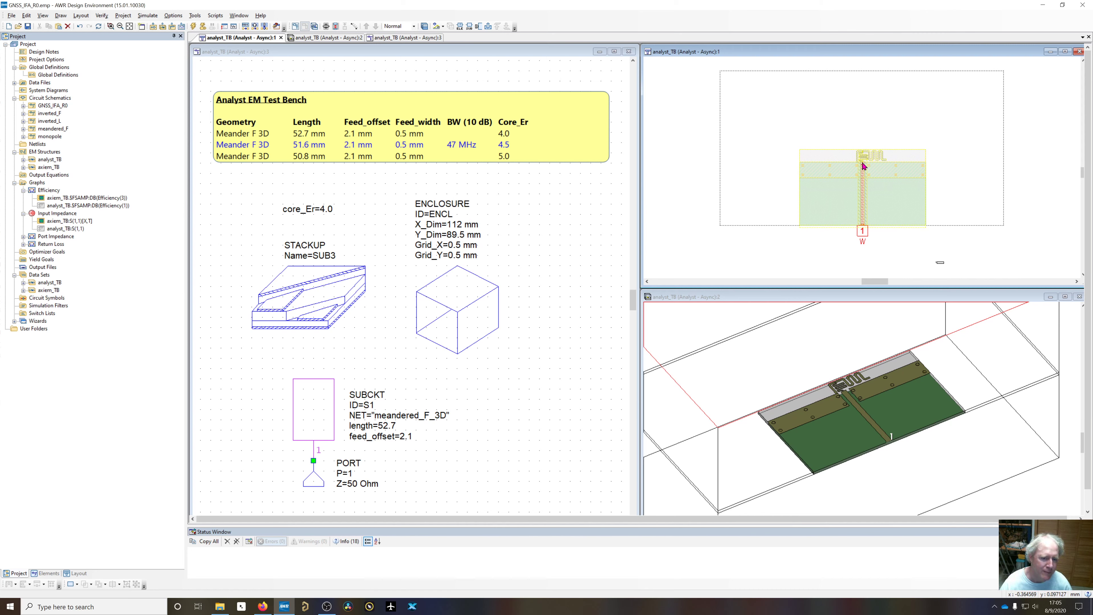
click(820, 396)
drag(885, 425, 881, 444)
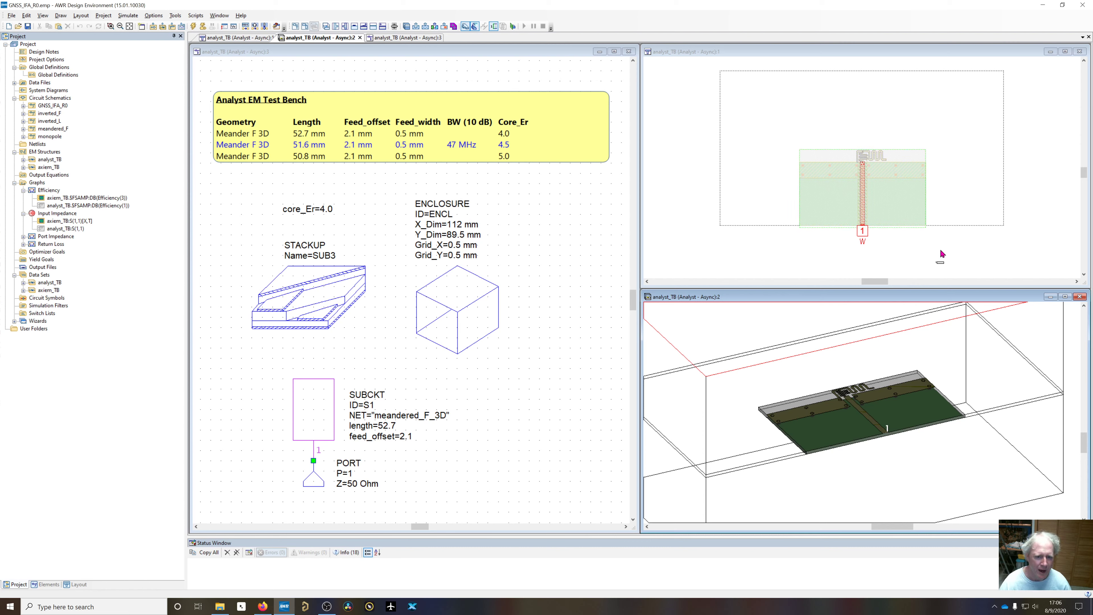
Review the geometry rules in the properties of the SPPM1 shape modifier in the analyst_TB layout and close them without changes
scroll(941, 248, up, 3)
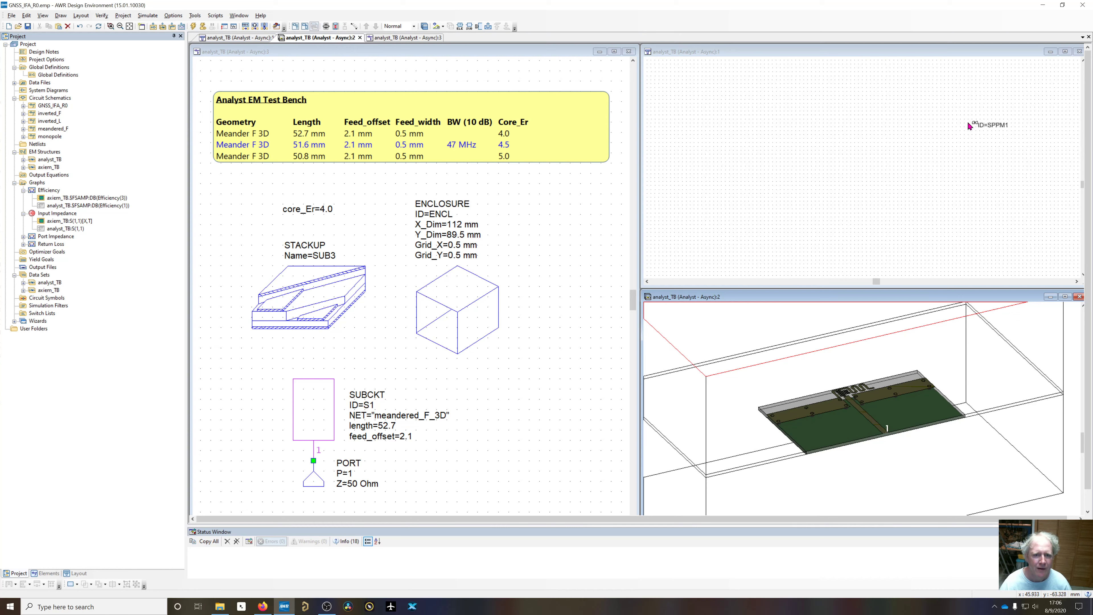
click(970, 126)
right_click(973, 126)
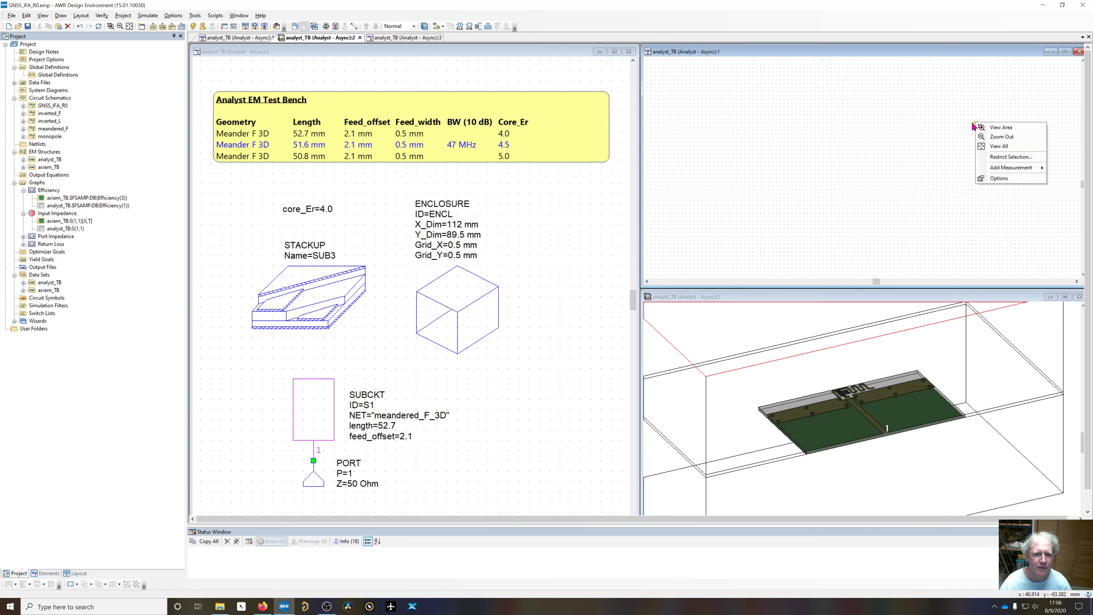
click(982, 146)
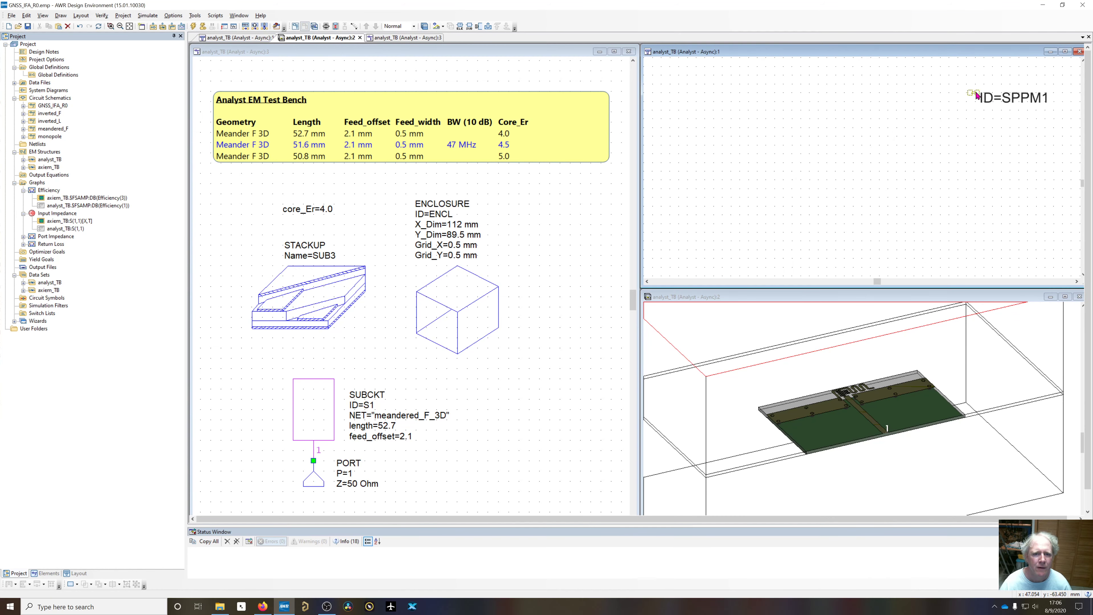
click(976, 96)
right_click(976, 92)
click(993, 188)
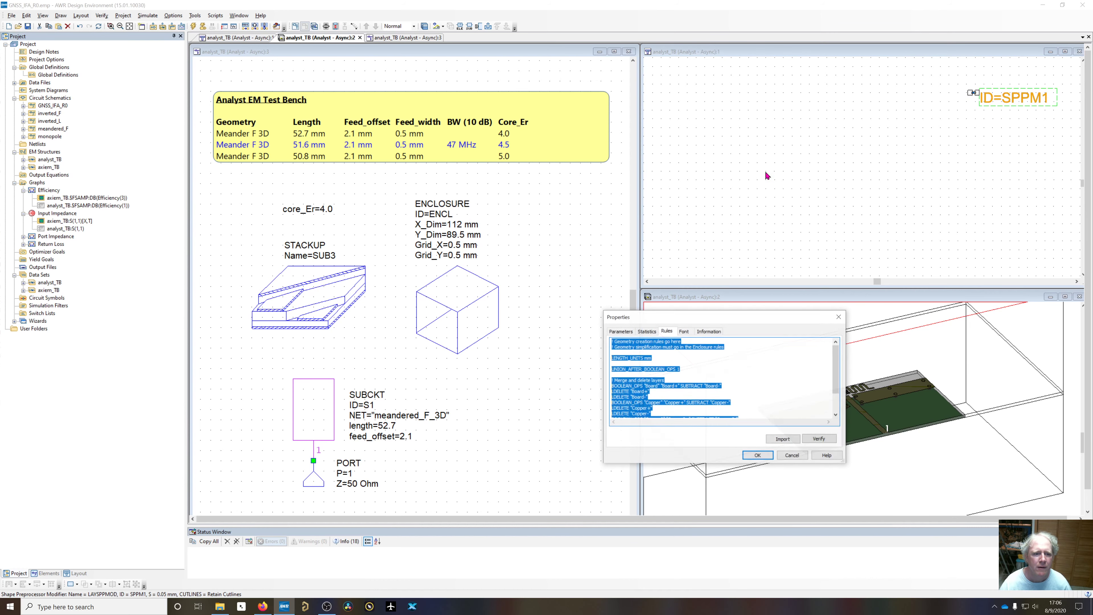
click(650, 375)
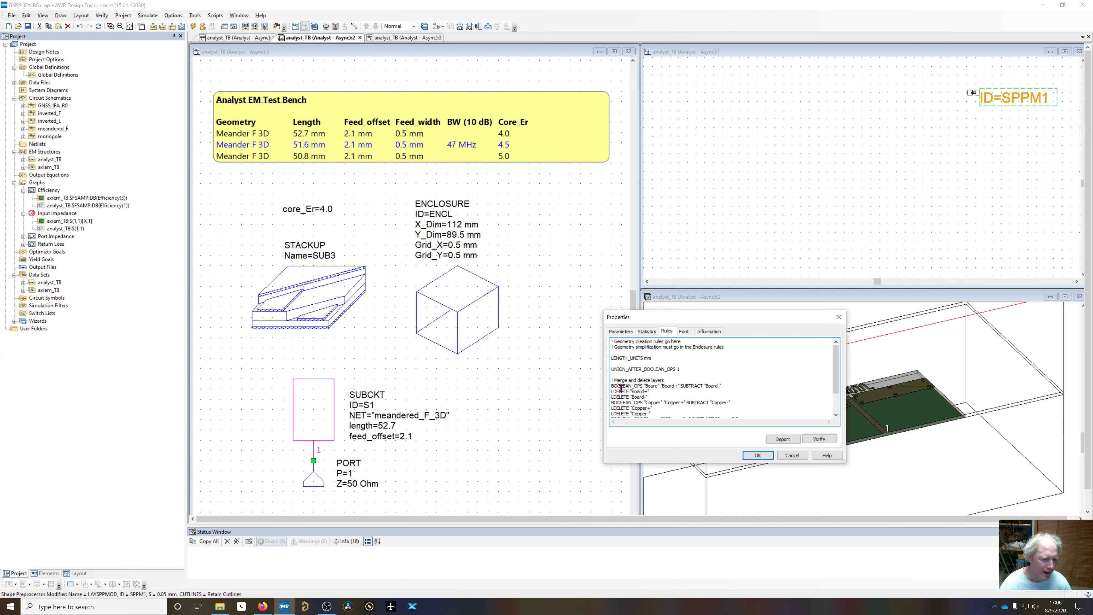
click(924, 124)
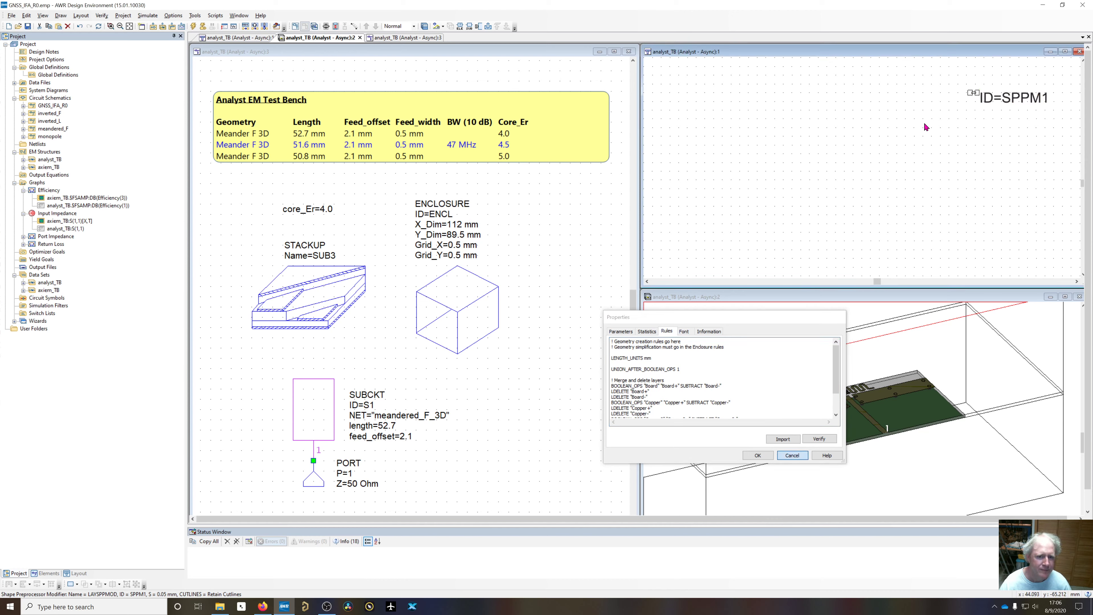
key(Escape)
Examine the whole analyst_TB enclosure around the antenna board in the 2D layout and the 3D view
scroll(886, 163, down, 3)
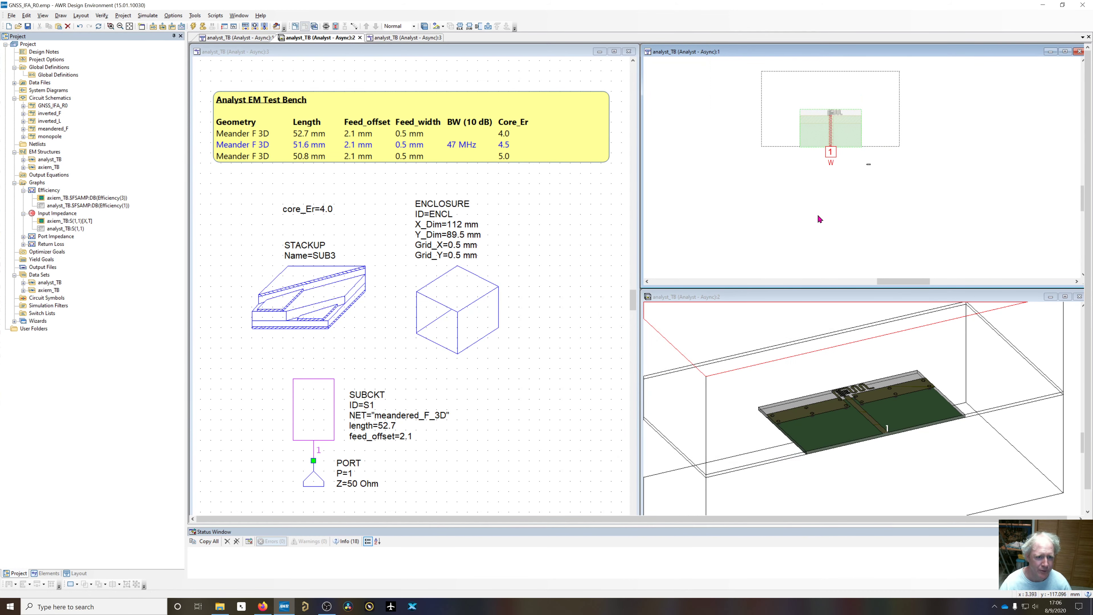
scroll(743, 197, up, 2)
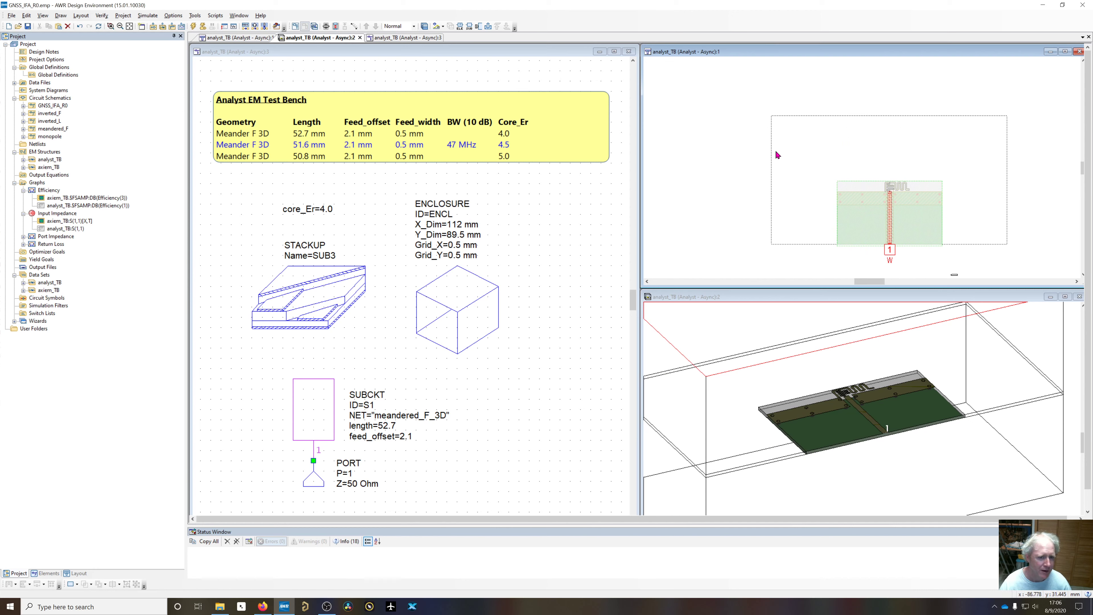
click(794, 357)
scroll(750, 350, down, 5)
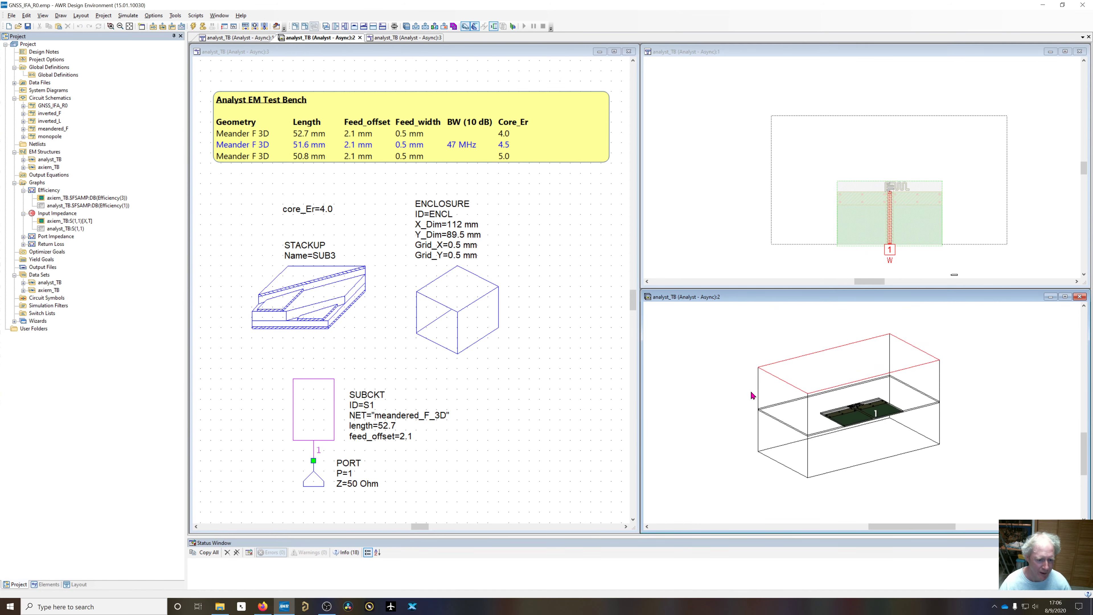
drag(804, 427, 861, 389)
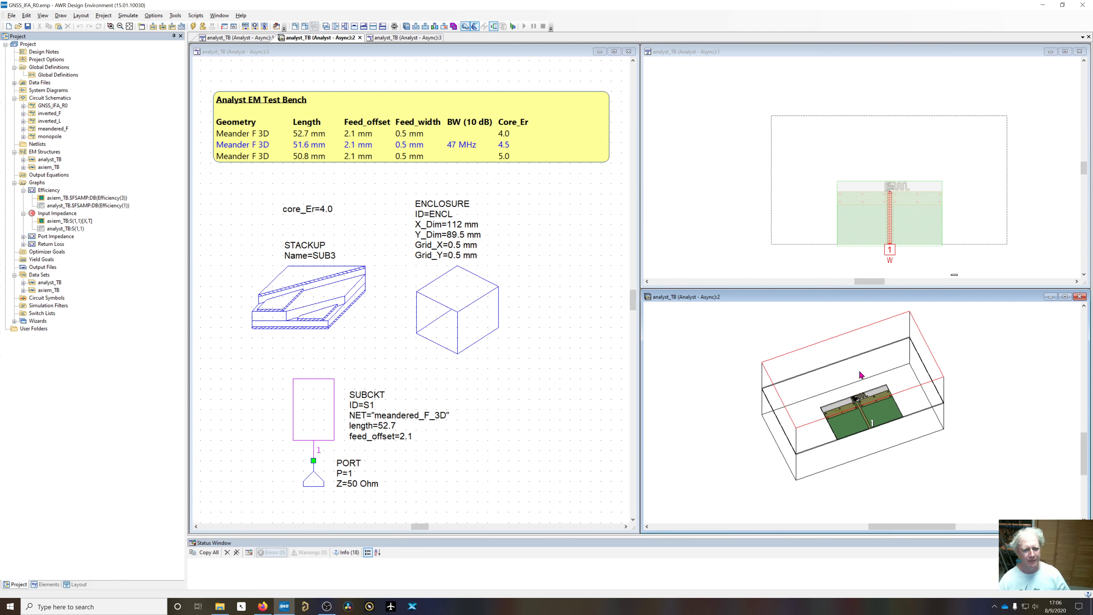
scroll(845, 401, up, 2)
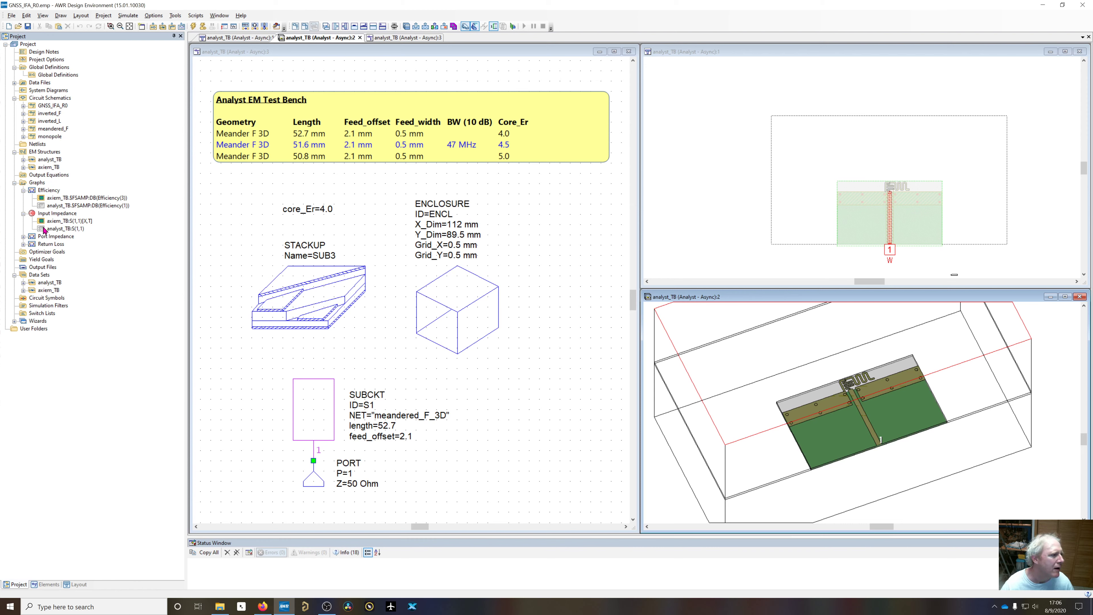
Locate the meandered_F_3D subcircuit under the analyst_TB structure and examine the antenna element and its feed line up close in 3D
click(24, 159)
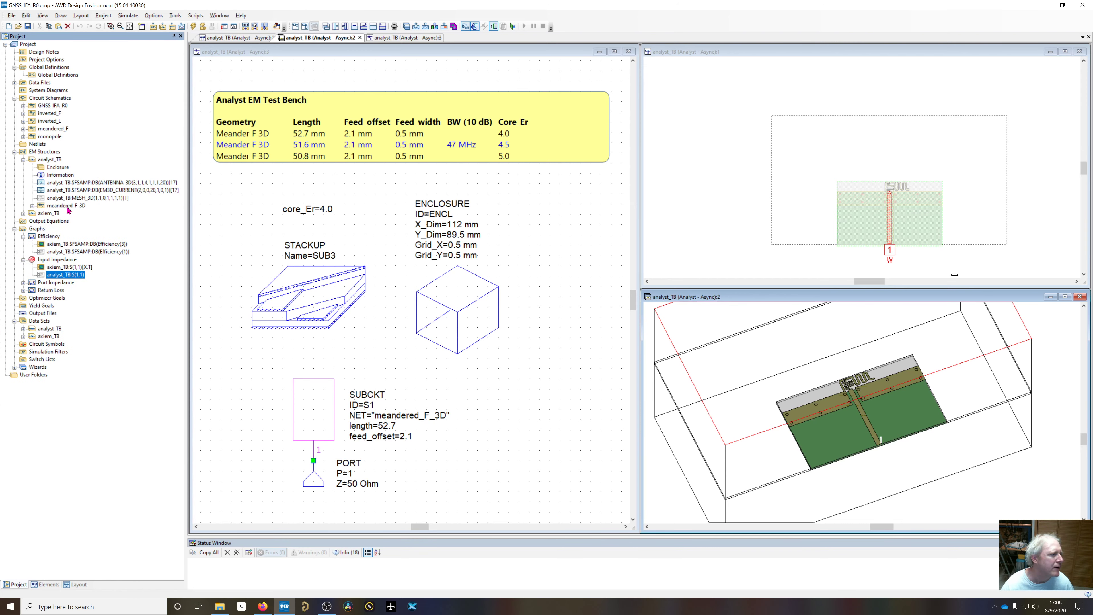
click(67, 206)
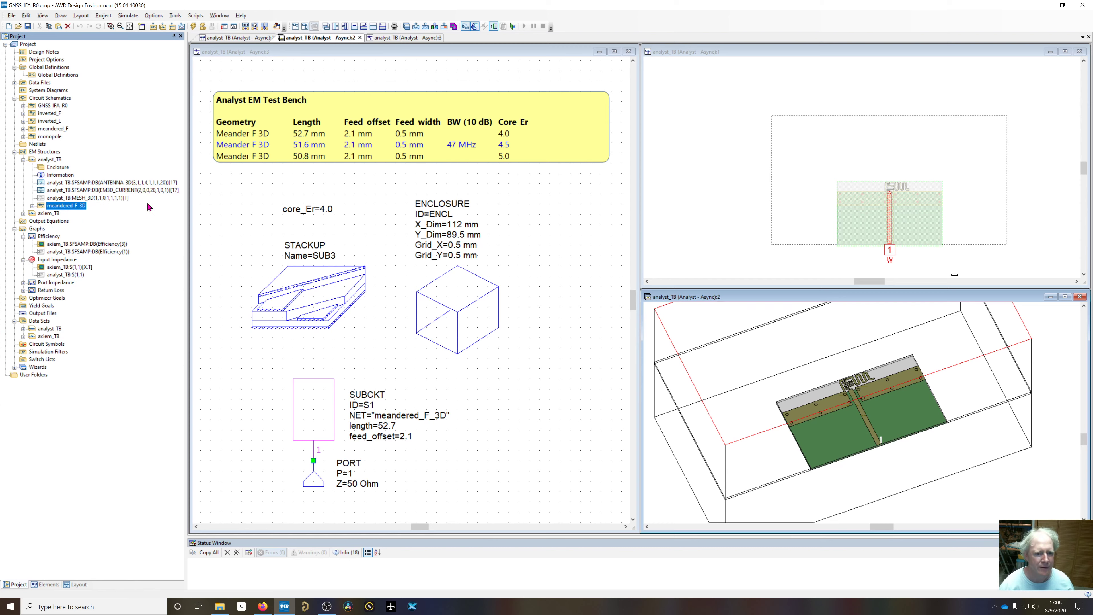
click(844, 373)
scroll(846, 375, up, 5)
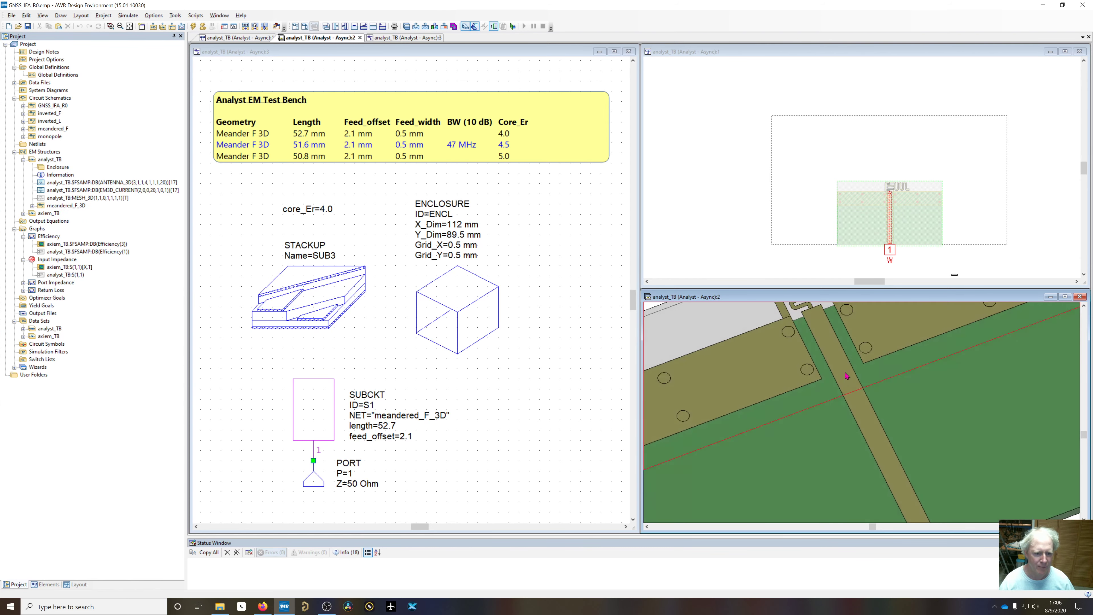
scroll(846, 376, down, 5)
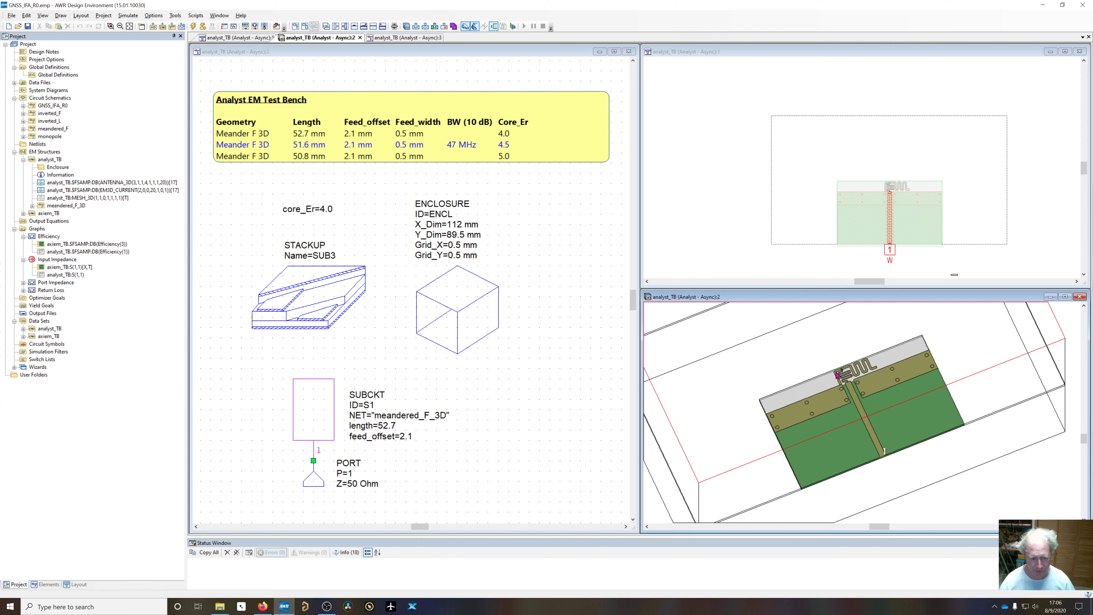
scroll(842, 373, up, 4)
scroll(791, 320, down, 2)
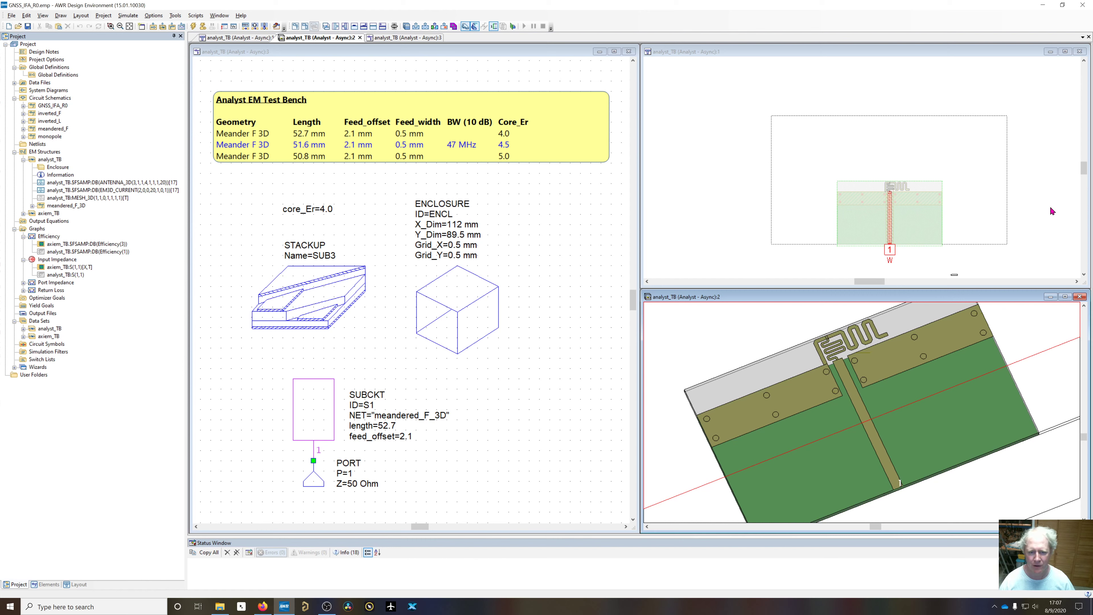
Review the Analyst solver options of the analyst_TB structure, including the secondary mesh refinement and convergence settings, and close them without changes
click(525, 302)
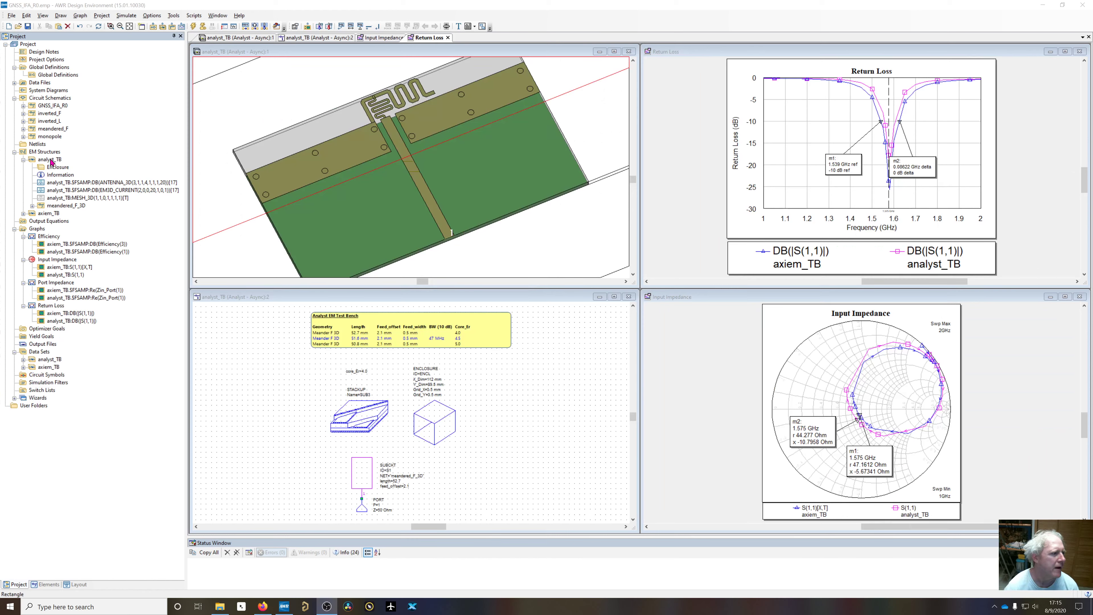
click(51, 160)
right_click(50, 161)
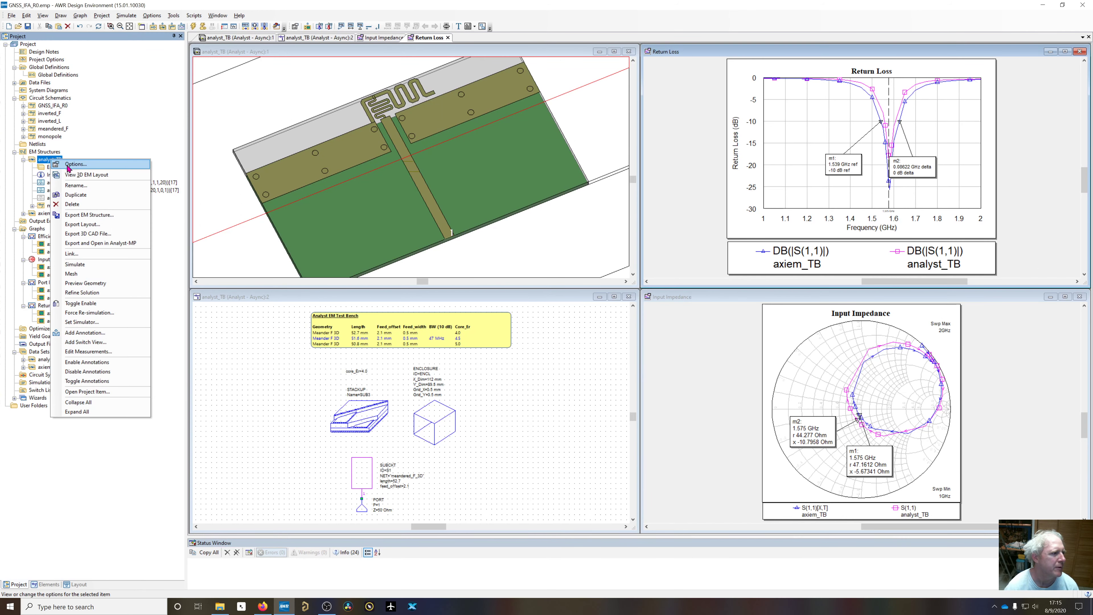
click(74, 166)
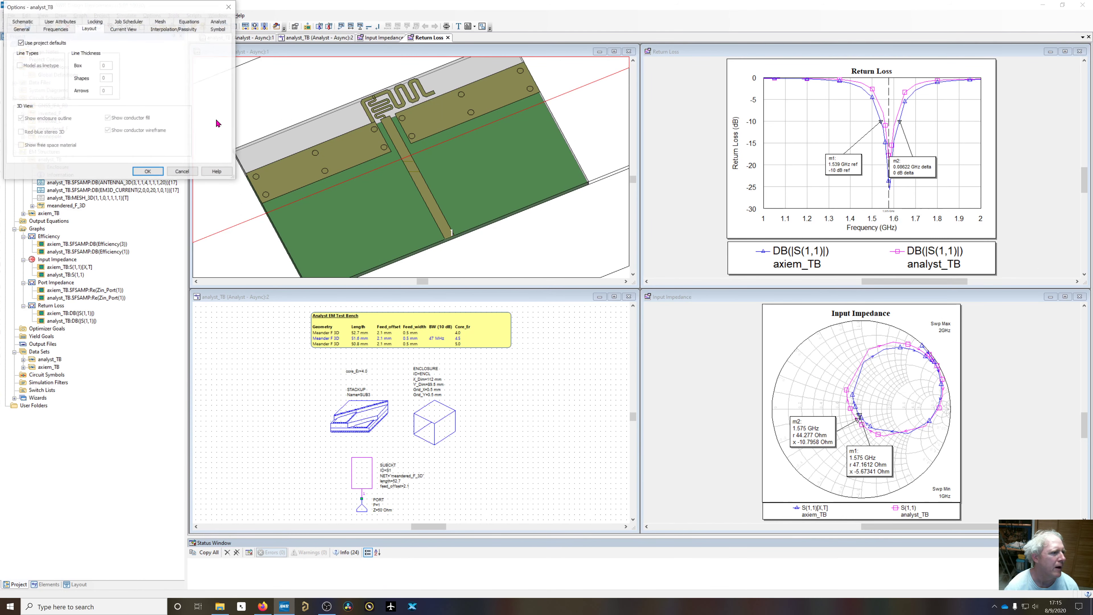
click(216, 22)
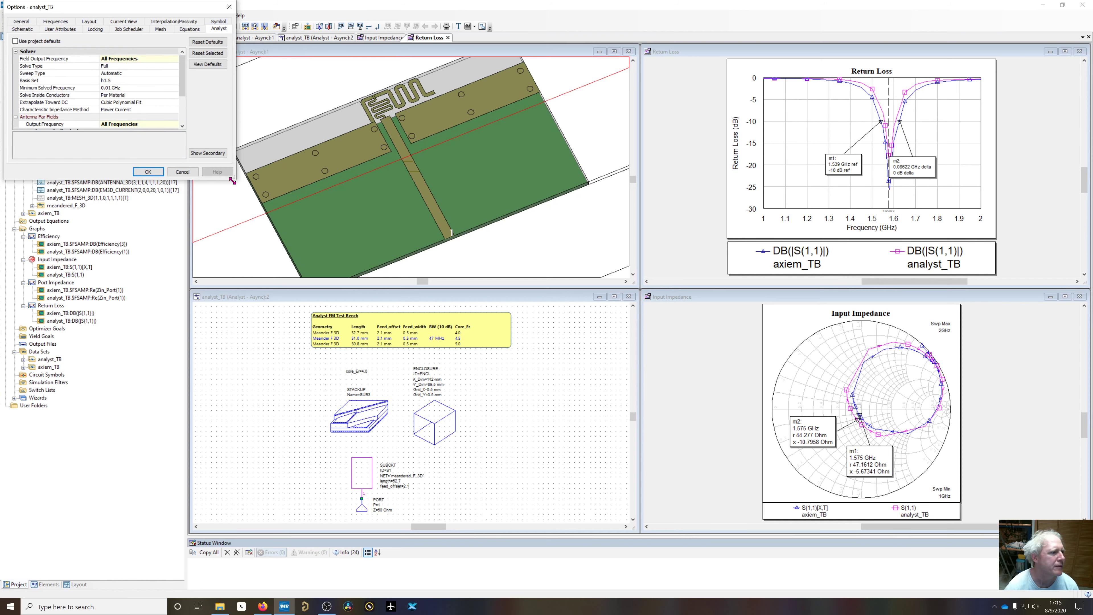
drag(233, 181, 501, 204)
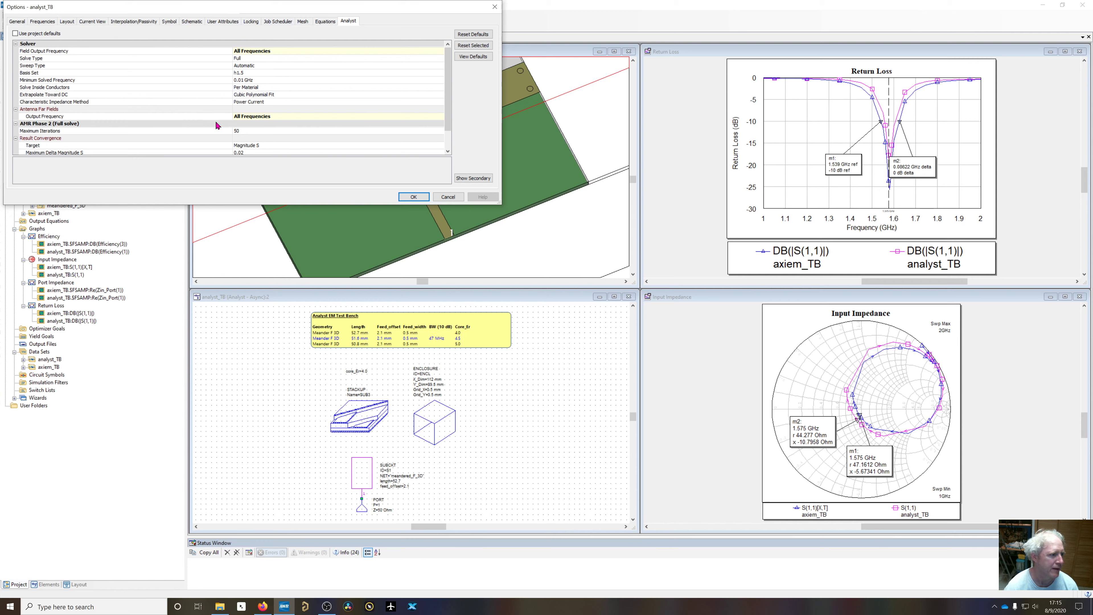
scroll(222, 126, down, 1)
click(481, 179)
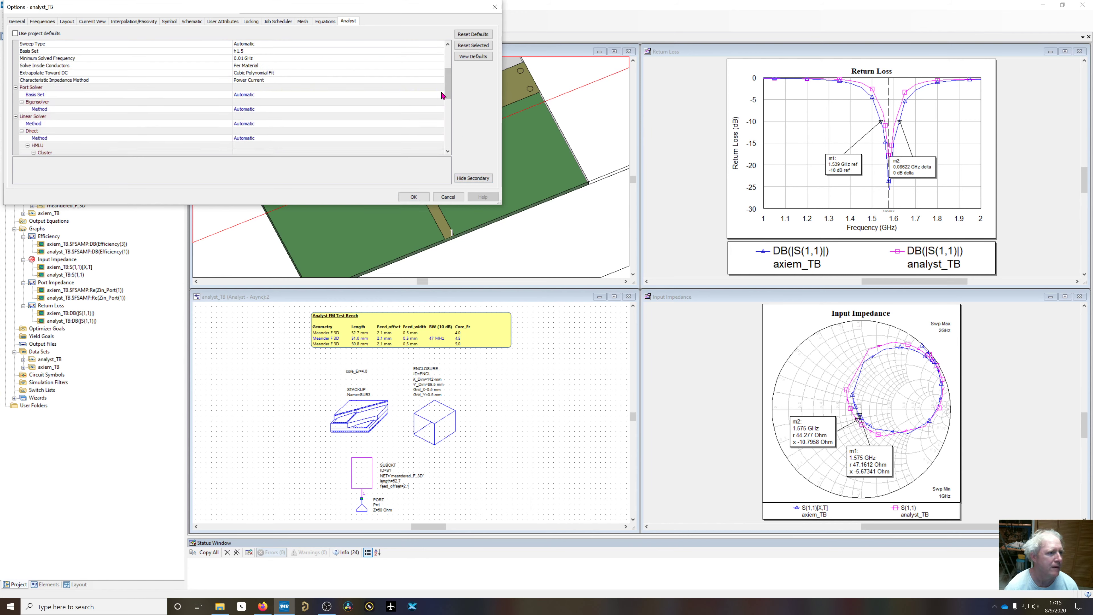
drag(445, 96, 446, 139)
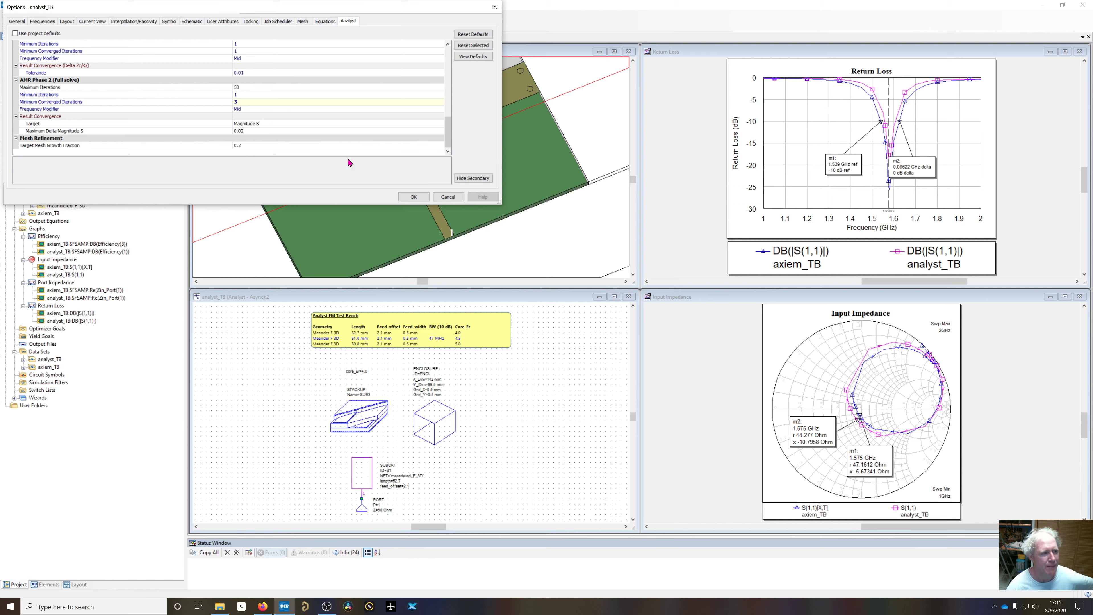
click(447, 197)
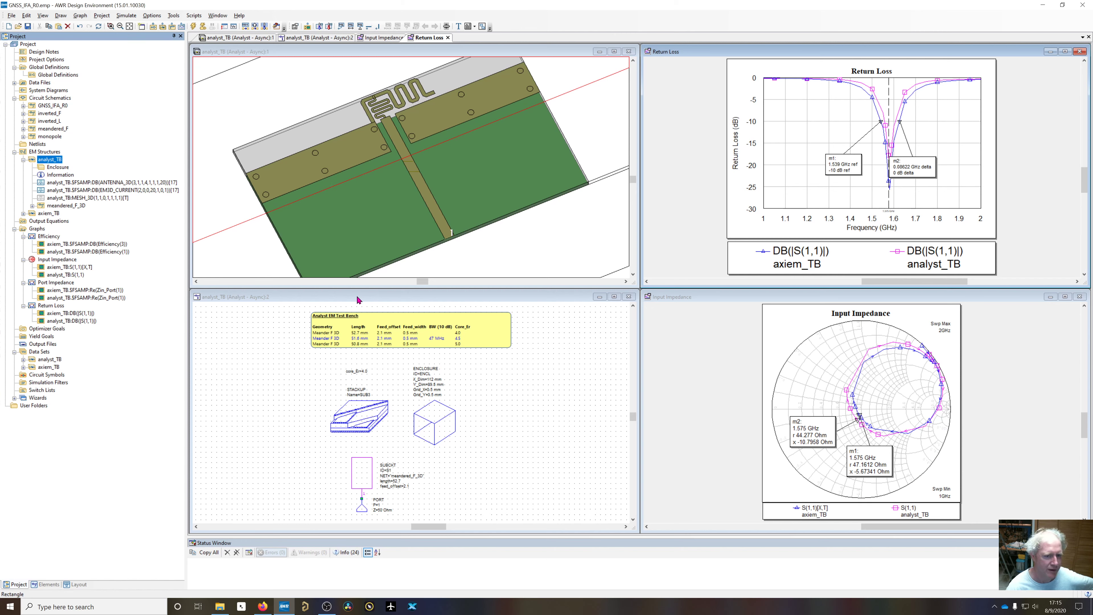
Check the core_Er variable in the analyst_TB schematic against the Global Definitions and the core dielectric in the SUB3 stackup's material definitions
click(359, 370)
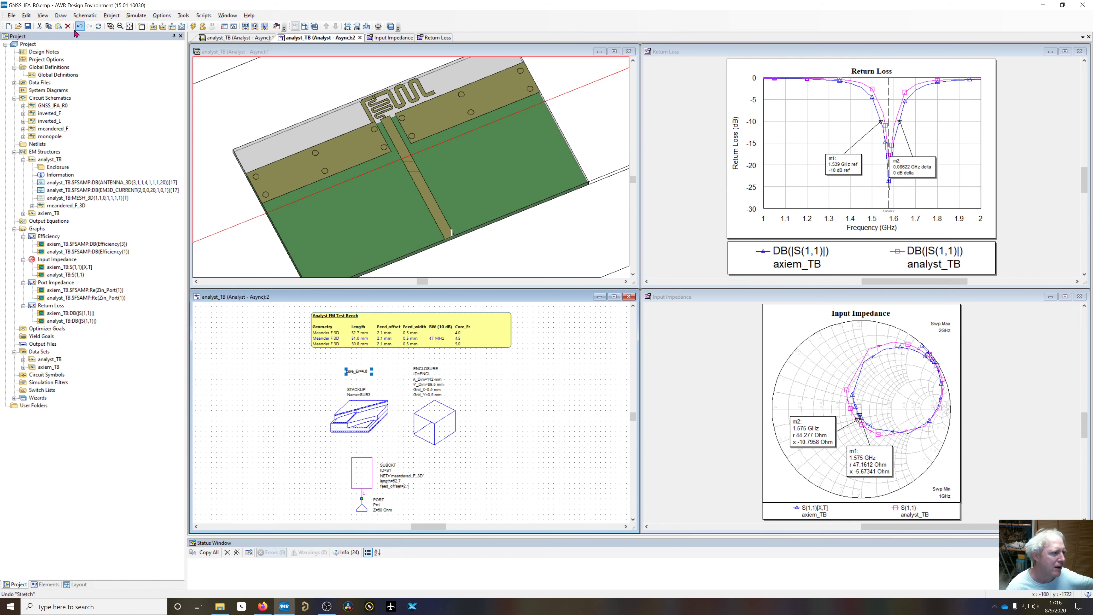
double_click(58, 74)
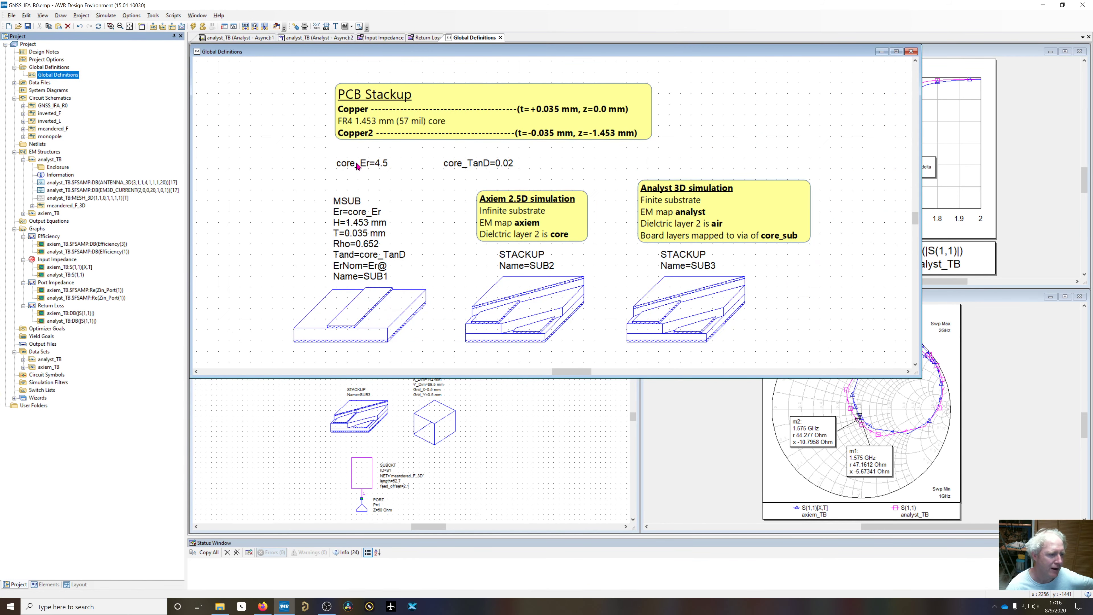
click(910, 52)
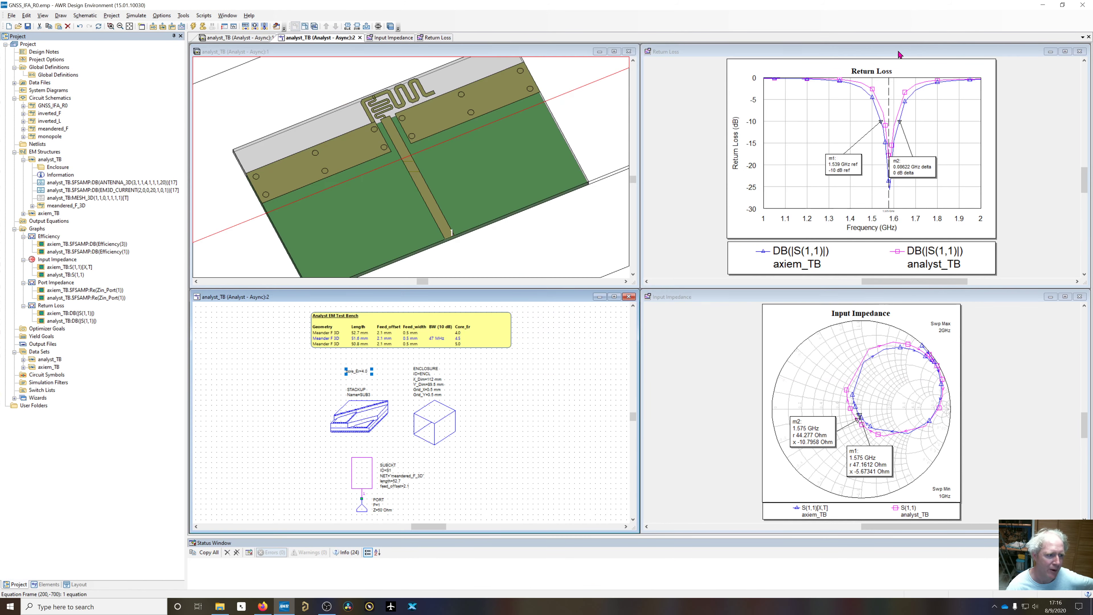
click(365, 410)
double_click(365, 410)
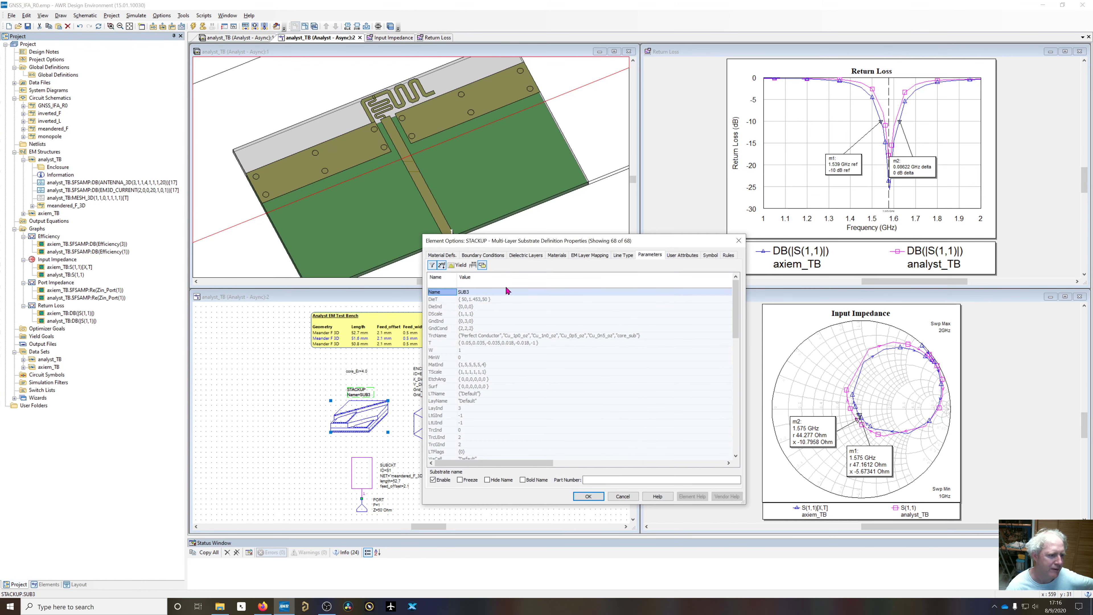
click(453, 257)
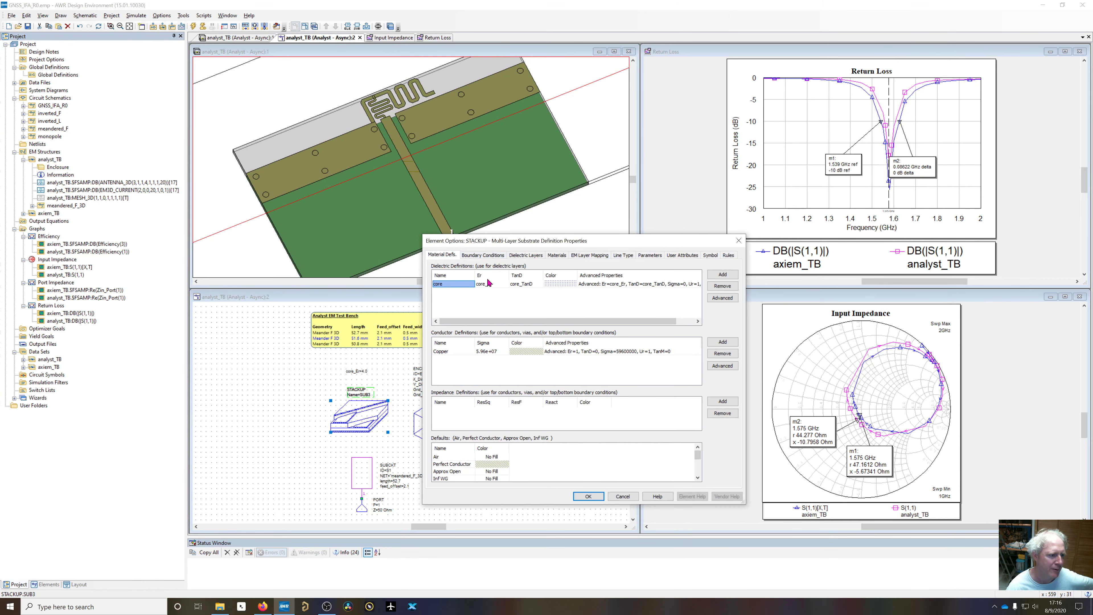
click(622, 497)
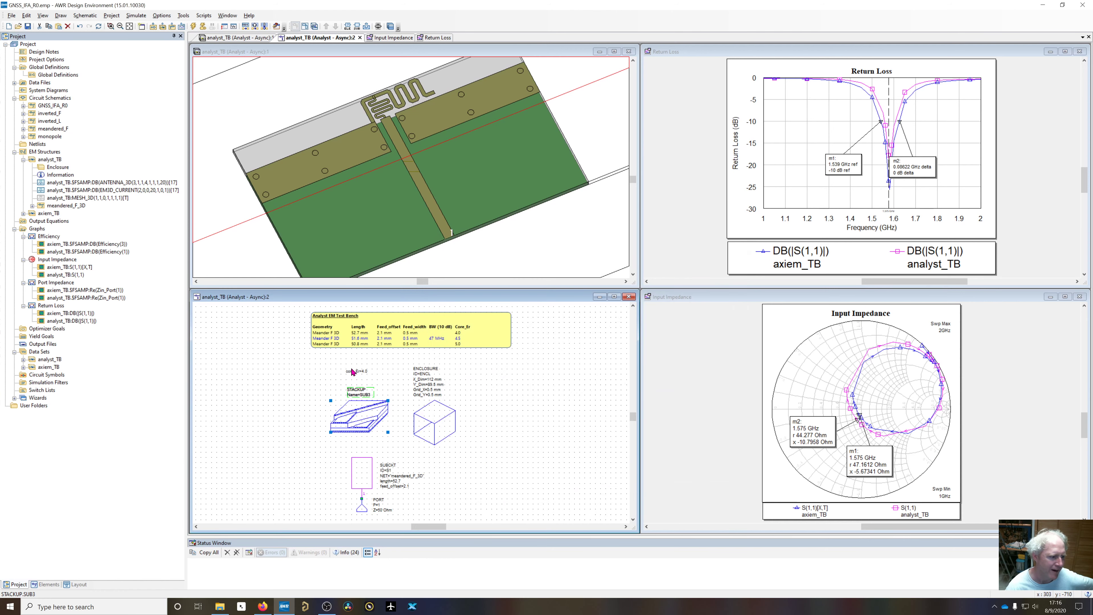
click(359, 371)
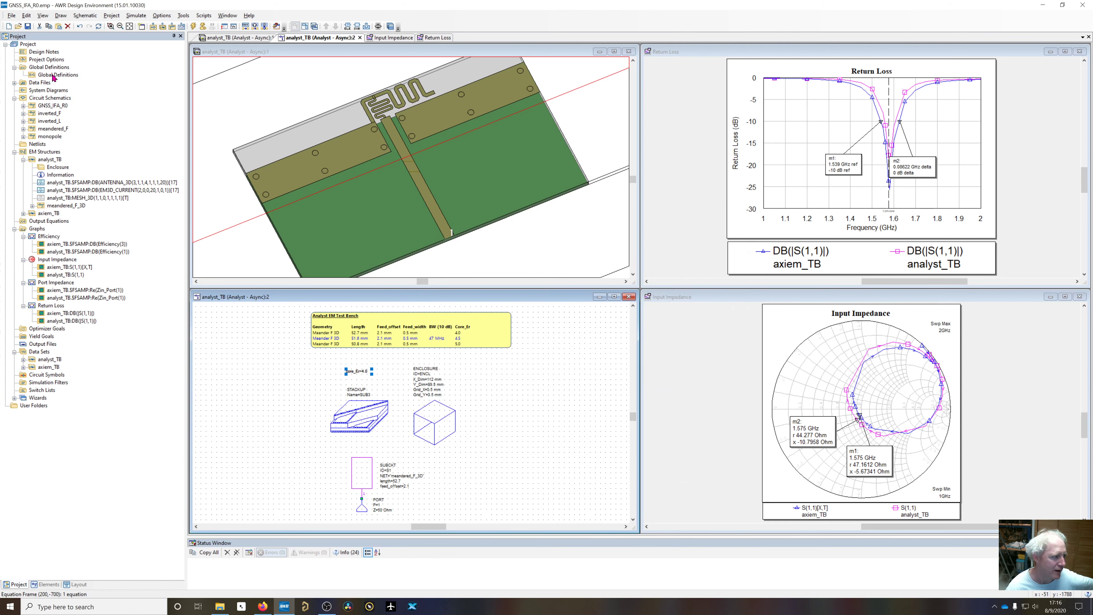
Compare the axiem_TB and analyst_TB traces on the Efficiency graph and close the graph
click(241, 363)
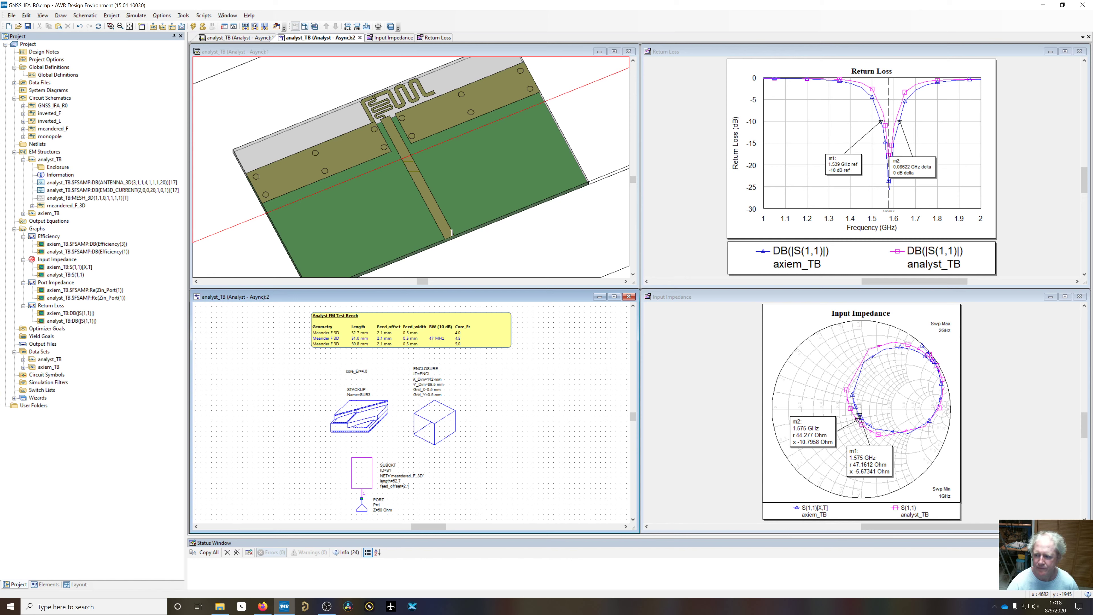
double_click(44, 238)
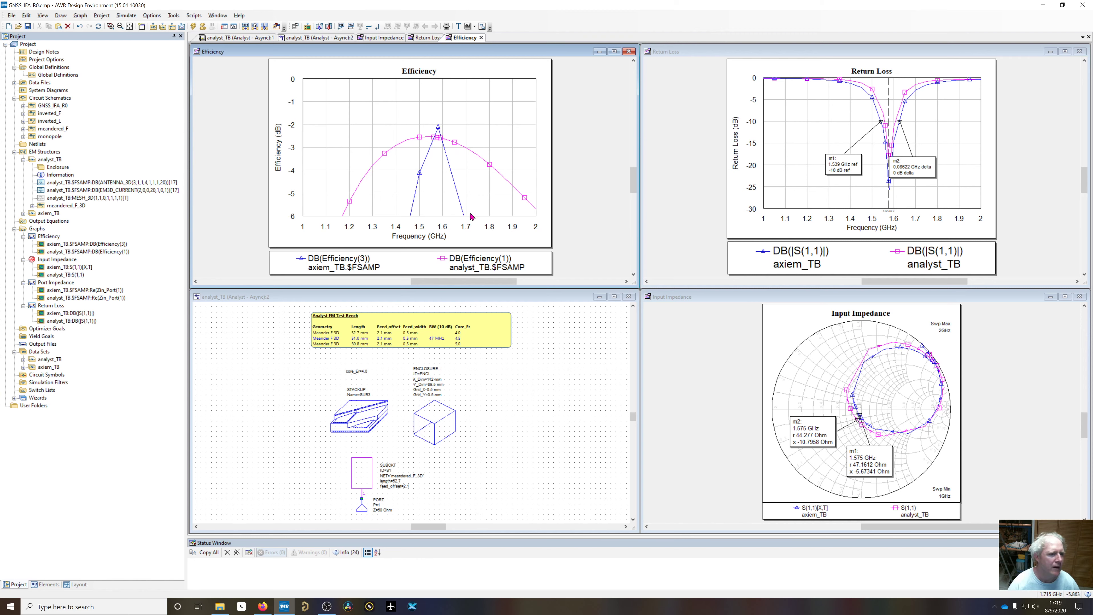
click(629, 51)
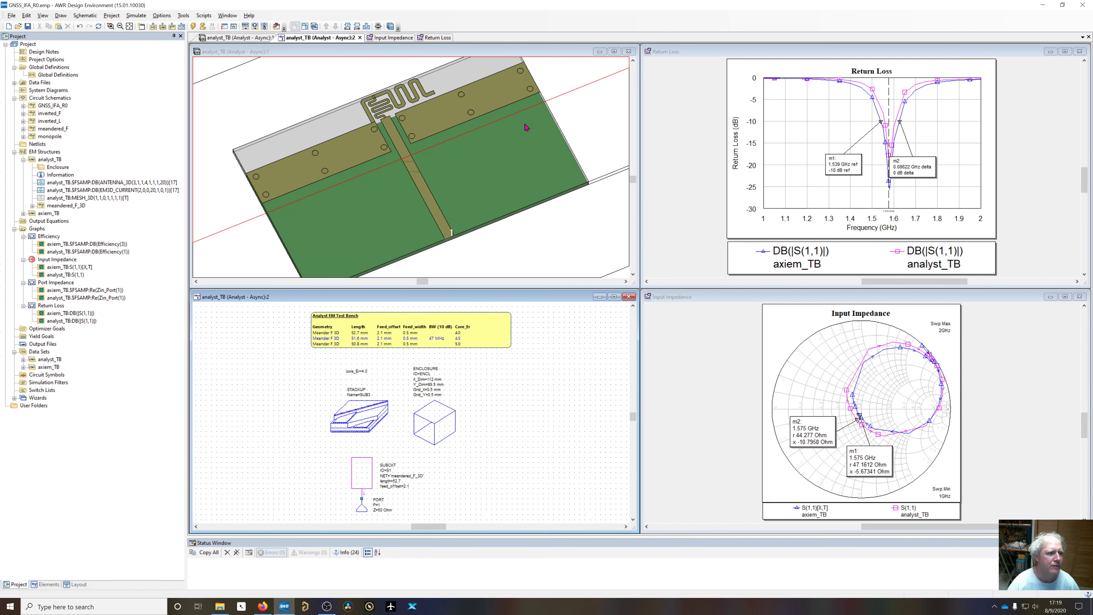
Open another 3D view window of analyst_TB for the surface currents and review the EM3D_CURRENT annotation settings without changing them
click(373, 58)
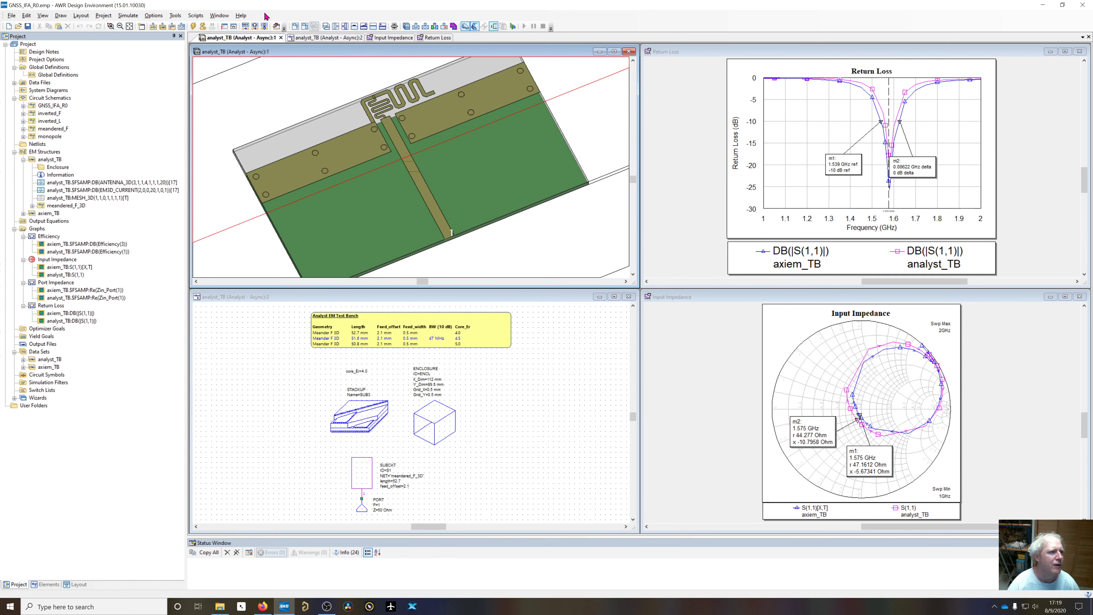
click(221, 16)
click(235, 88)
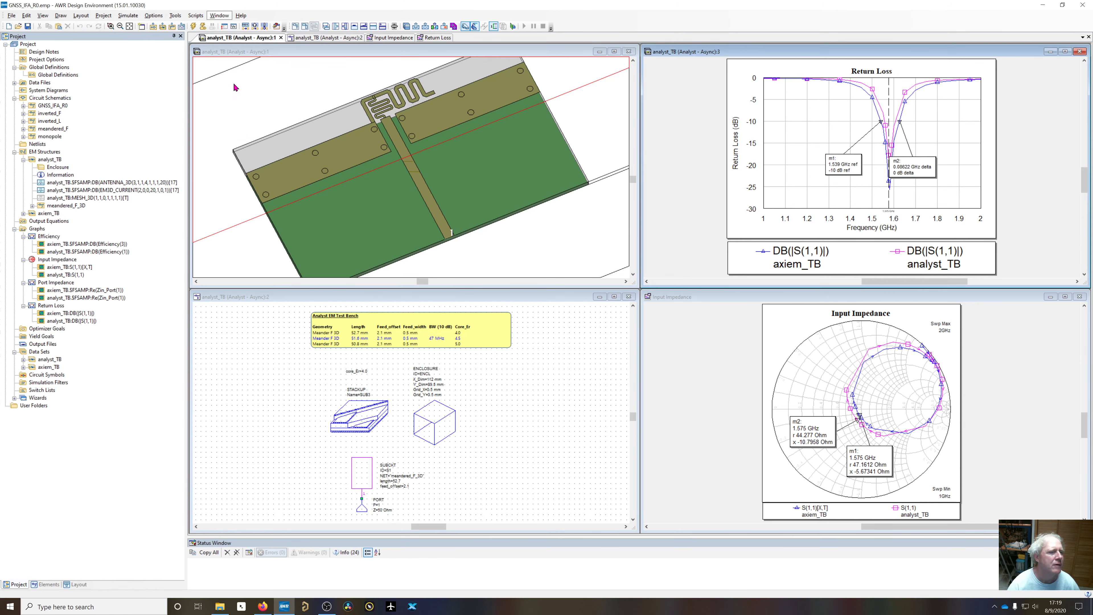
scroll(862, 157, up, 2)
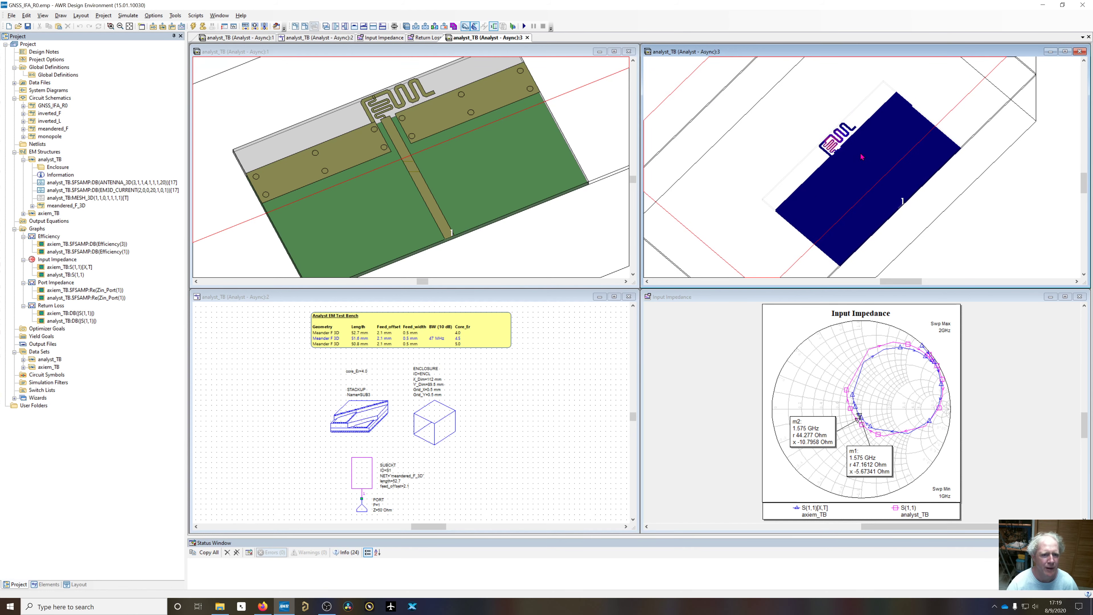
scroll(862, 156, up, 5)
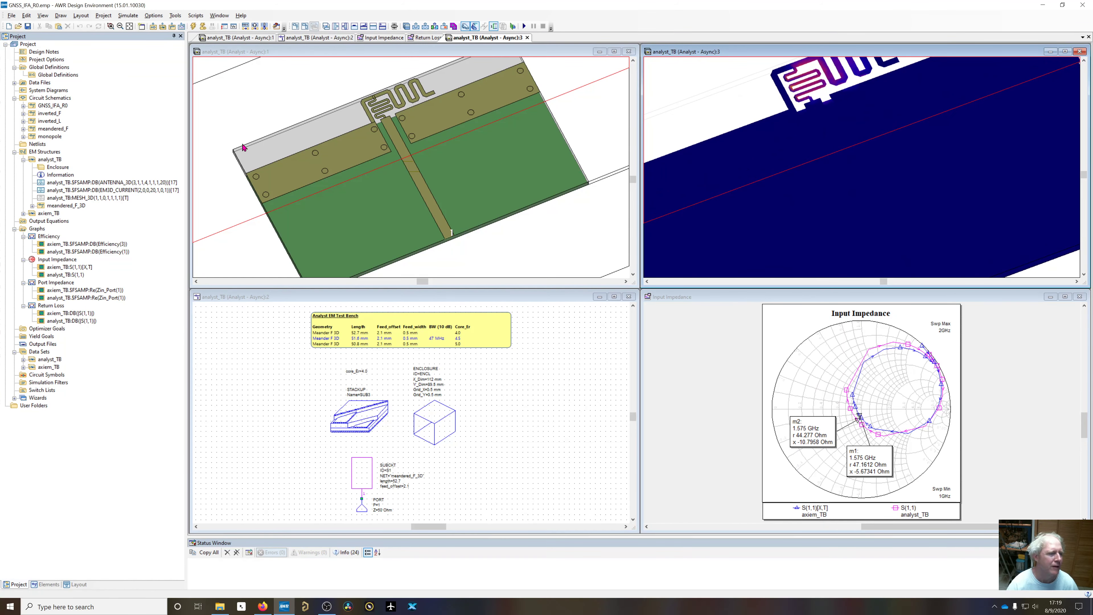
double_click(96, 190)
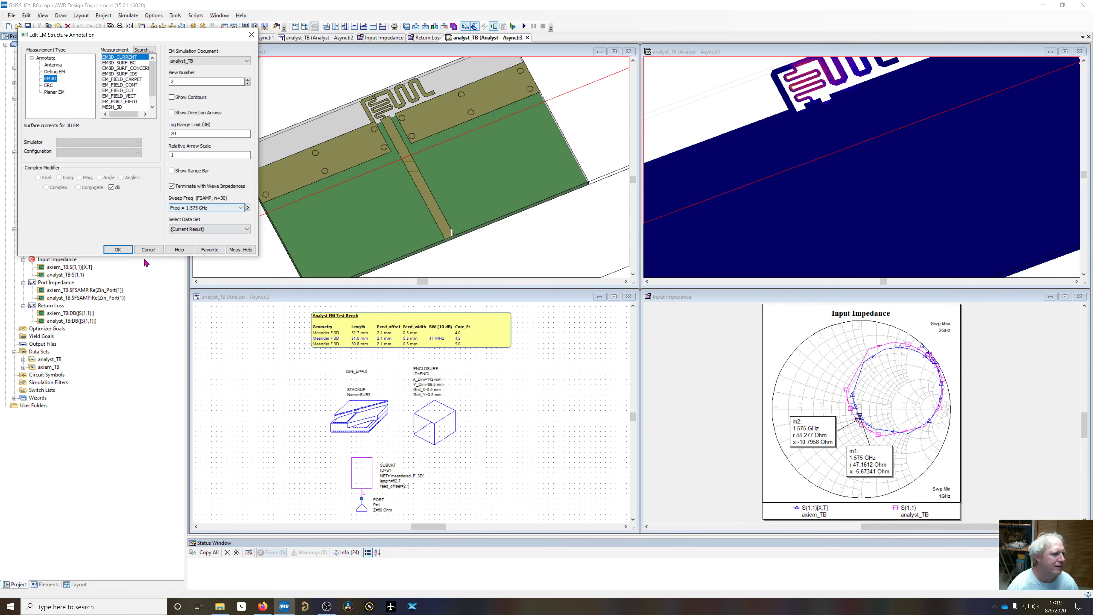
click(148, 249)
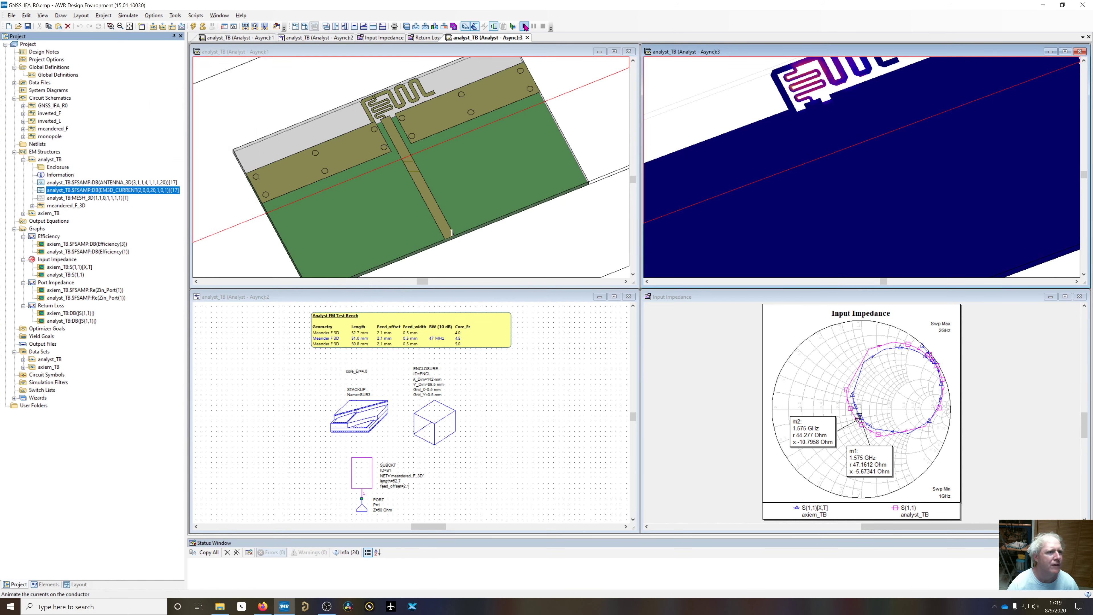
Animate the surface currents in an enlarged 3D view and examine the meandered element and feed line from several angles
click(525, 27)
click(1065, 51)
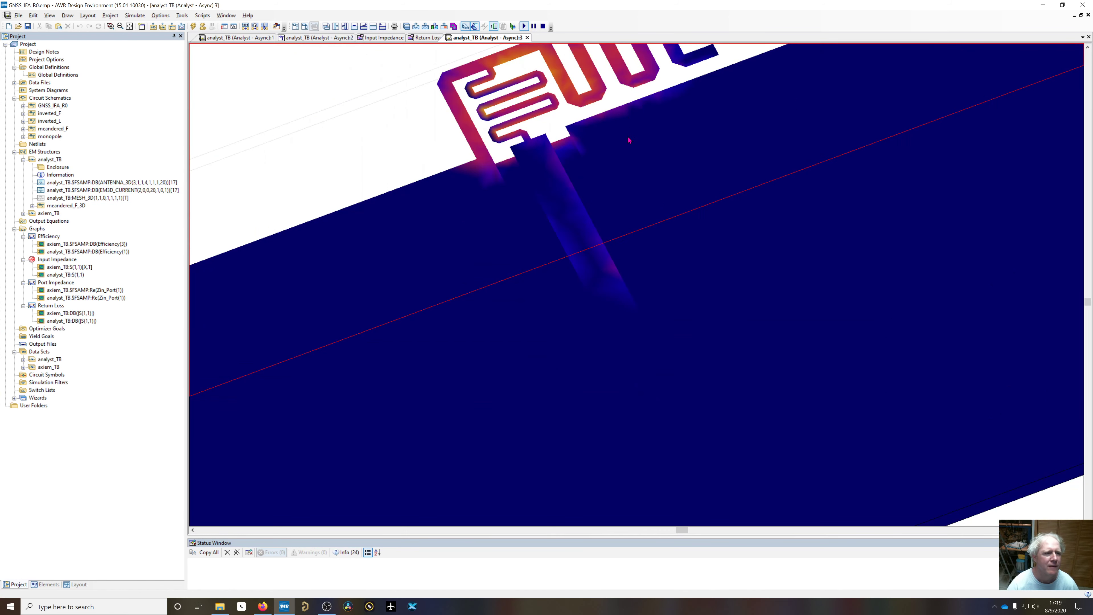
scroll(614, 184, down, 5)
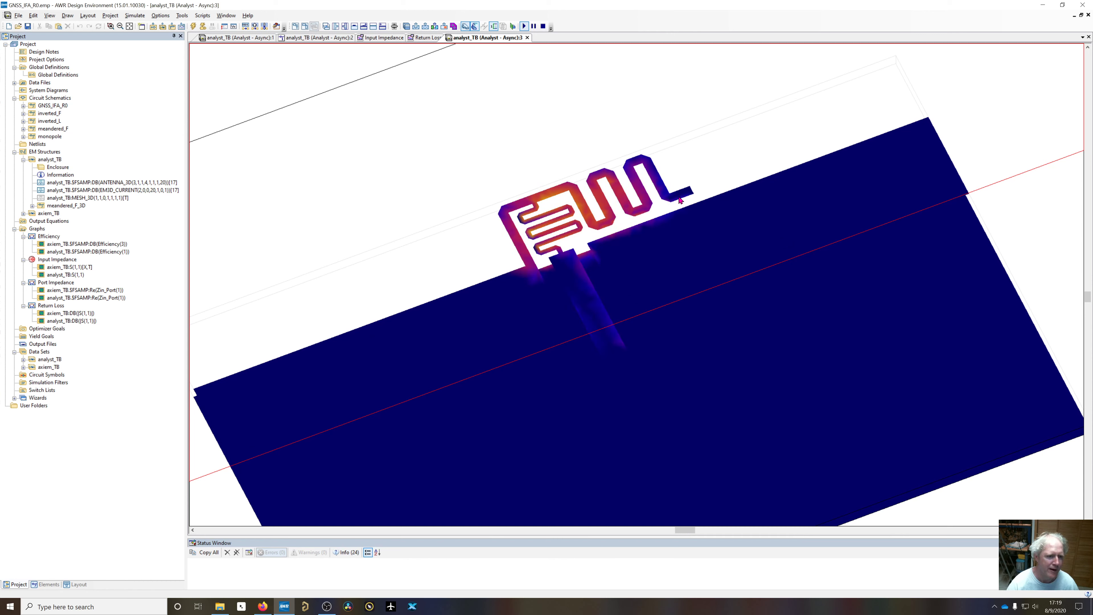
drag(679, 235, 650, 187)
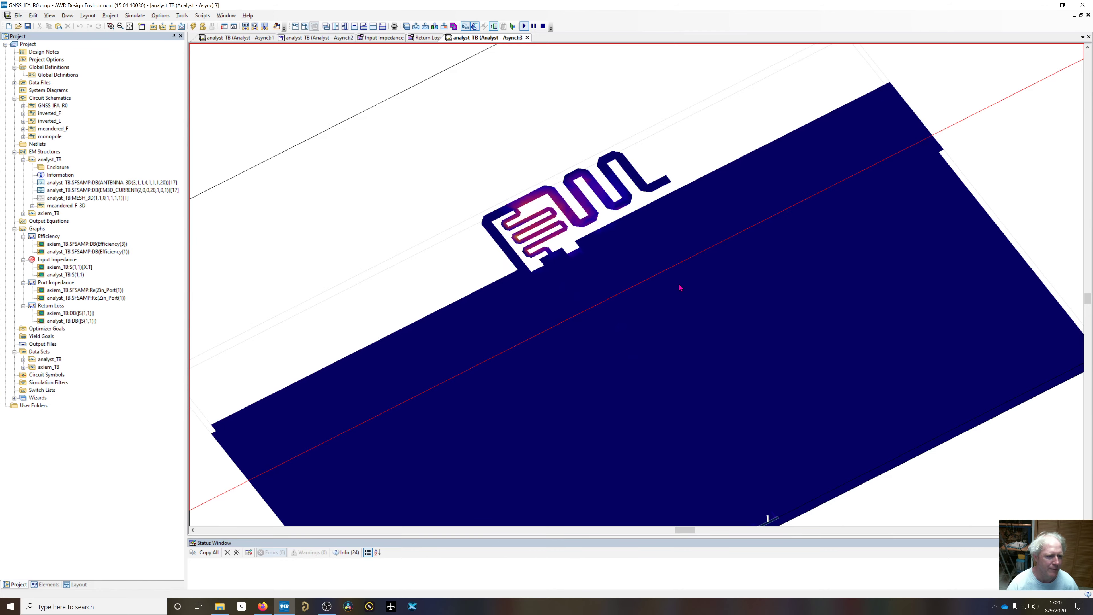
drag(679, 287, 612, 267)
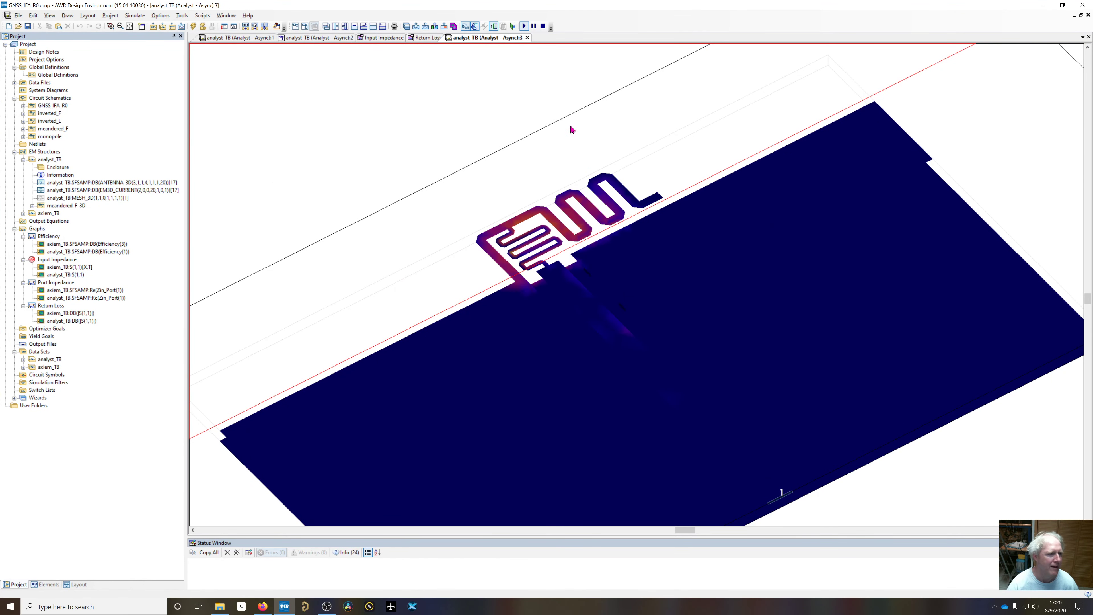
click(534, 26)
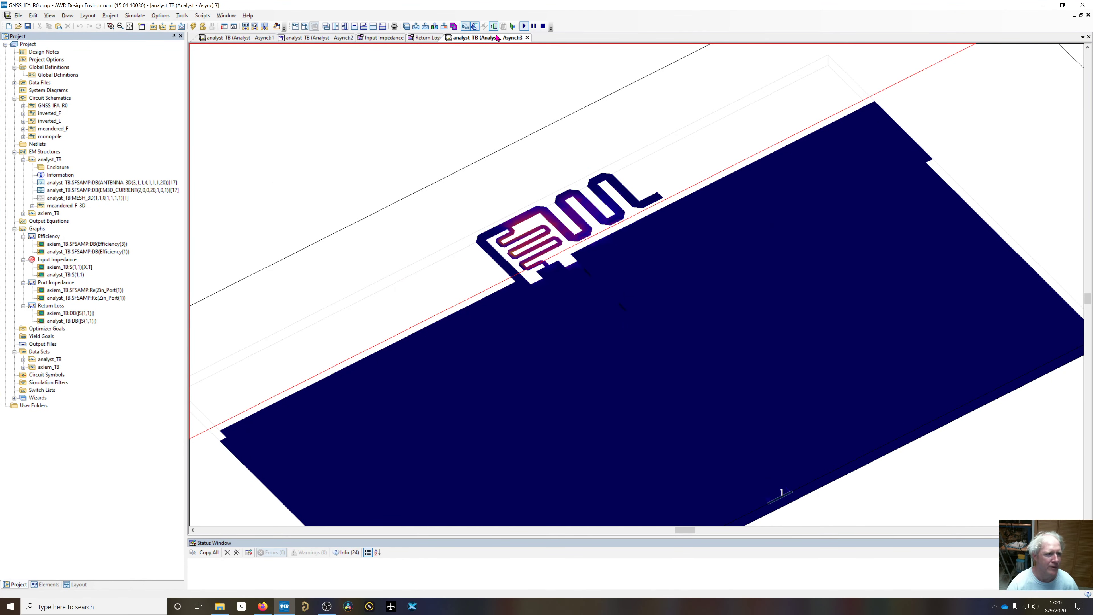
click(534, 26)
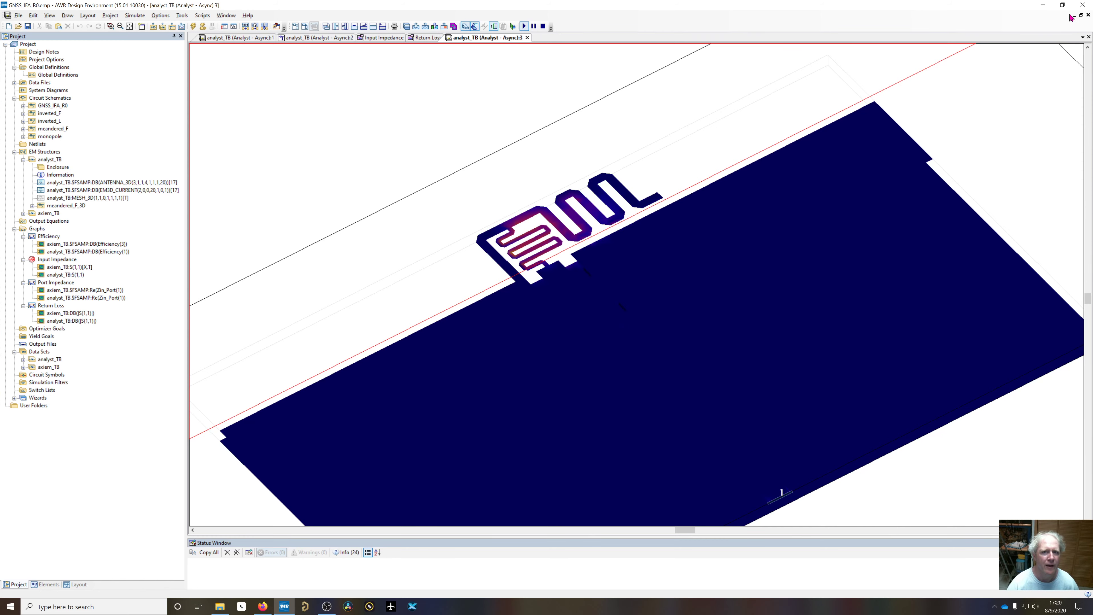
click(1081, 15)
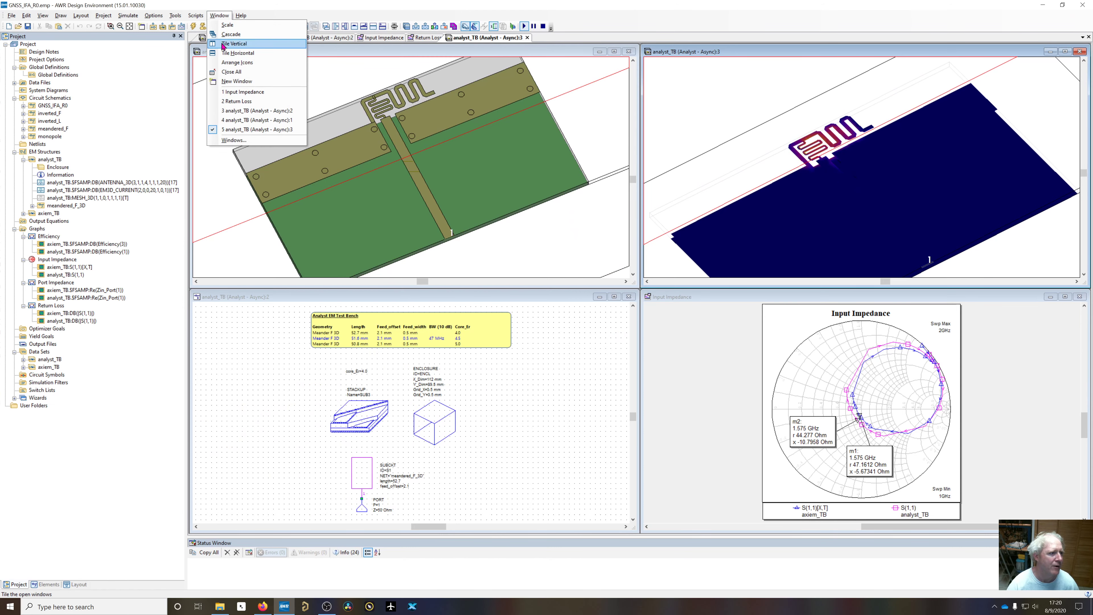
Open a further analyst_TB 3D view window and examine the realized gain radiation pattern in it at full size
click(236, 81)
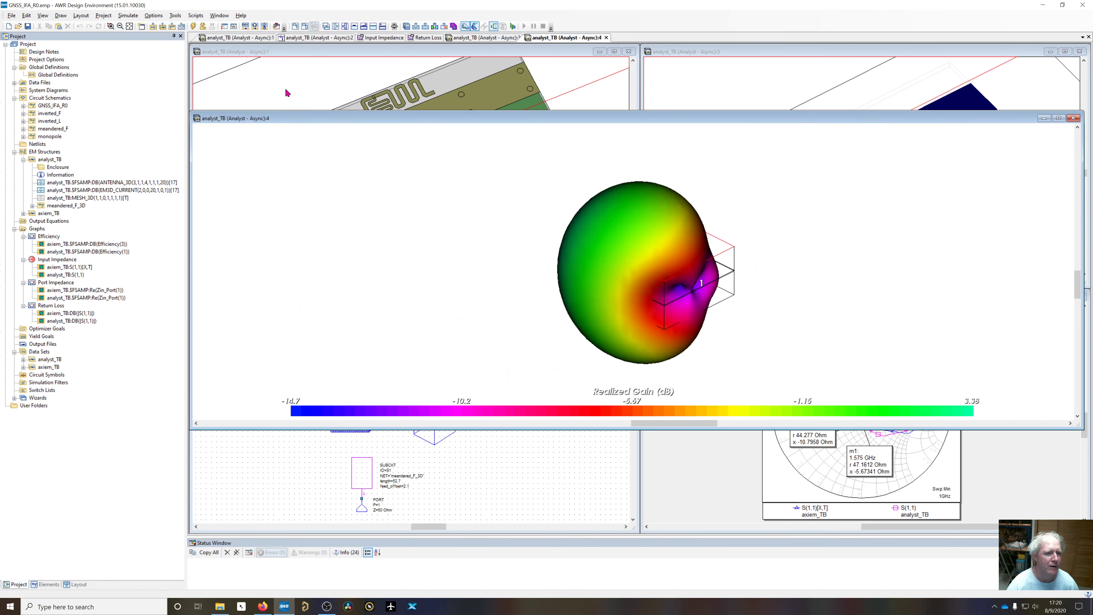
click(1060, 118)
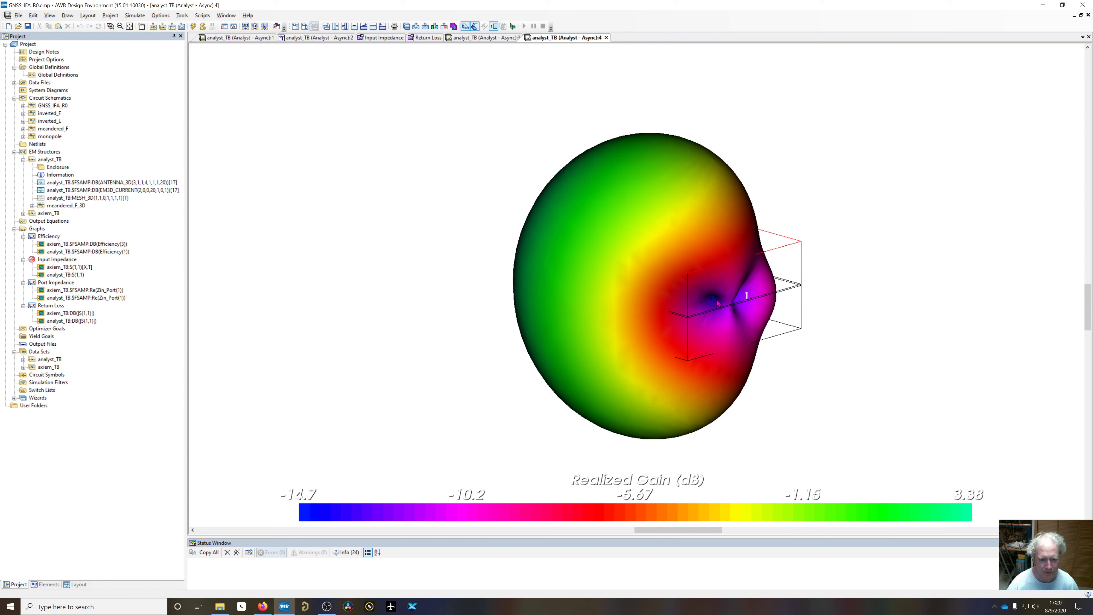
drag(817, 415, 694, 358)
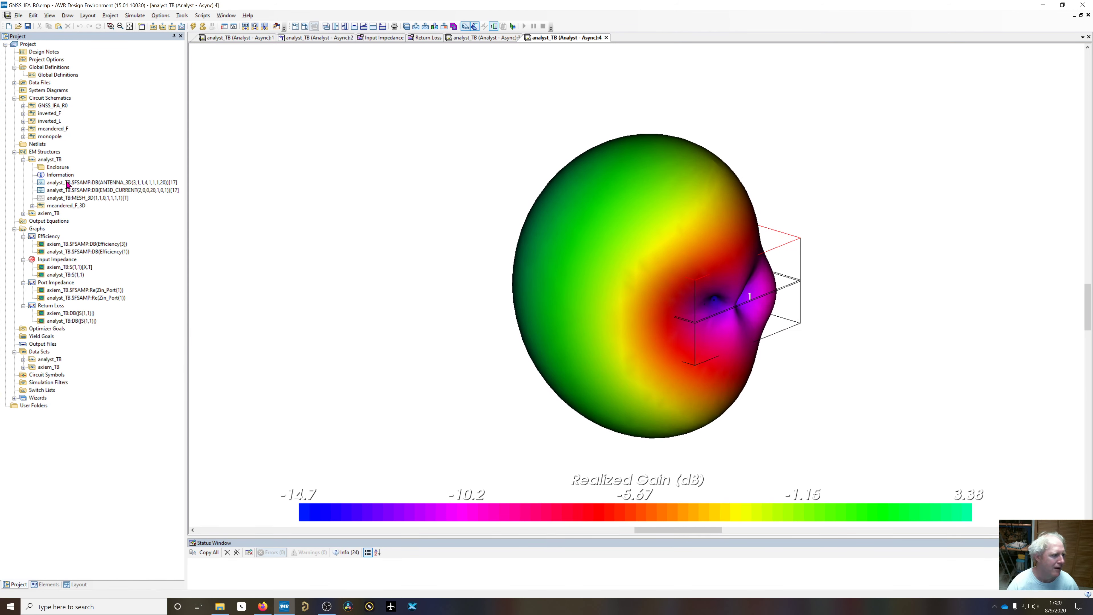
Check the EM3D_CURRENT annotation settings of analyst_TB without changing them and examine the realized gain pattern from slightly different angles
double_click(95, 191)
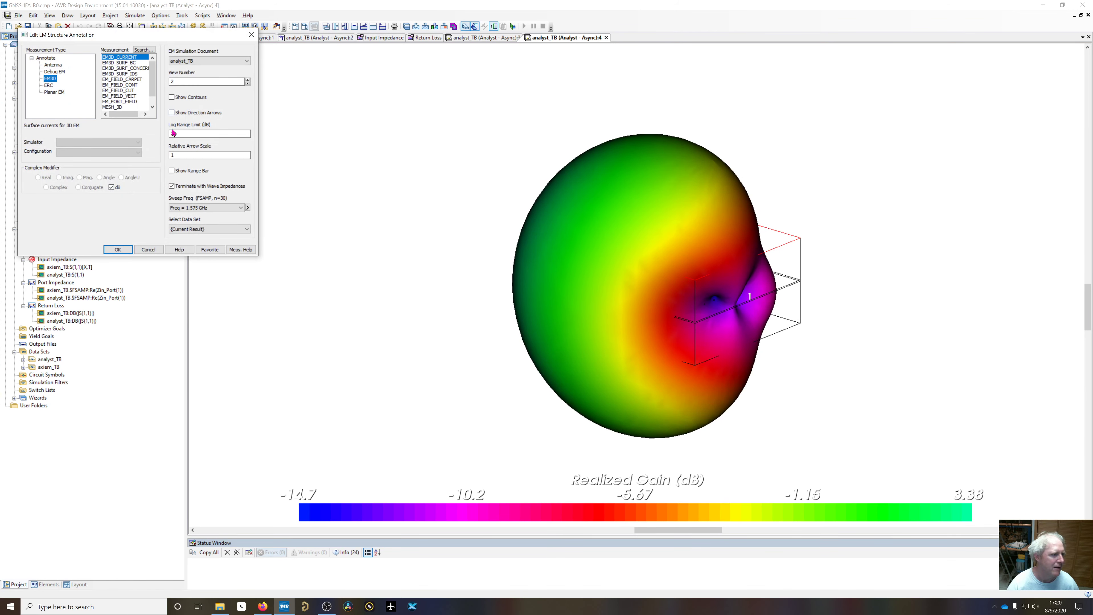
click(151, 253)
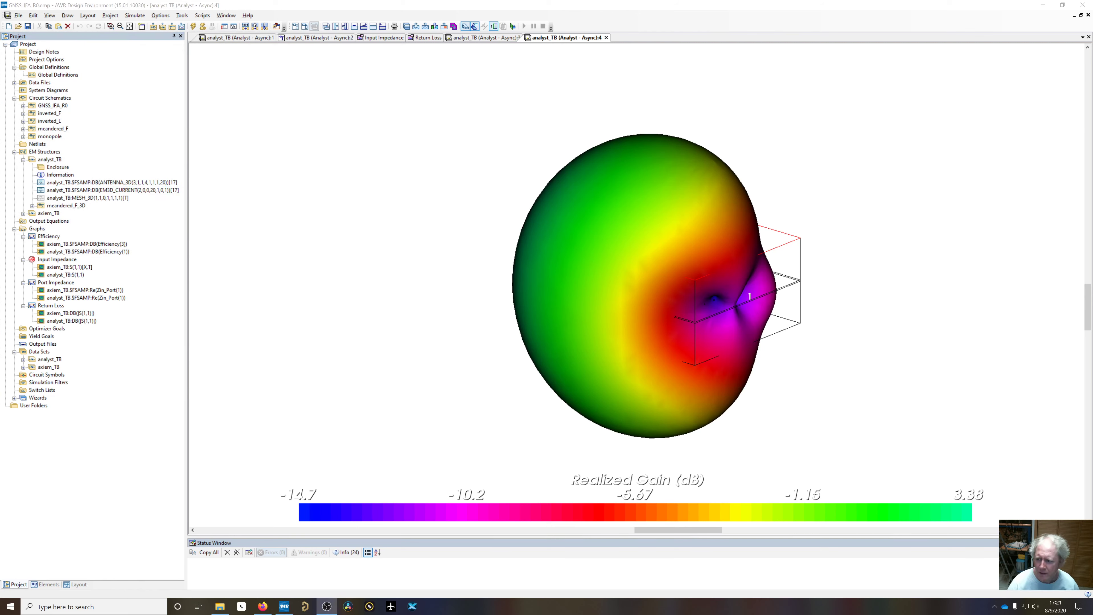
drag(739, 259, 637, 270)
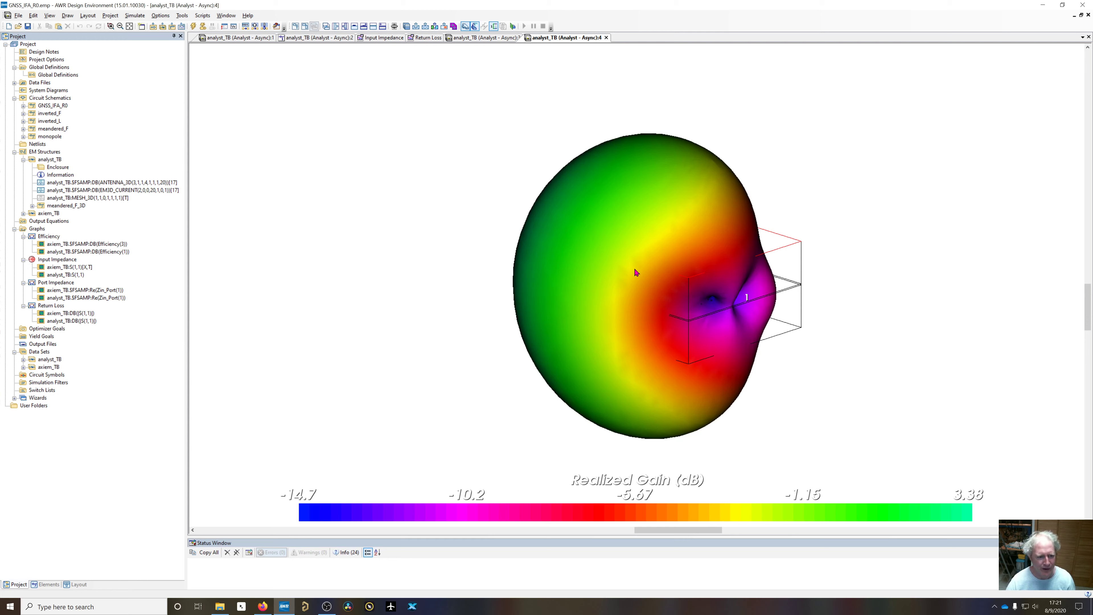
mouse_move(635, 272)
mouse_down()
mouse_move(625, 289)
mouse_move(654, 278)
mouse_up()
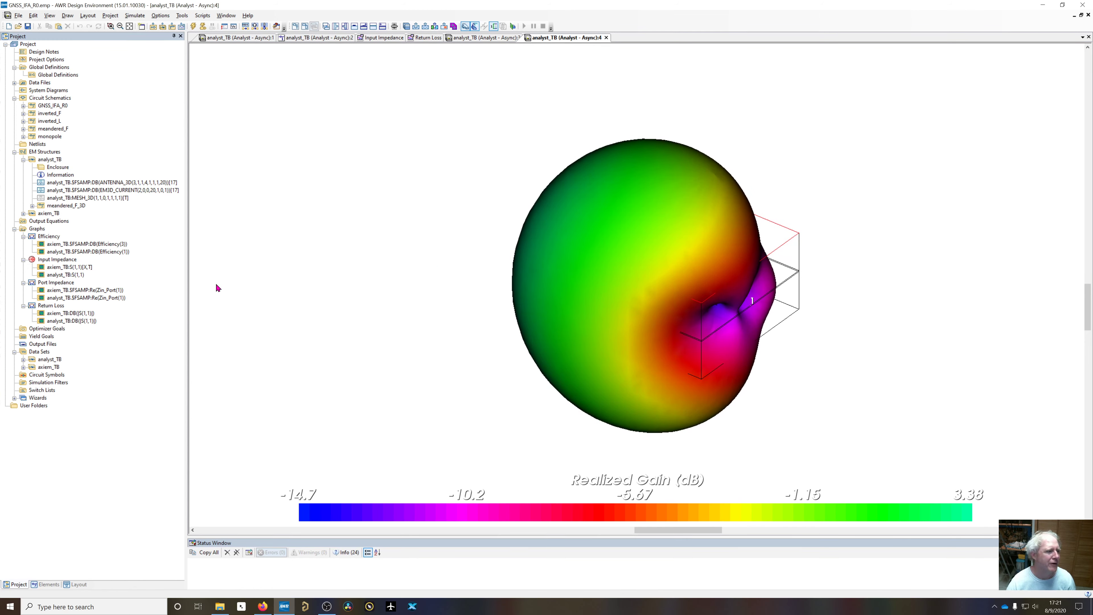
Revisit the Efficiency graph, restore the multi-window layout, and examine the realized gain pattern in its reduced 3D view window
double_click(50, 237)
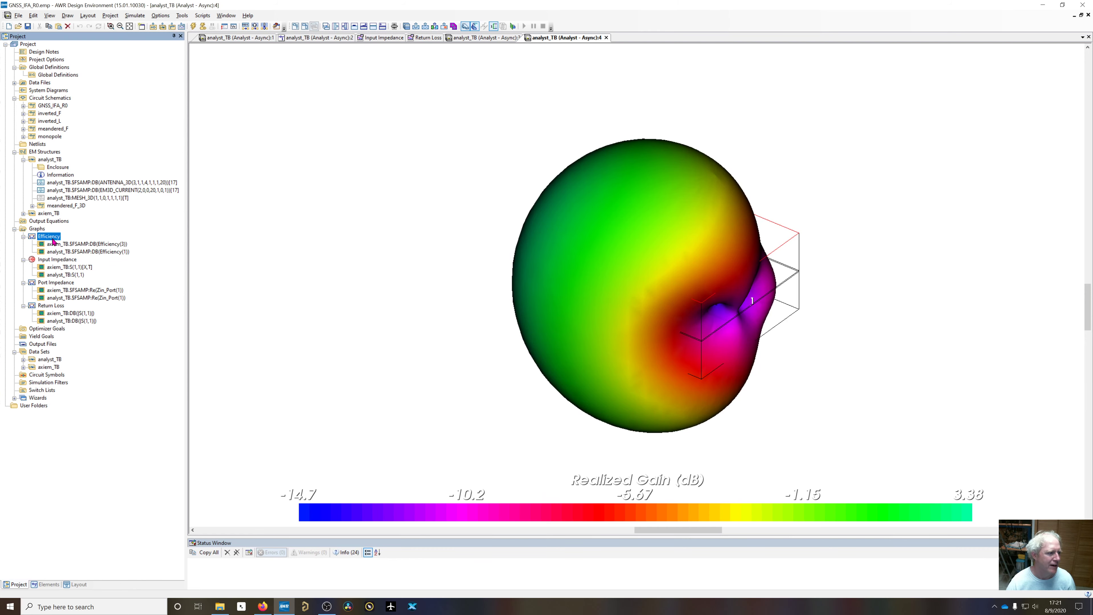
click(1081, 15)
click(629, 52)
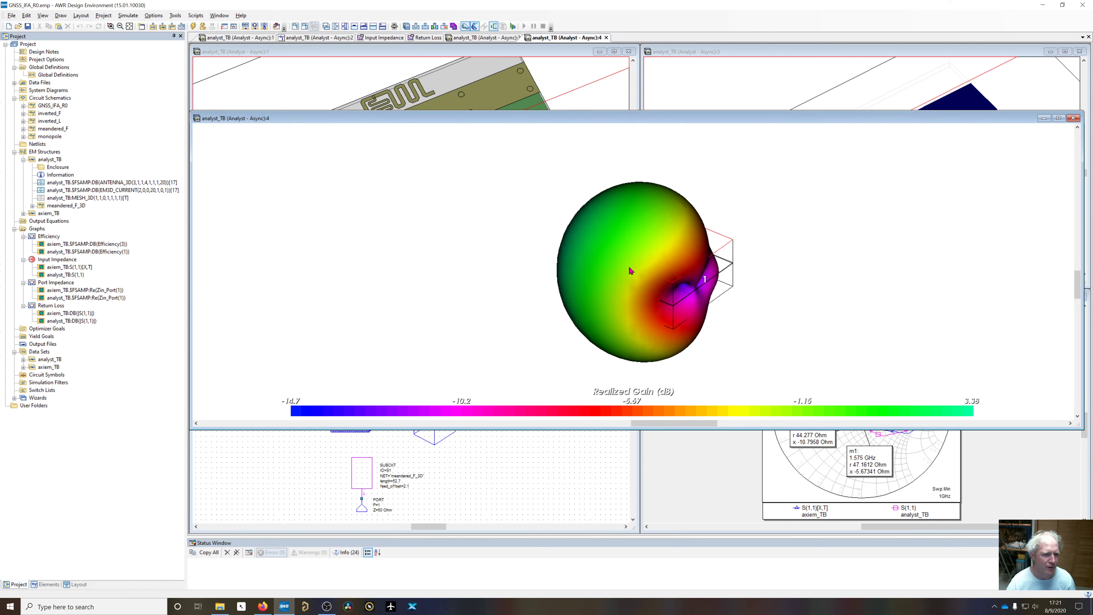
drag(629, 269, 642, 297)
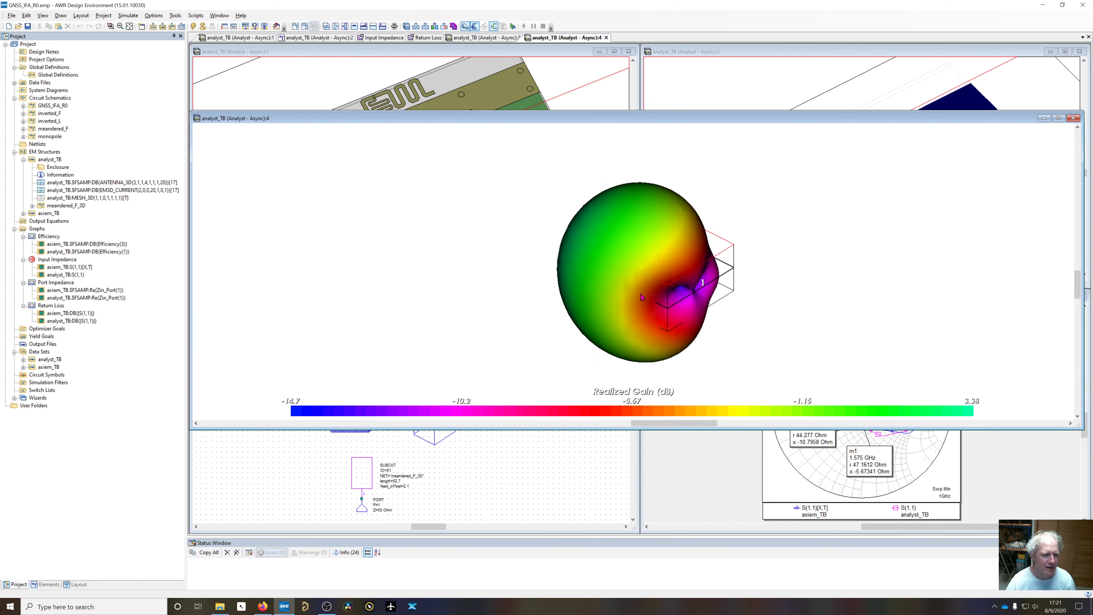